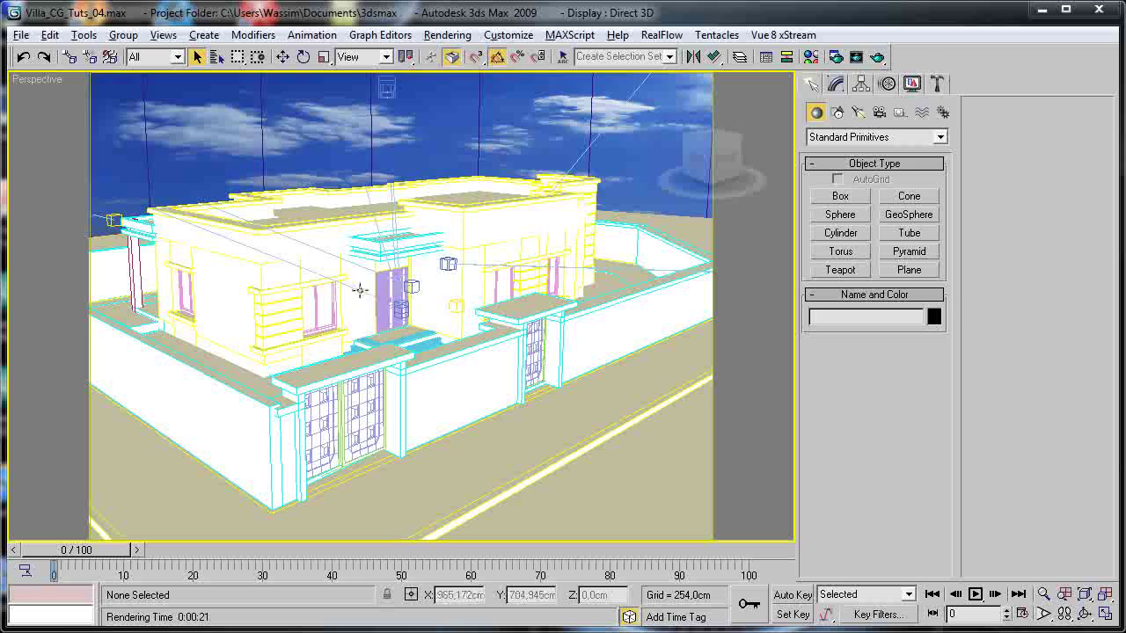
Inspect the villa's front facade, entrance steps, corner windows and fence gates from several angles.
{"action": "middle_click_drag", "start_coordinate": [425, 309], "coordinate": [460, 279], "text": "alt"}
{"action": "scroll", "coordinate": [460, 279], "scroll_direction": "up", "scroll_amount": 2}
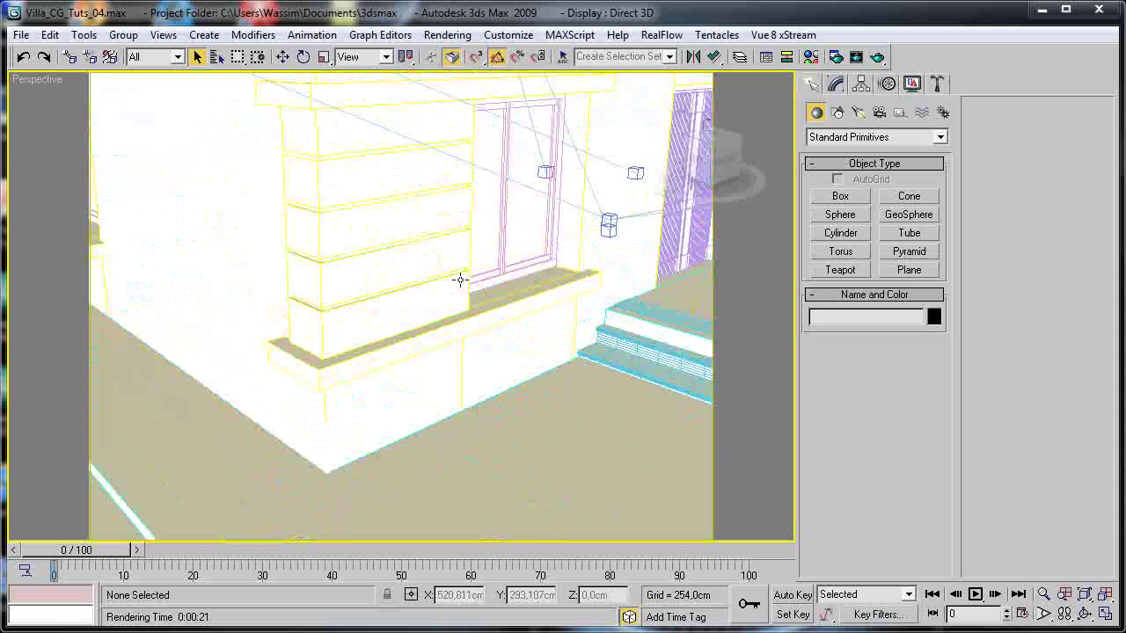
{"action": "scroll", "coordinate": [456, 276], "scroll_direction": "down", "scroll_amount": 1}
{"action": "middle_click_drag", "start_coordinate": [333, 194], "coordinate": [325, 245], "text": "alt"}
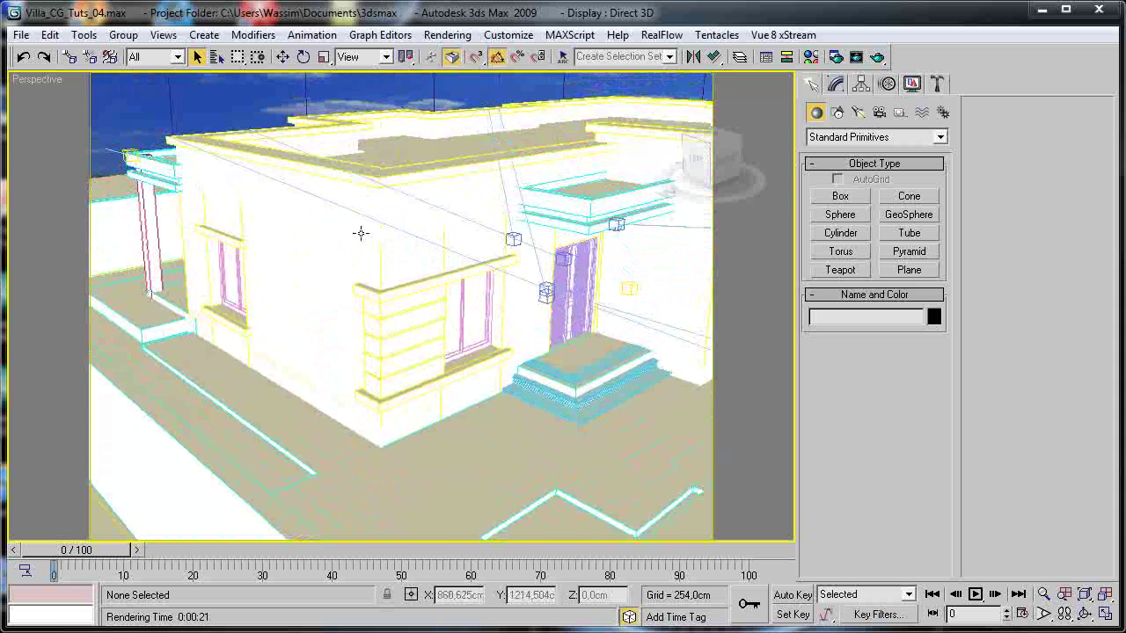
{"action": "scroll", "coordinate": [401, 246], "scroll_direction": "down", "scroll_amount": 4}
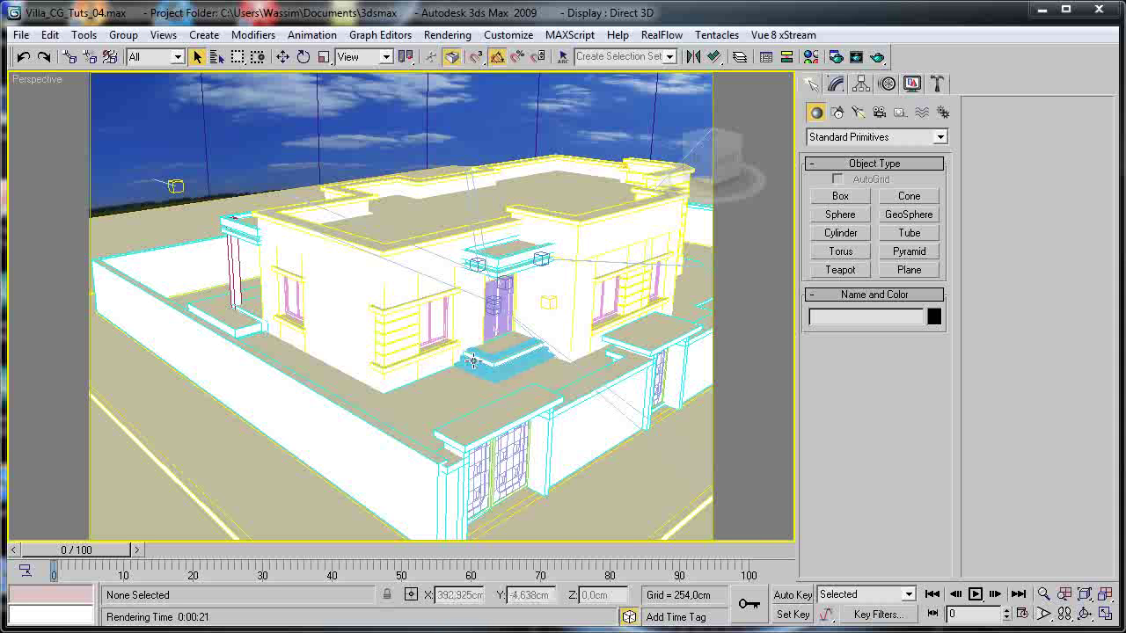
{"action": "mouse_move", "coordinate": [434, 365]}
{"action": "middle_mouse_down", "text": "alt"}
{"action": "mouse_move", "coordinate": [403, 389]}
{"action": "mouse_move", "coordinate": [429, 355]}
{"action": "mouse_move", "coordinate": [419, 351]}
{"action": "middle_mouse_up", "text": "alt"}
{"action": "scroll", "coordinate": [462, 312], "scroll_direction": "up", "scroll_amount": 5}
{"action": "scroll", "coordinate": [591, 333], "scroll_direction": "down", "scroll_amount": 15}
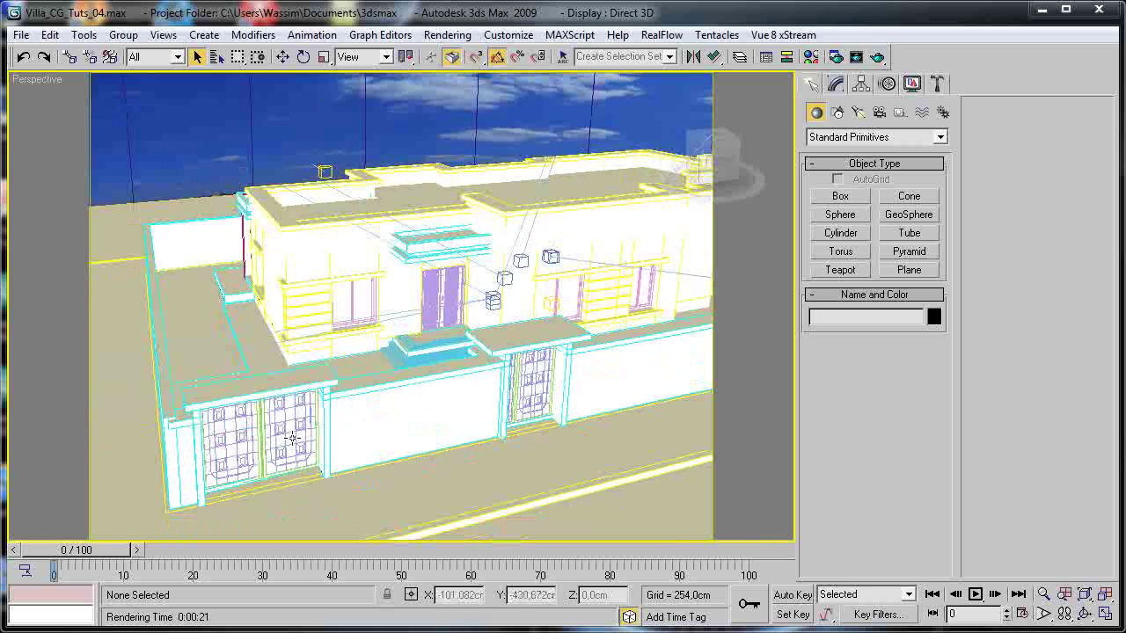
{"action": "middle_click_drag", "start_coordinate": [293, 437], "coordinate": [386, 391]}
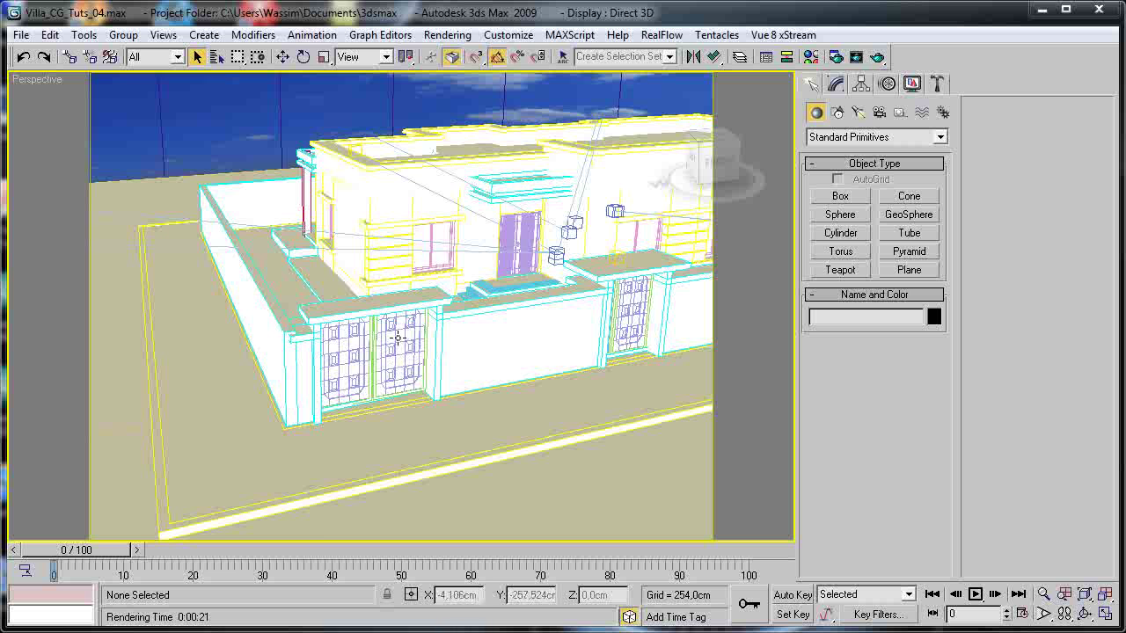
{"action": "middle_click_drag", "start_coordinate": [398, 352], "coordinate": [416, 376]}
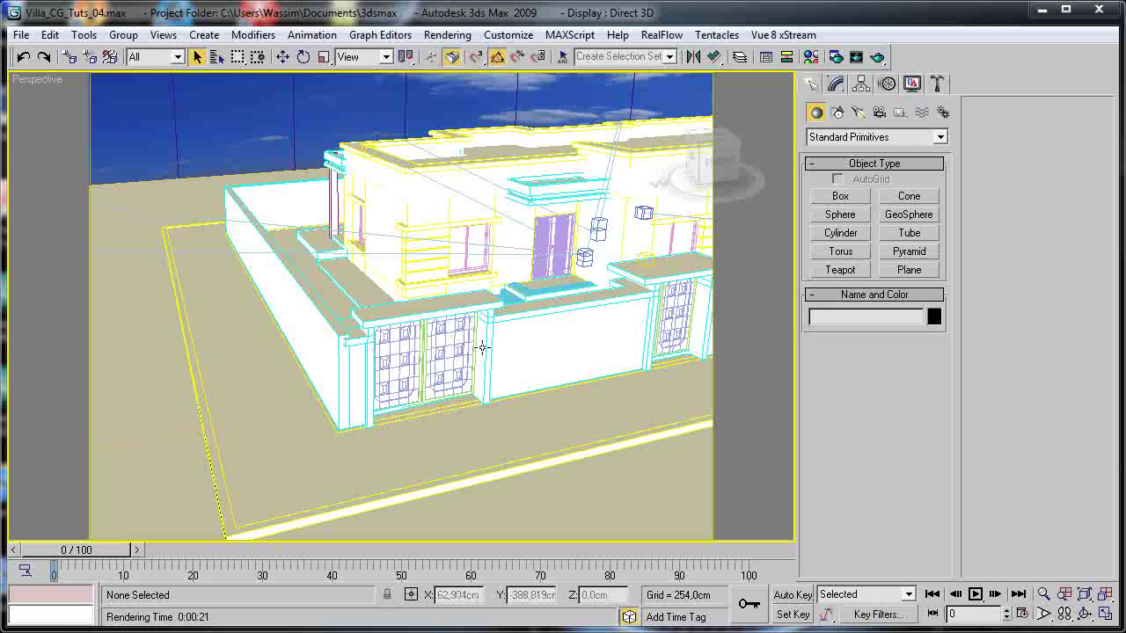
{"action": "scroll", "coordinate": [482, 347], "scroll_direction": "up", "scroll_amount": 8}
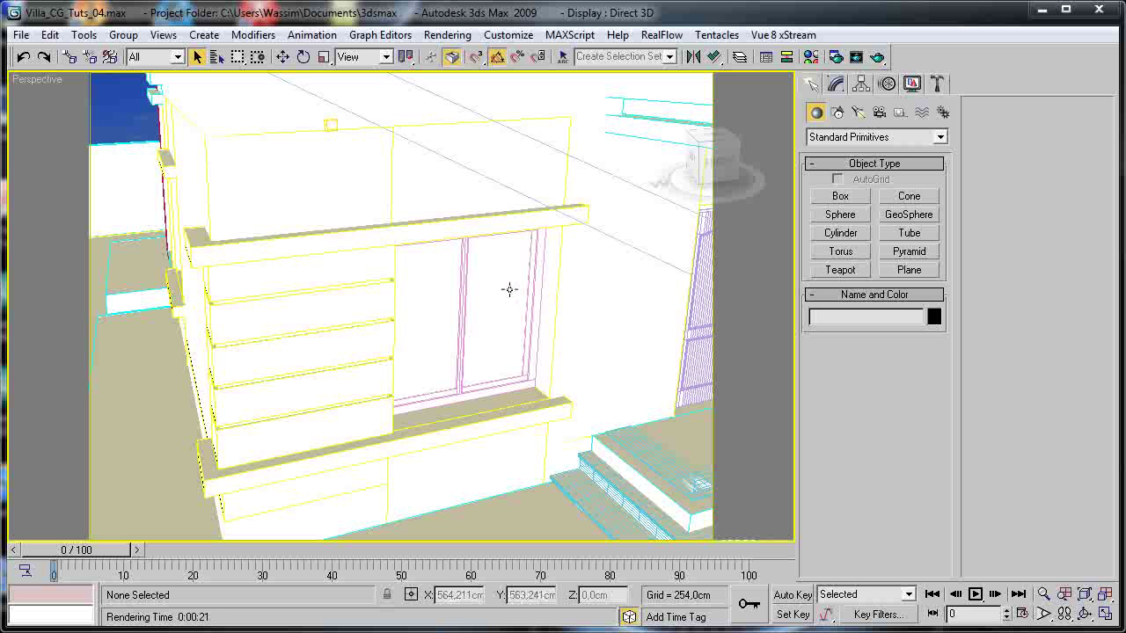
Examine the villa's side terrace, roof and garden borders from the side and from above.
{"action": "middle_click_drag", "start_coordinate": [344, 367], "coordinate": [496, 379], "text": "alt"}
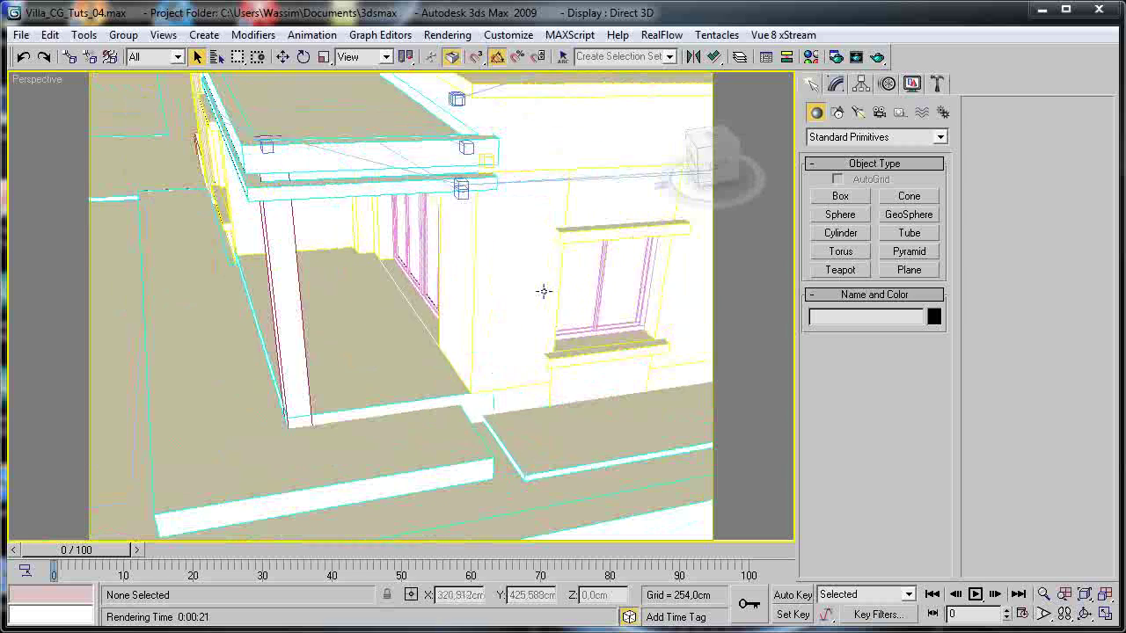
{"action": "middle_click_drag", "start_coordinate": [543, 291], "coordinate": [469, 390]}
{"action": "scroll", "coordinate": [520, 326], "scroll_direction": "down", "scroll_amount": 6}
{"action": "middle_click_drag", "start_coordinate": [513, 331], "coordinate": [568, 249], "text": "alt"}
{"action": "middle_click_drag", "start_coordinate": [382, 414], "coordinate": [456, 384], "text": "alt"}
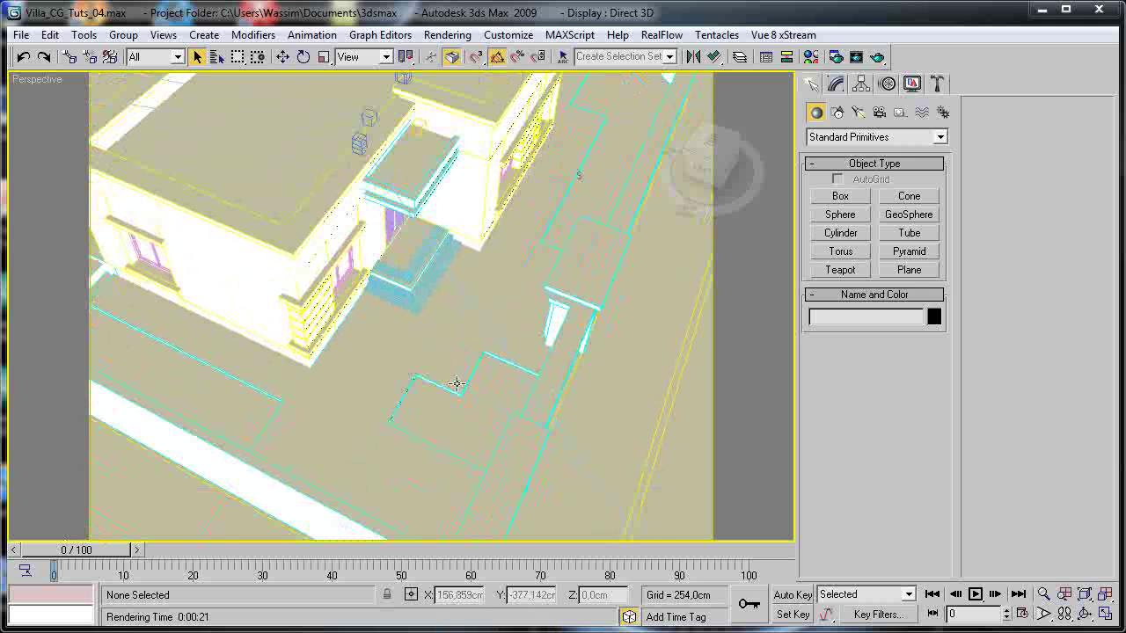
{"action": "middle_click_drag", "start_coordinate": [90, 433], "coordinate": [467, 299], "text": "alt"}
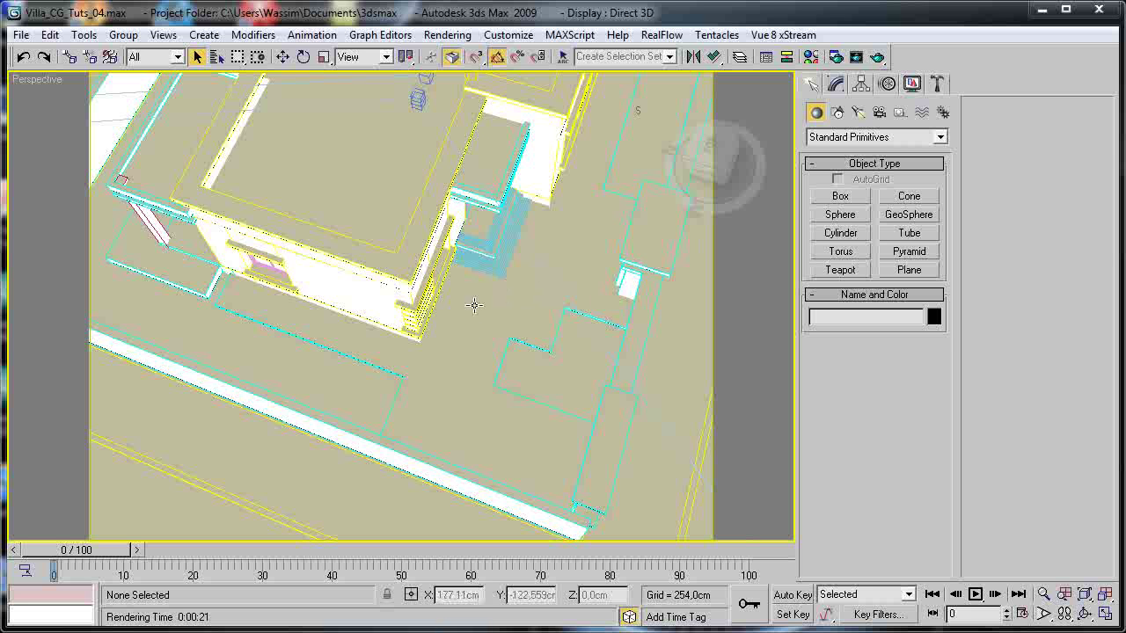
{"action": "middle_click_drag", "start_coordinate": [501, 352], "coordinate": [506, 321], "text": "alt"}
{"action": "middle_click_drag", "start_coordinate": [554, 258], "coordinate": [592, 339], "text": "alt"}
{"action": "middle_click_drag", "start_coordinate": [530, 372], "coordinate": [463, 348], "text": "alt"}
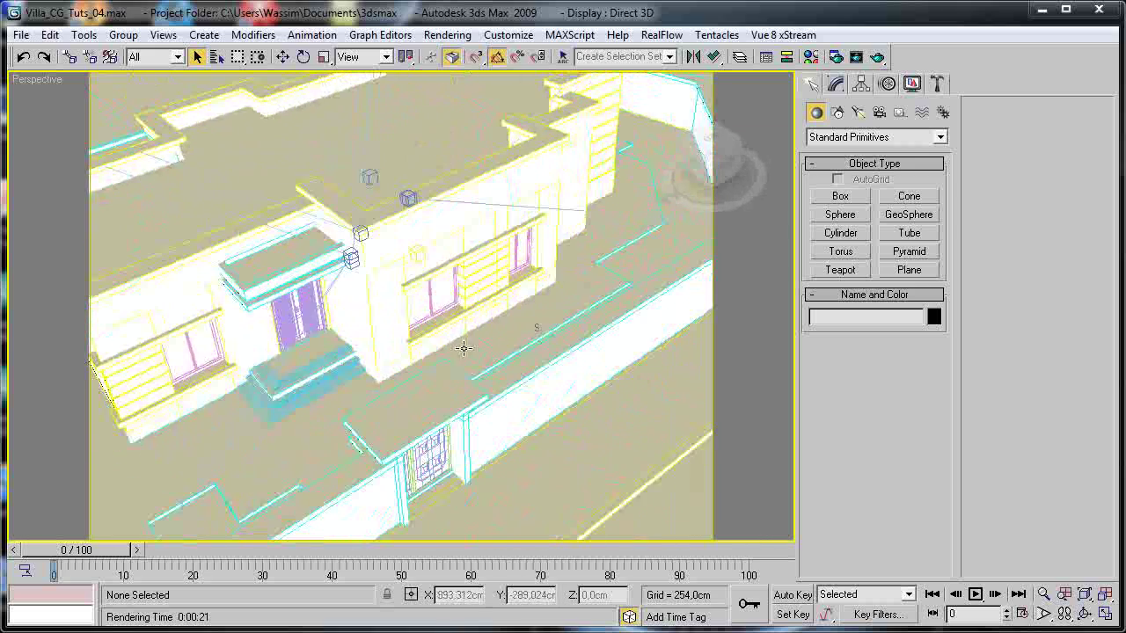
Switch the Perspective viewport to the VRayPhysicalCamera02 view.
{"action": "right_click", "coordinate": [34, 76]}
{"action": "mouse_move", "coordinate": [43, 93]}
{"action": "left_click", "coordinate": [341, 182]}
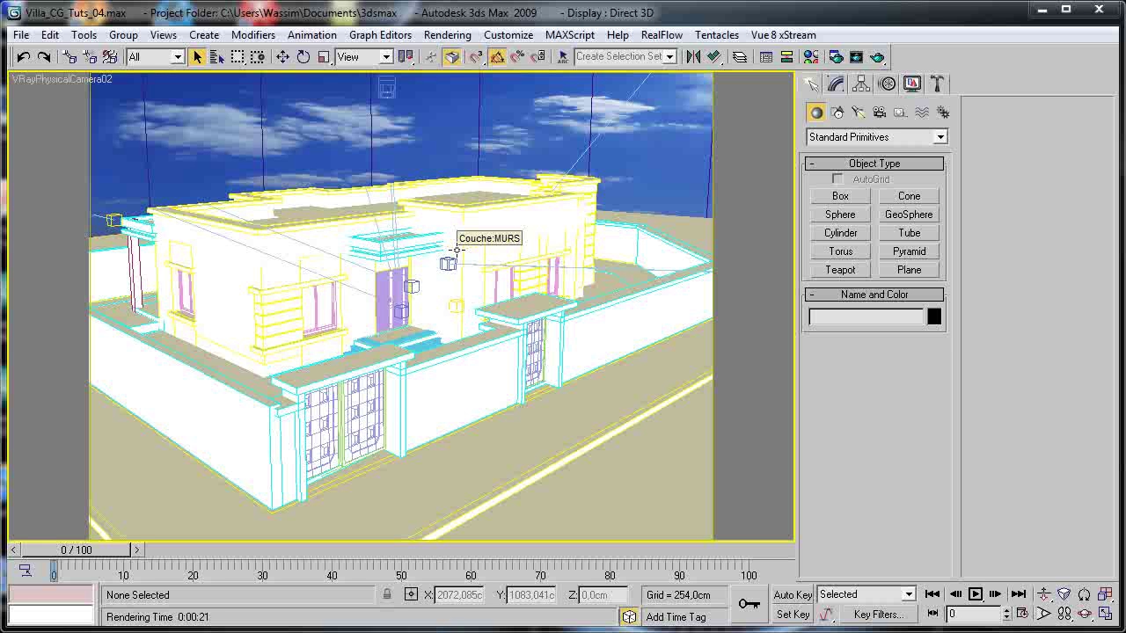
Switch to the Vray-materials.de page in the browser and look through the All Materials list and its material categories.
{"action": "mouse_move", "coordinate": [282, 632]}
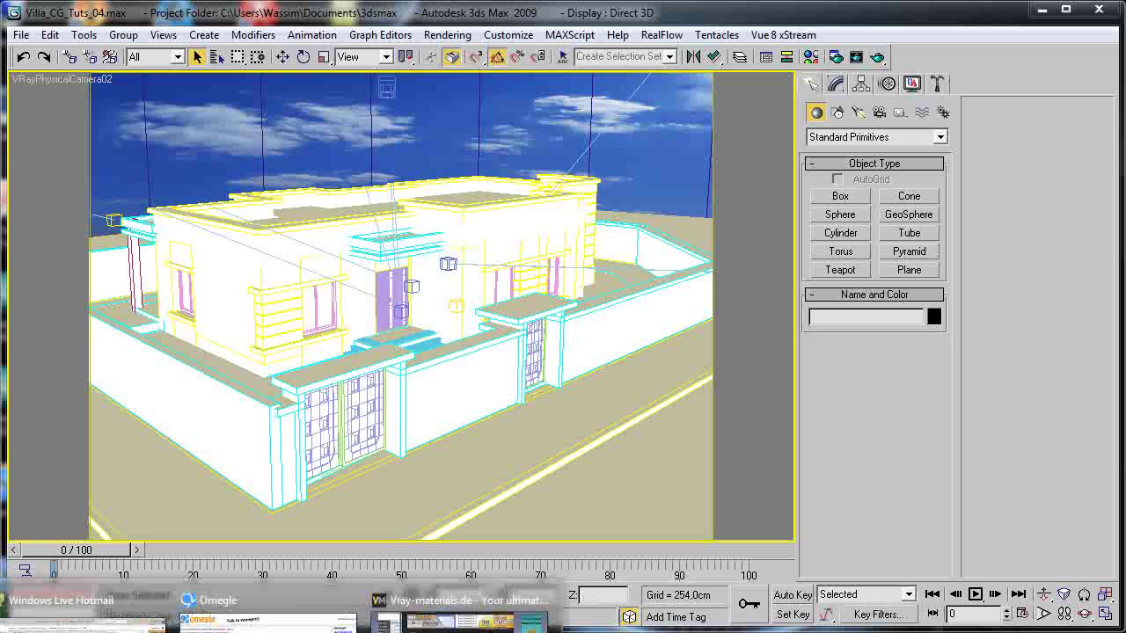
{"action": "left_click", "coordinate": [475, 619]}
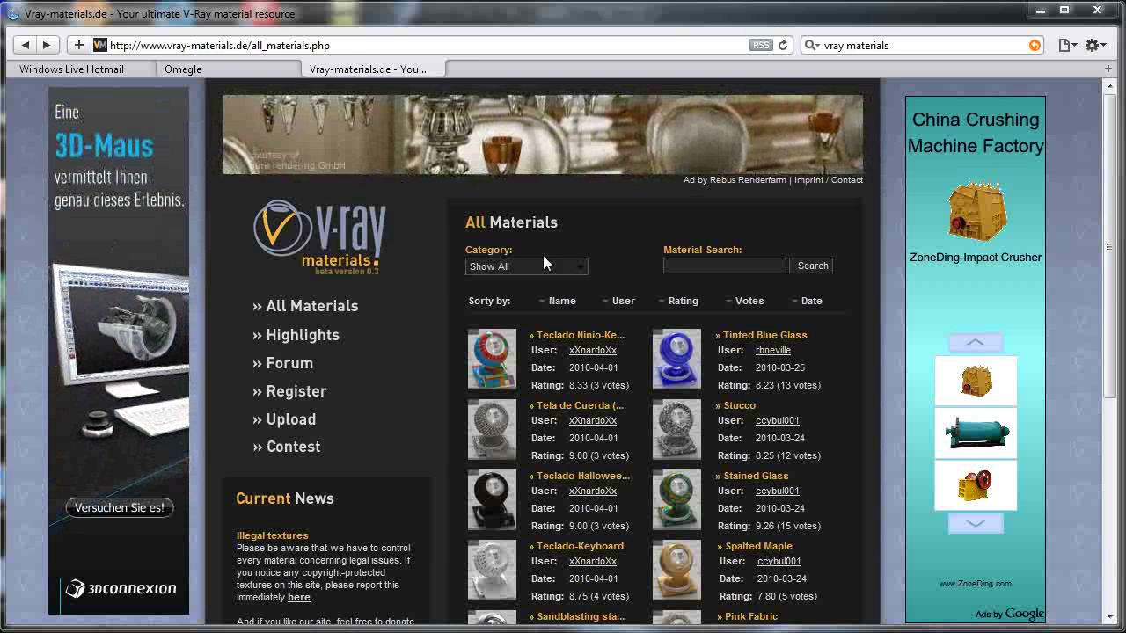
{"action": "scroll", "coordinate": [558, 234], "scroll_direction": "down", "scroll_amount": 3}
{"action": "scroll", "coordinate": [557, 249], "scroll_direction": "down", "scroll_amount": 3}
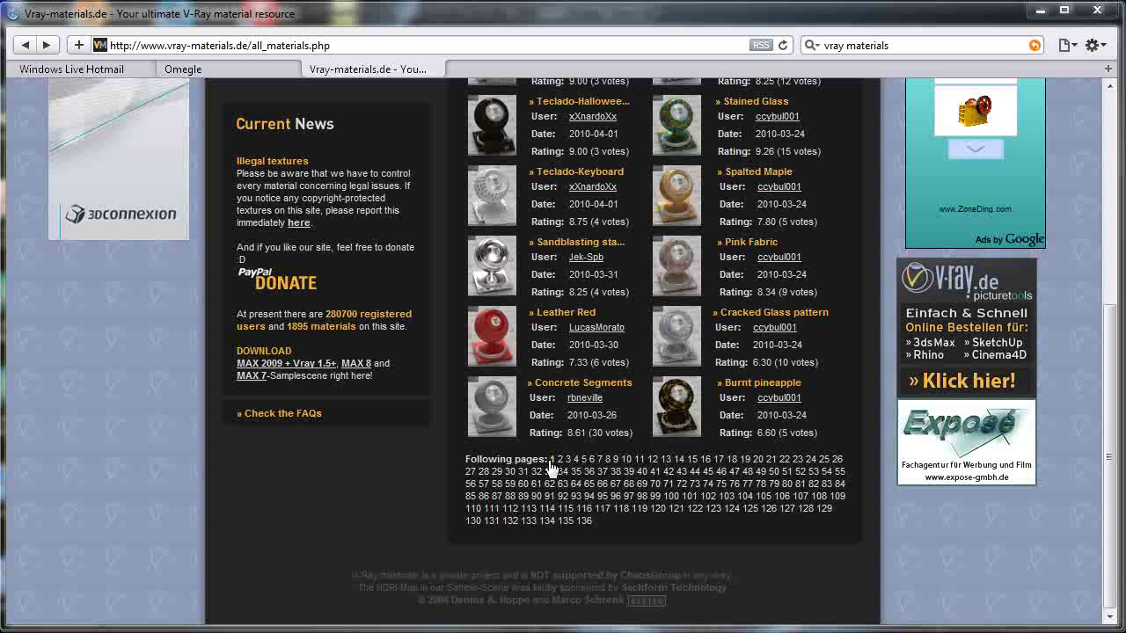
{"action": "scroll", "coordinate": [765, 447], "scroll_direction": "up", "scroll_amount": 1}
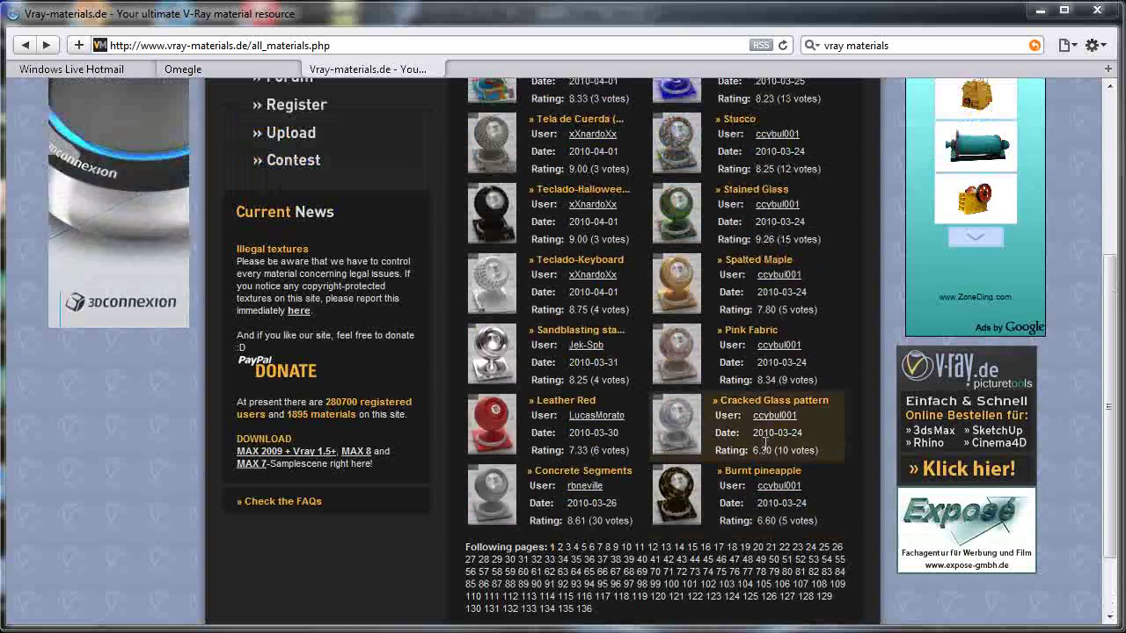
{"action": "scroll", "coordinate": [765, 447], "scroll_direction": "up", "scroll_amount": 3}
{"action": "scroll", "coordinate": [512, 314], "scroll_direction": "down", "scroll_amount": 2}
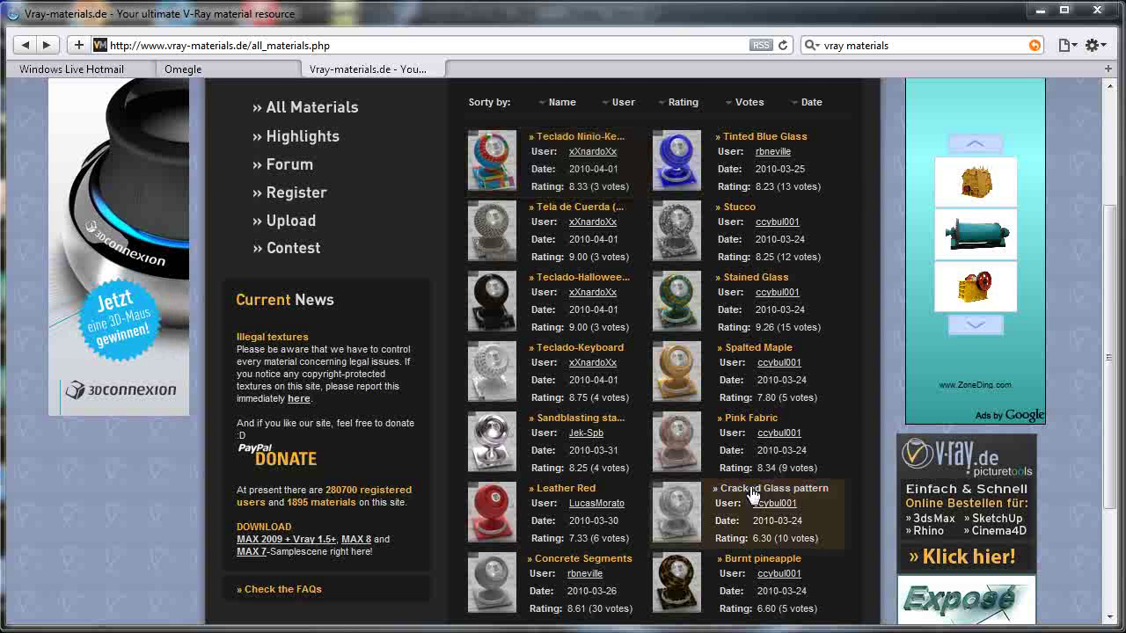
{"action": "scroll", "coordinate": [752, 496], "scroll_direction": "down", "scroll_amount": 1}
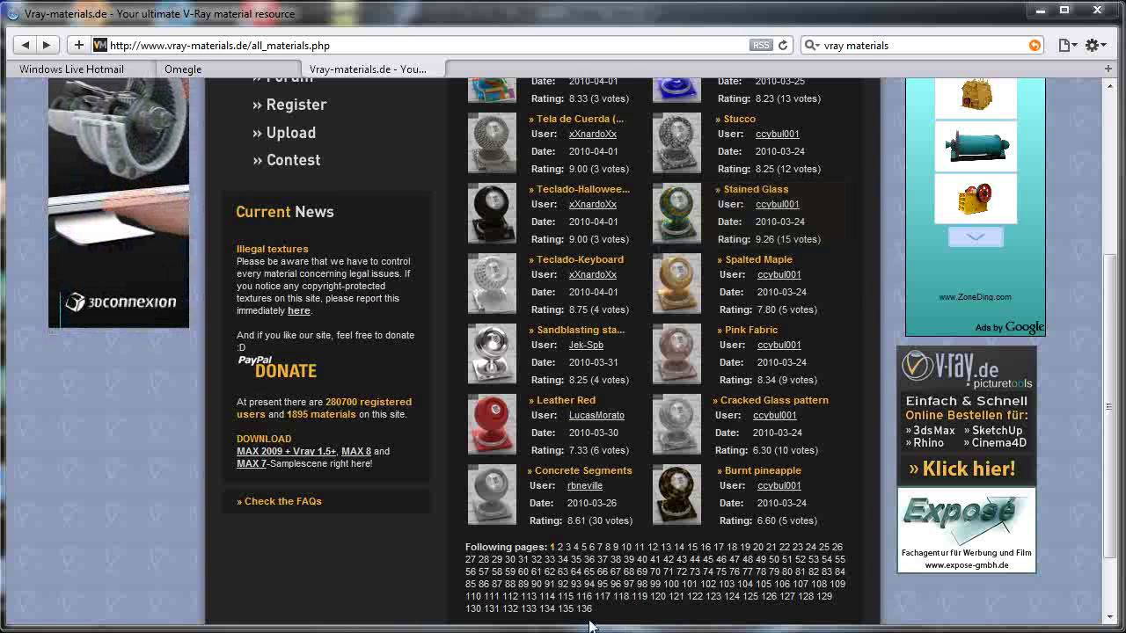
{"action": "scroll", "coordinate": [796, 462], "scroll_direction": "up", "scroll_amount": 3}
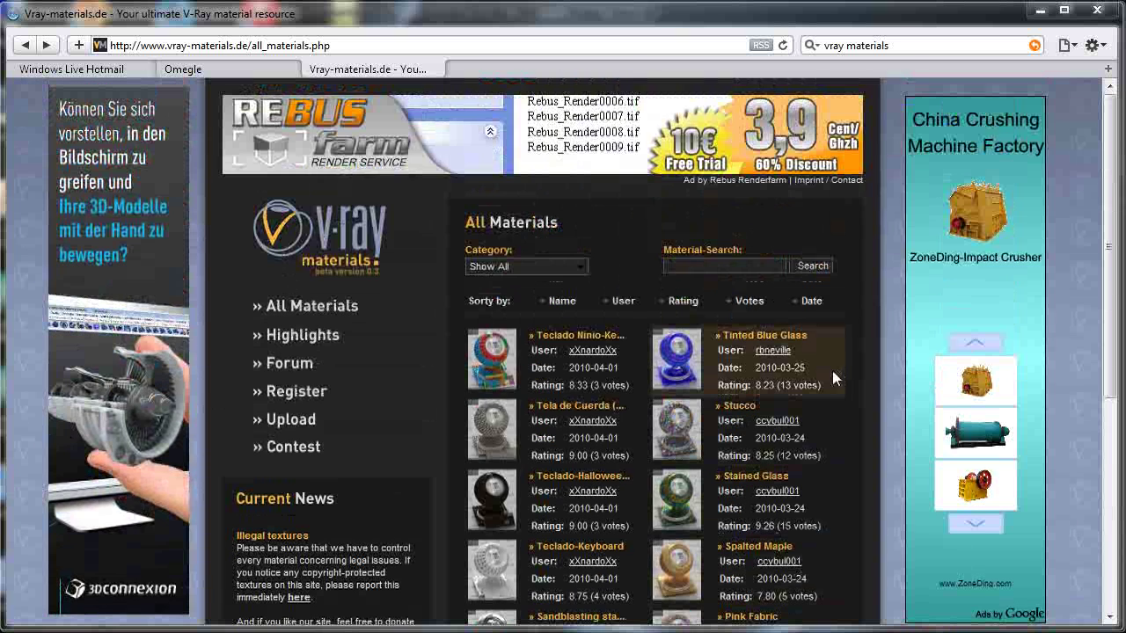
{"action": "left_click", "coordinate": [579, 266]}
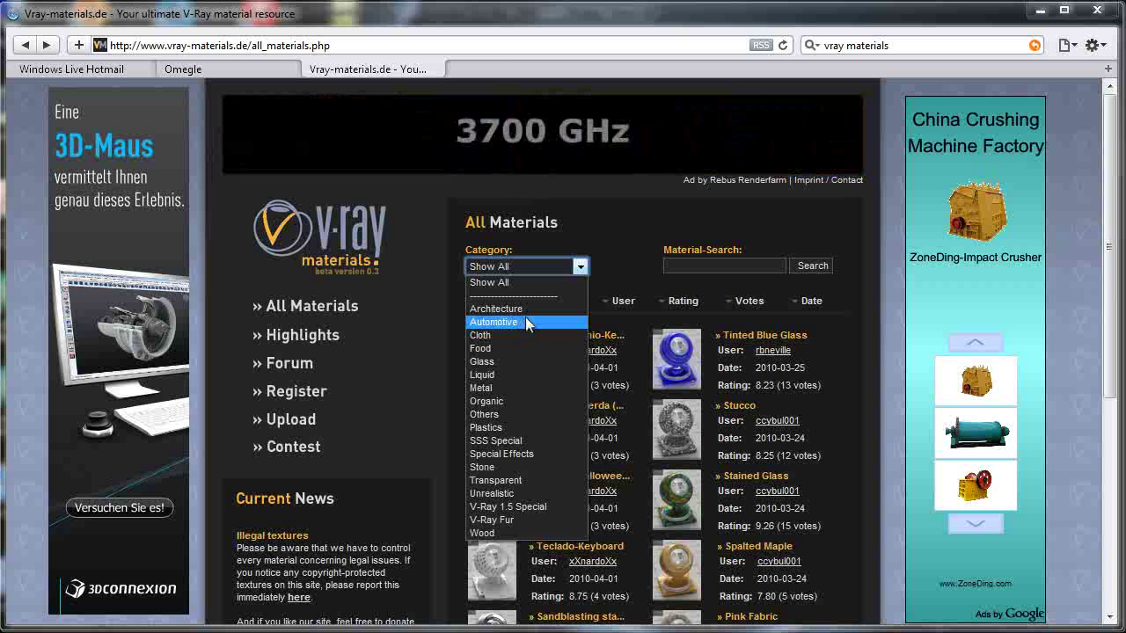
{"action": "left_click", "coordinate": [599, 263]}
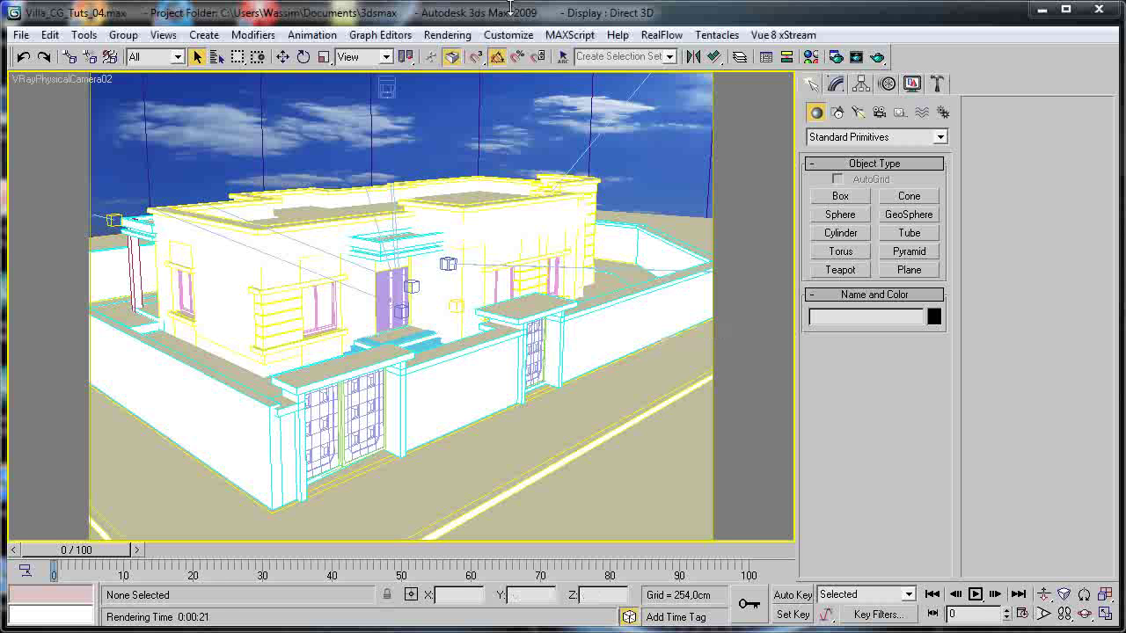
Return to 3ds Max and replace the Standard_3 material in the Material Editor with a new VRayMtl.
{"action": "key", "text": "m"}
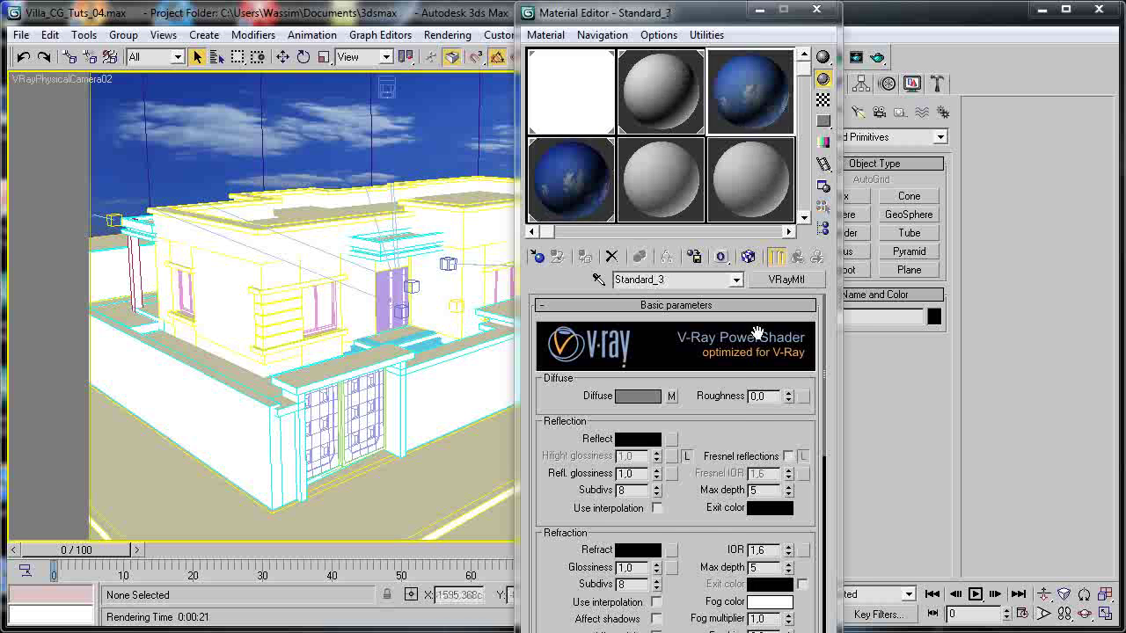
{"action": "left_click", "coordinate": [785, 279]}
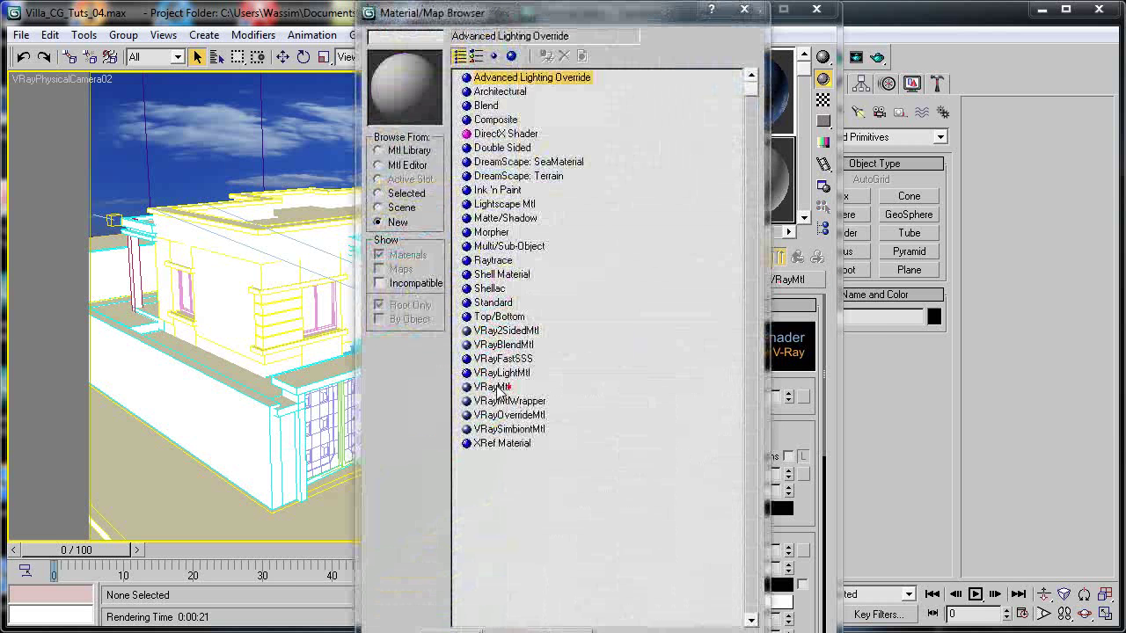
{"action": "double_click", "coordinate": [492, 387]}
Rename the DefaultVRaySky map as VRay_Sky and the Standard_2 material as Default.
{"action": "left_click", "coordinate": [471, 95]}
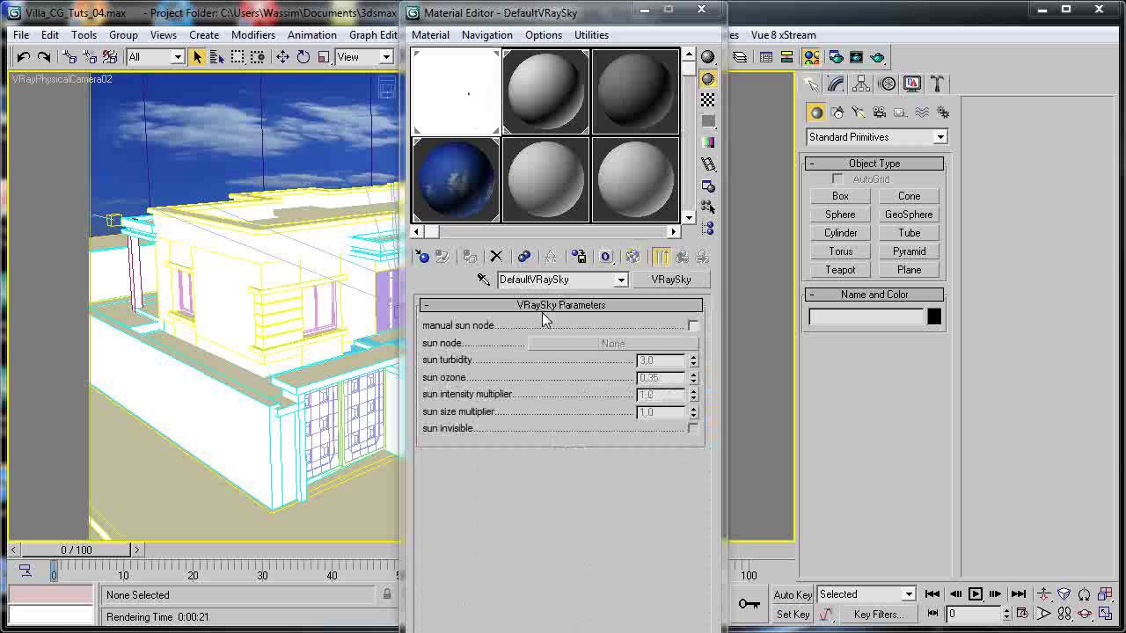
{"action": "double_click", "coordinate": [594, 280]}
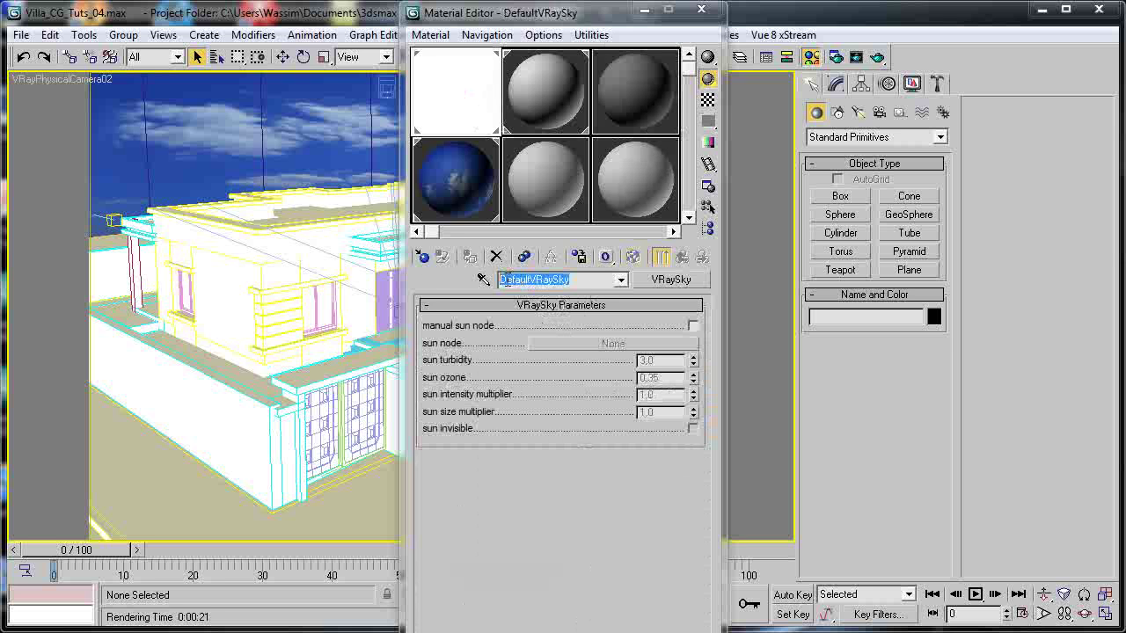
{"action": "type", "text": "VRay_Sk"}
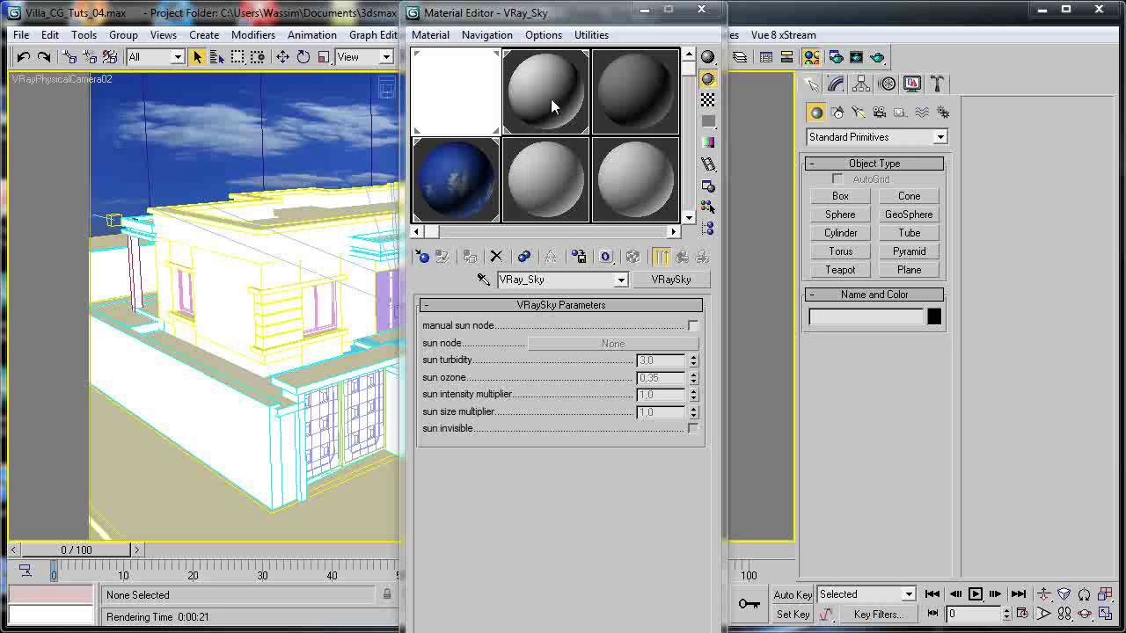
{"action": "left_click", "coordinate": [551, 98]}
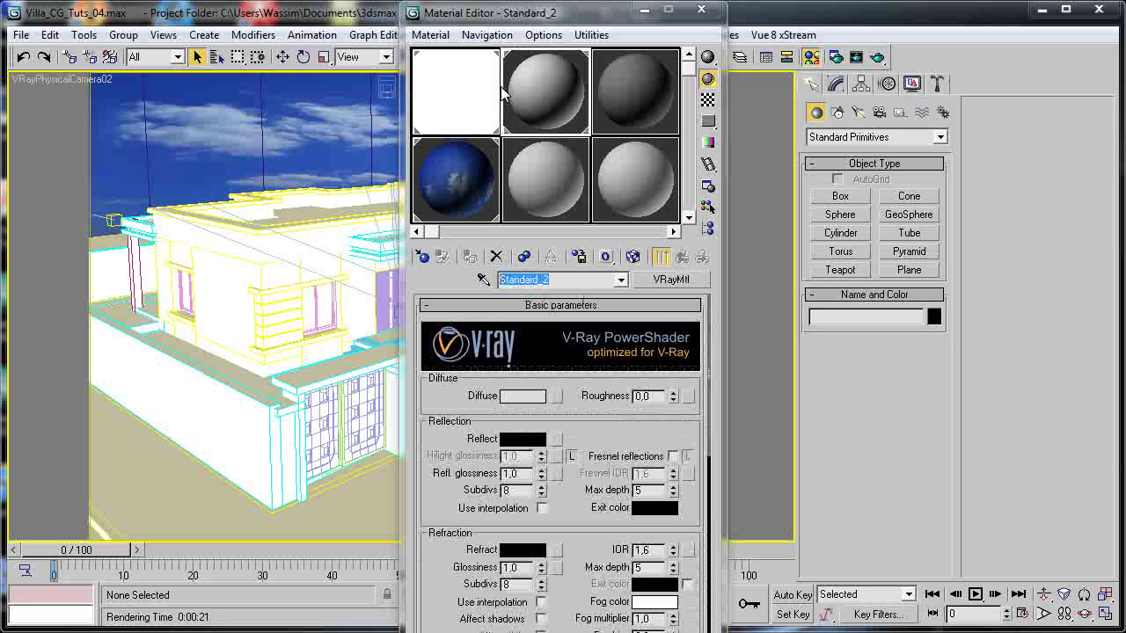
{"action": "left_click_drag", "start_coordinate": [552, 21], "coordinate": [818, 39]}
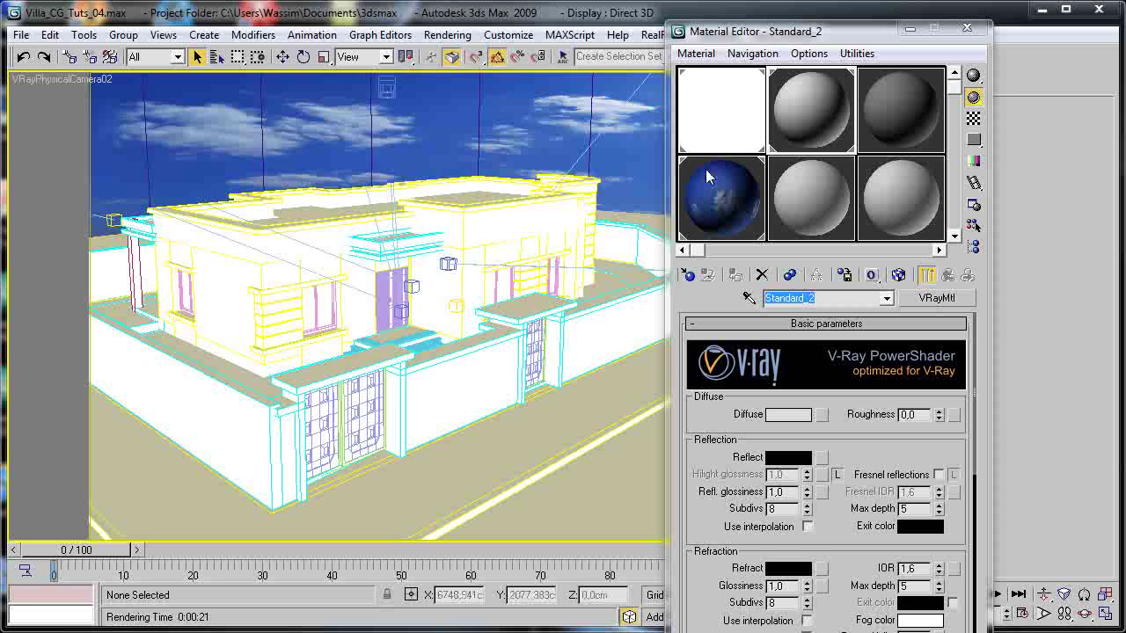
{"action": "type", "text": "Default"}
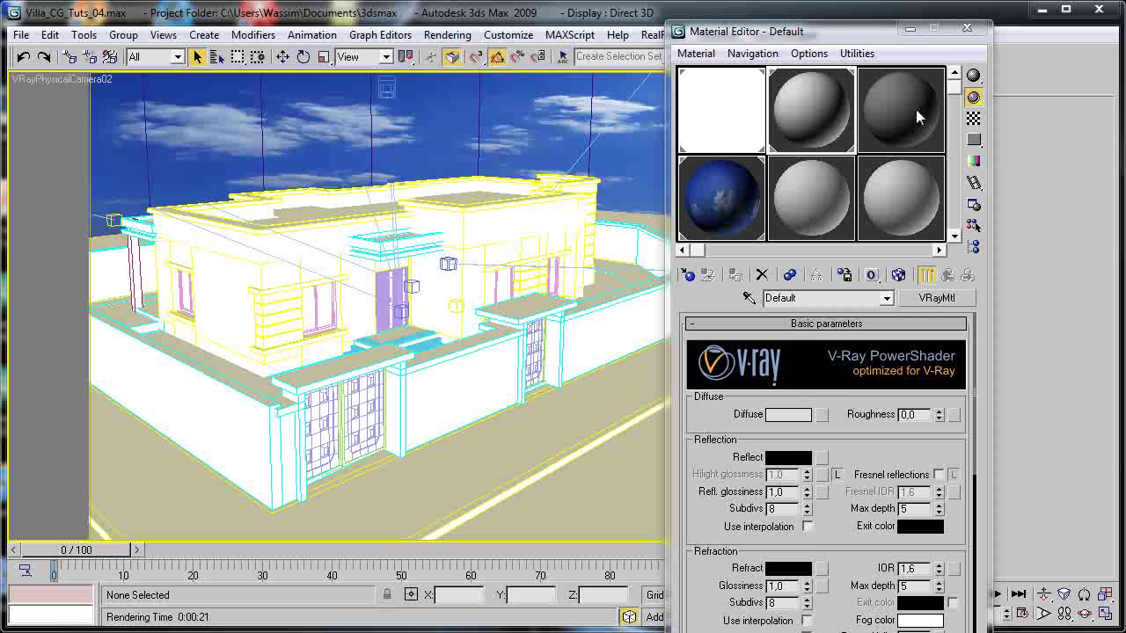
Rename the Standard_3 material as Walls.
{"action": "left_click", "coordinate": [893, 142]}
{"action": "double_click", "coordinate": [833, 297]}
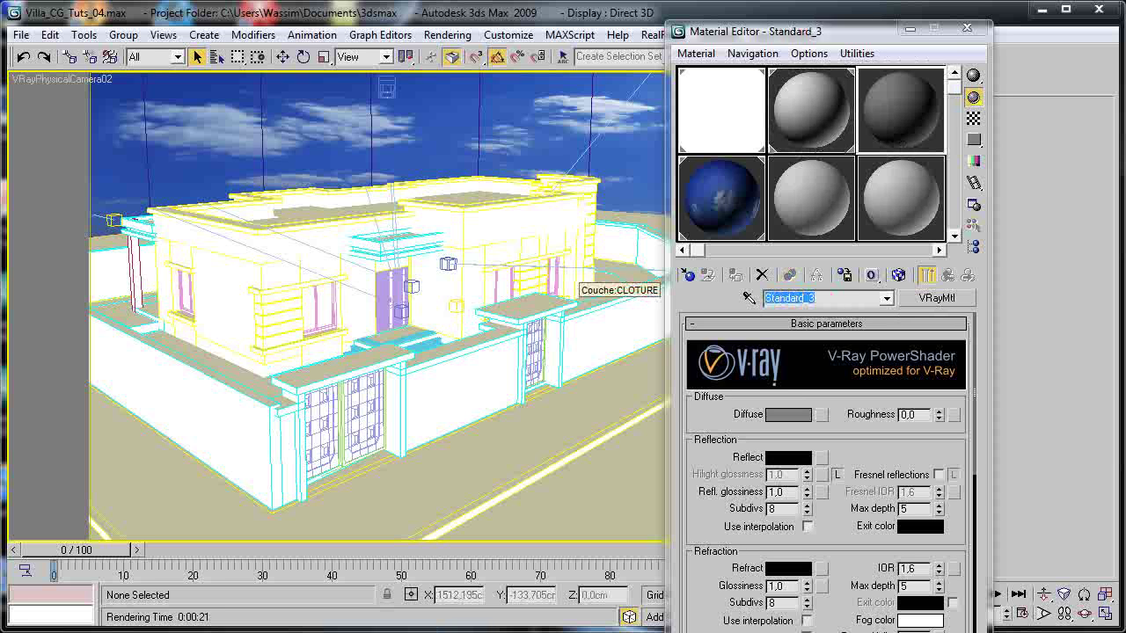
{"action": "type", "text": "Walls"}
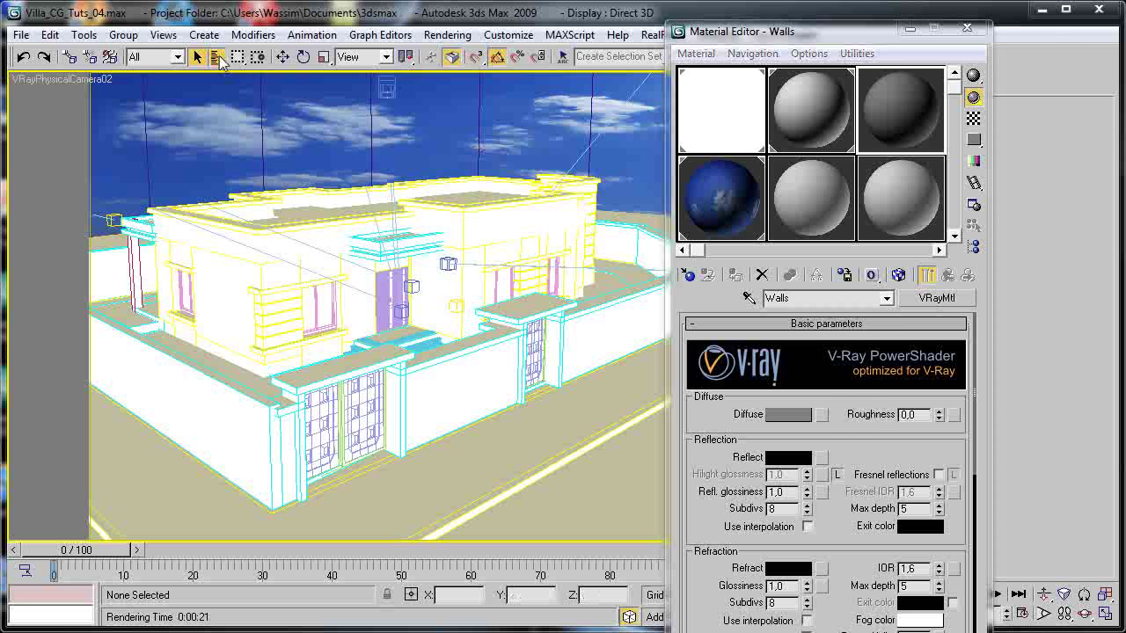
Select the first Couche:MURS shape from the scene object list and switch the viewport to Perspective.
{"action": "left_click", "coordinate": [216, 57]}
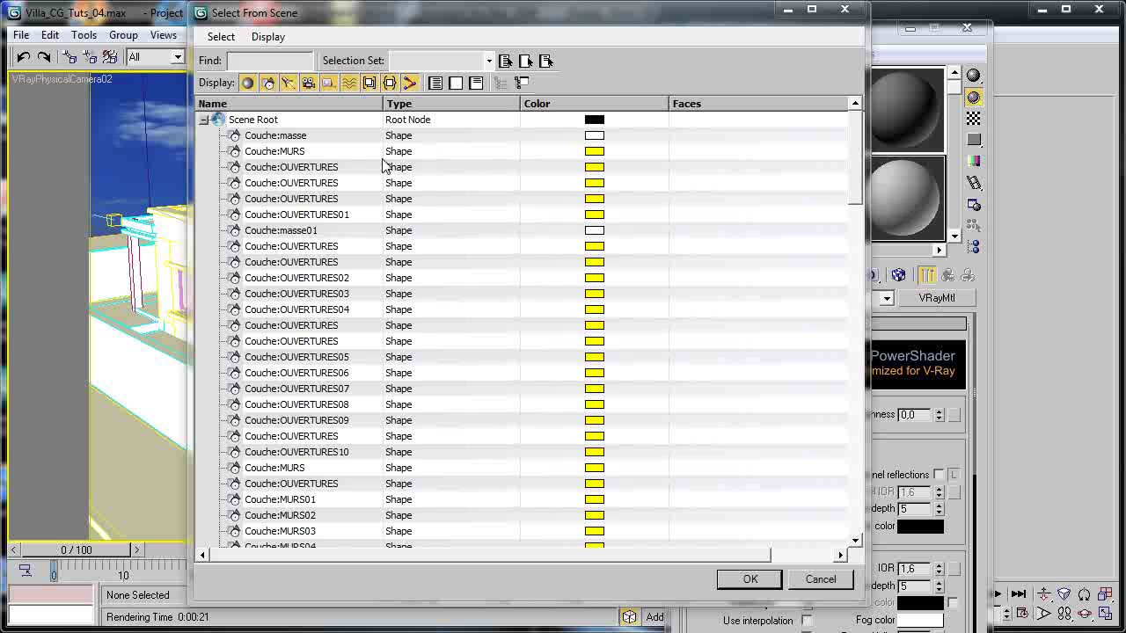
{"action": "left_click", "coordinate": [312, 153]}
{"action": "left_click_drag", "start_coordinate": [853, 167], "coordinate": [867, 510]}
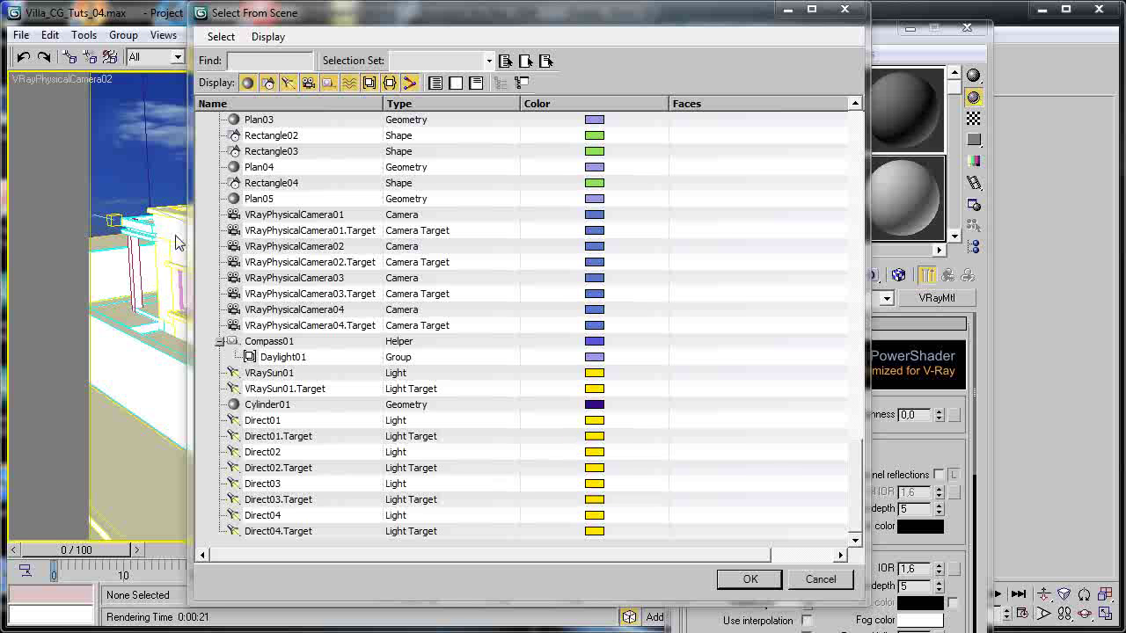
{"action": "left_click", "coordinate": [750, 579]}
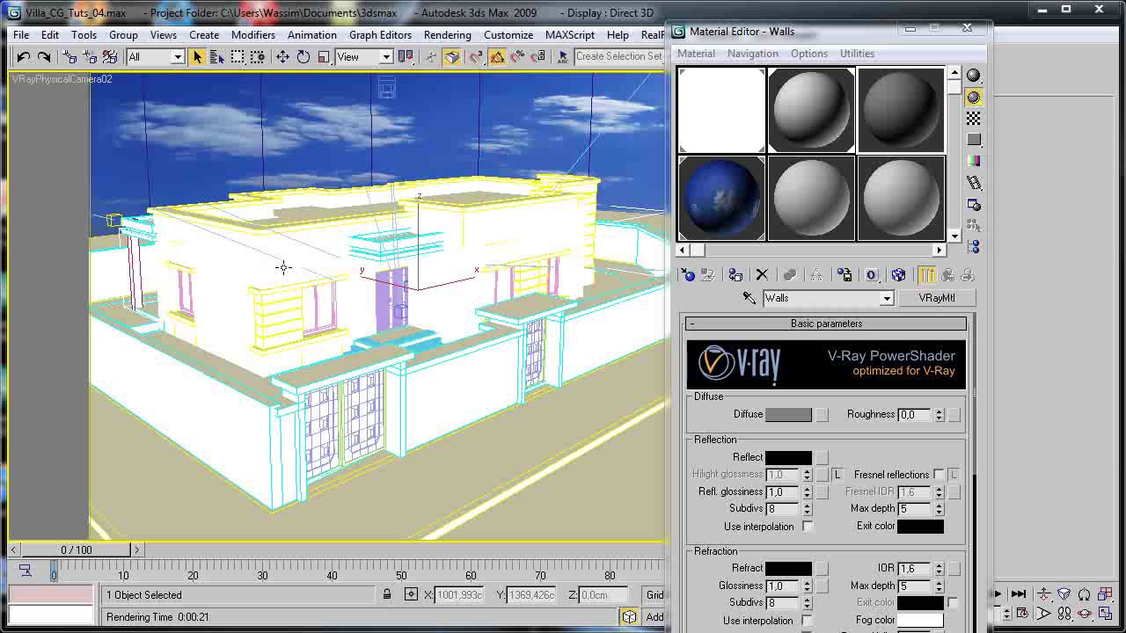
{"action": "key", "text": "F4"}
{"action": "key", "text": "F4"}
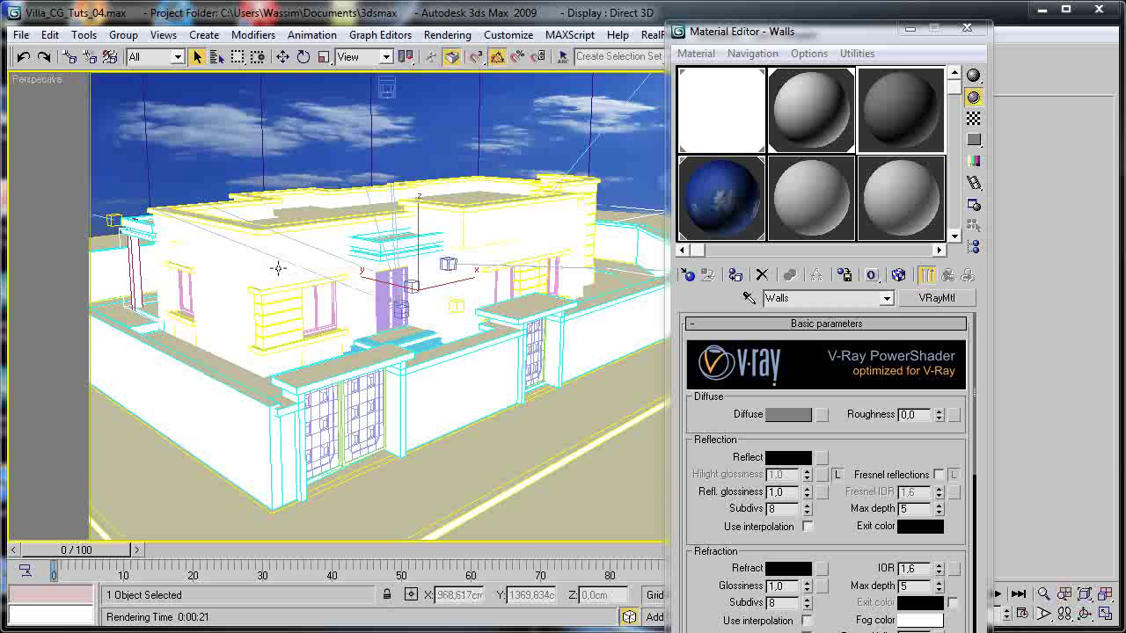
Examine the villa's walls, roof and gate from several sides in the Perspective view.
{"action": "scroll", "coordinate": [278, 268], "scroll_direction": "up", "scroll_amount": 4}
{"action": "scroll", "coordinate": [276, 274], "scroll_direction": "down", "scroll_amount": 2}
{"action": "middle_click_drag", "start_coordinate": [287, 314], "coordinate": [380, 313], "text": "alt"}
{"action": "scroll", "coordinate": [321, 319], "scroll_direction": "down", "scroll_amount": 4}
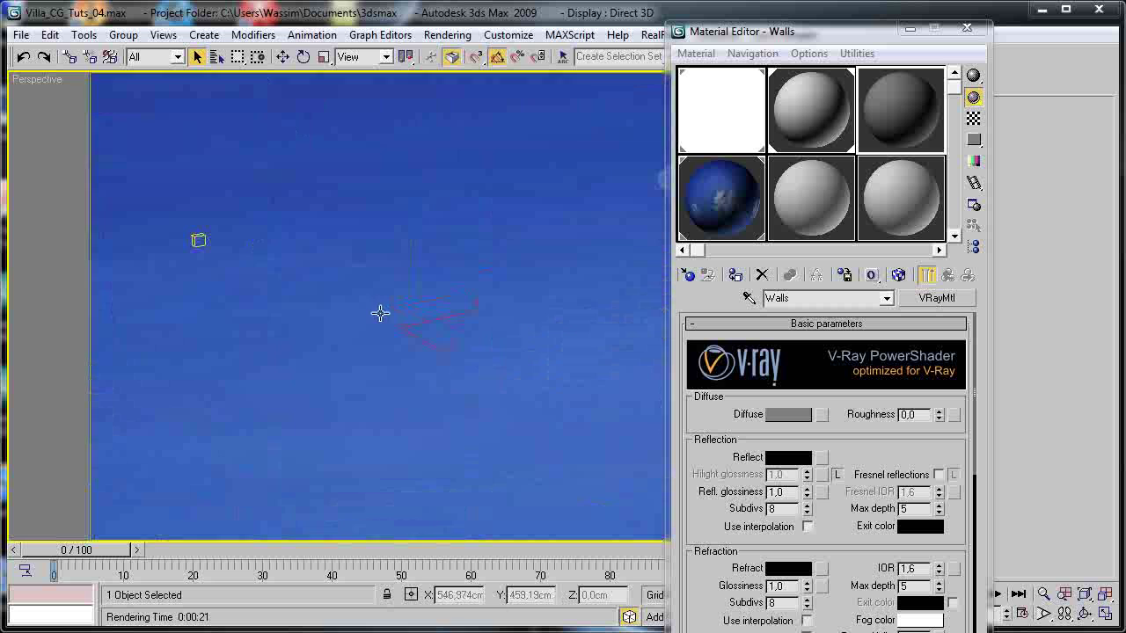
{"action": "scroll", "coordinate": [347, 321], "scroll_direction": "up", "scroll_amount": 5}
{"action": "scroll", "coordinate": [347, 362], "scroll_direction": "down", "scroll_amount": 2}
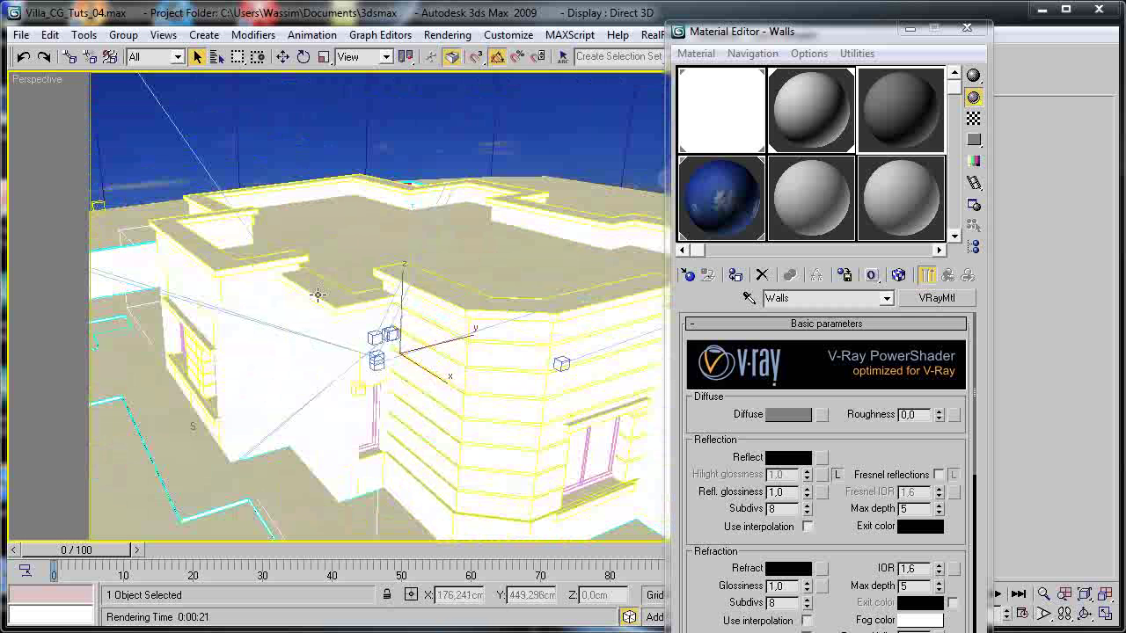
{"action": "middle_click_drag", "start_coordinate": [146, 212], "coordinate": [426, 414], "text": "alt"}
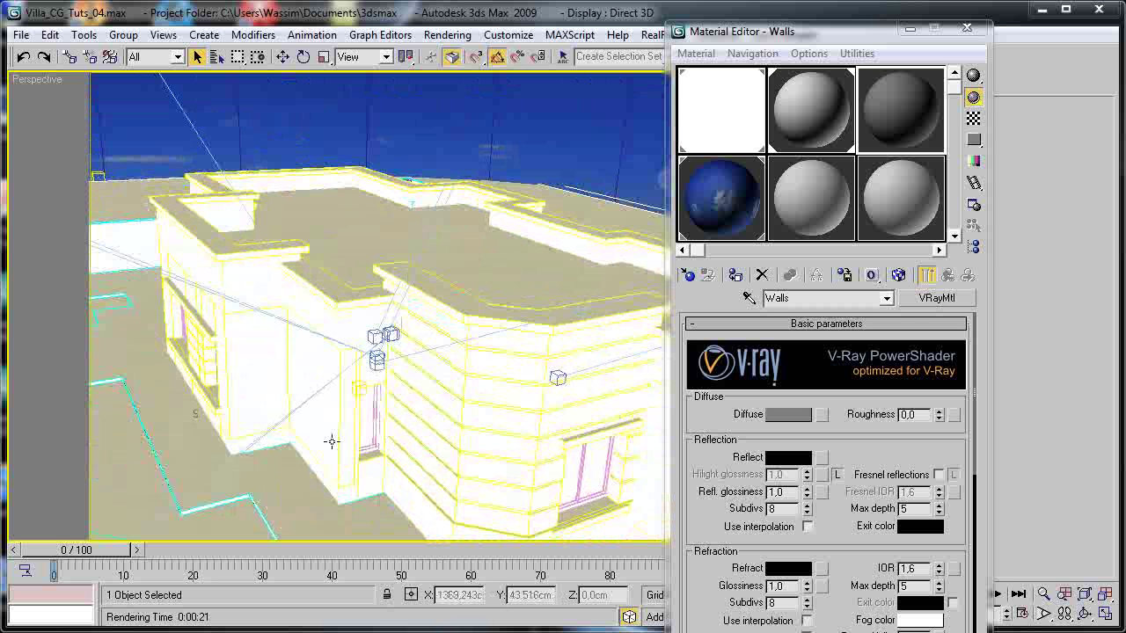
{"action": "middle_click_drag", "start_coordinate": [269, 384], "coordinate": [491, 368], "text": "alt"}
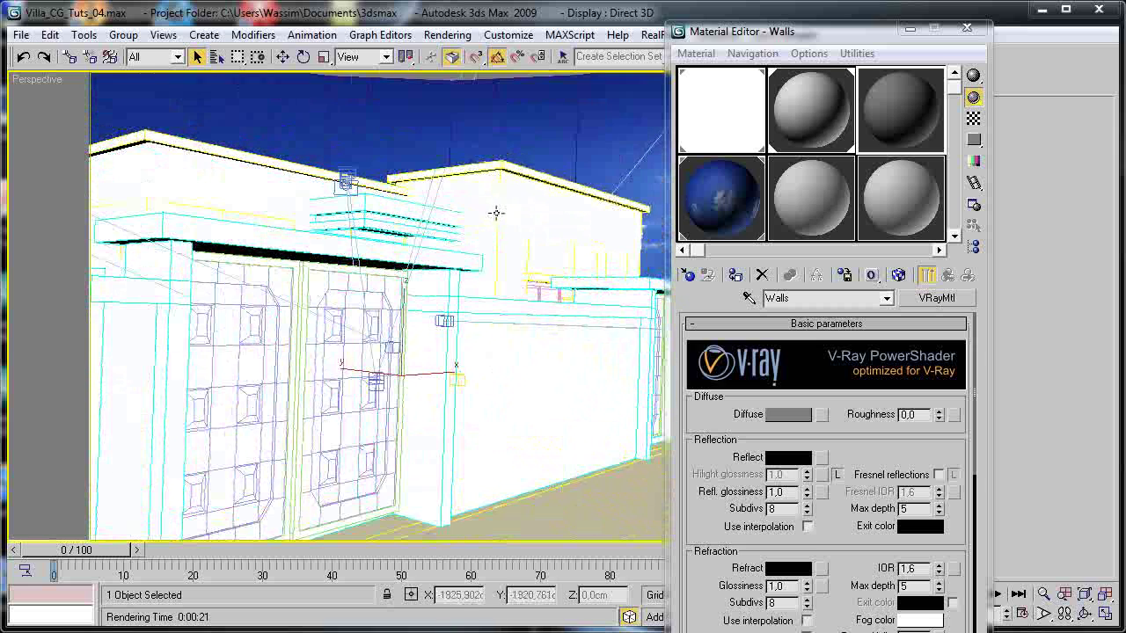
{"action": "middle_click_drag", "start_coordinate": [472, 243], "coordinate": [382, 373], "text": "alt"}
Select the VRaySun01 light above the sky cylinder and disable it.
{"action": "scroll", "coordinate": [373, 269], "scroll_direction": "up", "scroll_amount": 2}
{"action": "scroll", "coordinate": [364, 304], "scroll_direction": "down", "scroll_amount": 7}
{"action": "middle_click_drag", "start_coordinate": [333, 141], "coordinate": [349, 202]}
{"action": "left_click_drag", "start_coordinate": [886, 42], "coordinate": [621, 24]}
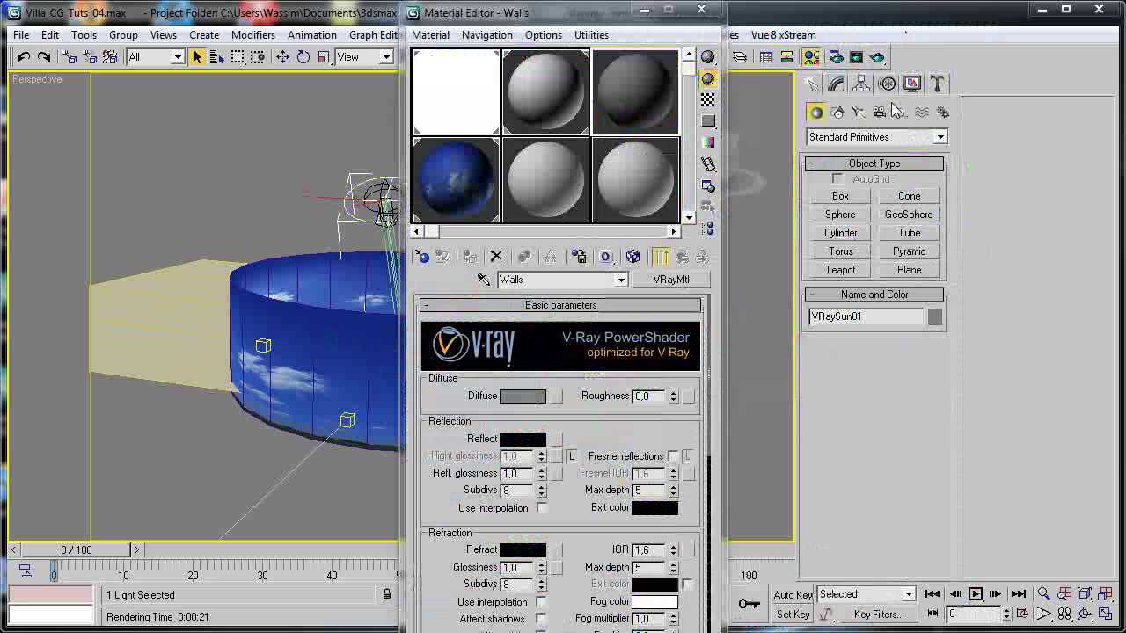
{"action": "left_click", "coordinate": [643, 11]}
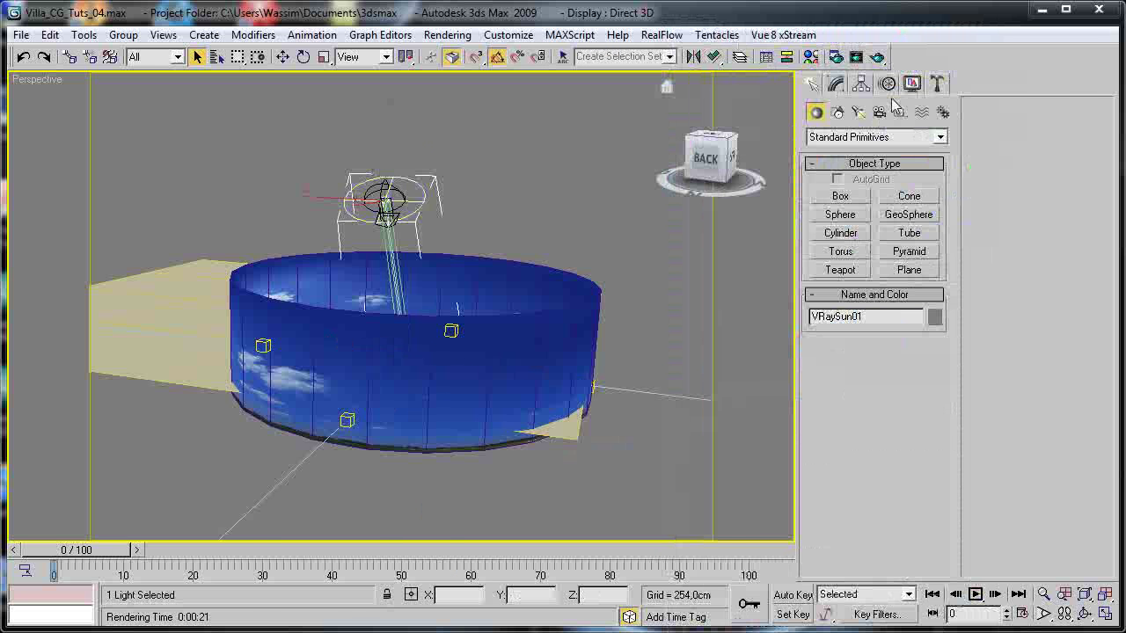
{"action": "left_click", "coordinate": [834, 84]}
{"action": "left_click", "coordinate": [933, 285]}
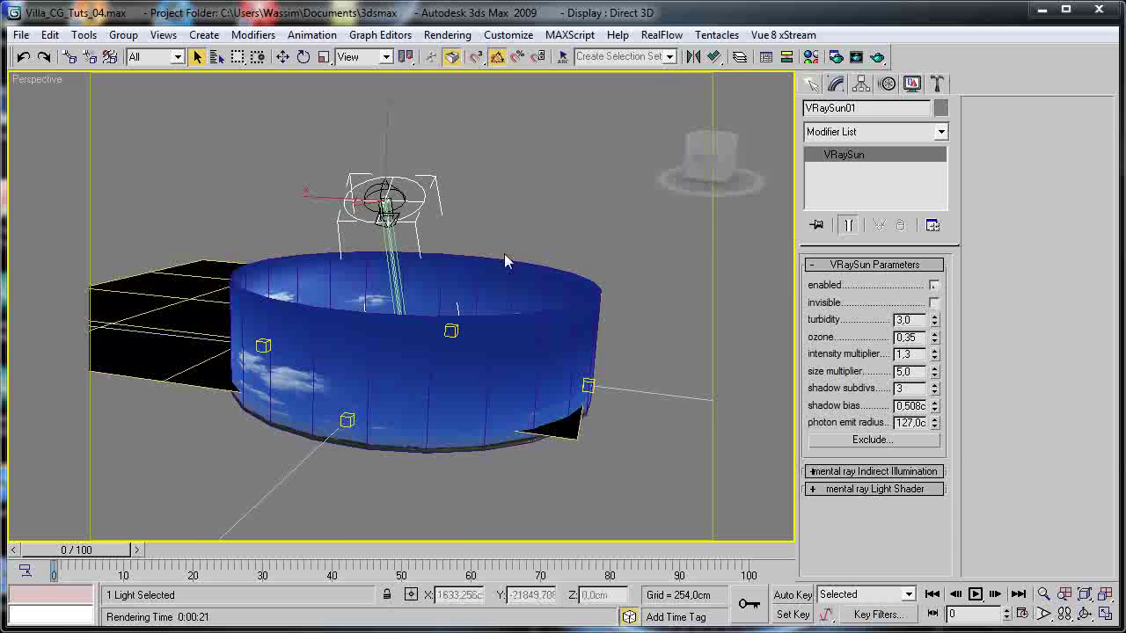
Select the villa's Couche:MURS walls in the Perspective view and reopen the Material Editor.
{"action": "middle_click_drag", "start_coordinate": [505, 255], "coordinate": [445, 348], "text": "alt"}
{"action": "scroll", "coordinate": [432, 347], "scroll_direction": "up", "scroll_amount": 6}
{"action": "middle_click_drag", "start_coordinate": [510, 262], "coordinate": [606, 258], "text": "alt"}
{"action": "left_click", "coordinate": [329, 279]}
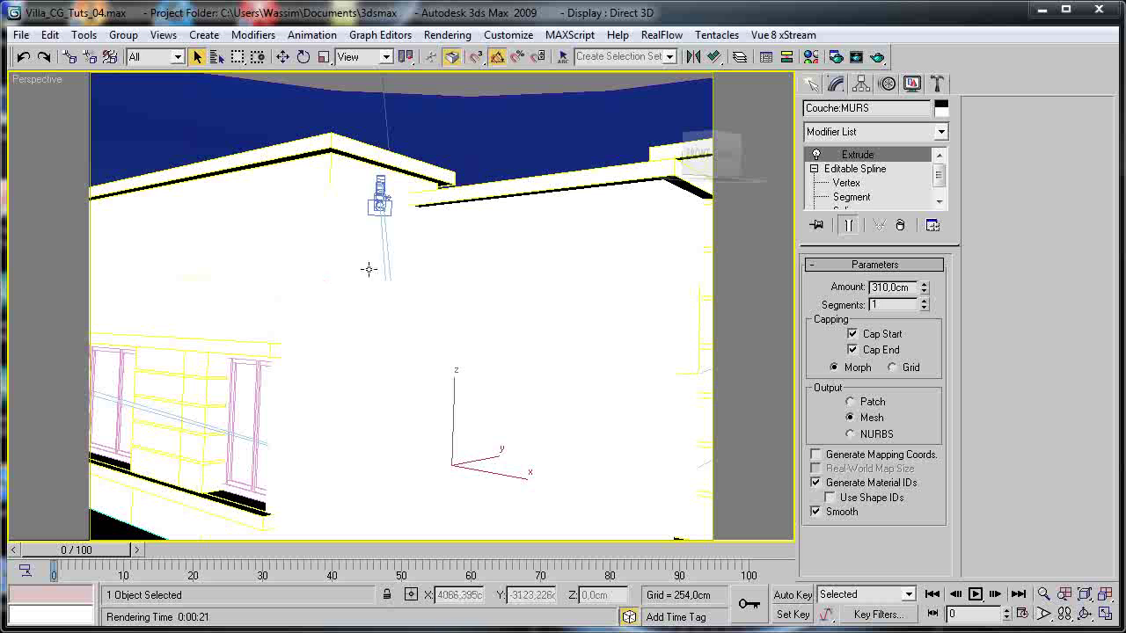
{"action": "scroll", "coordinate": [368, 270], "scroll_direction": "down", "scroll_amount": 6}
{"action": "key", "text": "m"}
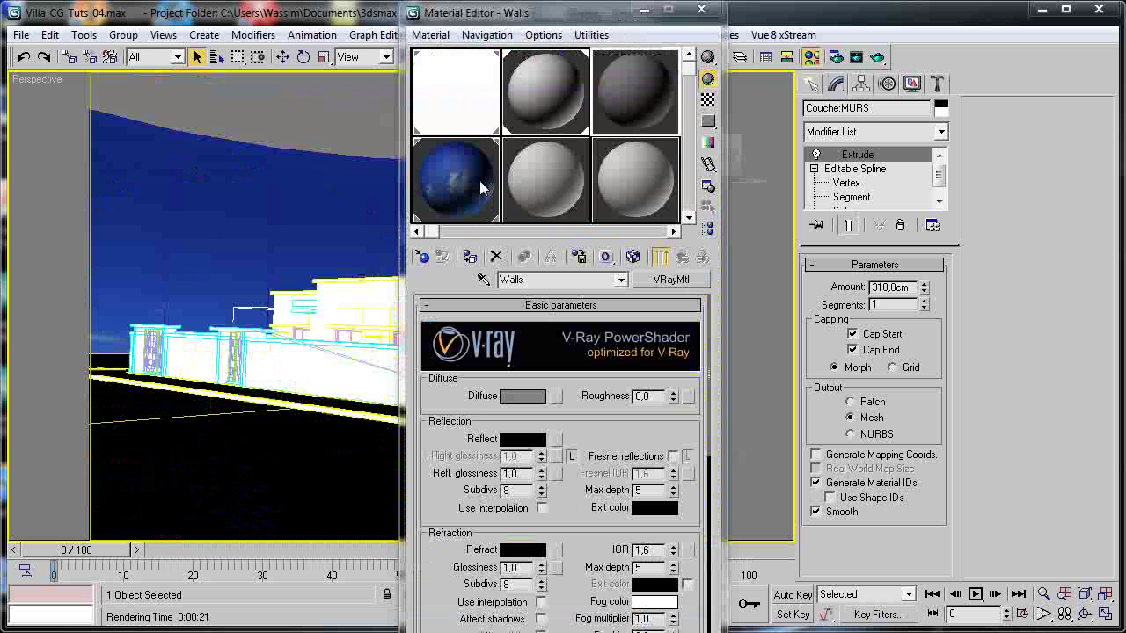
Set the Walls material's diffuse color to bright red and assign it to the selected Couche:MURS walls.
{"action": "left_click", "coordinate": [515, 399]}
{"action": "left_click_drag", "start_coordinate": [436, 114], "coordinate": [451, 92]}
{"action": "left_click_drag", "start_coordinate": [479, 162], "coordinate": [480, 93]}
{"action": "left_click", "coordinate": [609, 242]}
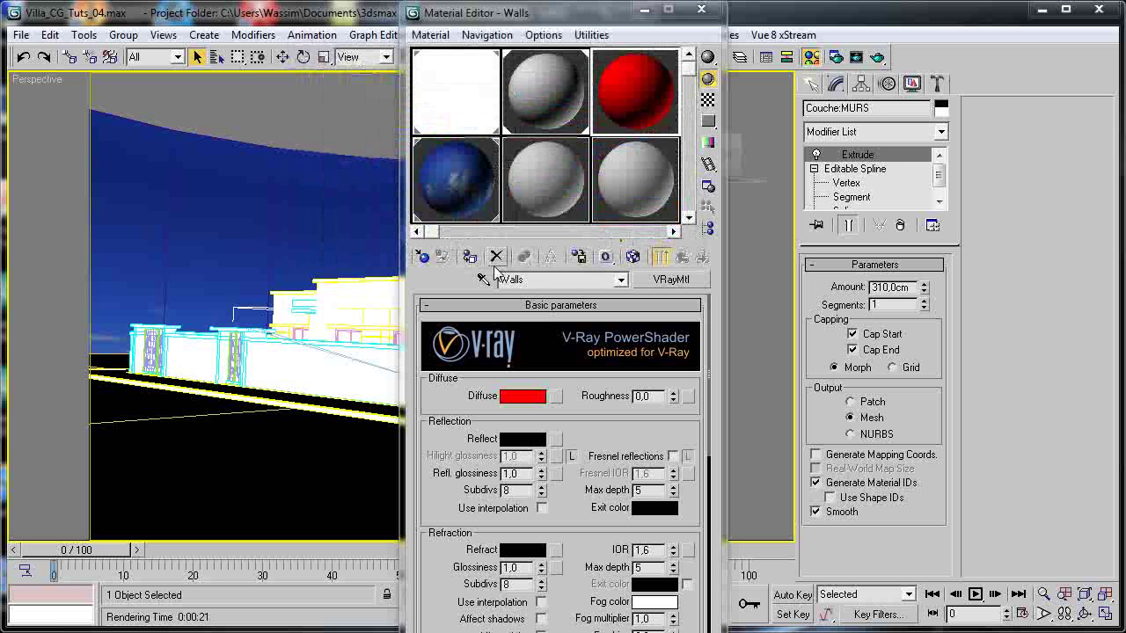
{"action": "left_click", "coordinate": [710, 9]}
Select the scene objects from Compass01 down to Direct04.Target, including VRaySun01 and Cylinder01, and hide them.
{"action": "middle_click_drag", "start_coordinate": [431, 324], "coordinate": [475, 335], "text": "alt"}
{"action": "scroll", "coordinate": [277, 339], "scroll_direction": "up", "scroll_amount": 4}
{"action": "scroll", "coordinate": [431, 334], "scroll_direction": "down", "scroll_amount": 10}
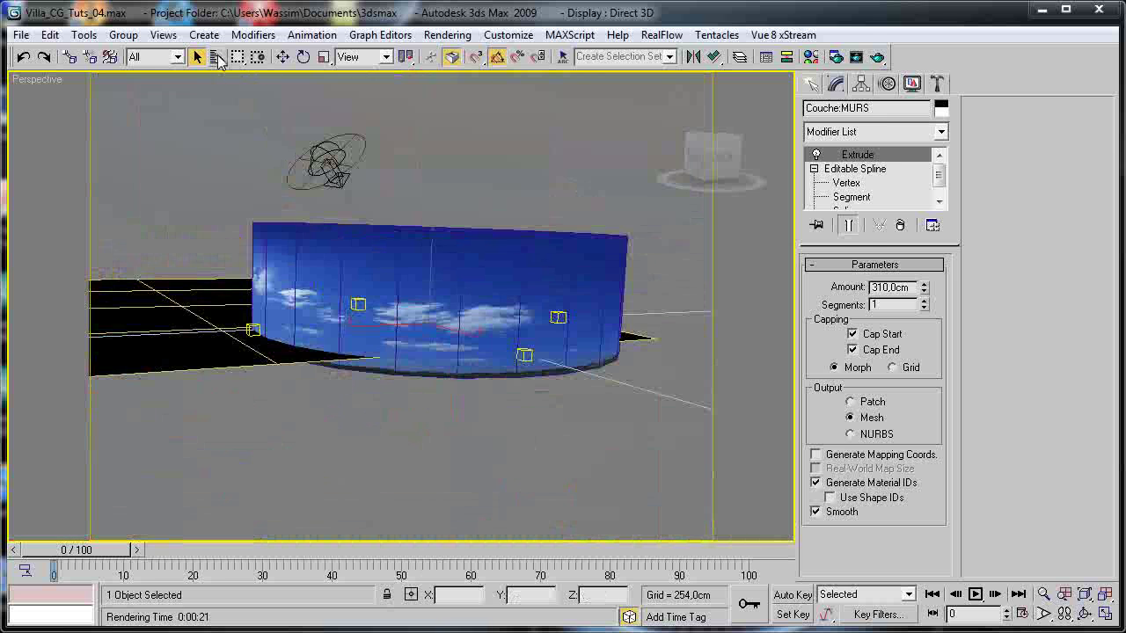
{"action": "left_click", "coordinate": [219, 59]}
{"action": "left_click_drag", "start_coordinate": [858, 151], "coordinate": [864, 539]}
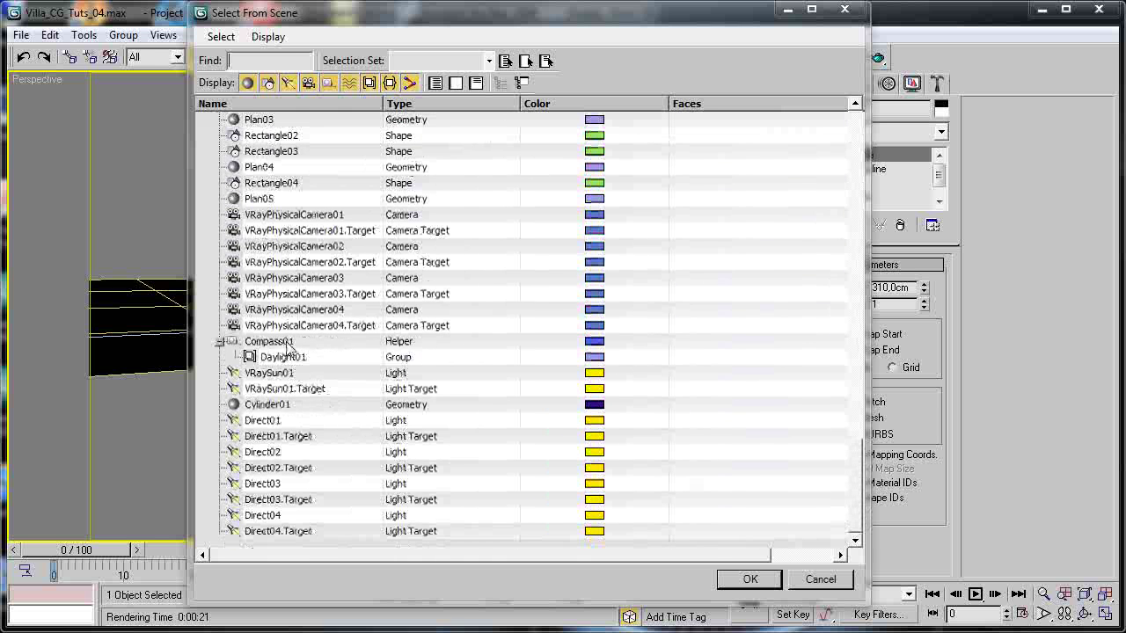
{"action": "left_click_drag", "start_coordinate": [291, 344], "coordinate": [275, 576]}
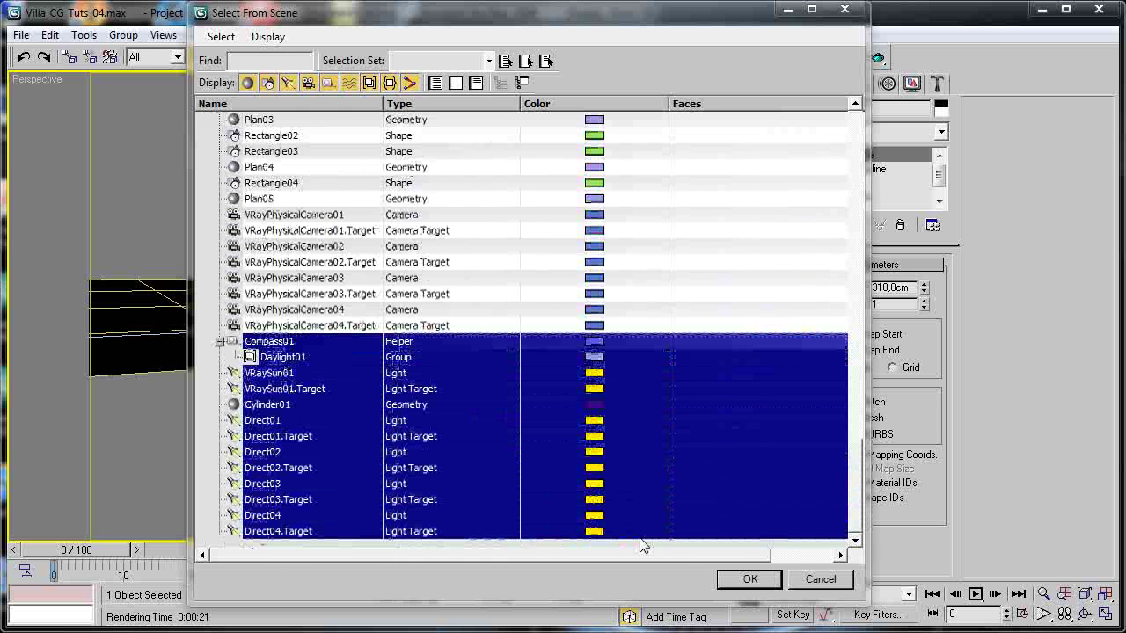
{"action": "left_click", "coordinate": [750, 578]}
{"action": "right_click", "coordinate": [390, 290]}
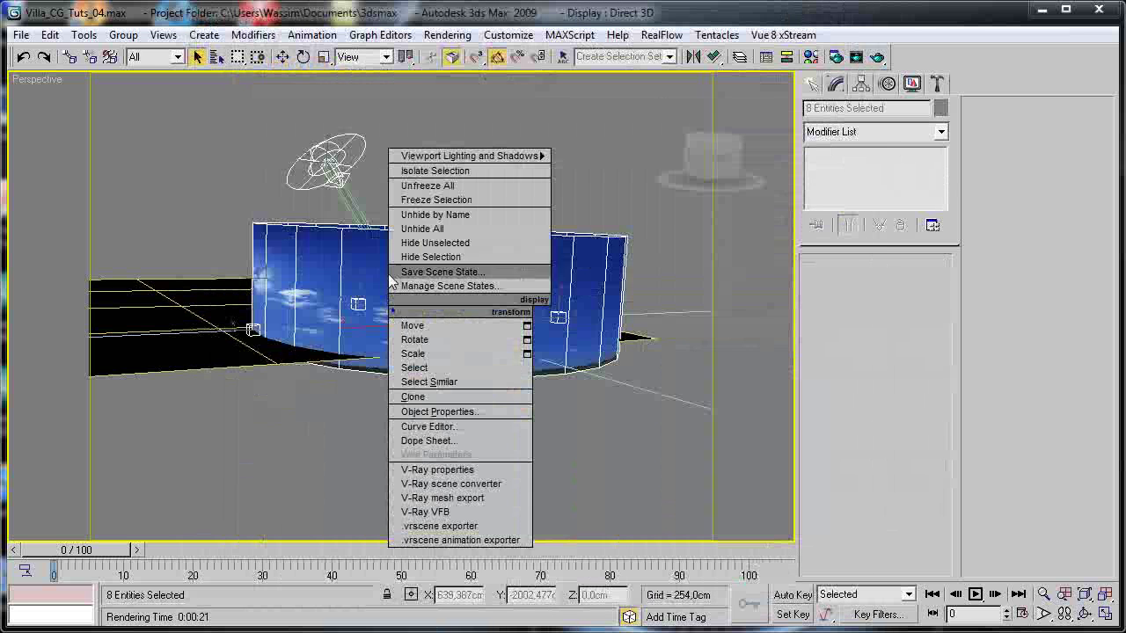
{"action": "left_click", "coordinate": [407, 262]}
Find the standard cameras in the scene object list with "cam", select them and hide them.
{"action": "middle_click_drag", "start_coordinate": [411, 258], "coordinate": [418, 348], "text": "alt"}
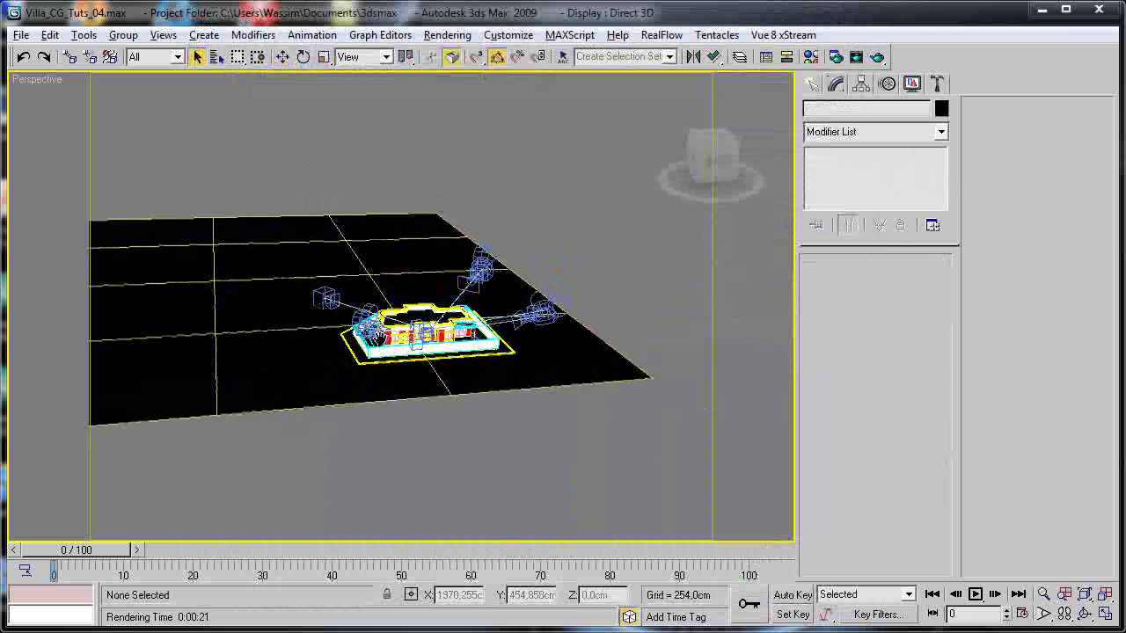
{"action": "scroll", "coordinate": [356, 277], "scroll_direction": "up", "scroll_amount": 4}
{"action": "type", "text": "h"}
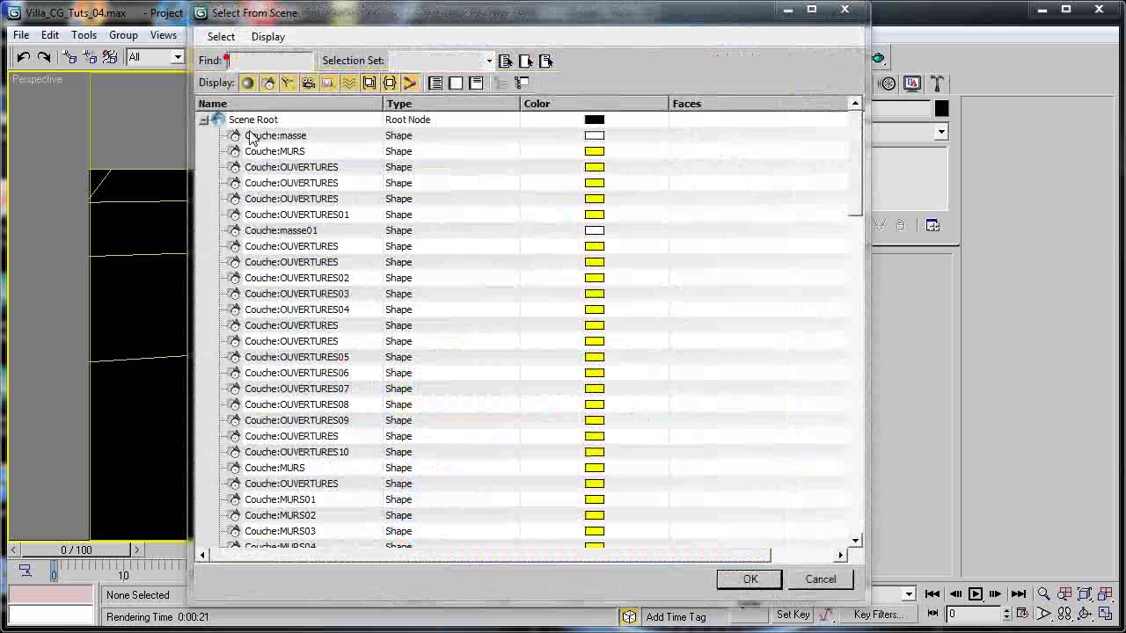
{"action": "type", "text": "cam"}
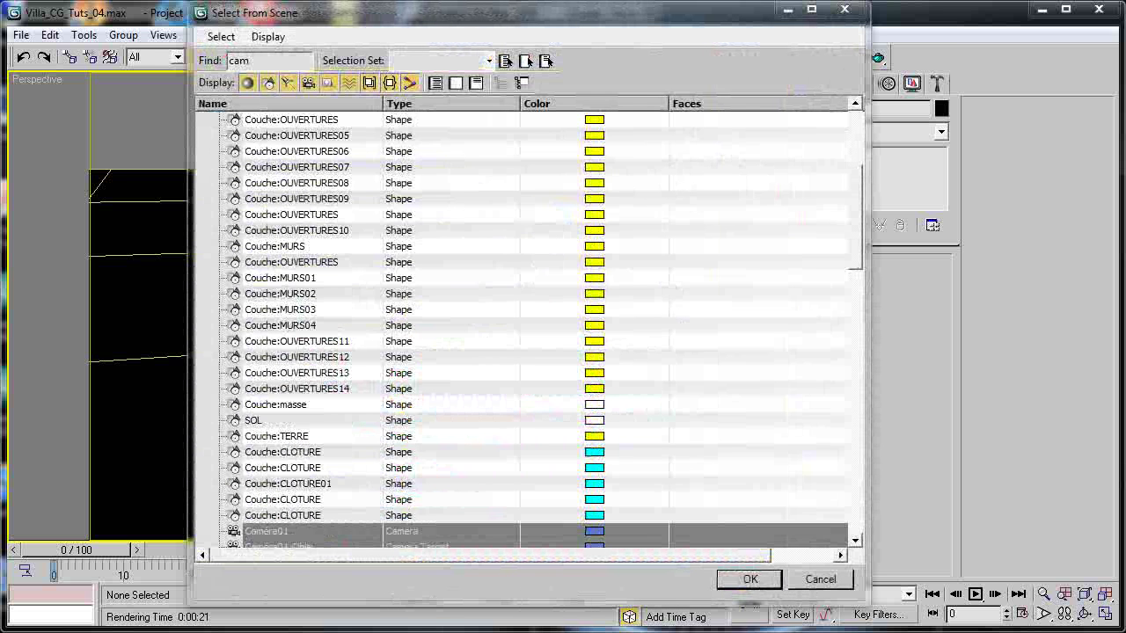
{"action": "type", "text": "e"}
{"action": "key", "text": "BackSpace"}
{"action": "left_click", "coordinate": [751, 579]}
{"action": "right_click", "coordinate": [507, 401]}
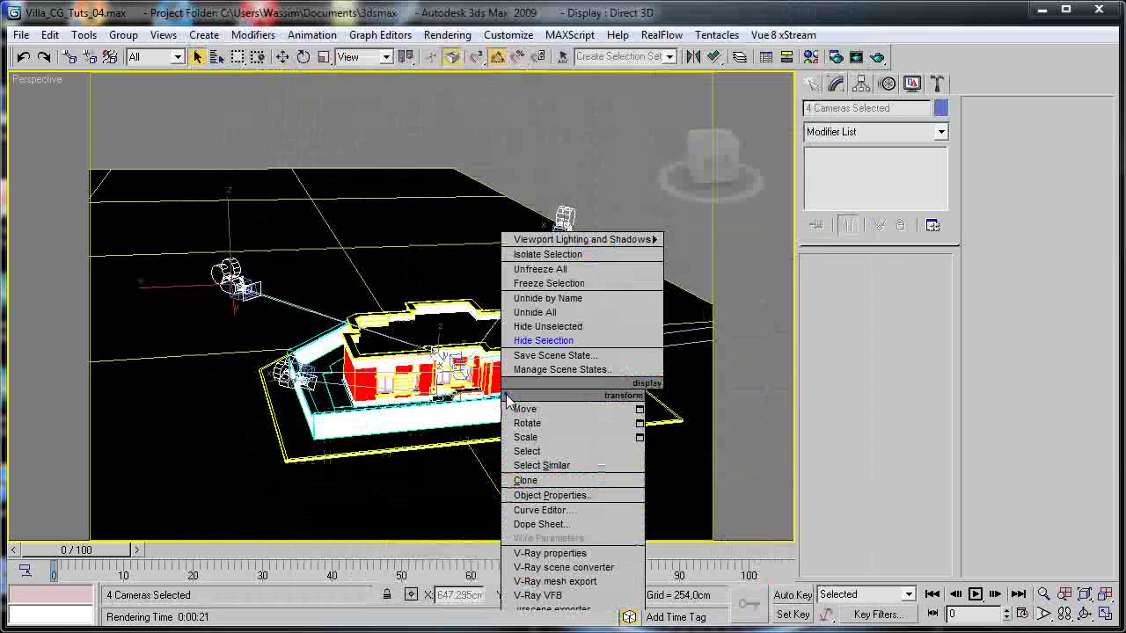
{"action": "left_click", "coordinate": [447, 401]}
Inspect the villa's facades for wall parts that still lack the red Walls material.
{"action": "middle_click_drag", "start_coordinate": [447, 401], "coordinate": [416, 422], "text": "alt"}
{"action": "middle_click_drag", "start_coordinate": [367, 460], "coordinate": [338, 401], "text": "alt"}
{"action": "scroll", "coordinate": [355, 397], "scroll_direction": "up", "scroll_amount": 3}
{"action": "scroll", "coordinate": [787, 470], "scroll_direction": "down", "scroll_amount": 1}
{"action": "middle_click_drag", "start_coordinate": [624, 440], "coordinate": [488, 307]}
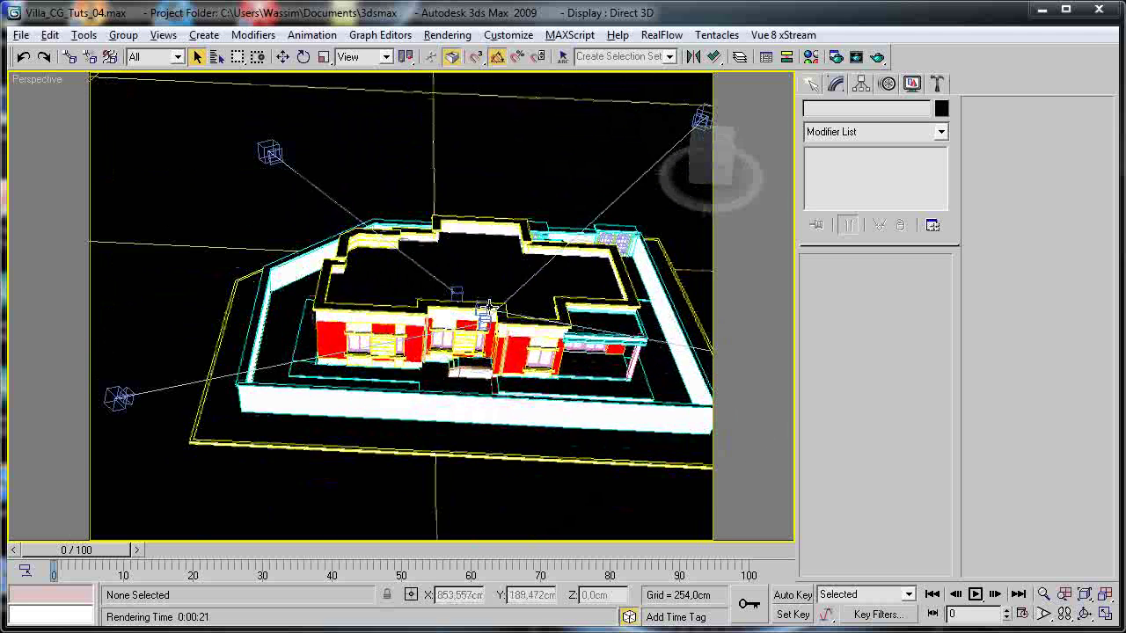
{"action": "middle_click_drag", "start_coordinate": [518, 246], "coordinate": [581, 202], "text": "alt"}
{"action": "middle_click_drag", "start_coordinate": [452, 344], "coordinate": [453, 383]}
{"action": "scroll", "coordinate": [563, 371], "scroll_direction": "up", "scroll_amount": 3}
{"action": "middle_click_drag", "start_coordinate": [563, 411], "coordinate": [393, 354]}
{"action": "scroll", "coordinate": [392, 355], "scroll_direction": "up", "scroll_amount": 3}
{"action": "scroll", "coordinate": [422, 369], "scroll_direction": "up", "scroll_amount": 2}
{"action": "scroll", "coordinate": [421, 369], "scroll_direction": "up", "scroll_amount": 2}
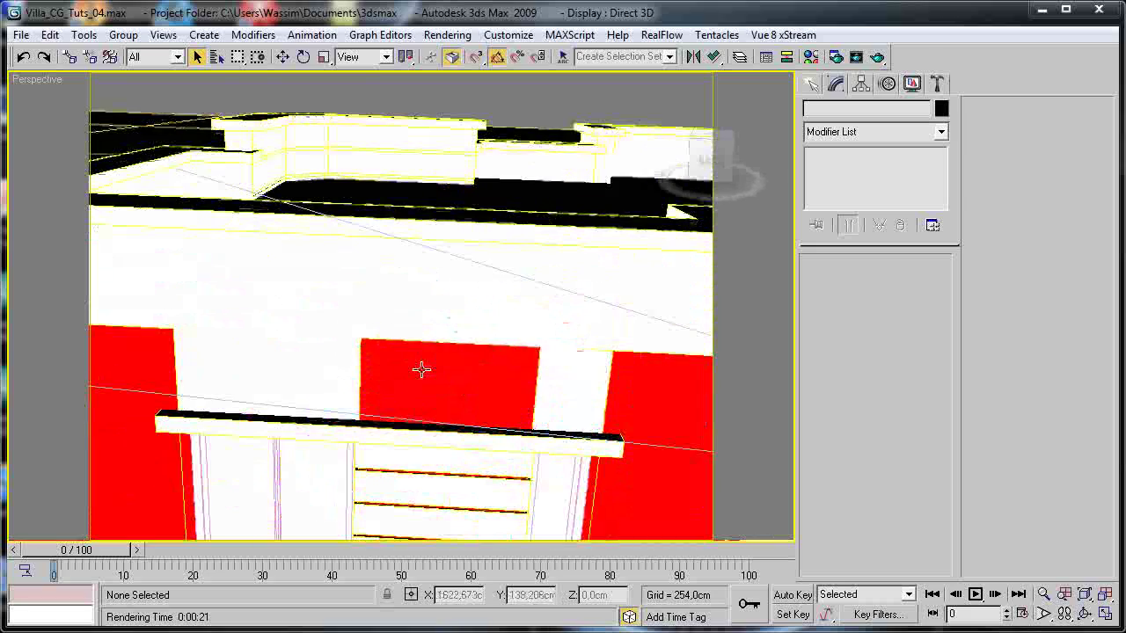
Assign the Walls material to the upper wall band Couche:masse01 below the roof edge.
{"action": "middle_click_drag", "start_coordinate": [554, 344], "coordinate": [465, 344], "text": "alt"}
{"action": "middle_click_drag", "start_coordinate": [492, 338], "coordinate": [530, 326]}
{"action": "scroll", "coordinate": [530, 327], "scroll_direction": "down", "scroll_amount": 5}
{"action": "middle_click_drag", "start_coordinate": [441, 340], "coordinate": [443, 358]}
{"action": "scroll", "coordinate": [441, 355], "scroll_direction": "up", "scroll_amount": 6}
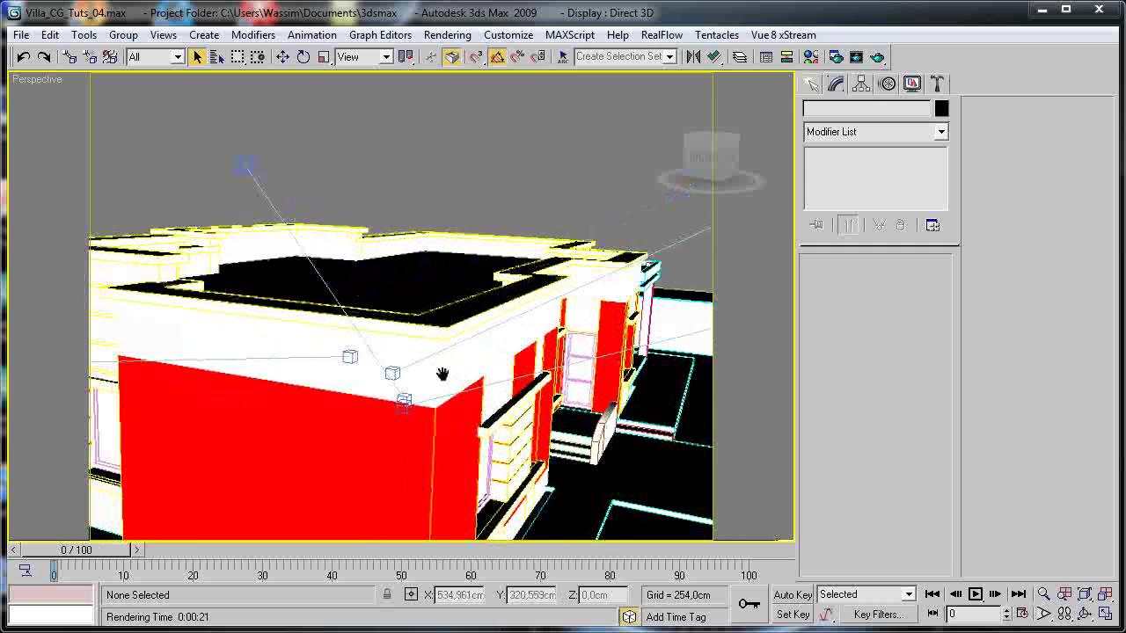
{"action": "left_click", "coordinate": [449, 385]}
{"action": "middle_click_drag", "start_coordinate": [446, 391], "coordinate": [371, 391], "text": "alt"}
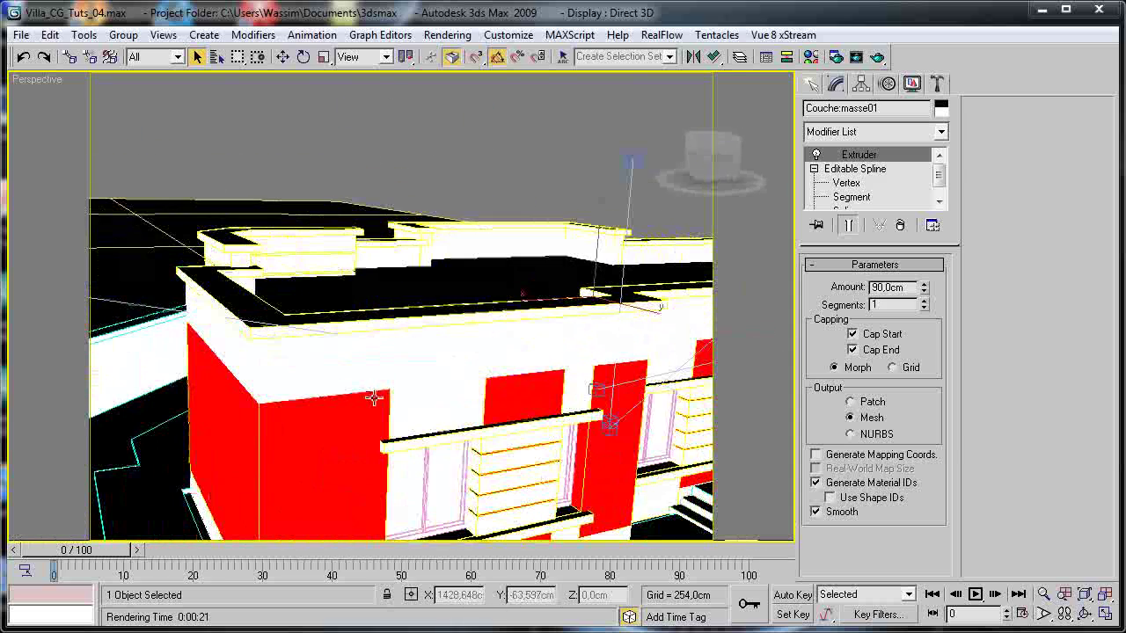
{"action": "left_click", "coordinate": [811, 56]}
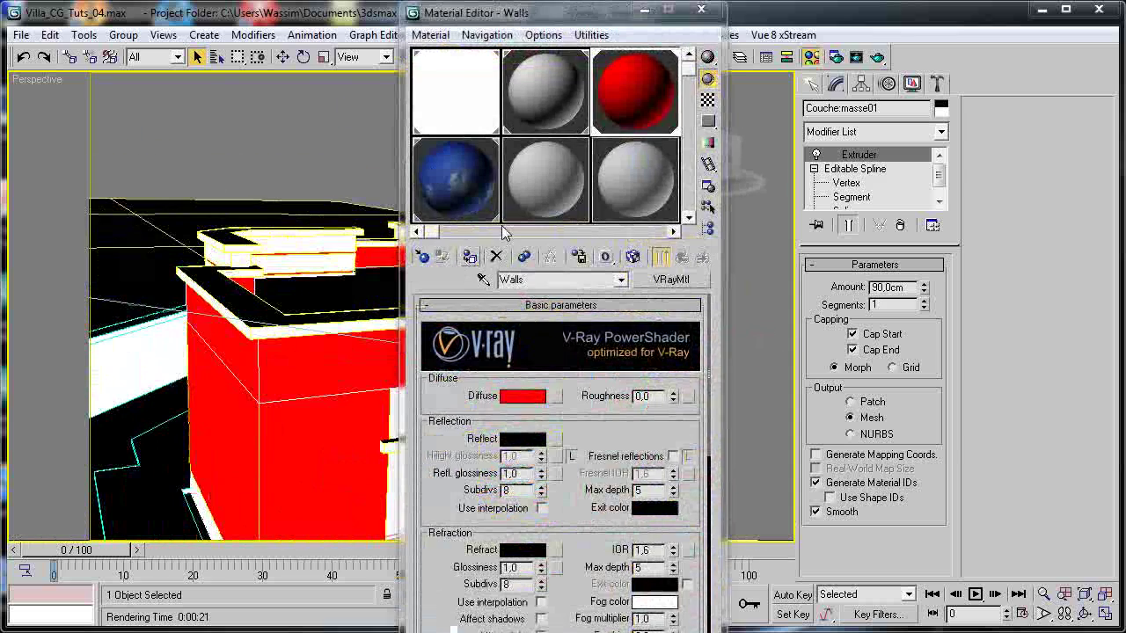
{"action": "left_click", "coordinate": [701, 9]}
Assign the Walls material to the Couche:masse base band at the foot of the walls.
{"action": "middle_click_drag", "start_coordinate": [476, 271], "coordinate": [487, 247], "text": "alt"}
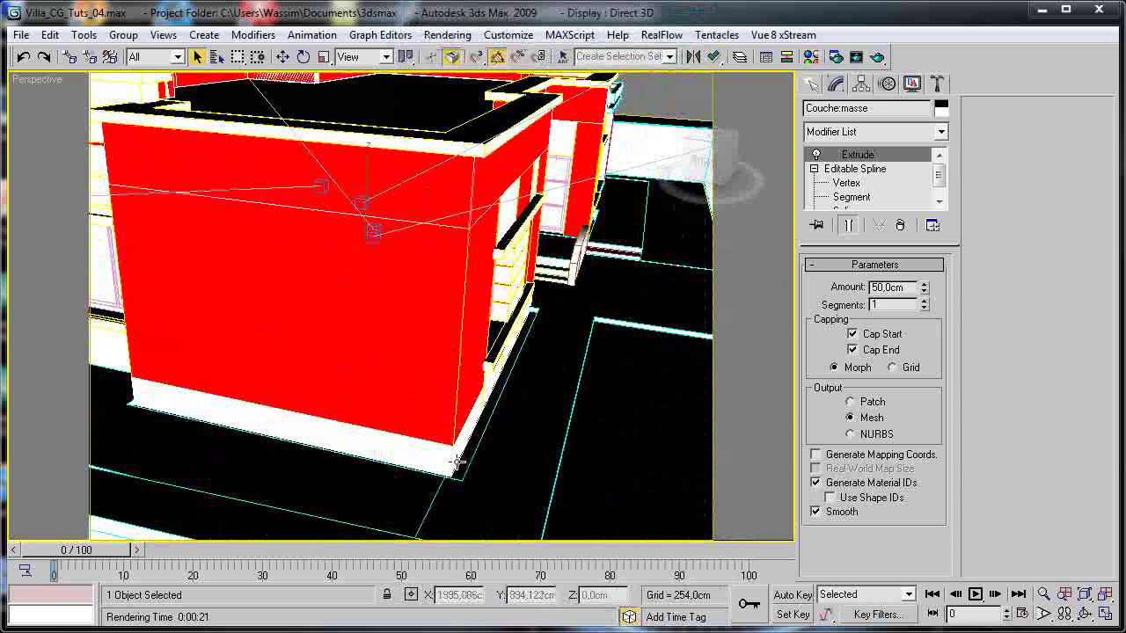
{"action": "key", "text": "m"}
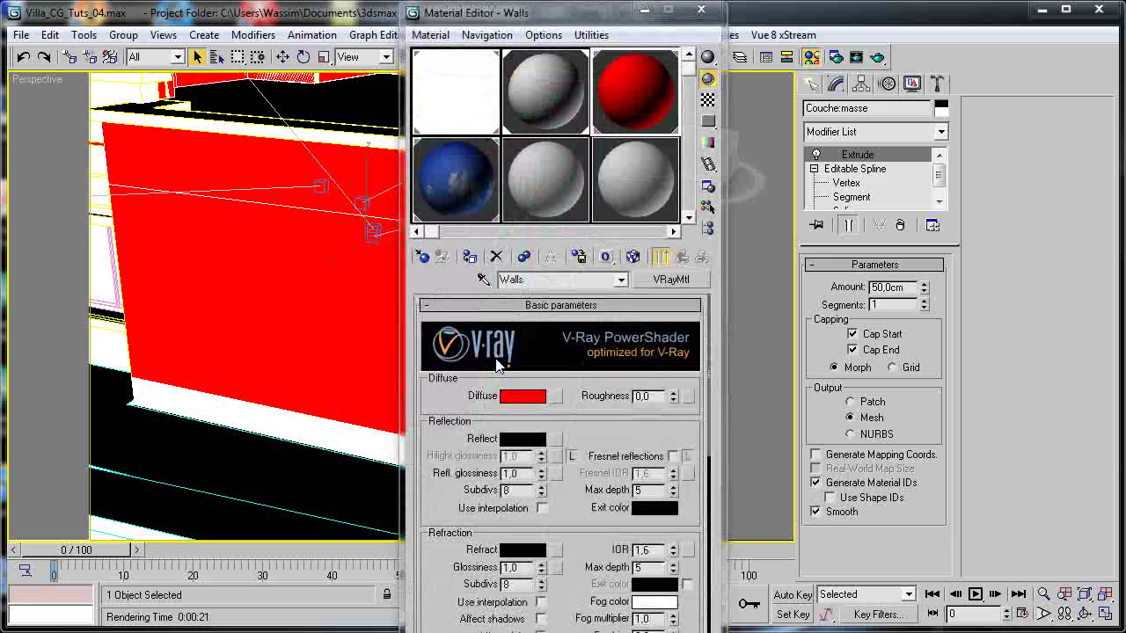
{"action": "left_click", "coordinate": [471, 257]}
{"action": "left_click", "coordinate": [701, 9]}
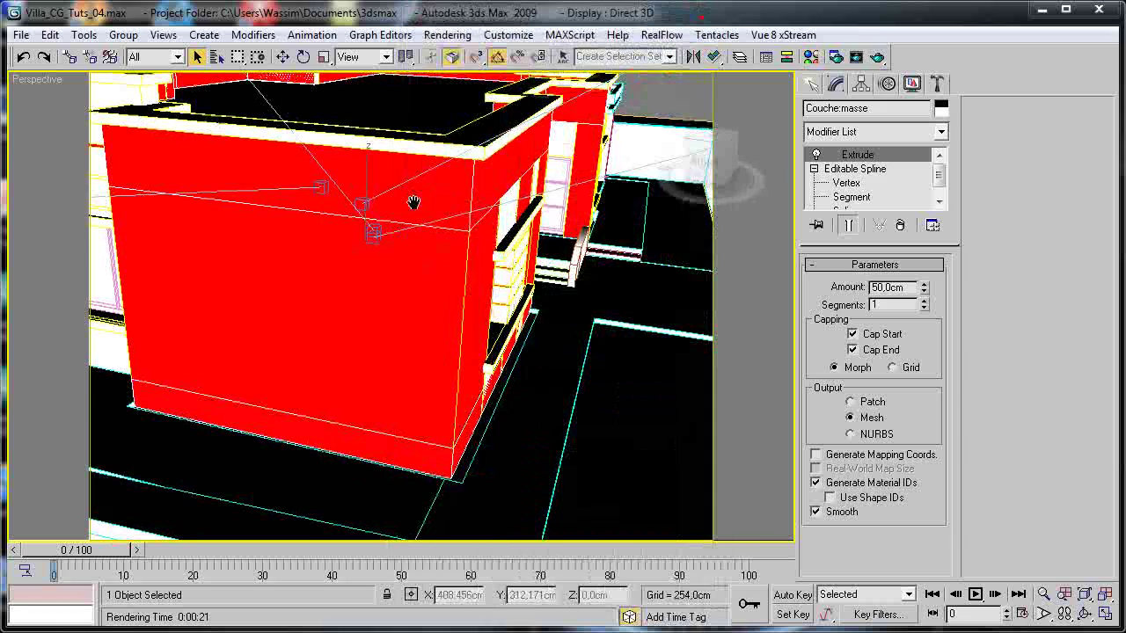
Assign the Walls material to the Couche:OUVERTURES block beneath the raised roof edge at the villa's corner.
{"action": "middle_click_drag", "start_coordinate": [410, 194], "coordinate": [594, 220], "text": "alt"}
{"action": "scroll", "coordinate": [326, 293], "scroll_direction": "down", "scroll_amount": 5}
{"action": "middle_click_drag", "start_coordinate": [327, 294], "coordinate": [362, 308], "text": "alt"}
{"action": "scroll", "coordinate": [362, 308], "scroll_direction": "up", "scroll_amount": 4}
{"action": "middle_click_drag", "start_coordinate": [265, 319], "coordinate": [401, 324]}
{"action": "left_click", "coordinate": [434, 320]}
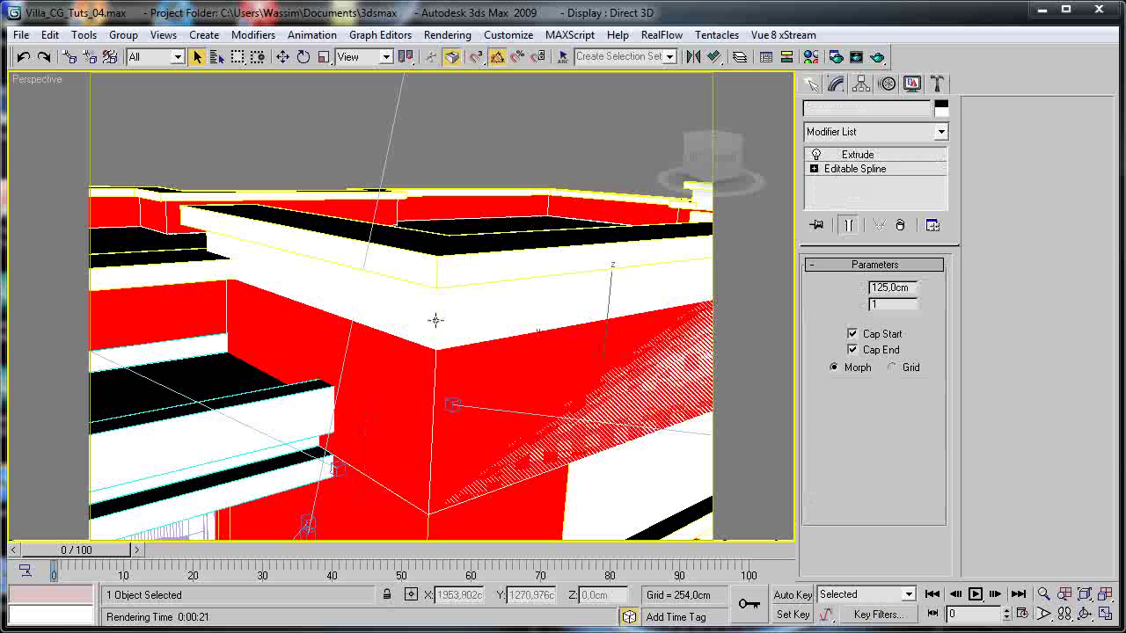
{"action": "key", "text": "m"}
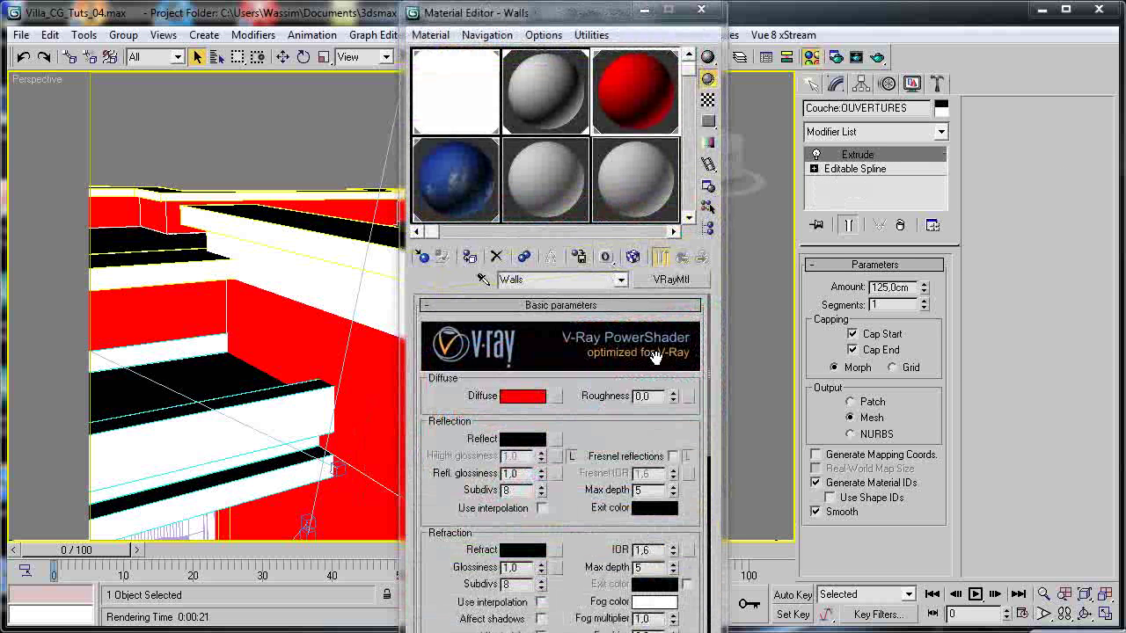
{"action": "left_click", "coordinate": [467, 259]}
{"action": "left_click", "coordinate": [701, 9]}
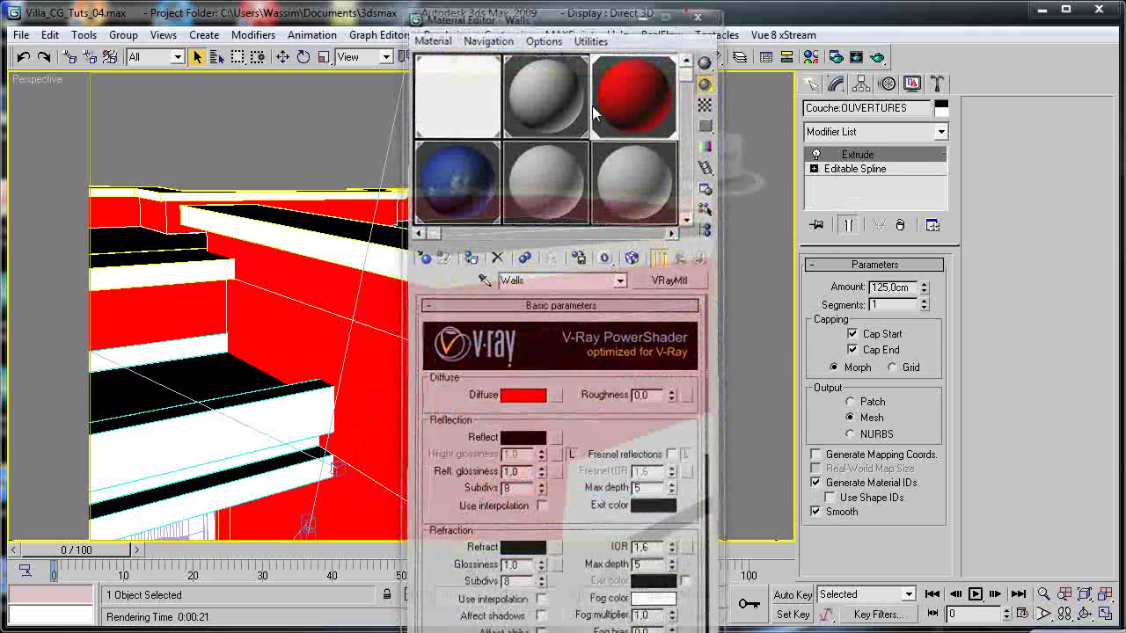
Assign the Walls material to the Couche:CLOTURE block between the two canopy slabs above the entrance door.
{"action": "scroll", "coordinate": [345, 362], "scroll_direction": "down", "scroll_amount": 10}
{"action": "scroll", "coordinate": [345, 362], "scroll_direction": "up", "scroll_amount": 15}
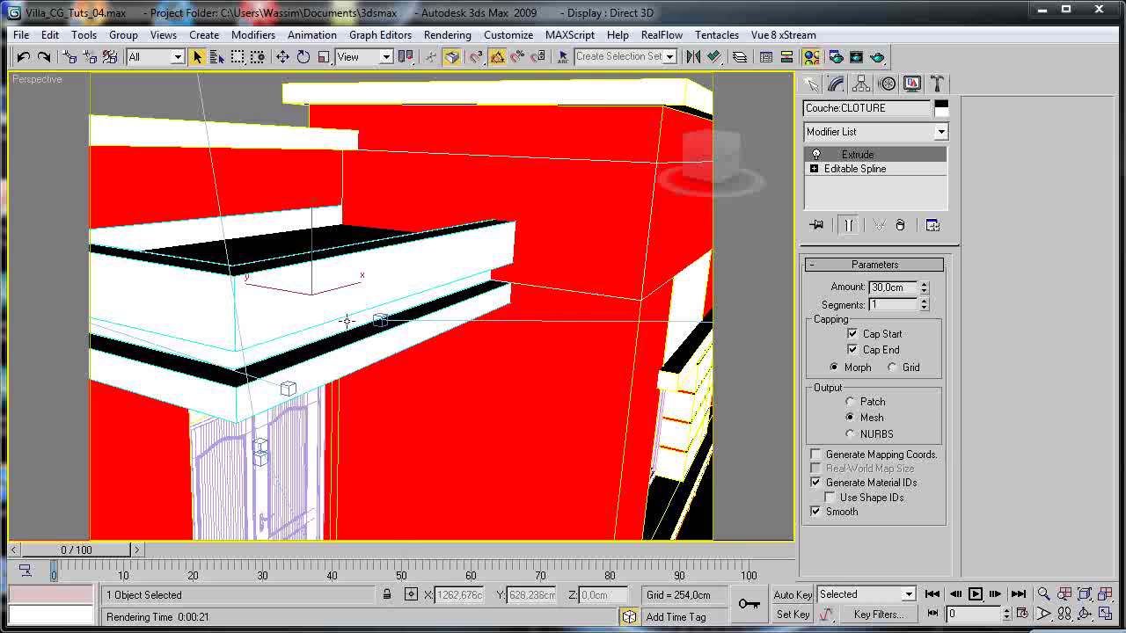
{"action": "key", "text": "m"}
{"action": "left_click", "coordinate": [469, 256]}
{"action": "left_click", "coordinate": [701, 9]}
{"action": "middle_click_drag", "start_coordinate": [369, 343], "coordinate": [220, 344], "text": "alt"}
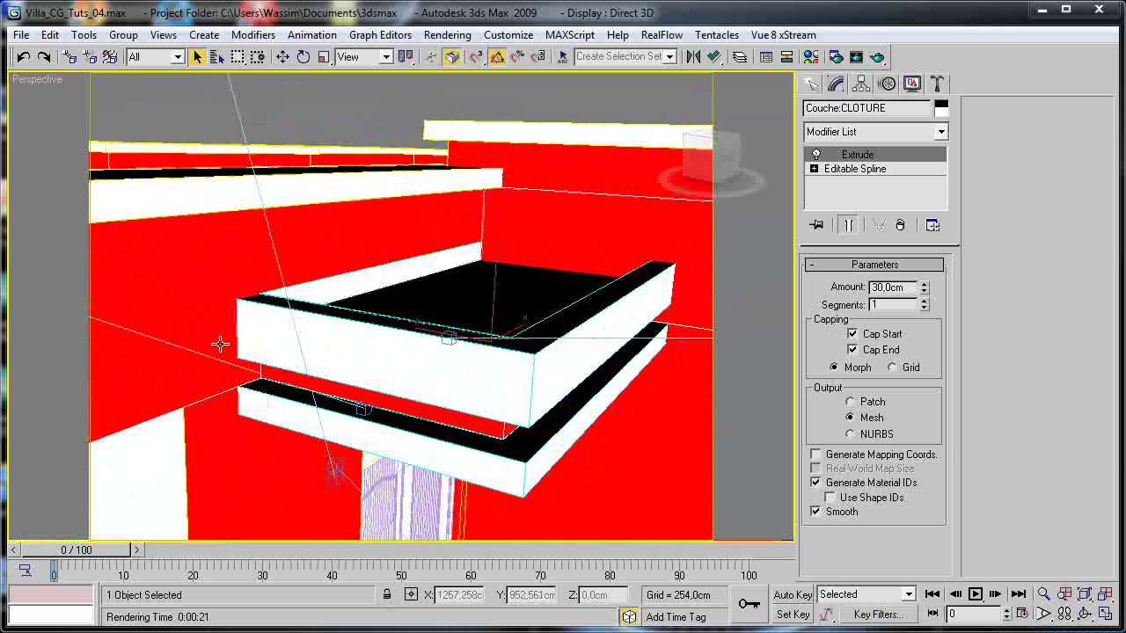
{"action": "left_click", "coordinate": [338, 287]}
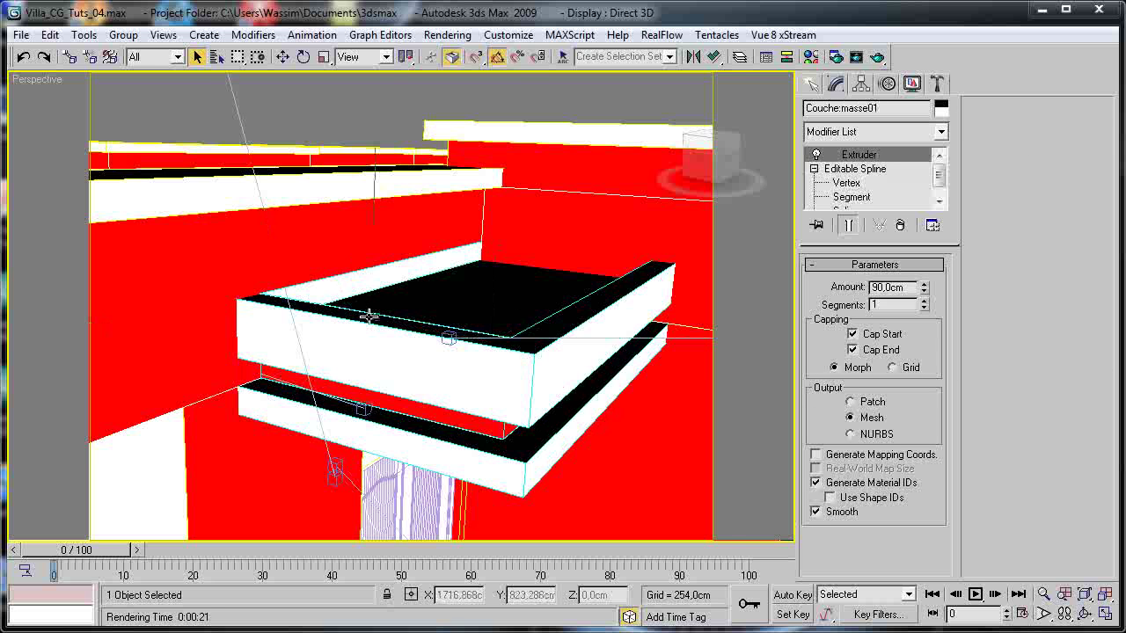
{"action": "key", "text": "m"}
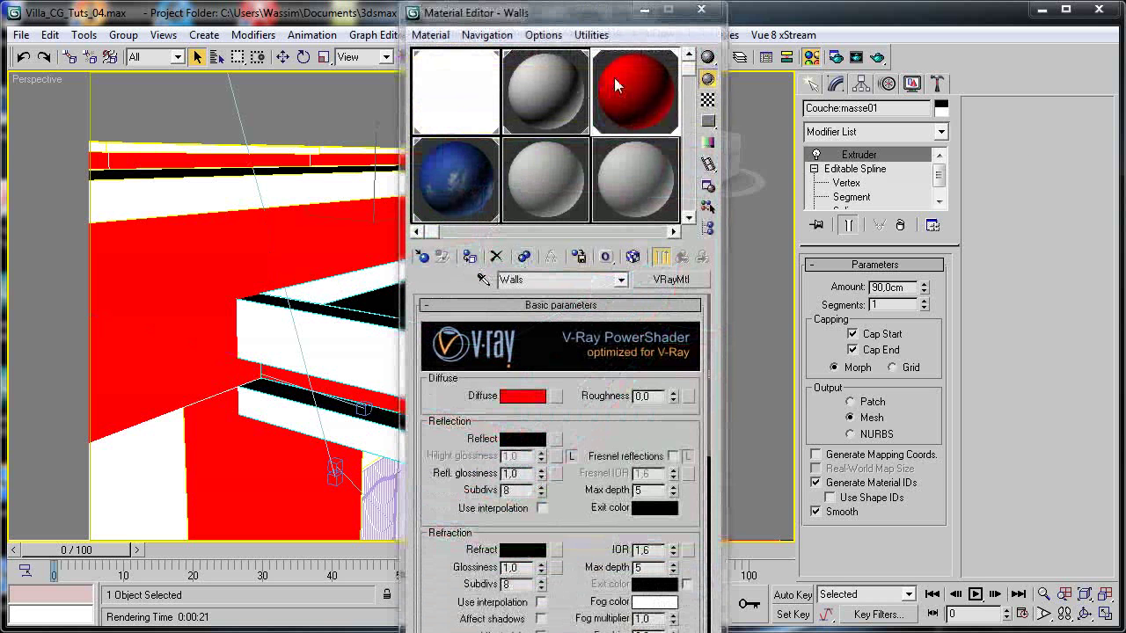
{"action": "left_click", "coordinate": [701, 13]}
Try to select the Couche:OUVERTURES blocks above and below the wide facade window together.
{"action": "middle_click_drag", "start_coordinate": [290, 272], "coordinate": [490, 274], "text": "alt"}
{"action": "scroll", "coordinate": [438, 294], "scroll_direction": "down", "scroll_amount": 3}
{"action": "scroll", "coordinate": [490, 274], "scroll_direction": "up", "scroll_amount": 5}
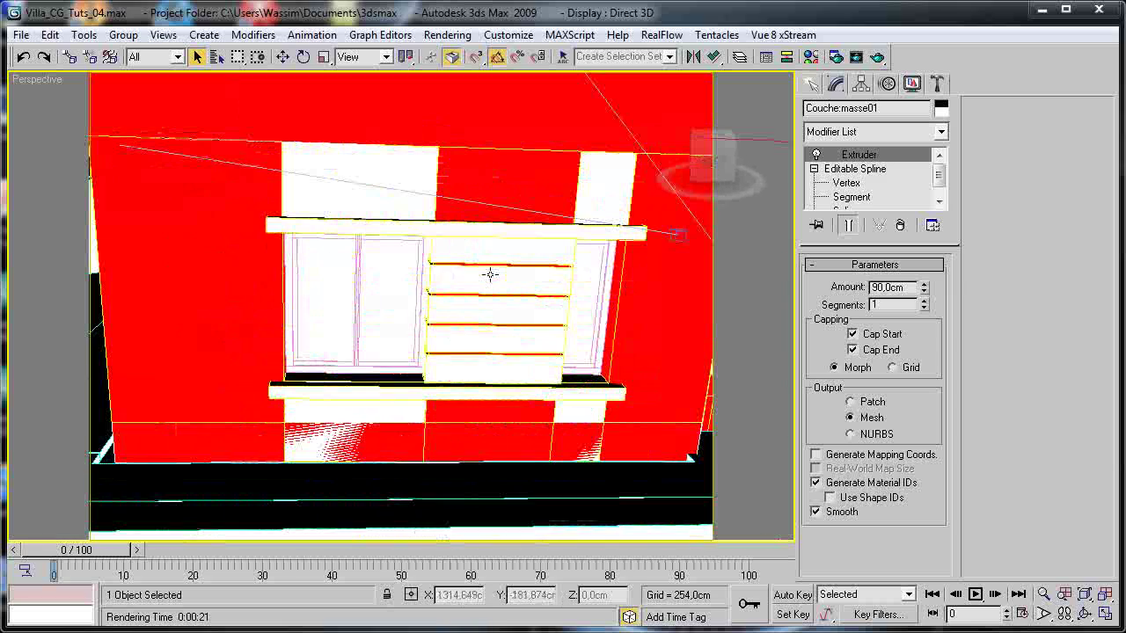
{"action": "left_click", "coordinate": [358, 412]}
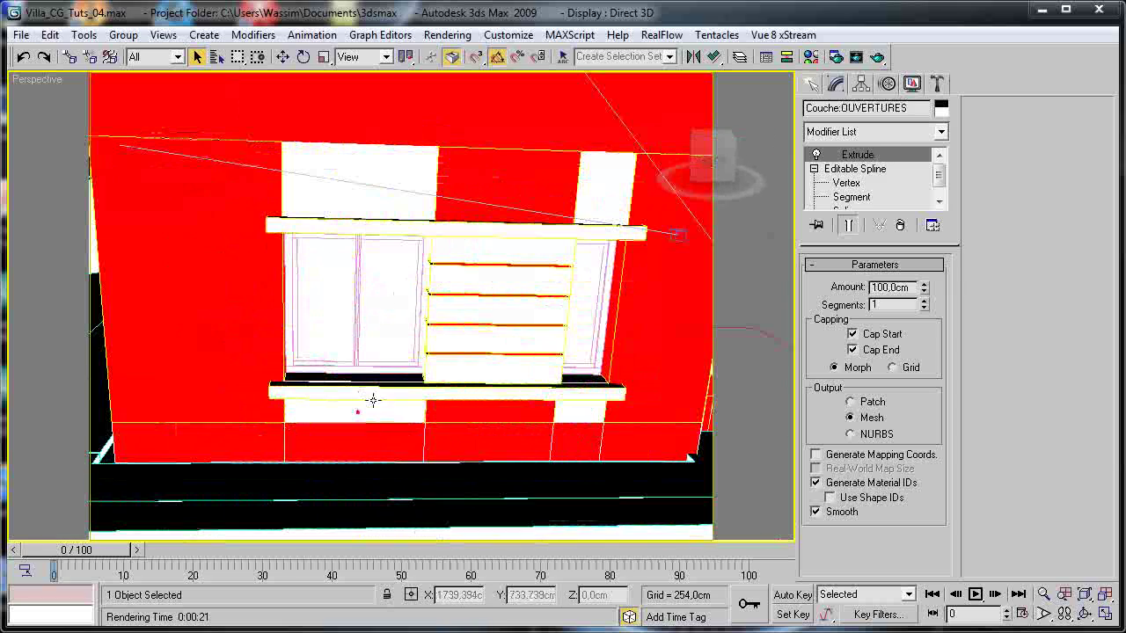
{"action": "left_click", "coordinate": [389, 163], "text": "ctrl"}
{"action": "left_click", "coordinate": [607, 183], "text": "ctrl"}
{"action": "left_click", "coordinate": [587, 412], "text": "ctrl"}
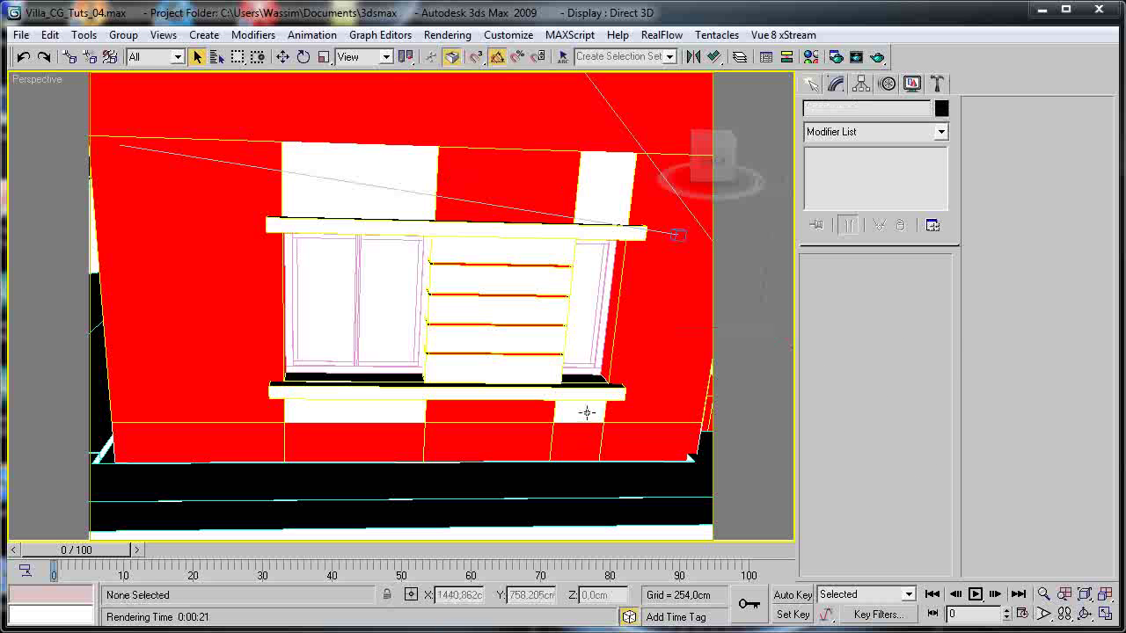
Assign the Walls material to the Couche:OUVERTURES blocks above and below the wide facade window.
{"action": "key", "text": "m"}
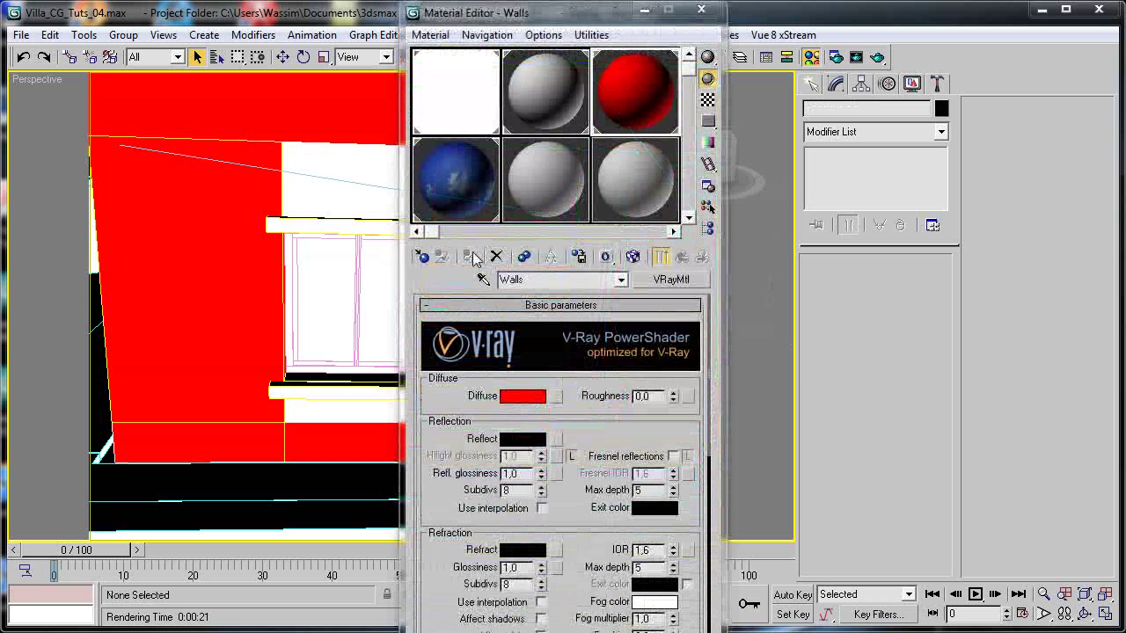
{"action": "left_click", "coordinate": [314, 173]}
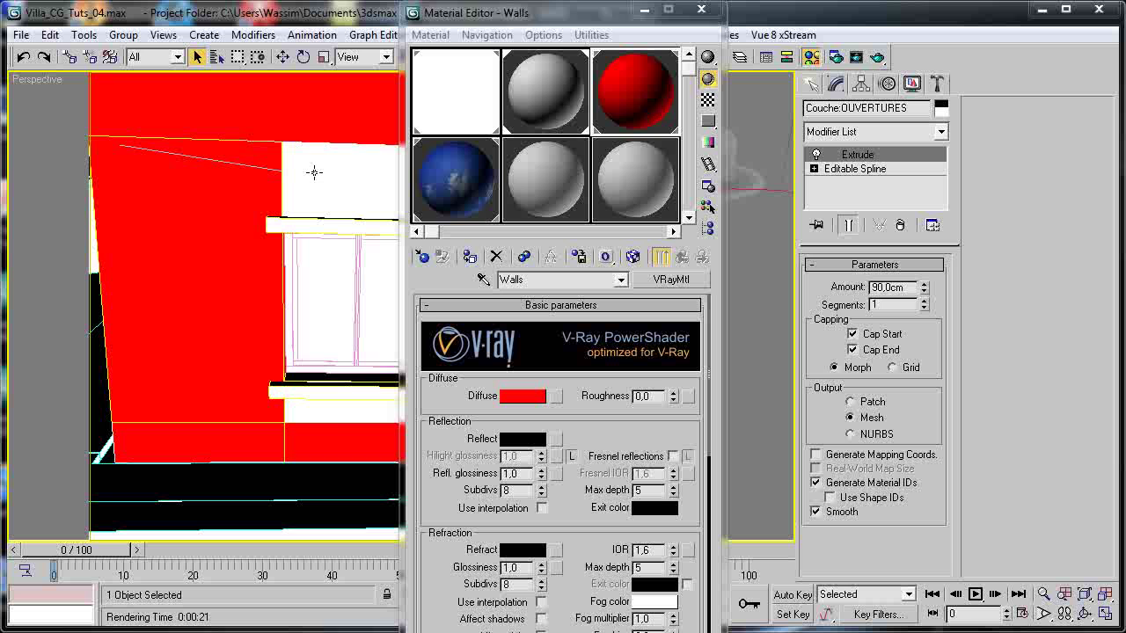
{"action": "left_click", "coordinate": [470, 256]}
{"action": "left_click", "coordinate": [336, 426]}
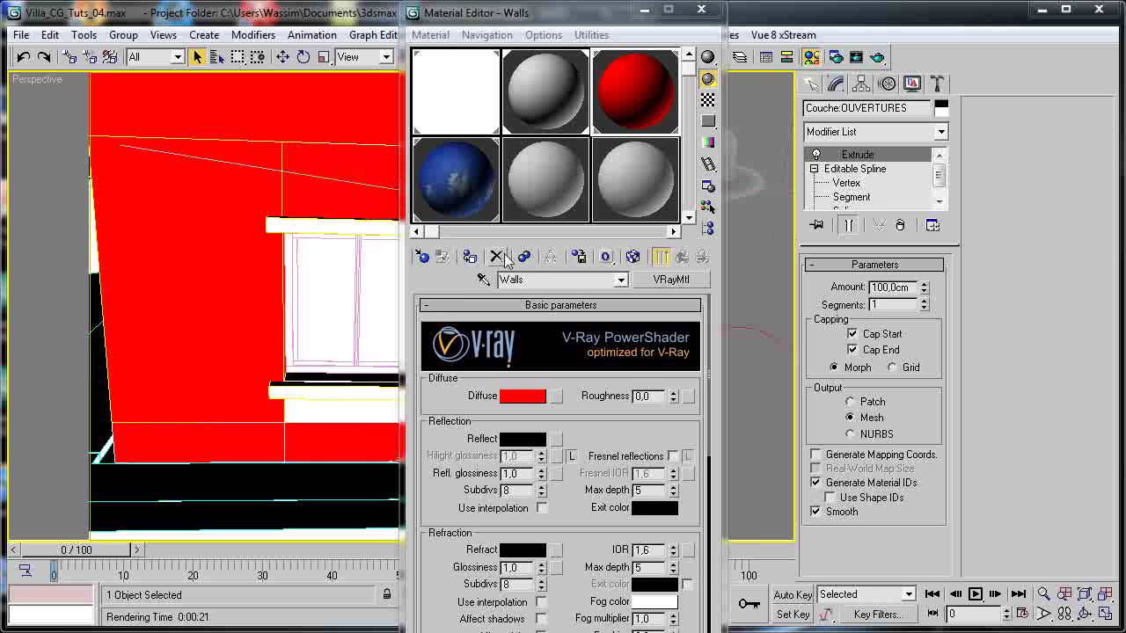
{"action": "left_click", "coordinate": [470, 257]}
Assign the Walls material to the Couche:OUVERTURES09 part at the base of the slatted corner bay.
{"action": "scroll", "coordinate": [306, 306], "scroll_direction": "down", "scroll_amount": 5}
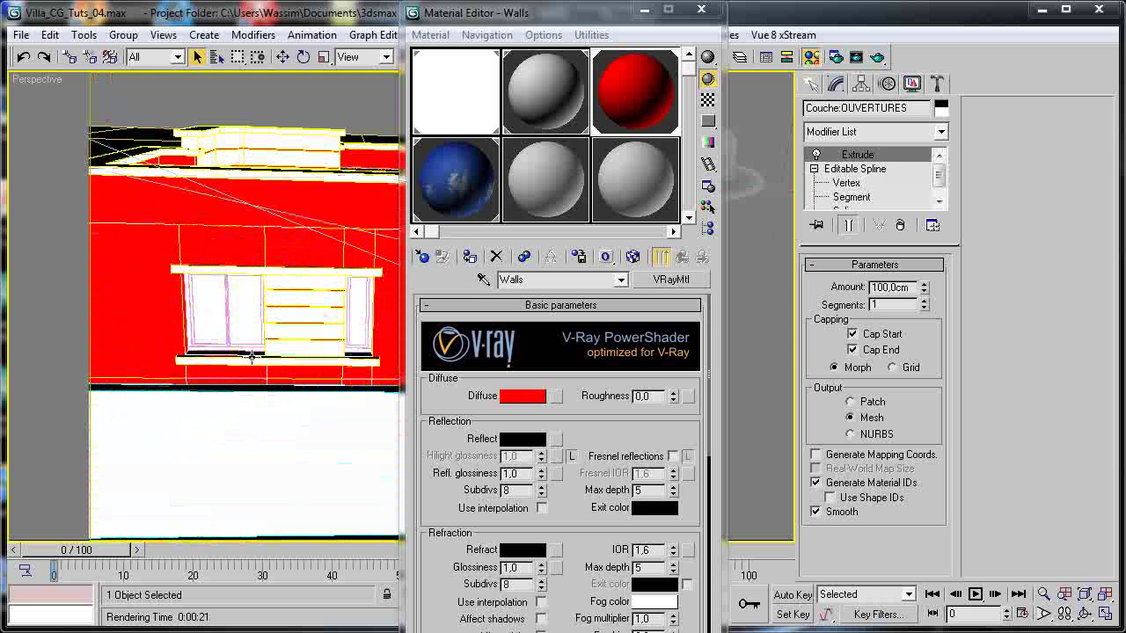
{"action": "scroll", "coordinate": [263, 357], "scroll_direction": "down", "scroll_amount": 3}
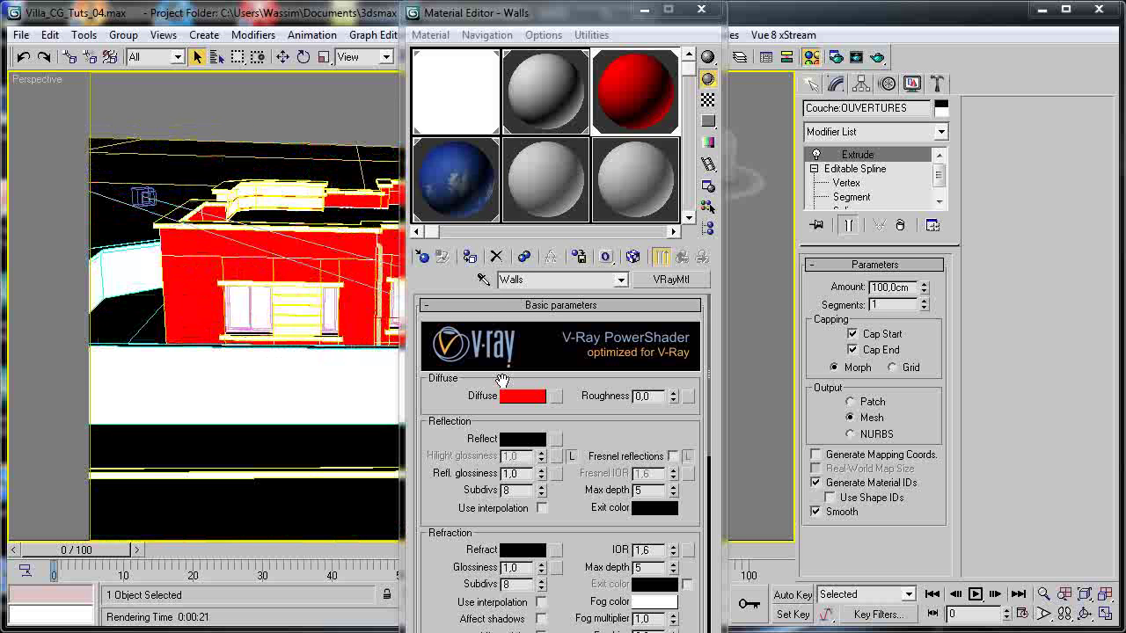
{"action": "middle_click_drag", "start_coordinate": [293, 219], "coordinate": [405, 291]}
{"action": "scroll", "coordinate": [269, 261], "scroll_direction": "up", "scroll_amount": 5}
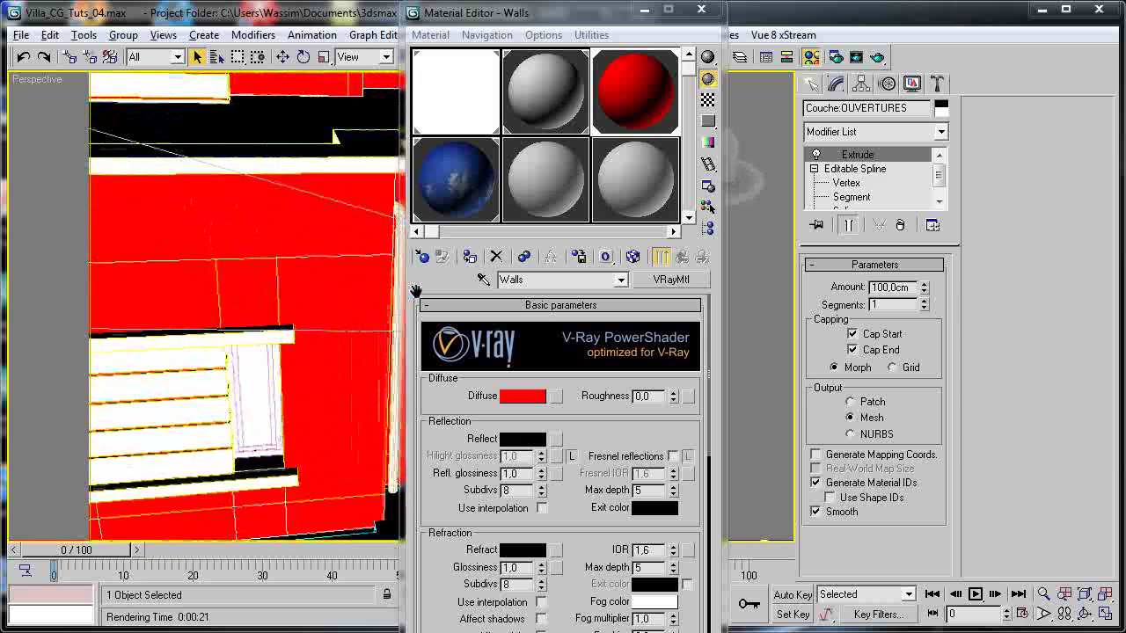
{"action": "scroll", "coordinate": [301, 330], "scroll_direction": "down", "scroll_amount": 10}
{"action": "middle_click_drag", "start_coordinate": [302, 330], "coordinate": [365, 304]}
{"action": "scroll", "coordinate": [243, 311], "scroll_direction": "up", "scroll_amount": 4}
{"action": "middle_click_drag", "start_coordinate": [352, 378], "coordinate": [259, 345], "text": "alt"}
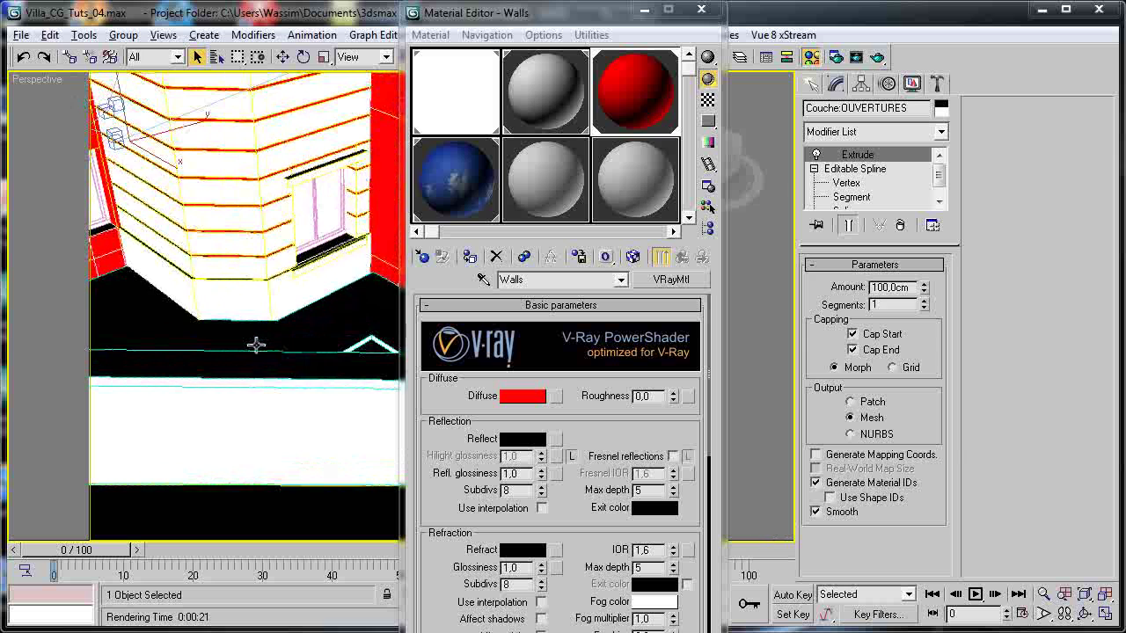
{"action": "left_click", "coordinate": [268, 297]}
{"action": "left_click", "coordinate": [470, 256]}
Examine the villa's facades, corners and roof parapets from all sides for parts still lacking the Walls material.
{"action": "middle_click_drag", "start_coordinate": [308, 299], "coordinate": [362, 312], "text": "alt"}
{"action": "scroll", "coordinate": [352, 310], "scroll_direction": "down", "scroll_amount": 3}
{"action": "middle_click_drag", "start_coordinate": [246, 290], "coordinate": [339, 298], "text": "alt"}
{"action": "scroll", "coordinate": [335, 315], "scroll_direction": "down", "scroll_amount": 3}
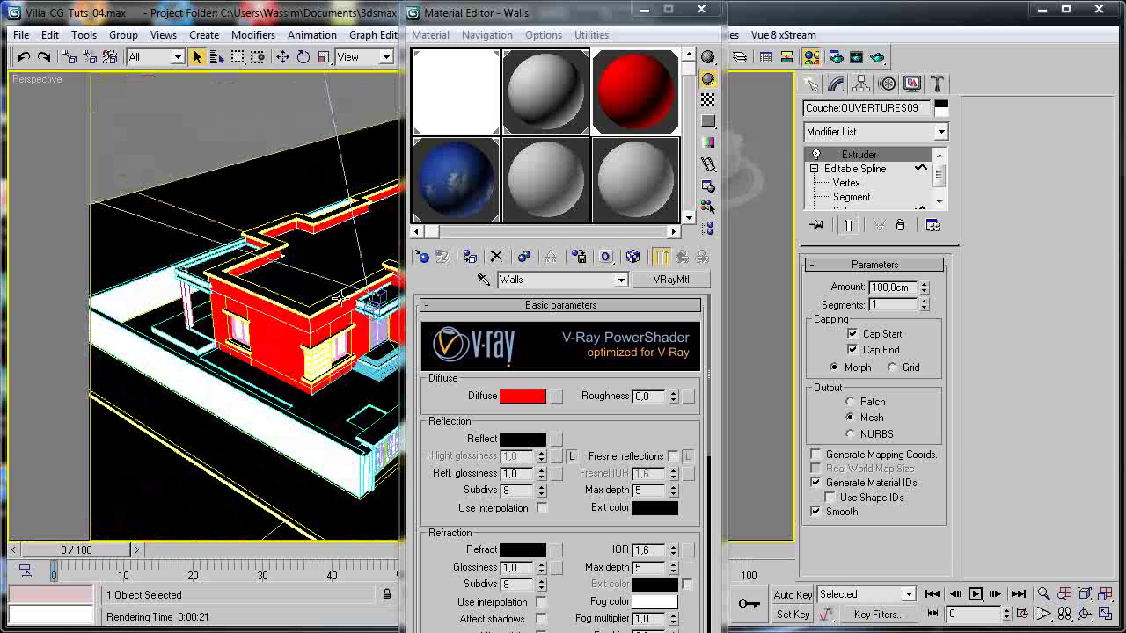
{"action": "middle_click_drag", "start_coordinate": [146, 319], "coordinate": [234, 393], "text": "alt"}
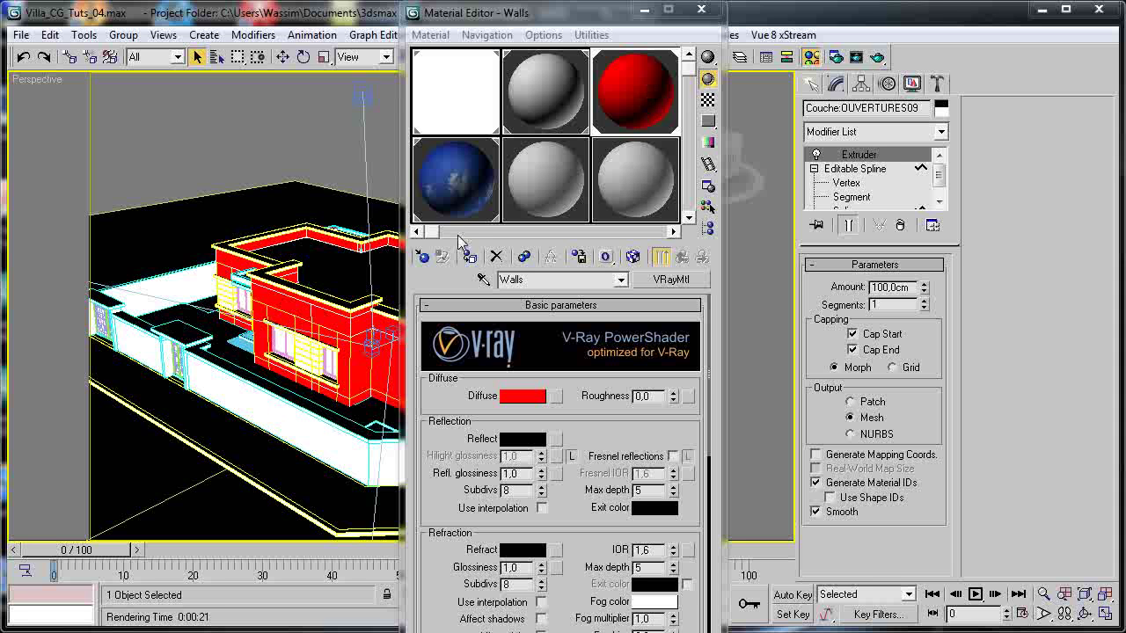
{"action": "middle_click_drag", "start_coordinate": [285, 412], "coordinate": [208, 462], "text": "alt"}
{"action": "middle_click_drag", "start_coordinate": [291, 461], "coordinate": [233, 463], "text": "alt"}
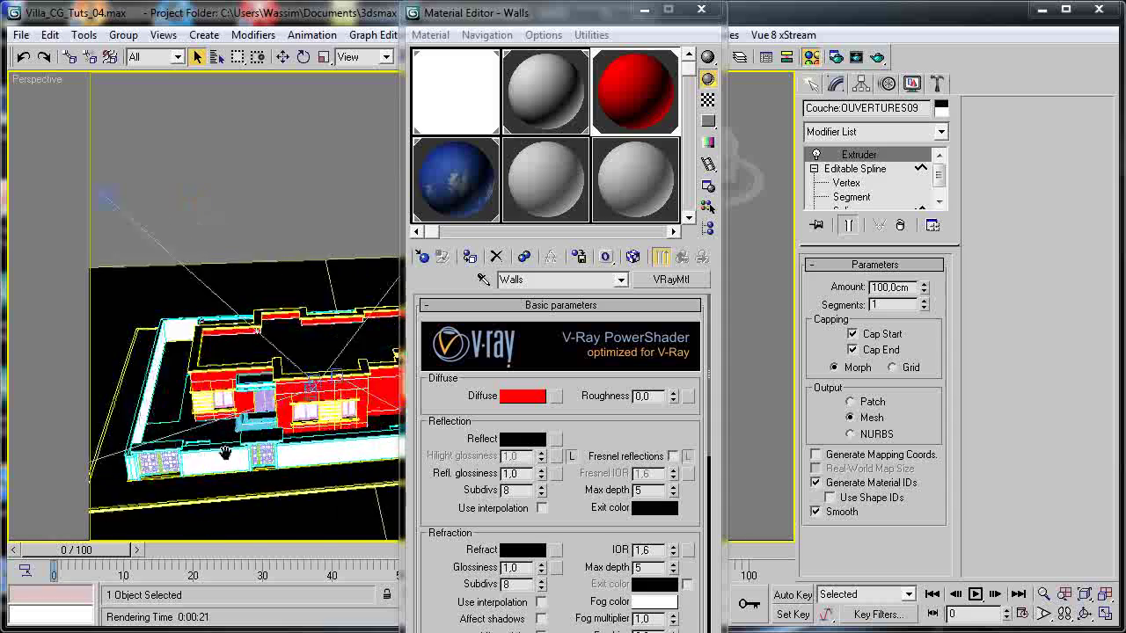
{"action": "scroll", "coordinate": [225, 453], "scroll_direction": "up", "scroll_amount": 5}
{"action": "middle_click_drag", "start_coordinate": [249, 440], "coordinate": [96, 443], "text": "alt"}
{"action": "scroll", "coordinate": [262, 399], "scroll_direction": "down", "scroll_amount": 3}
{"action": "middle_click_drag", "start_coordinate": [339, 334], "coordinate": [161, 385]}
{"action": "scroll", "coordinate": [311, 426], "scroll_direction": "up", "scroll_amount": 4}
{"action": "middle_click_drag", "start_coordinate": [311, 426], "coordinate": [340, 437]}
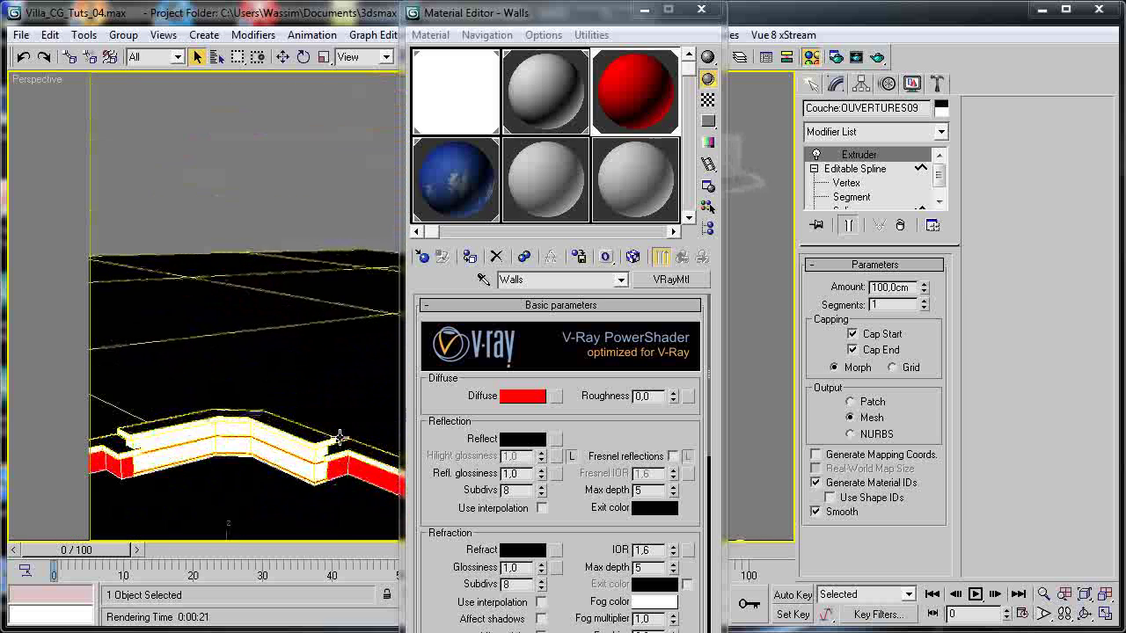
{"action": "middle_click_drag", "start_coordinate": [219, 497], "coordinate": [302, 431], "text": "alt"}
{"action": "scroll", "coordinate": [238, 449], "scroll_direction": "up", "scroll_amount": 4}
{"action": "middle_click_drag", "start_coordinate": [281, 375], "coordinate": [342, 394], "text": "alt"}
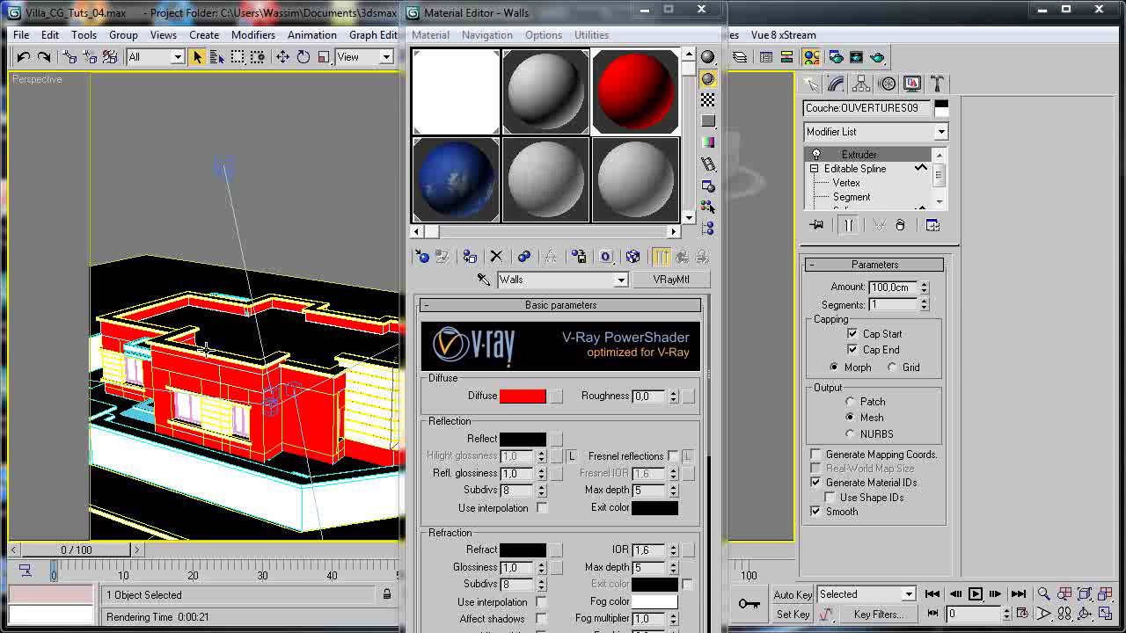
{"action": "middle_click_drag", "start_coordinate": [299, 393], "coordinate": [167, 356], "text": "alt"}
{"action": "scroll", "coordinate": [167, 356], "scroll_direction": "up", "scroll_amount": 5}
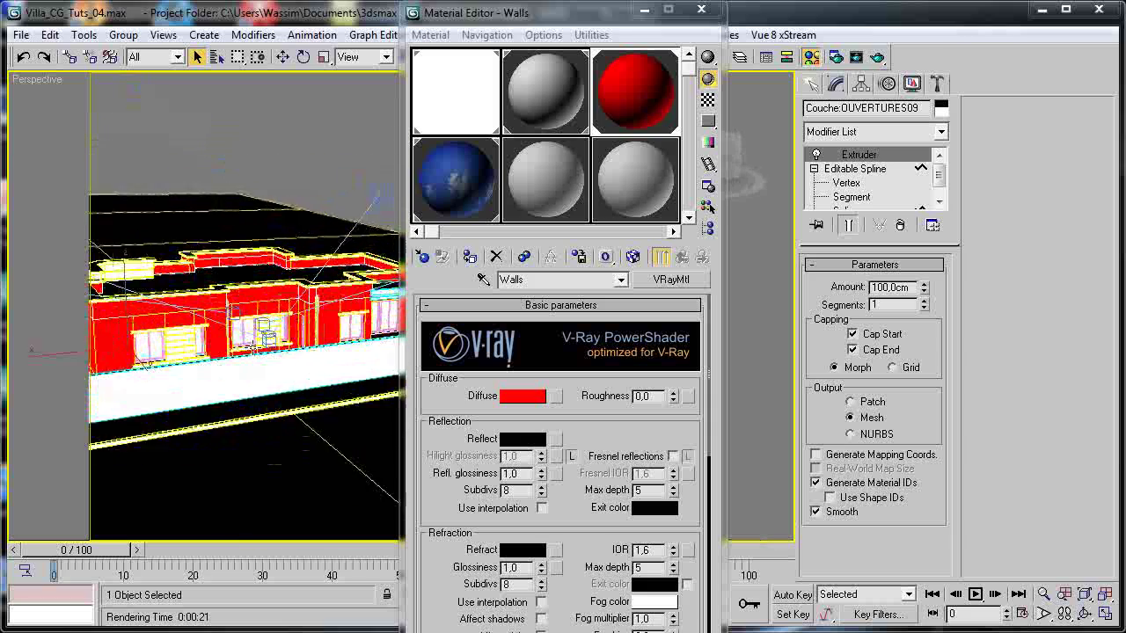
Check the rear facade's details, selecting the Ligne02 line and the Boîte05 side wall of the steps.
{"action": "middle_click_drag", "start_coordinate": [274, 378], "coordinate": [387, 371]}
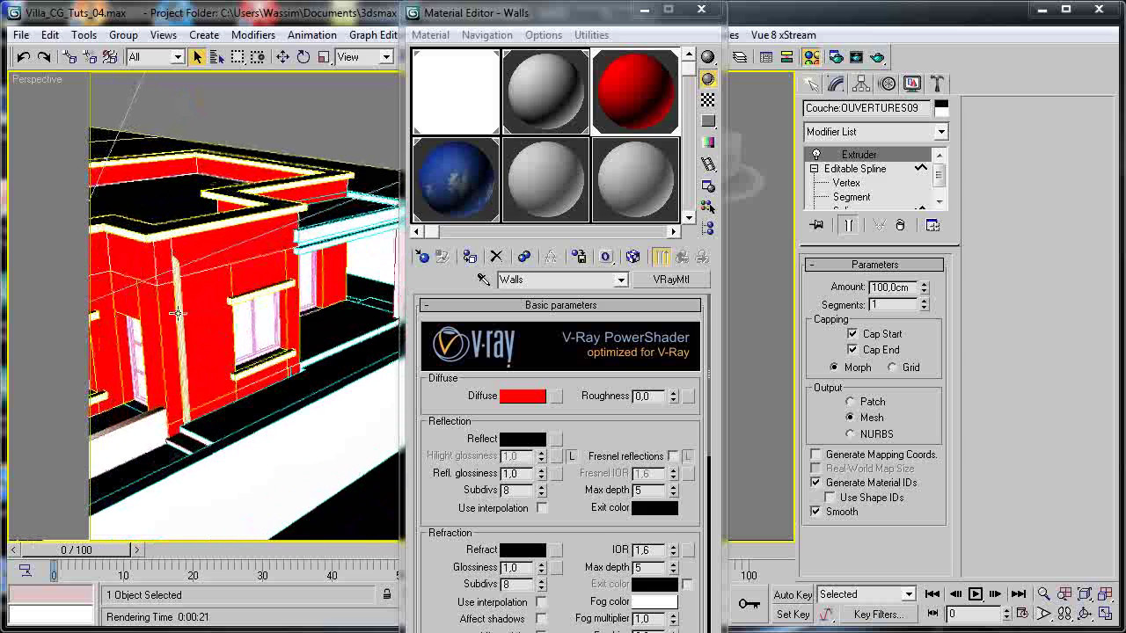
{"action": "middle_click_drag", "start_coordinate": [180, 356], "coordinate": [414, 332], "text": "alt"}
{"action": "scroll", "coordinate": [306, 329], "scroll_direction": "up", "scroll_amount": 4}
{"action": "left_click", "coordinate": [305, 328]}
{"action": "scroll", "coordinate": [305, 329], "scroll_direction": "up", "scroll_amount": 1}
{"action": "middle_click_drag", "start_coordinate": [221, 379], "coordinate": [136, 367]}
{"action": "middle_click_drag", "start_coordinate": [214, 356], "coordinate": [496, 331], "text": "alt"}
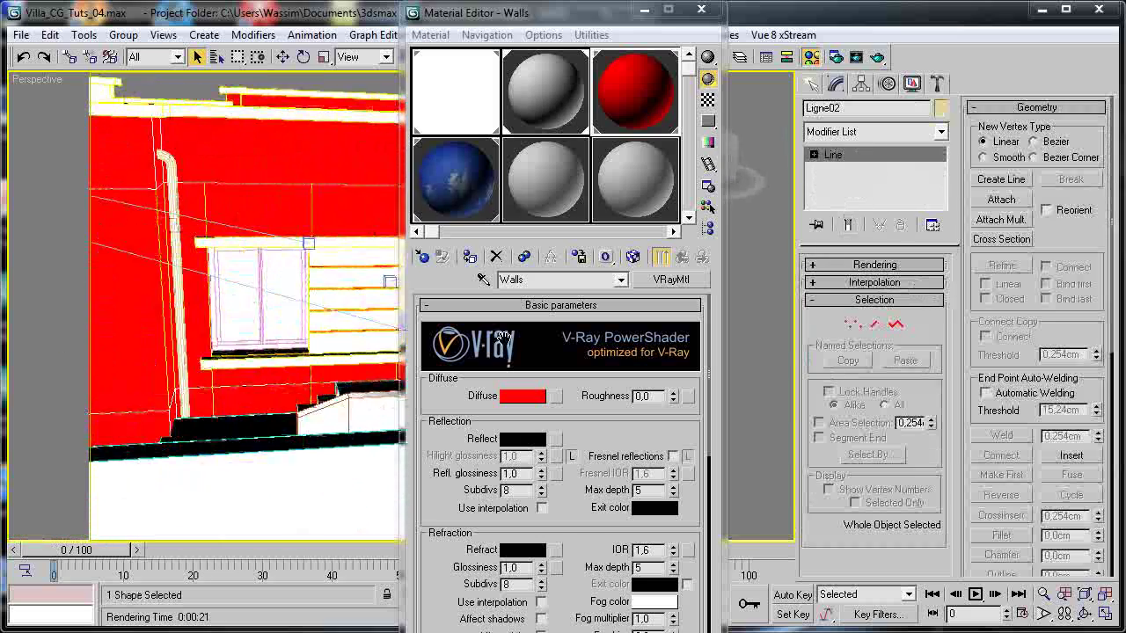
{"action": "mouse_move", "coordinate": [235, 335]}
{"action": "middle_mouse_down", "text": "alt"}
{"action": "mouse_move", "coordinate": [158, 314]}
{"action": "mouse_move", "coordinate": [178, 270]}
{"action": "mouse_move", "coordinate": [284, 357]}
{"action": "mouse_move", "coordinate": [249, 342]}
{"action": "middle_mouse_up", "text": "alt"}
{"action": "left_click", "coordinate": [291, 330]}
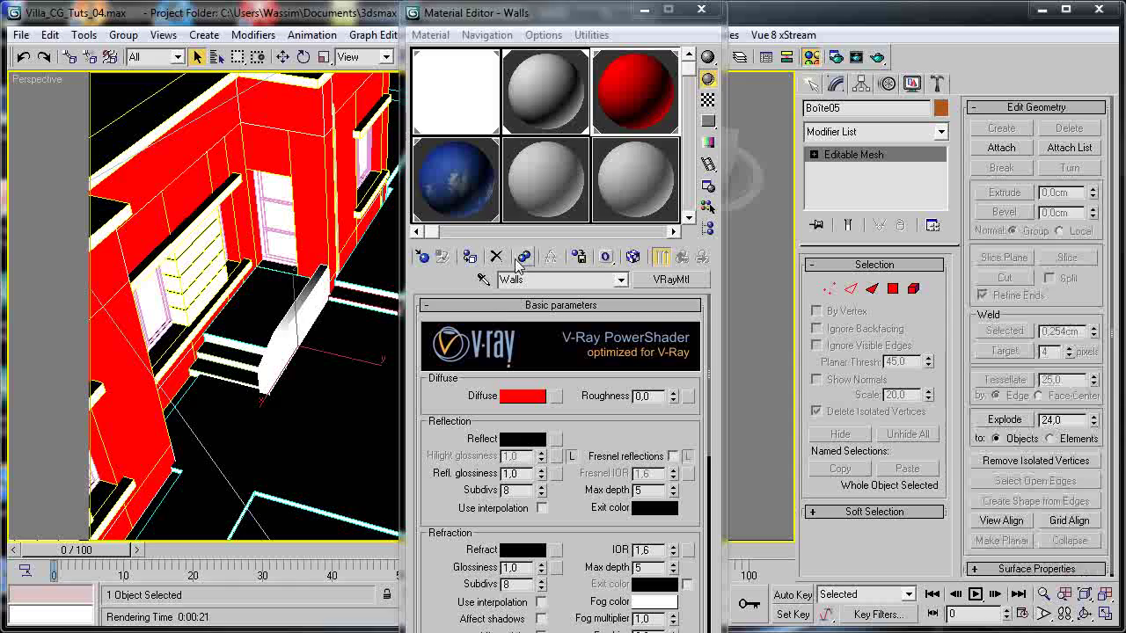
Assign the Walls material to the Couche:CLOTURE10 part of the side terrace canopy.
{"action": "scroll", "coordinate": [302, 392], "scroll_direction": "down", "scroll_amount": 4}
{"action": "middle_click_drag", "start_coordinate": [261, 373], "coordinate": [314, 357]}
{"action": "scroll", "coordinate": [199, 363], "scroll_direction": "up", "scroll_amount": 4}
{"action": "scroll", "coordinate": [255, 382], "scroll_direction": "down", "scroll_amount": 3}
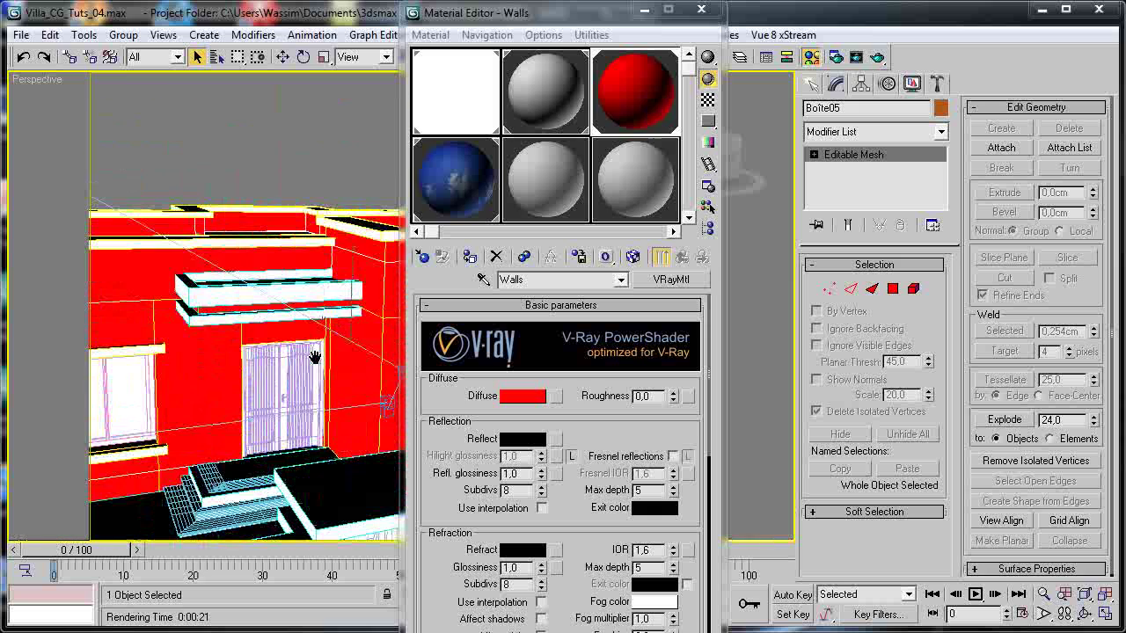
{"action": "middle_click_drag", "start_coordinate": [254, 382], "coordinate": [399, 388]}
{"action": "middle_click_drag", "start_coordinate": [220, 356], "coordinate": [290, 334], "text": "alt"}
{"action": "scroll", "coordinate": [228, 385], "scroll_direction": "up", "scroll_amount": 5}
{"action": "left_click", "coordinate": [271, 280]}
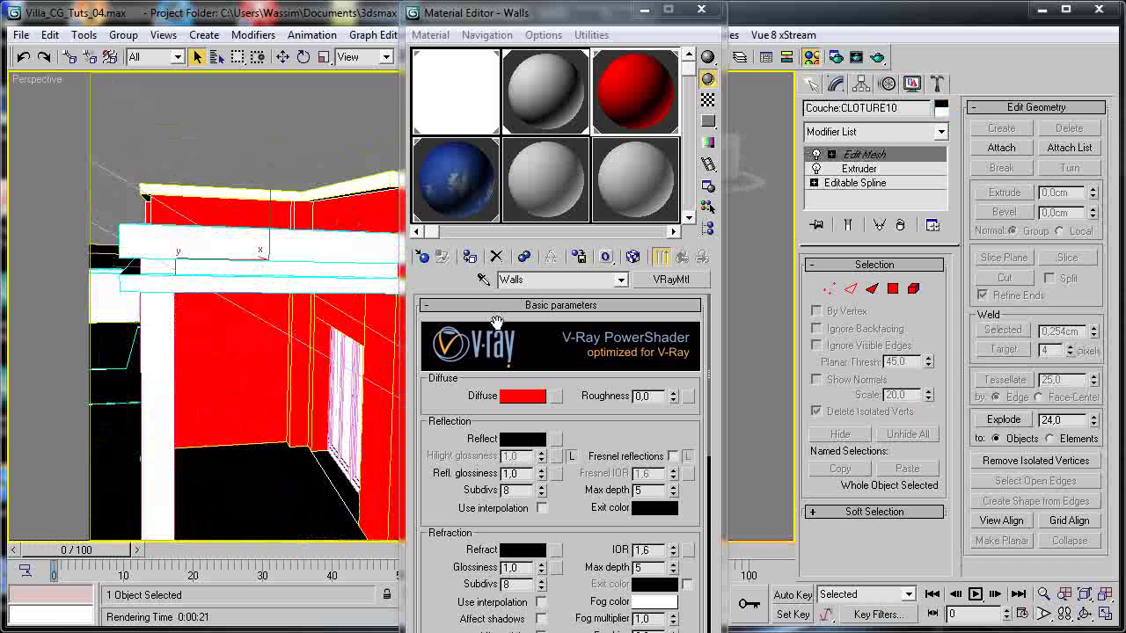
{"action": "left_click", "coordinate": [472, 257]}
Switch the viewport to the VRayPhysicalCamera02 view.
{"action": "scroll", "coordinate": [220, 316], "scroll_direction": "down", "scroll_amount": 5}
{"action": "middle_click_drag", "start_coordinate": [220, 316], "coordinate": [303, 355], "text": "alt"}
{"action": "scroll", "coordinate": [196, 311], "scroll_direction": "up", "scroll_amount": 3}
{"action": "scroll", "coordinate": [220, 364], "scroll_direction": "down", "scroll_amount": 4}
{"action": "scroll", "coordinate": [278, 370], "scroll_direction": "up", "scroll_amount": 4}
{"action": "scroll", "coordinate": [176, 255], "scroll_direction": "down", "scroll_amount": 4}
{"action": "right_click", "coordinate": [54, 80]}
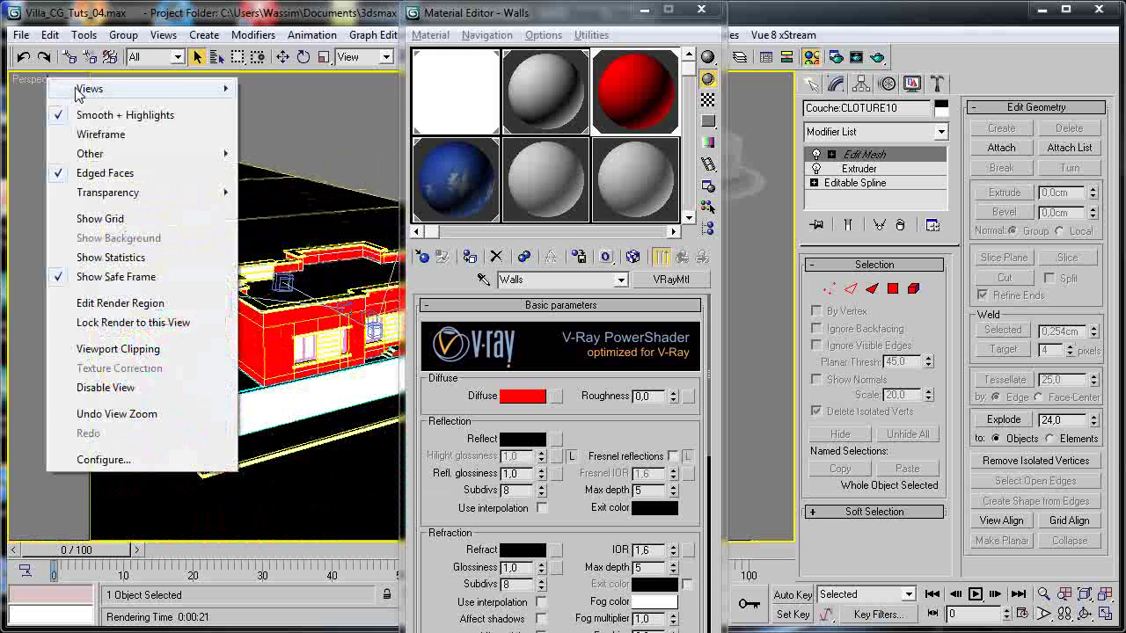
{"action": "mouse_move", "coordinate": [84, 91]}
{"action": "left_click", "coordinate": [290, 189]}
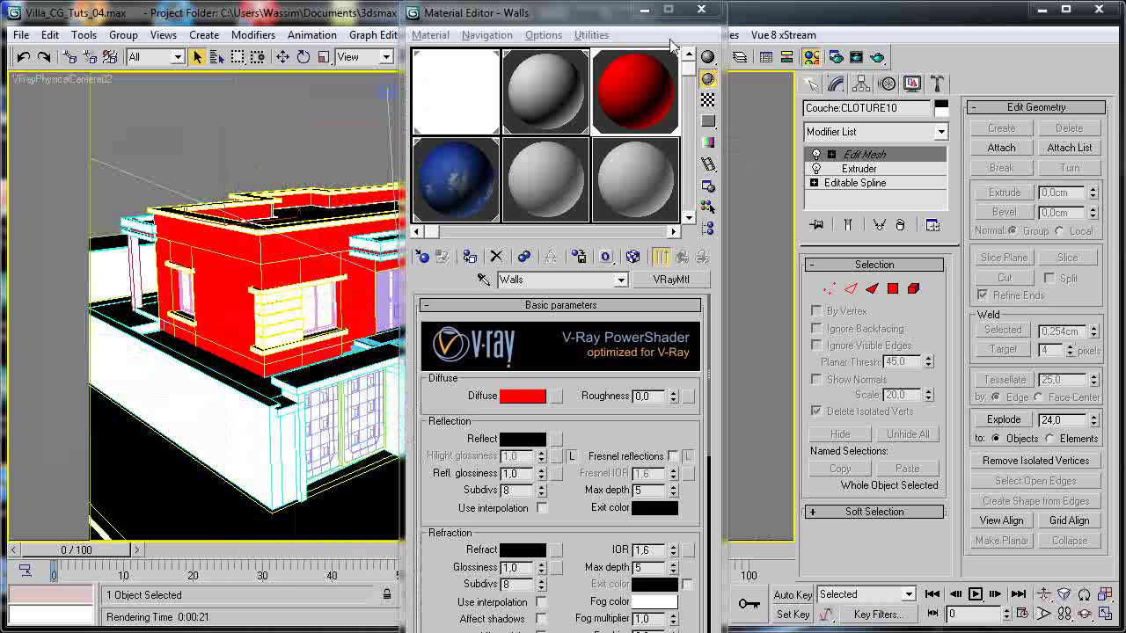
Change the Walls material's diffuse colour to a light grey with red 212, green 212 and blue 210.
{"action": "left_click_drag", "start_coordinate": [594, 12], "coordinate": [866, 4]}
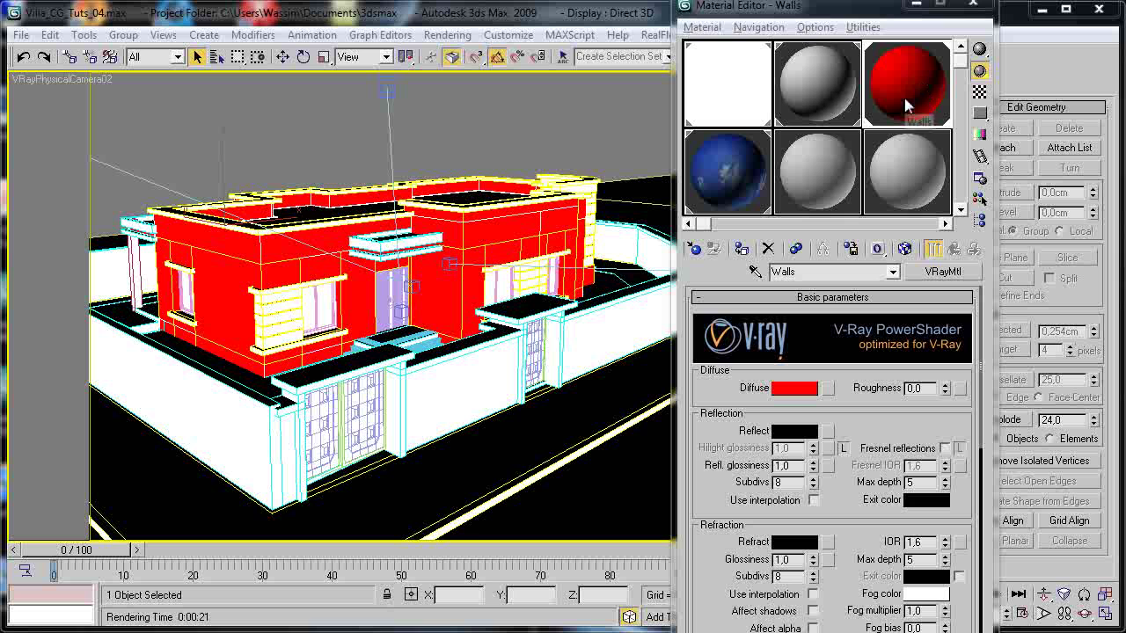
{"action": "left_click", "coordinate": [795, 388]}
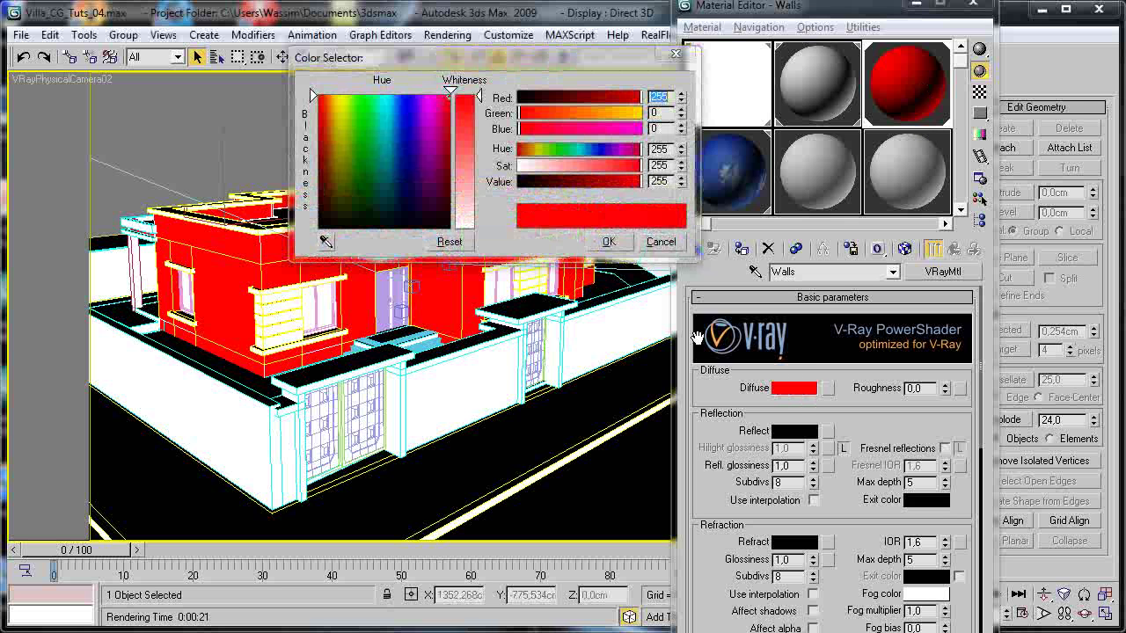
{"action": "mouse_move", "coordinate": [351, 166]}
{"action": "left_mouse_down"}
{"action": "mouse_move", "coordinate": [328, 223]}
{"action": "mouse_move", "coordinate": [338, 223]}
{"action": "left_mouse_up"}
{"action": "left_click", "coordinate": [466, 206]}
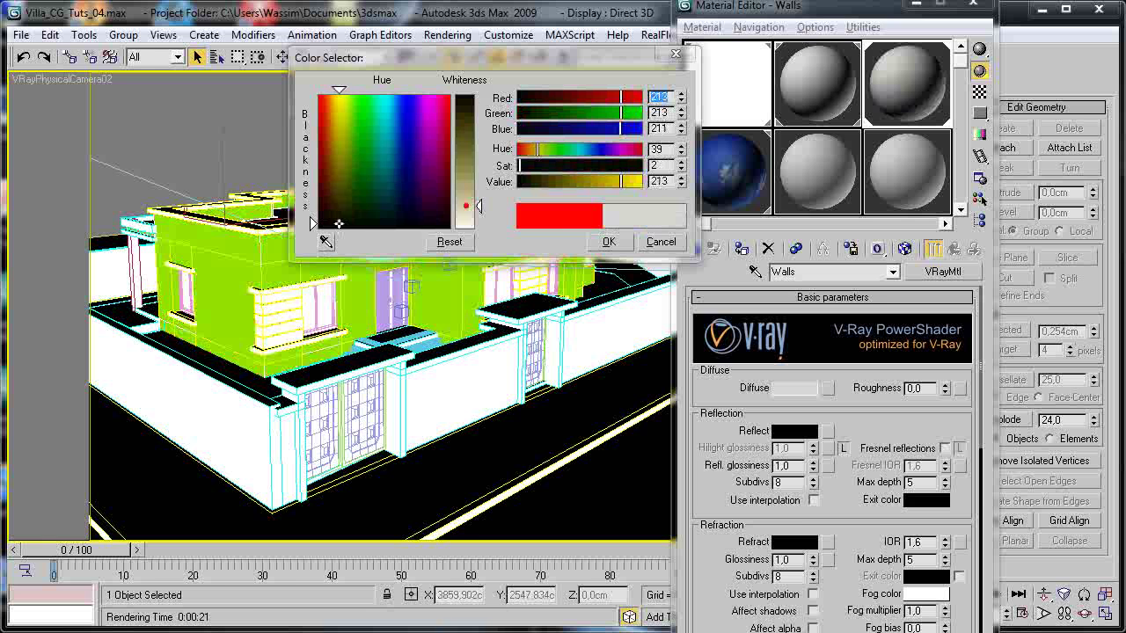
{"action": "left_click_drag", "start_coordinate": [466, 206], "coordinate": [467, 205]}
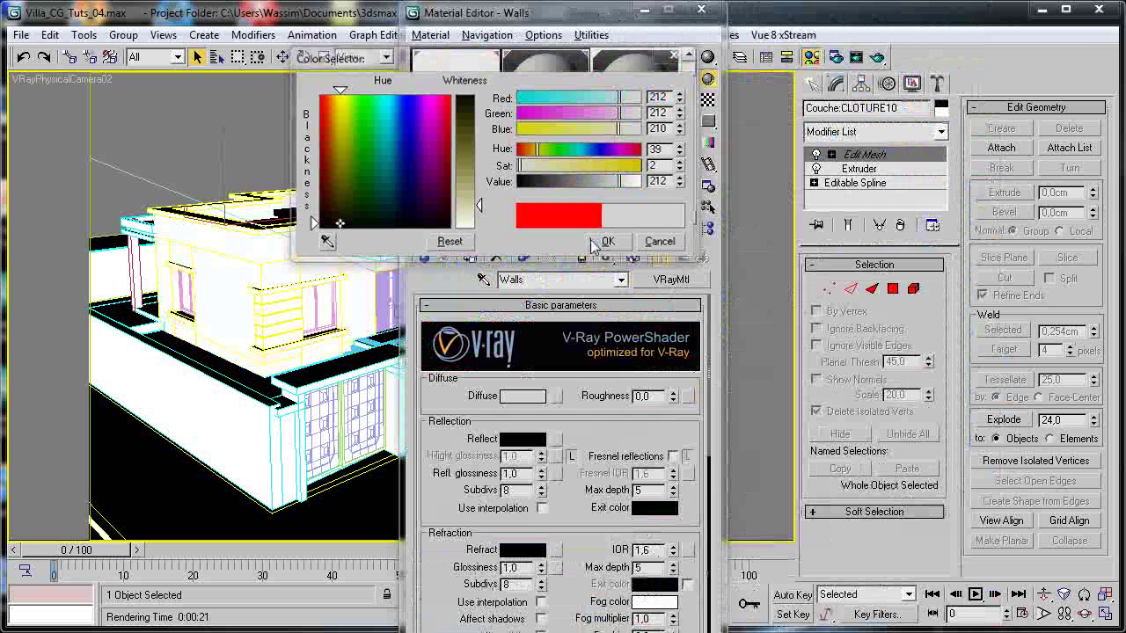
{"action": "left_click", "coordinate": [605, 243]}
Add a Noise map to the Walls material's diffuse slot and show it on the villa in the viewport.
{"action": "left_click_drag", "start_coordinate": [539, 24], "coordinate": [708, 28]}
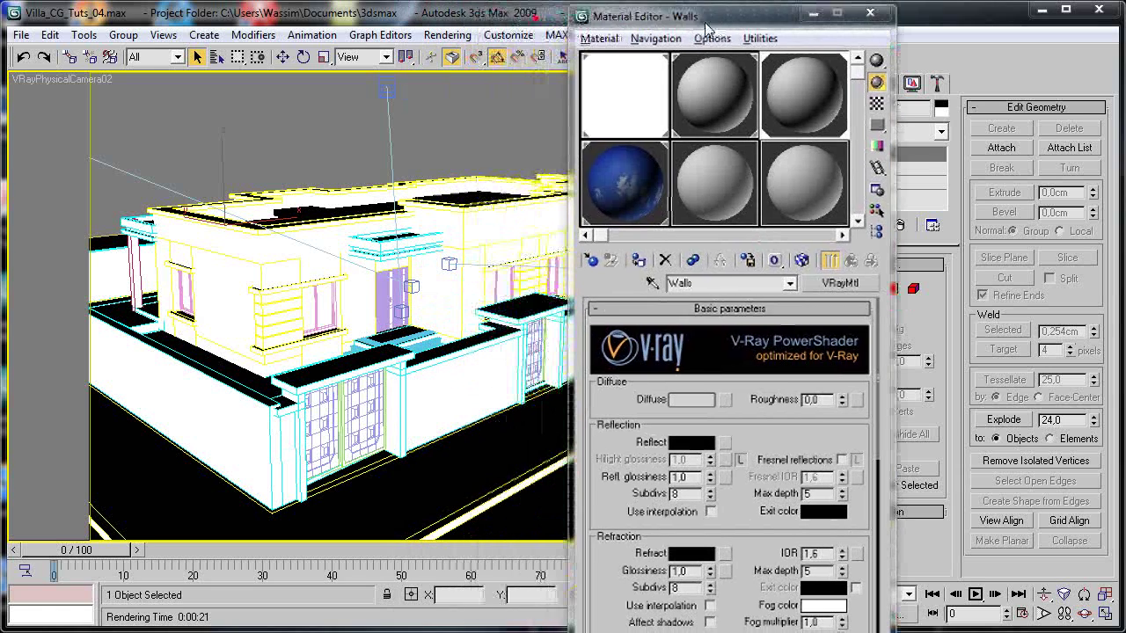
{"action": "left_click", "coordinate": [723, 399]}
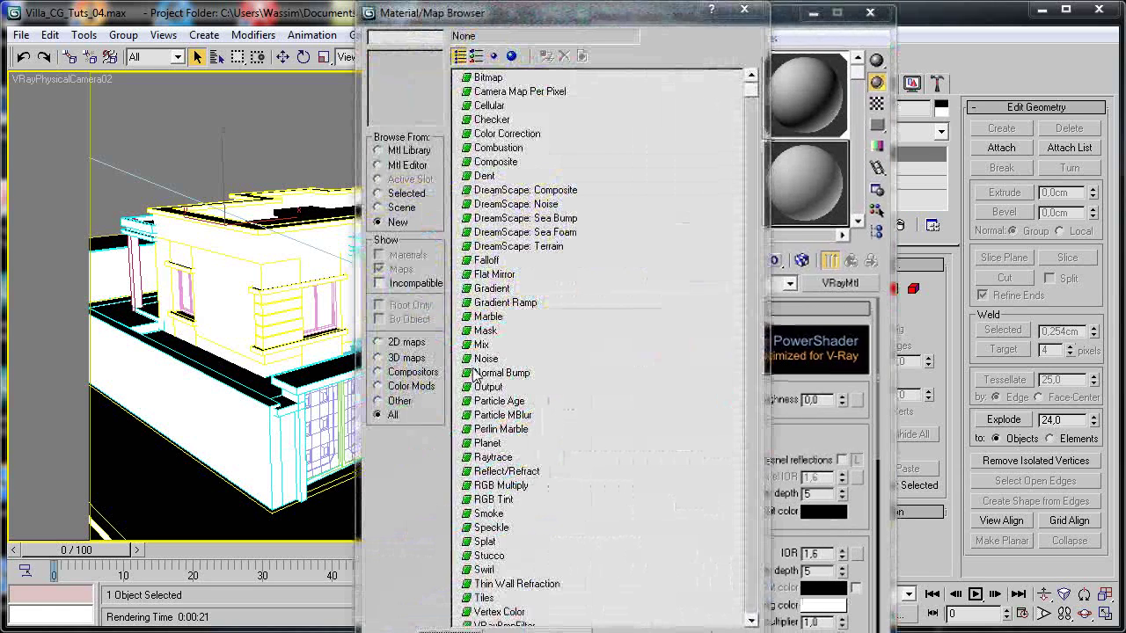
{"action": "double_click", "coordinate": [485, 360]}
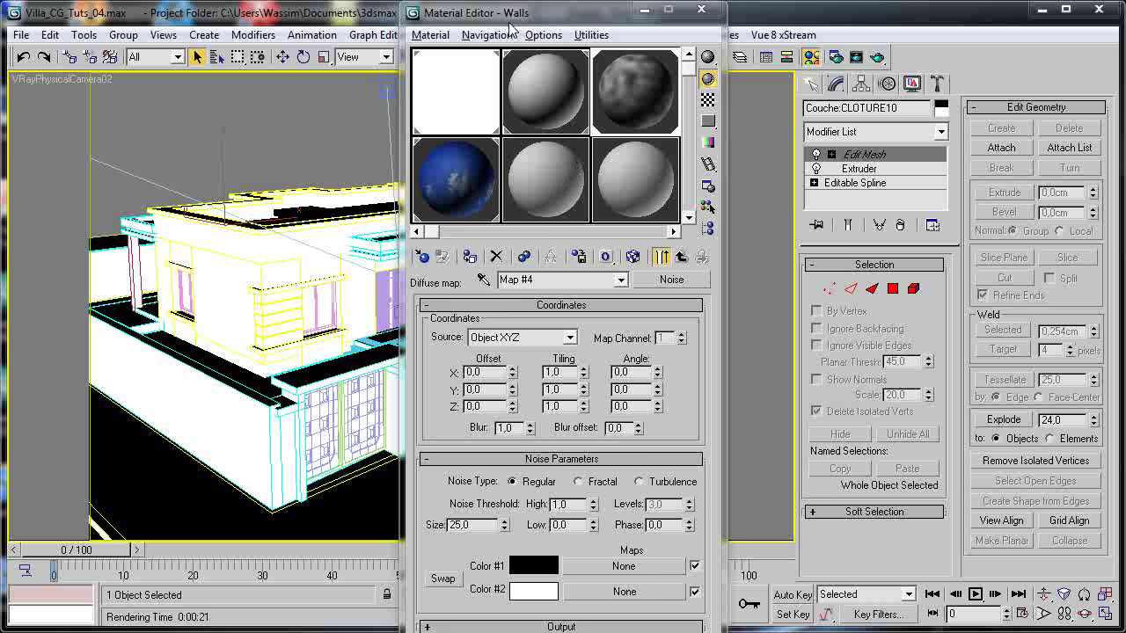
{"action": "left_click_drag", "start_coordinate": [509, 24], "coordinate": [623, 24]}
{"action": "left_click", "coordinate": [746, 255]}
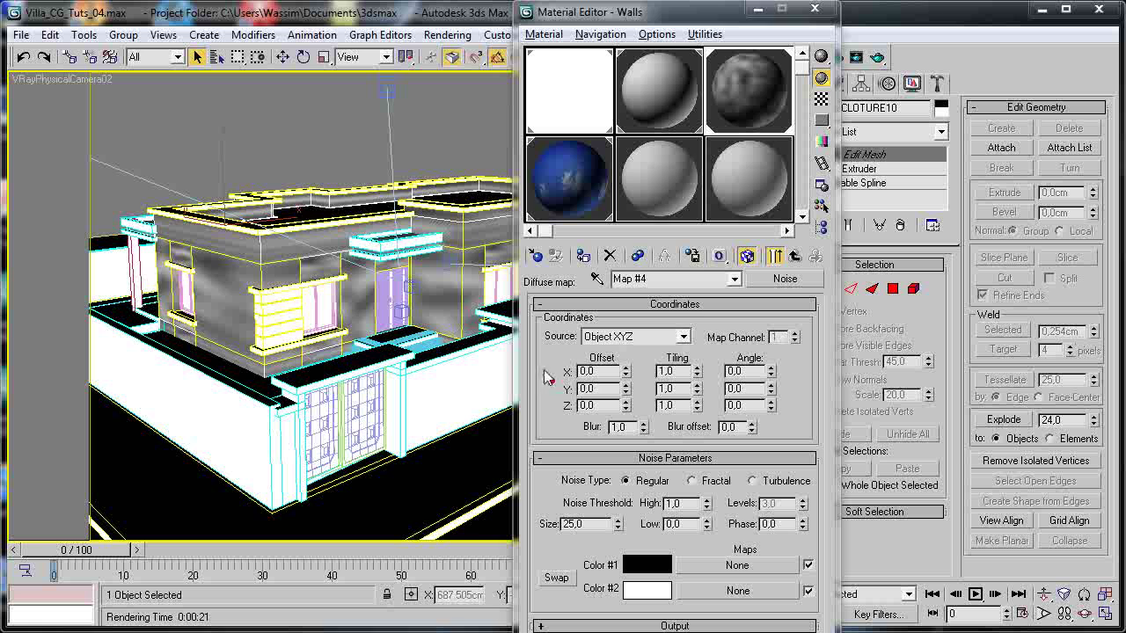
Inspect the noise map in an enlarged preview and compare the map alone with the material's end result.
{"action": "double_click", "coordinate": [687, 172]}
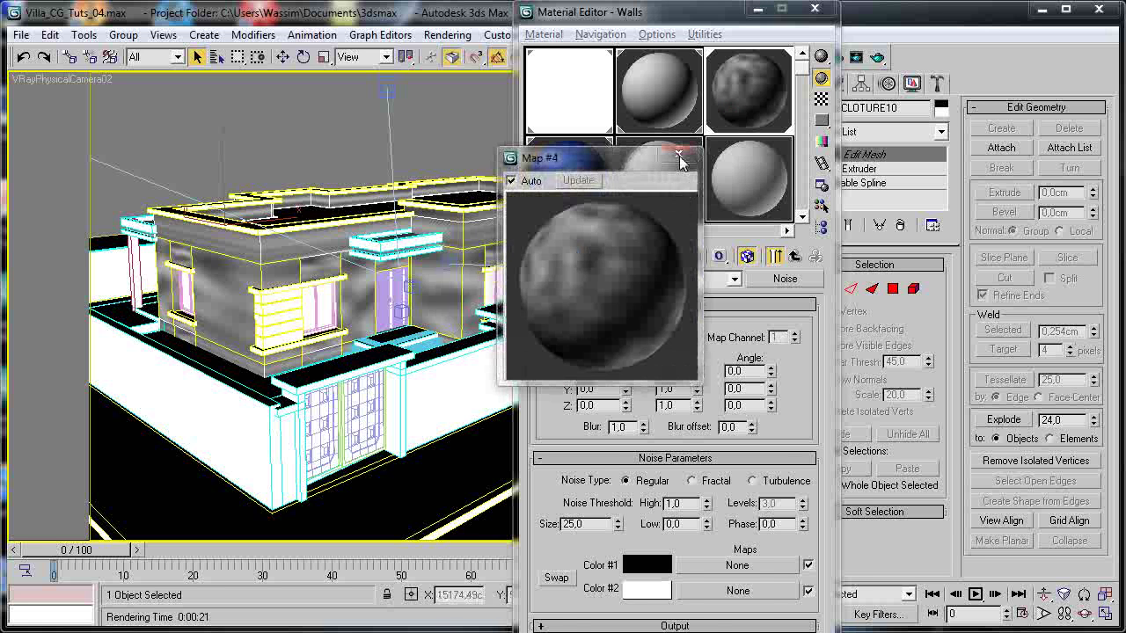
{"action": "left_click", "coordinate": [680, 157]}
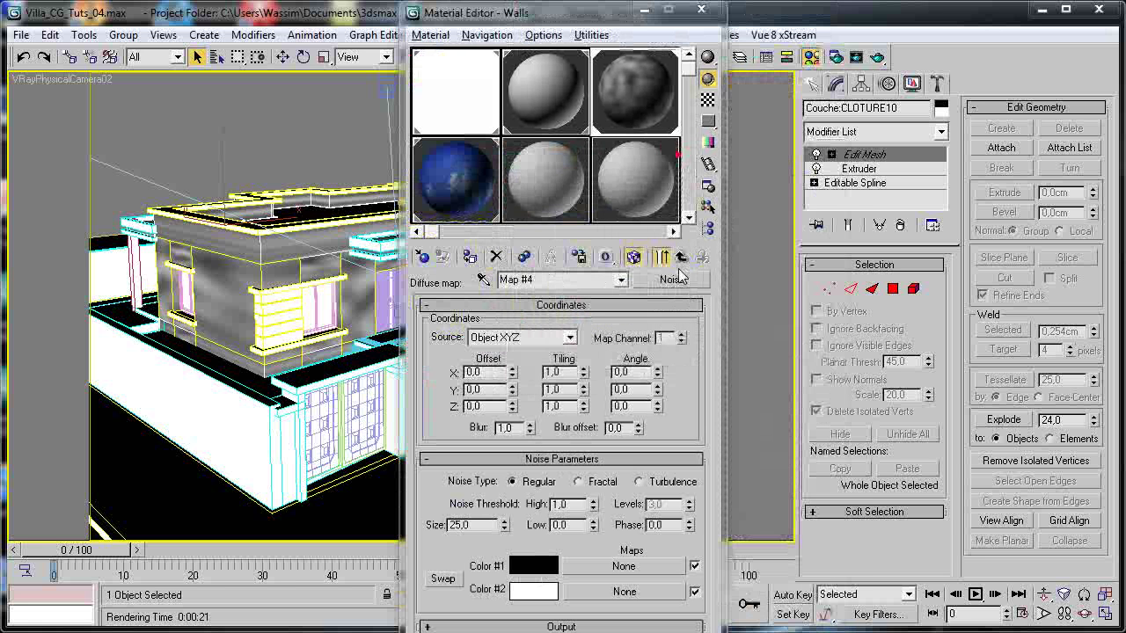
{"action": "left_click", "coordinate": [662, 258]}
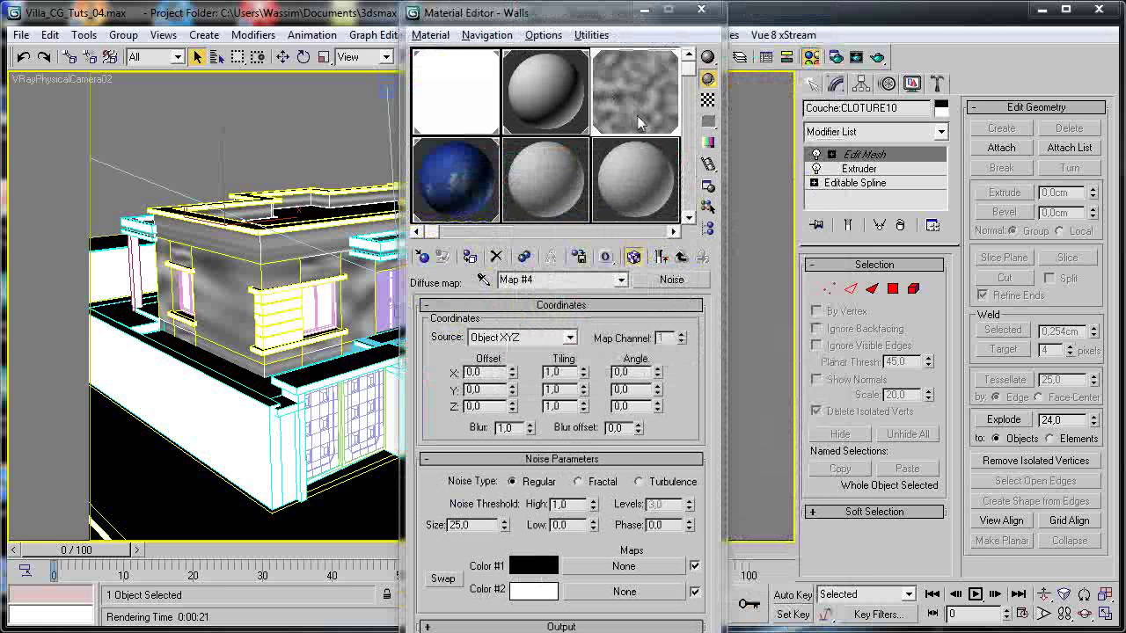
{"action": "left_click", "coordinate": [662, 256]}
Set the Walls noise map's size to 1 and check the pattern on an enlarged sample.
{"action": "left_click_drag", "start_coordinate": [616, 12], "coordinate": [811, 9]}
{"action": "double_click", "coordinate": [655, 522]}
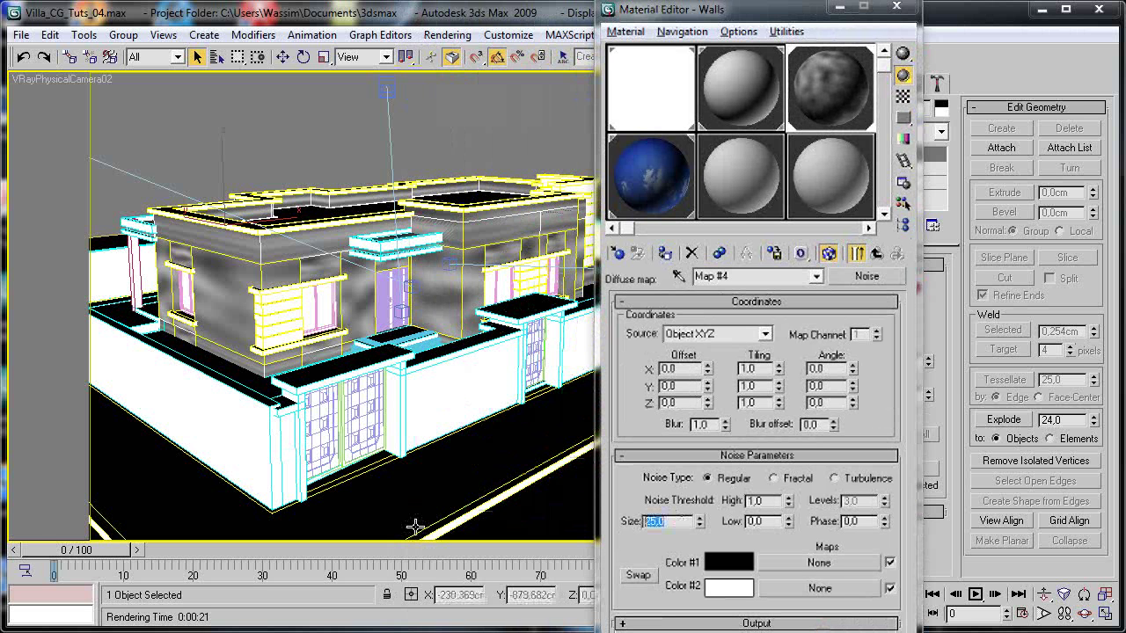
{"action": "type", "text": "1"}
{"action": "key", "text": "Return"}
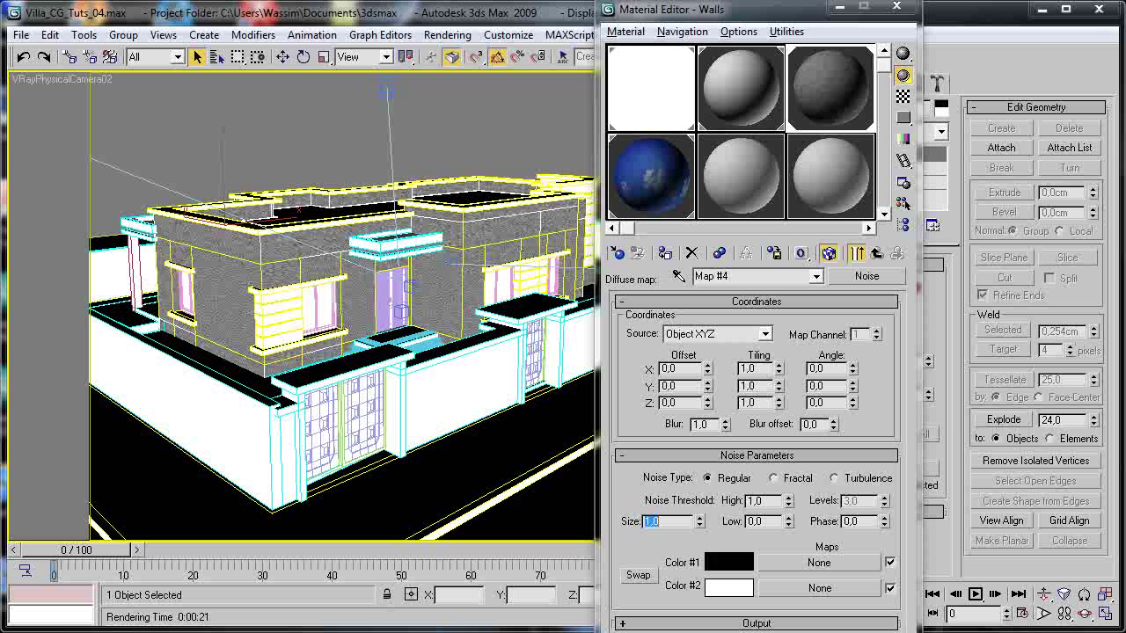
{"action": "double_click", "coordinate": [810, 112]}
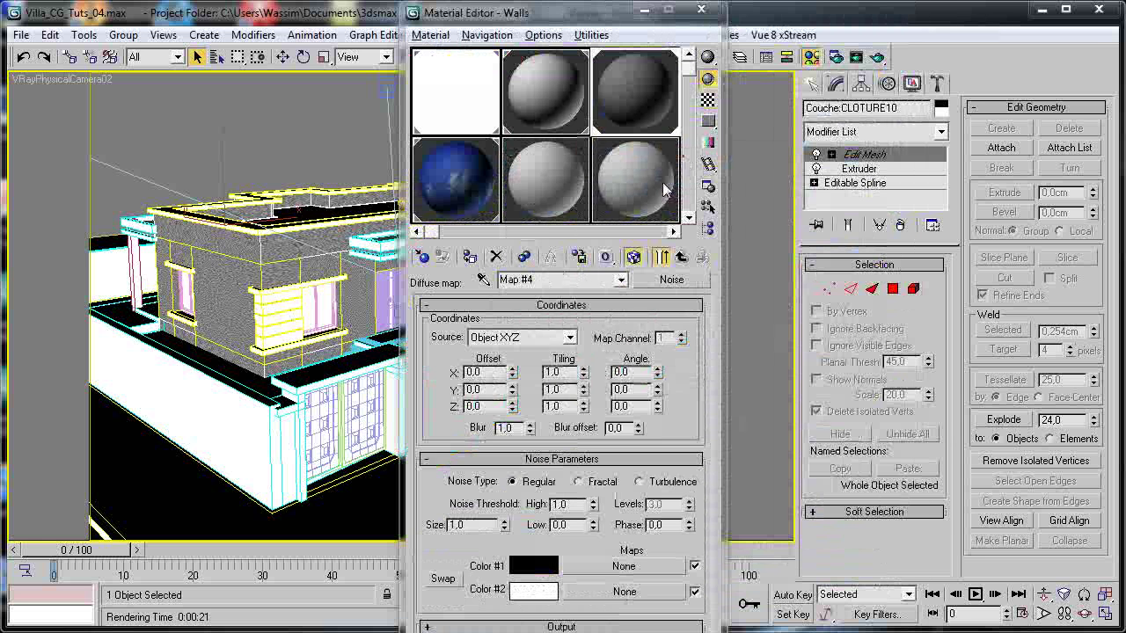
Set the Walls noise map's size to 2 and check the pattern on the villa.
{"action": "double_click", "coordinate": [467, 525]}
{"action": "type", "text": "2"}
{"action": "key", "text": "Return"}
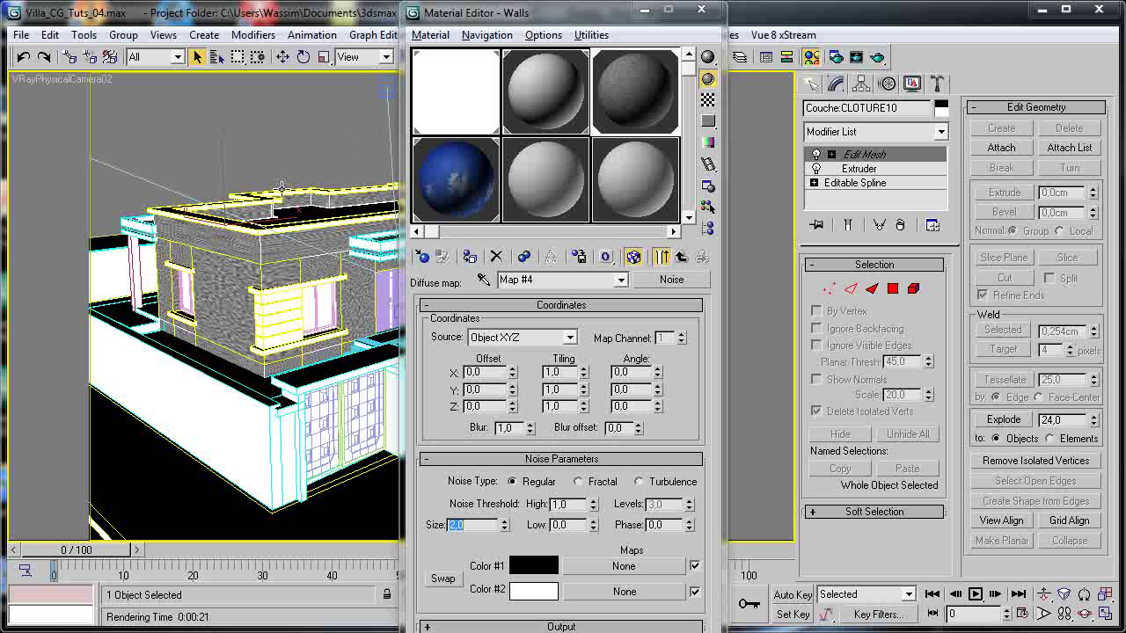
{"action": "left_click", "coordinate": [325, 233]}
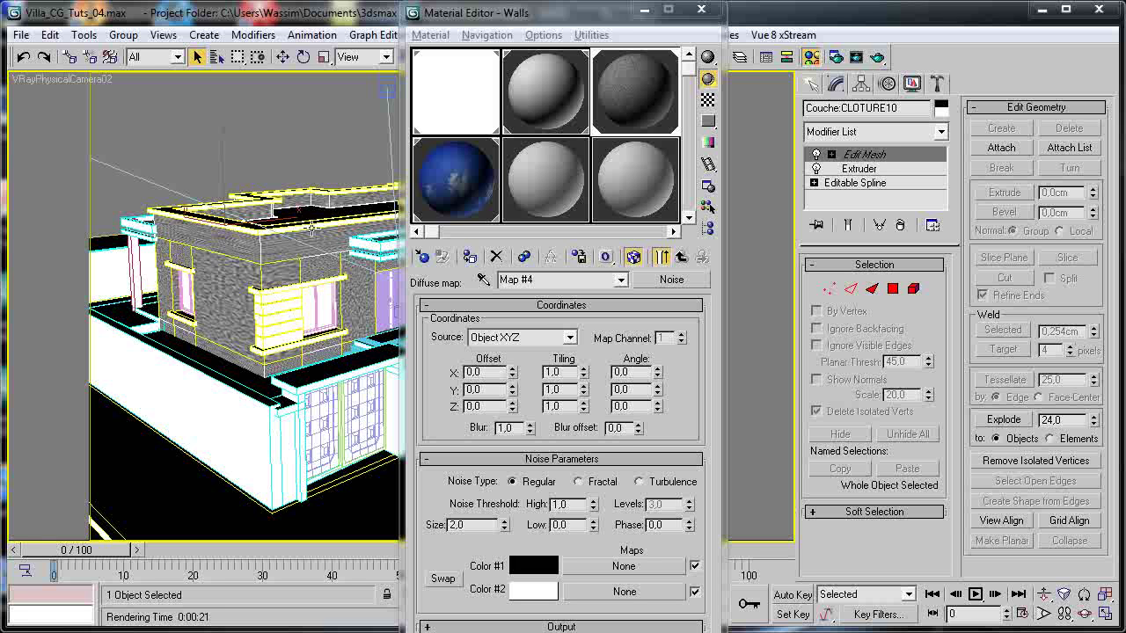
Reduce the noise map's blur to 0.01 and switch its noise type to Fractal.
{"action": "left_click_drag", "start_coordinate": [533, 20], "coordinate": [762, 14]}
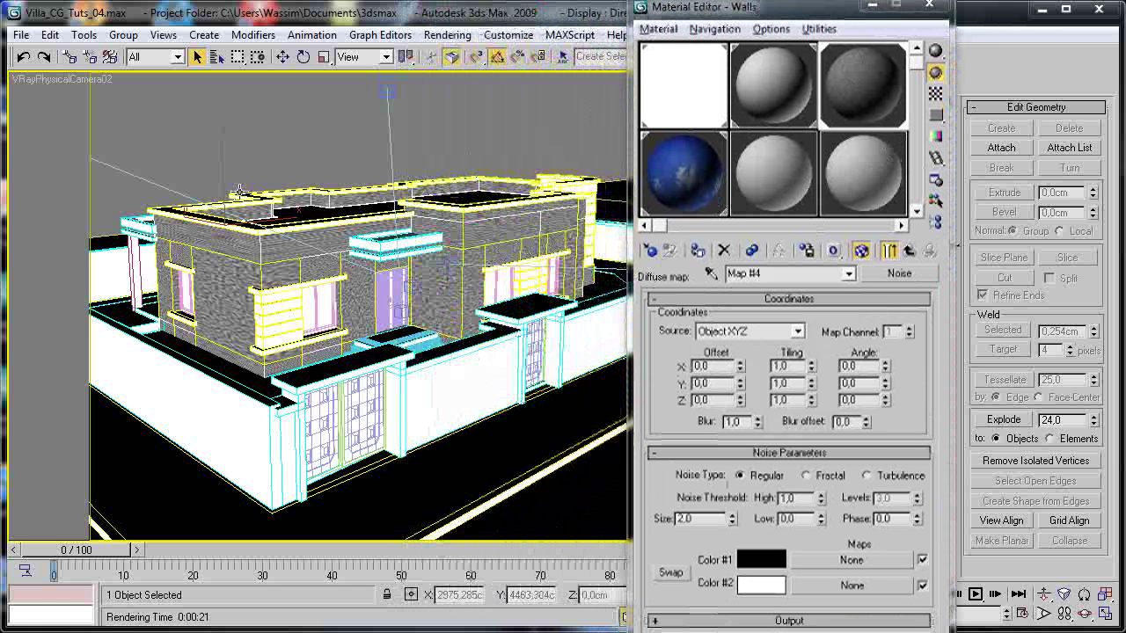
{"action": "left_click_drag", "start_coordinate": [741, 423], "coordinate": [673, 431]}
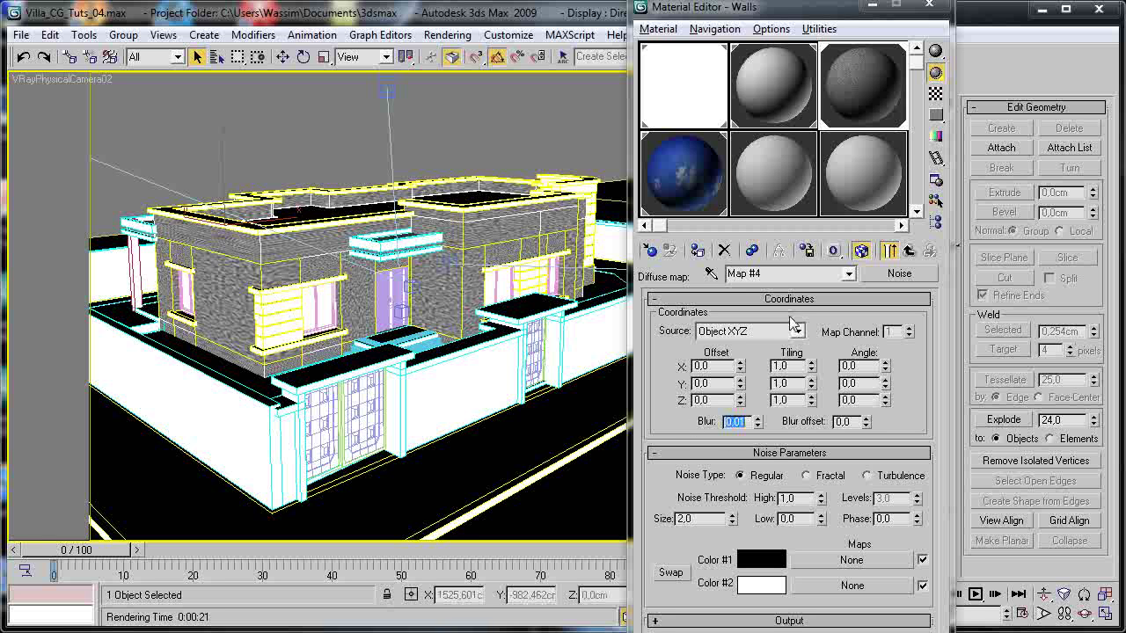
{"action": "double_click", "coordinate": [676, 106]}
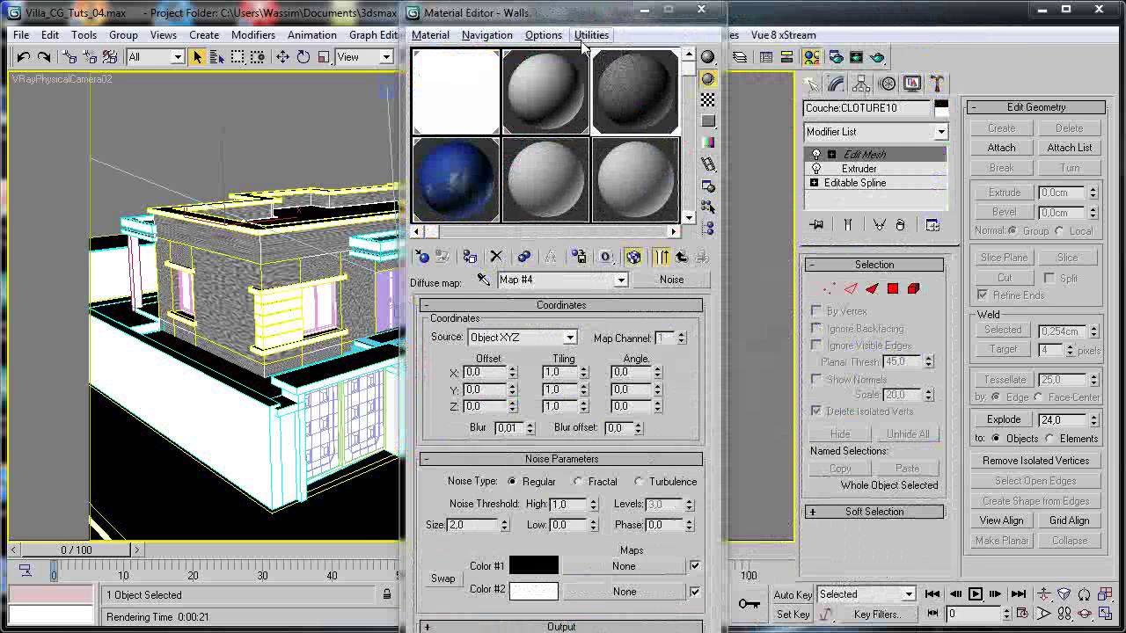
{"action": "left_click_drag", "start_coordinate": [572, 23], "coordinate": [772, 23]}
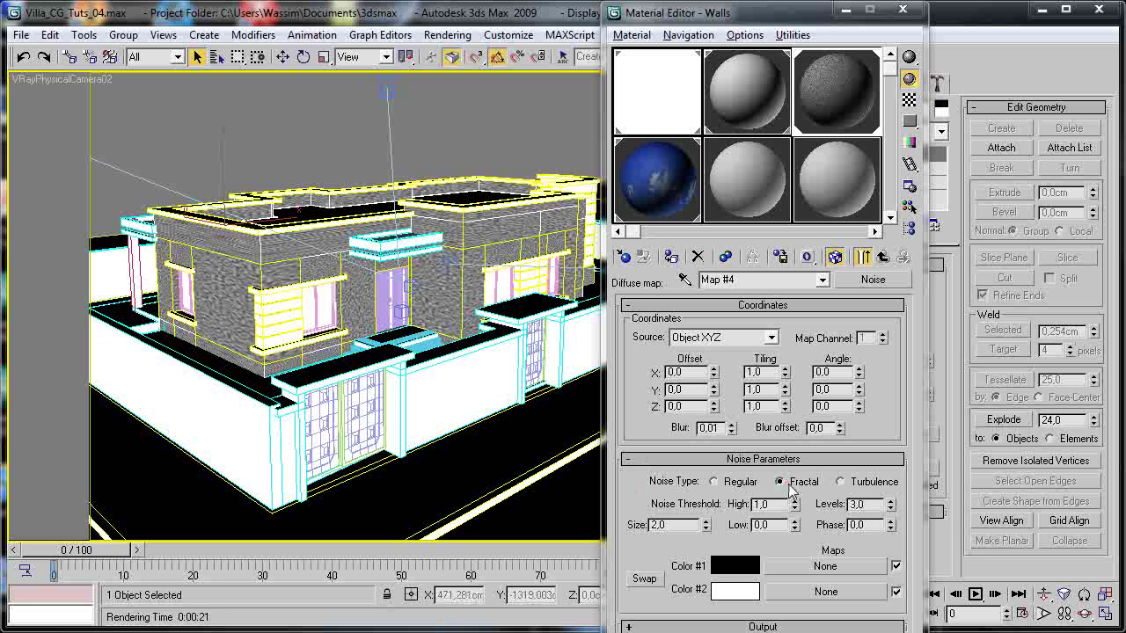
{"action": "left_click", "coordinate": [840, 484]}
{"action": "left_click", "coordinate": [792, 484]}
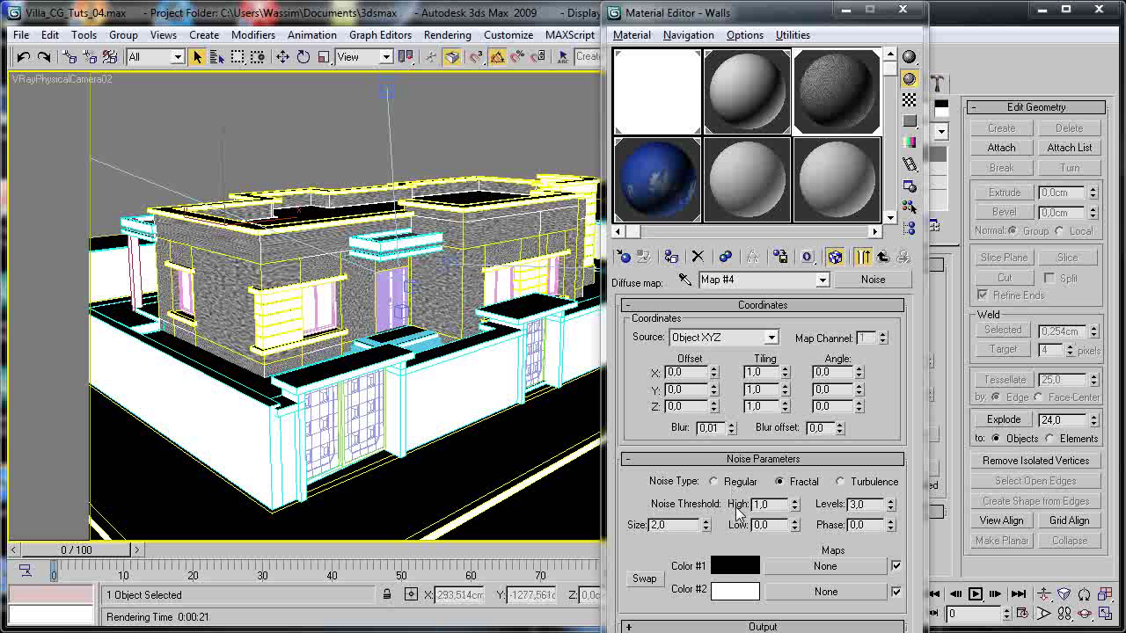
Lighten the noise map's Color #1 from black to a dark grey and put the Material Editor away.
{"action": "left_click", "coordinate": [734, 566]}
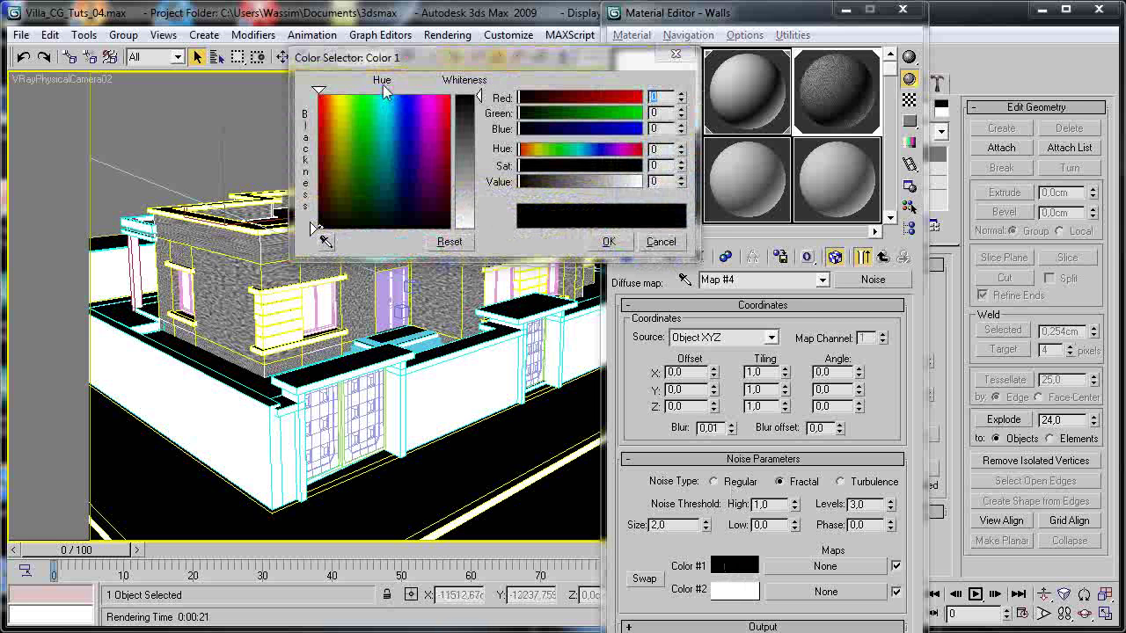
{"action": "left_click_drag", "start_coordinate": [464, 95], "coordinate": [464, 122]}
{"action": "left_click", "coordinate": [605, 242]}
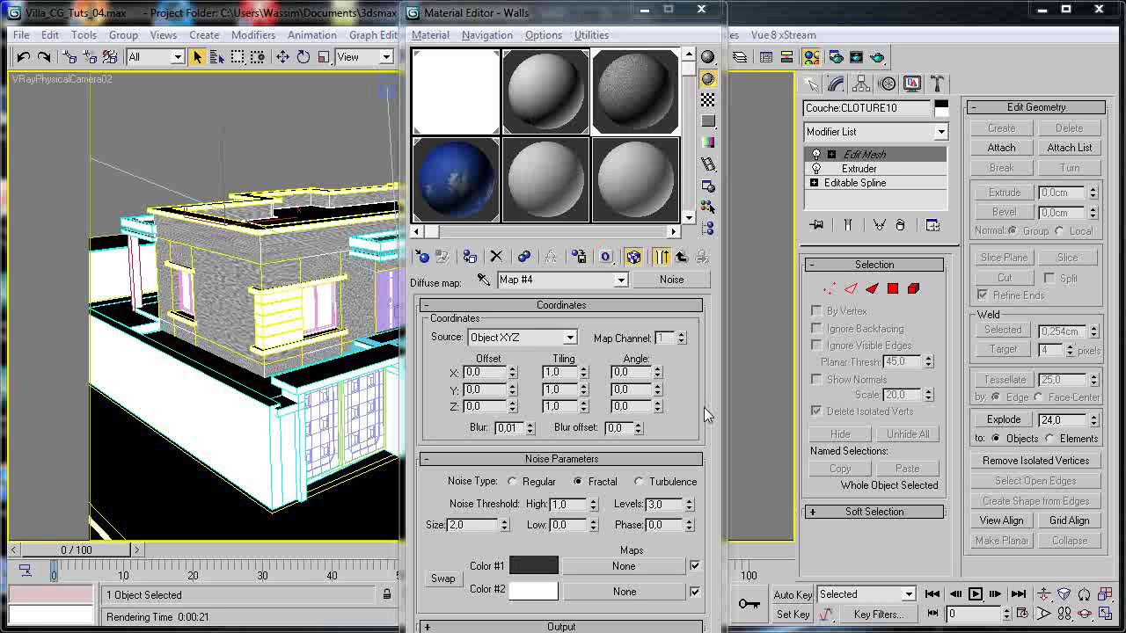
{"action": "left_click", "coordinate": [643, 12]}
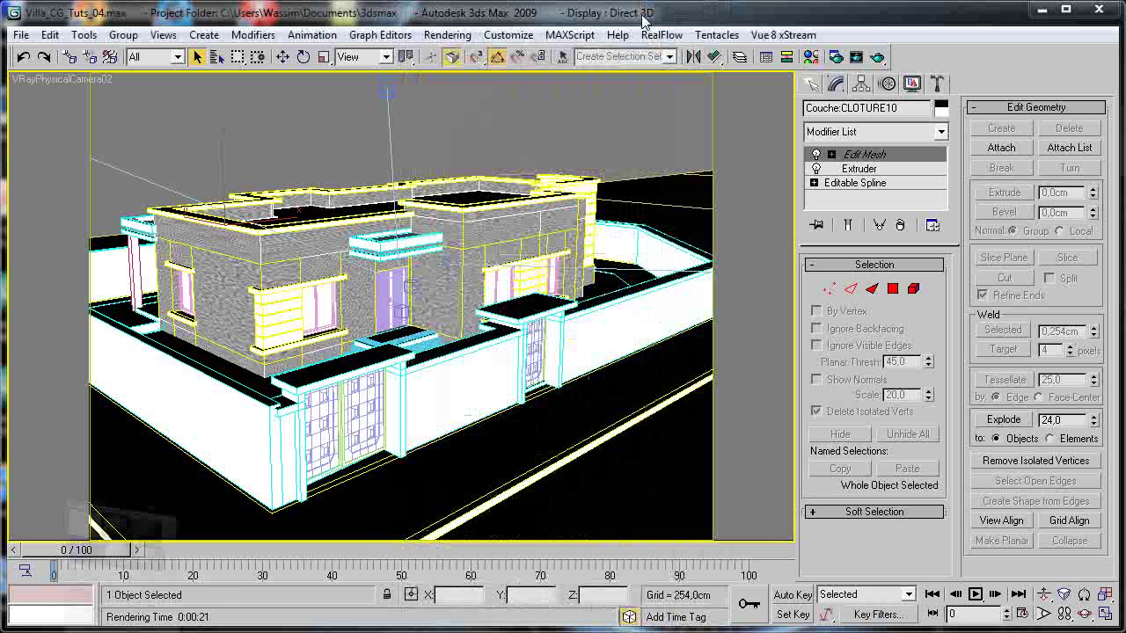
{"action": "left_click", "coordinate": [882, 60]}
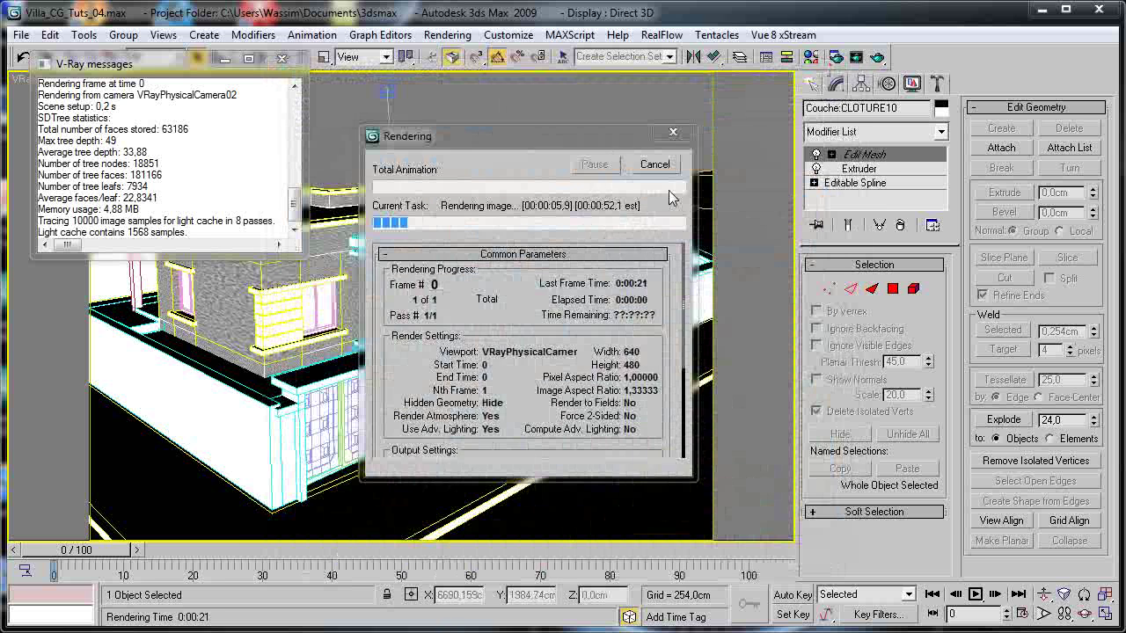
{"action": "left_click", "coordinate": [654, 164]}
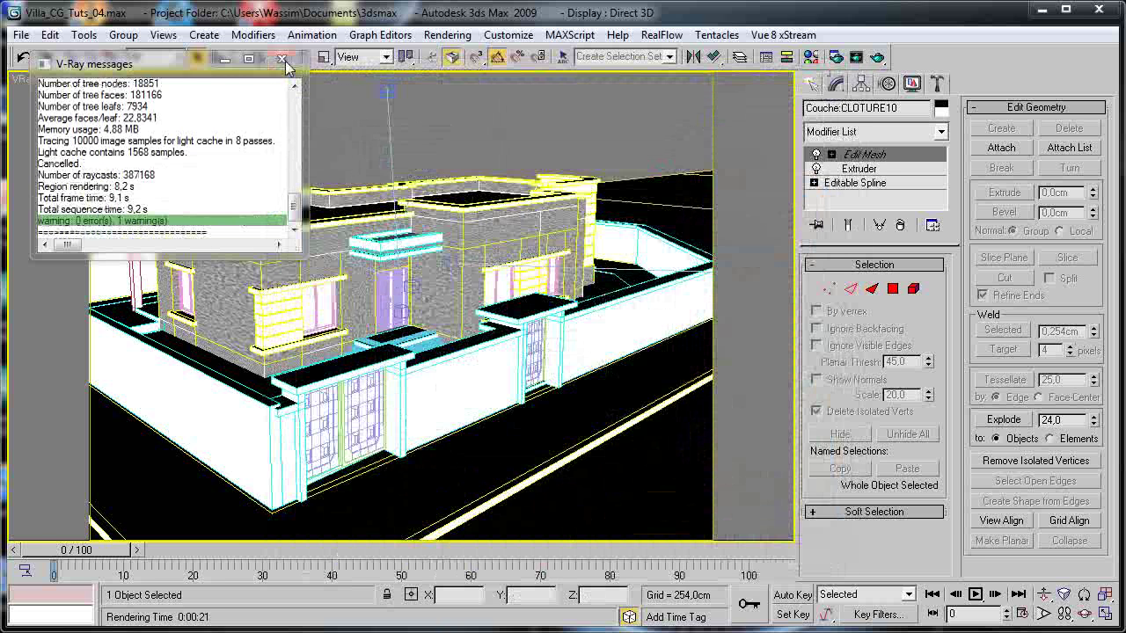
{"action": "left_click", "coordinate": [282, 58]}
Unhide all scene objects and enable the VRaySun01 light.
{"action": "right_click", "coordinate": [392, 260]}
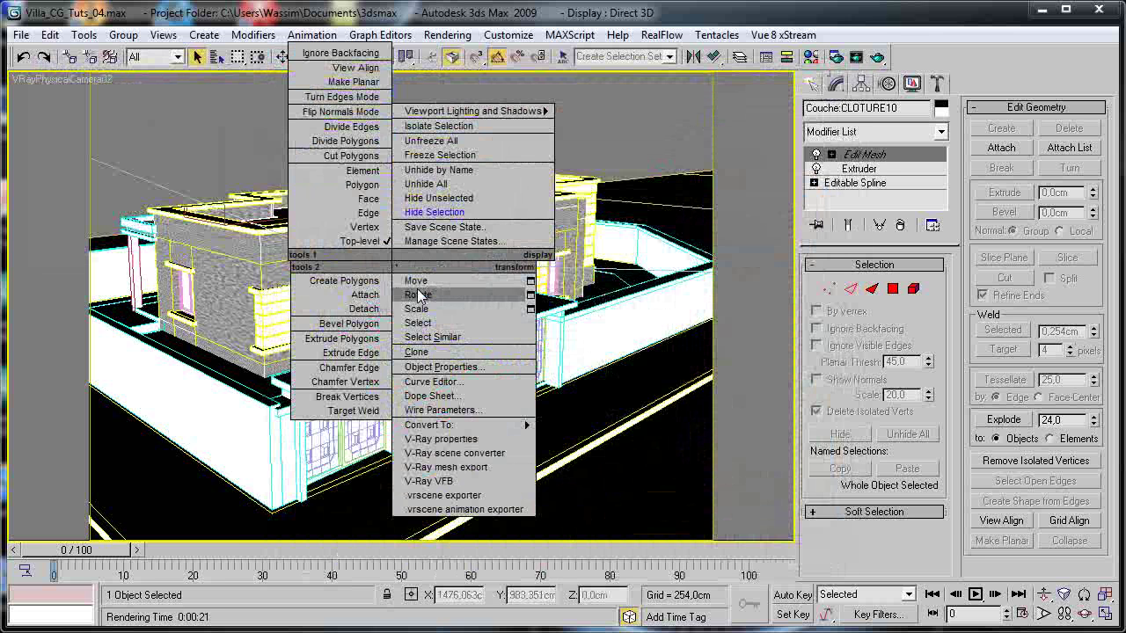
{"action": "left_click", "coordinate": [411, 184]}
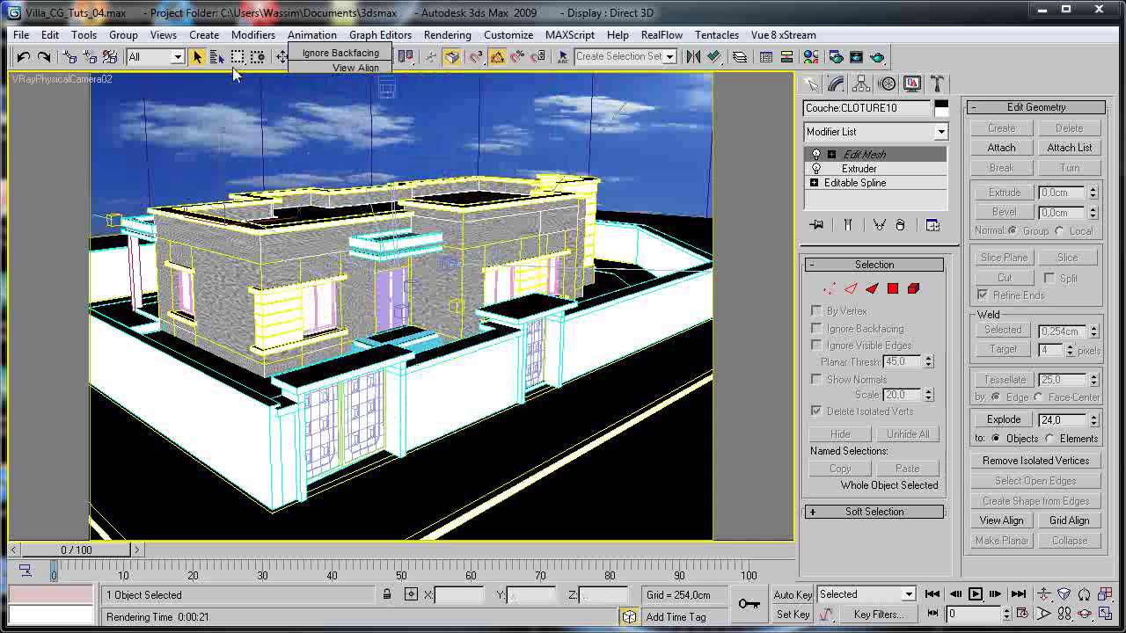
{"action": "left_click", "coordinate": [216, 56]}
{"action": "left_click_drag", "start_coordinate": [860, 297], "coordinate": [868, 488]}
{"action": "double_click", "coordinate": [283, 373]}
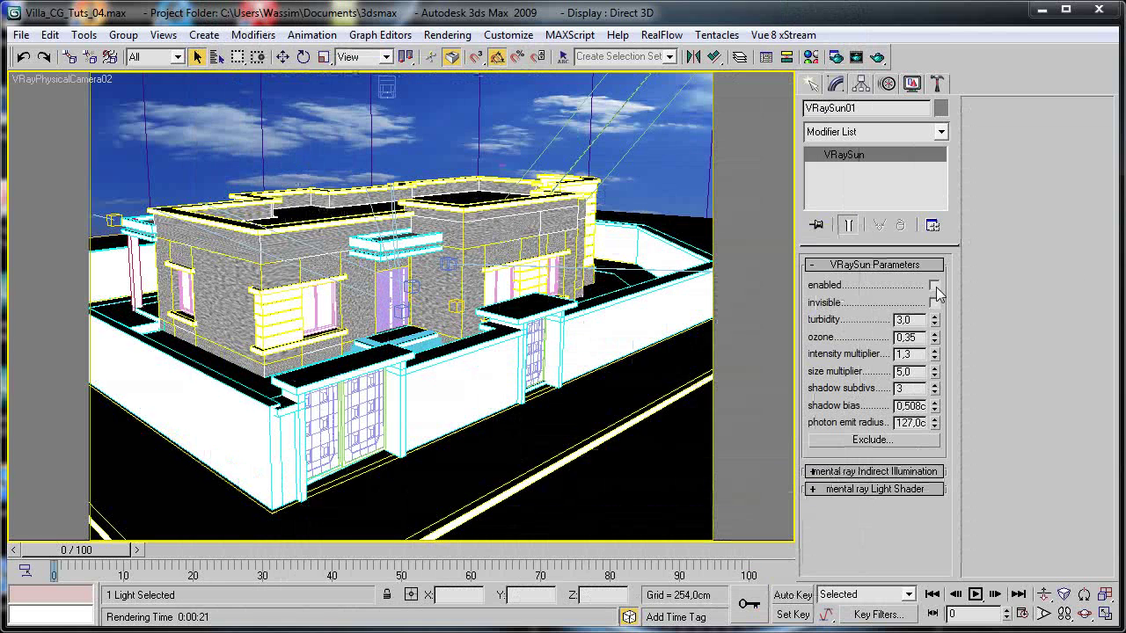
{"action": "left_click", "coordinate": [934, 285]}
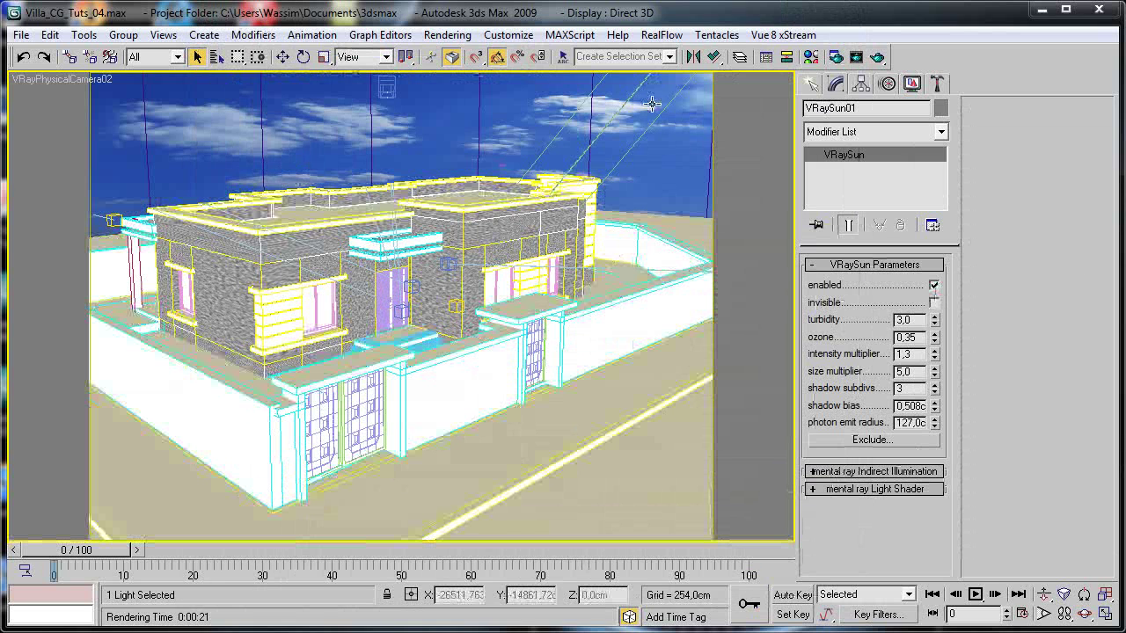
Test-render the VRayPhysicalCamera02 view, examine the wall noise enlarged in the frame buffer, and stop the render.
{"action": "left_click", "coordinate": [880, 56]}
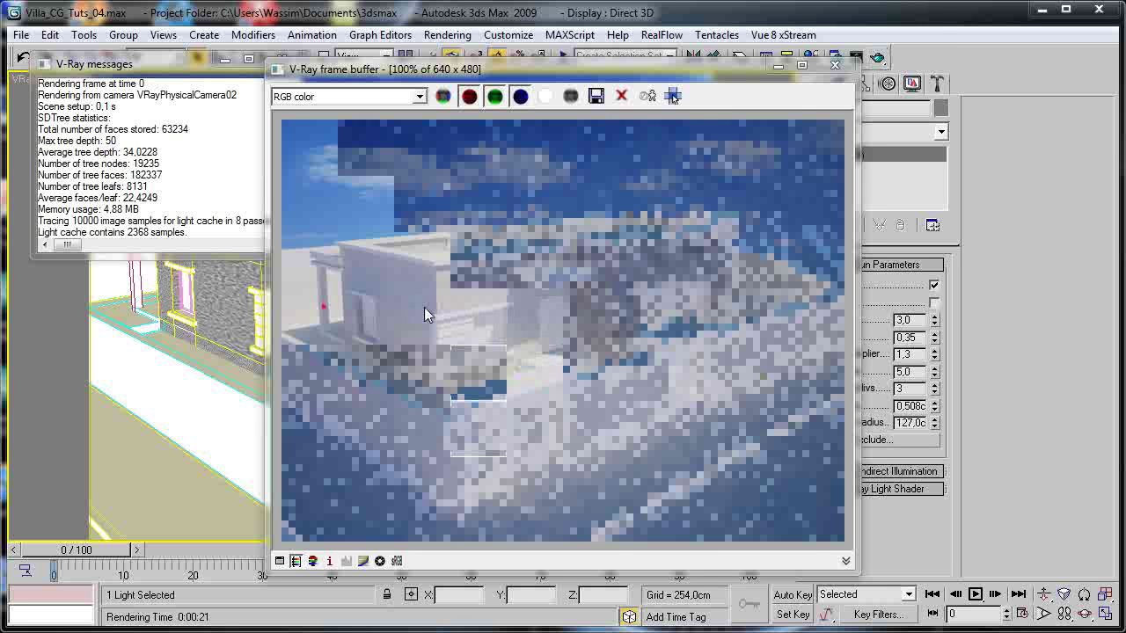
{"action": "scroll", "coordinate": [424, 310], "scroll_direction": "up", "scroll_amount": 1}
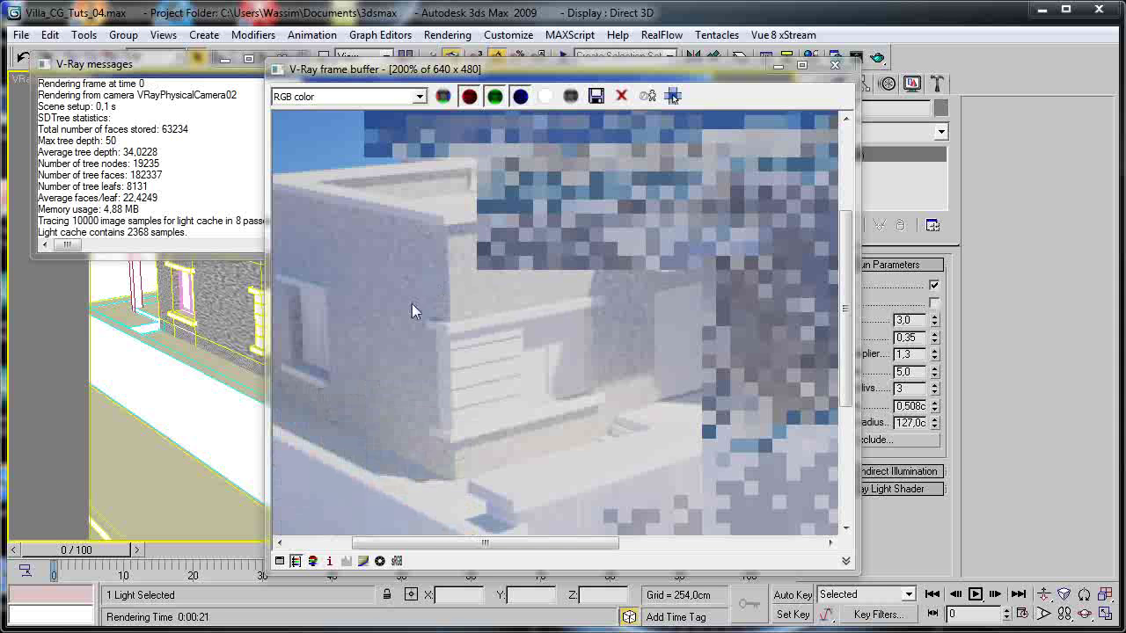
{"action": "scroll", "coordinate": [412, 308], "scroll_direction": "down", "scroll_amount": 1}
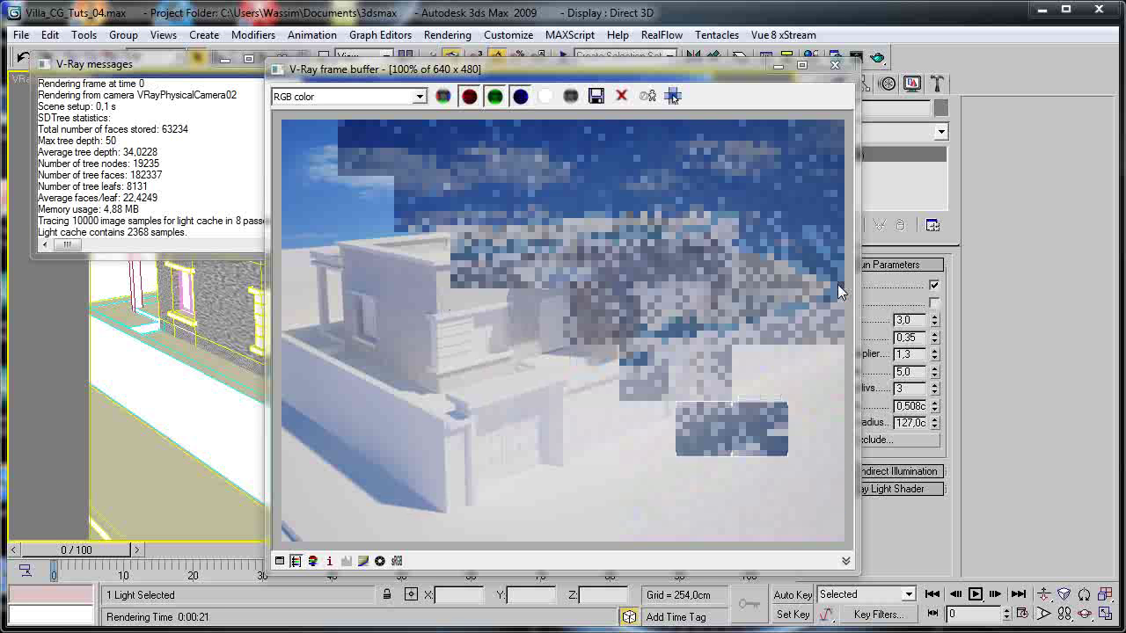
{"action": "left_click", "coordinate": [835, 66]}
{"action": "left_click", "coordinate": [656, 163]}
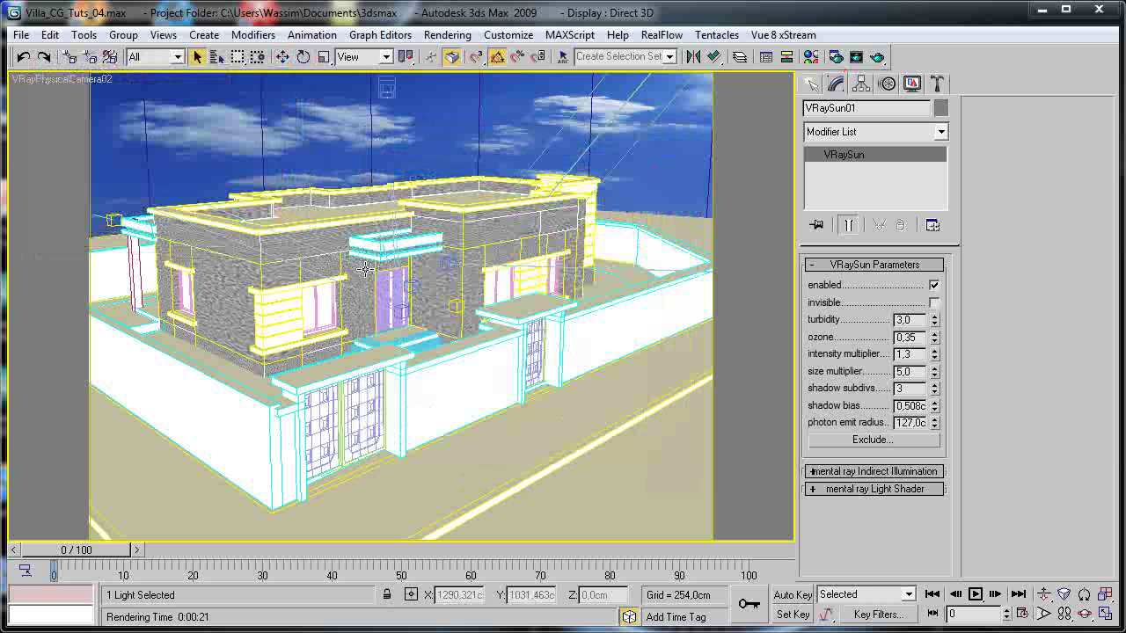
Switch the viewport to Perspective and bring the walls around the front door into close view.
{"action": "key", "text": "p"}
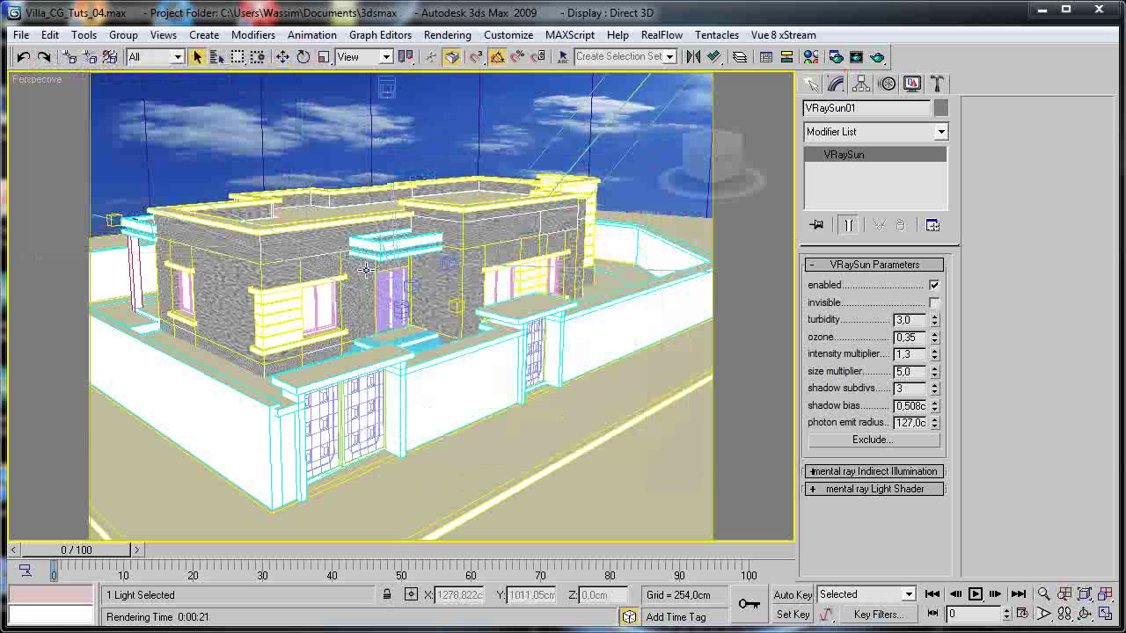
{"action": "scroll", "coordinate": [366, 270], "scroll_direction": "up", "scroll_amount": 5}
{"action": "scroll", "coordinate": [379, 307], "scroll_direction": "down", "scroll_amount": 3}
{"action": "scroll", "coordinate": [379, 307], "scroll_direction": "up", "scroll_amount": 3}
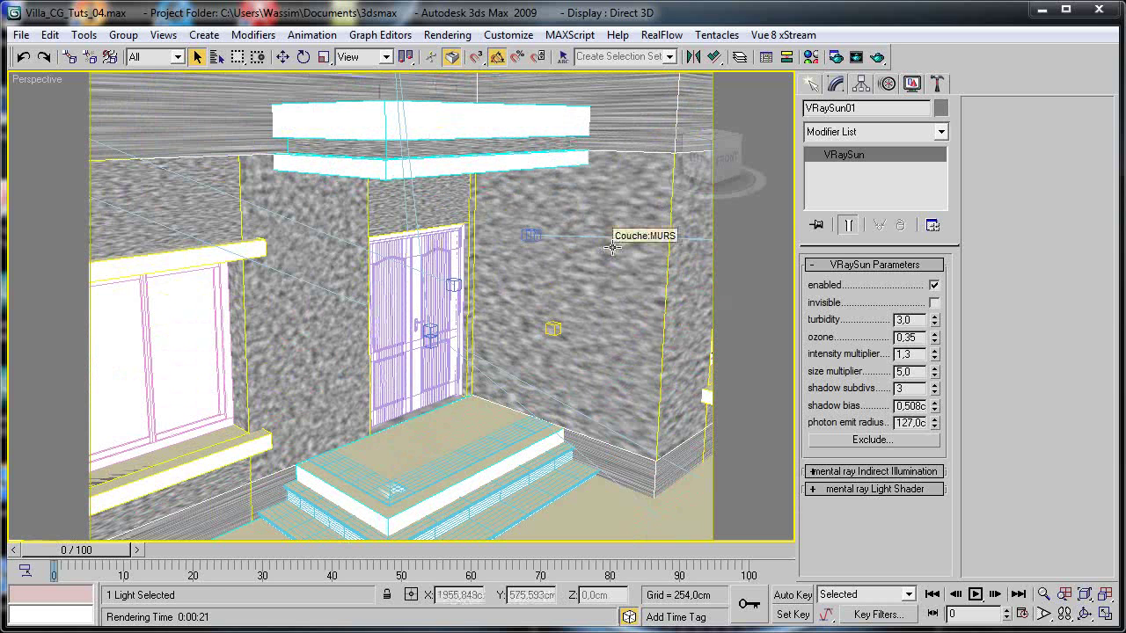
Reopen the last V-Ray frame buffer image from the render settings and examine the noise on the rendered walls up close.
{"action": "left_click", "coordinate": [855, 57]}
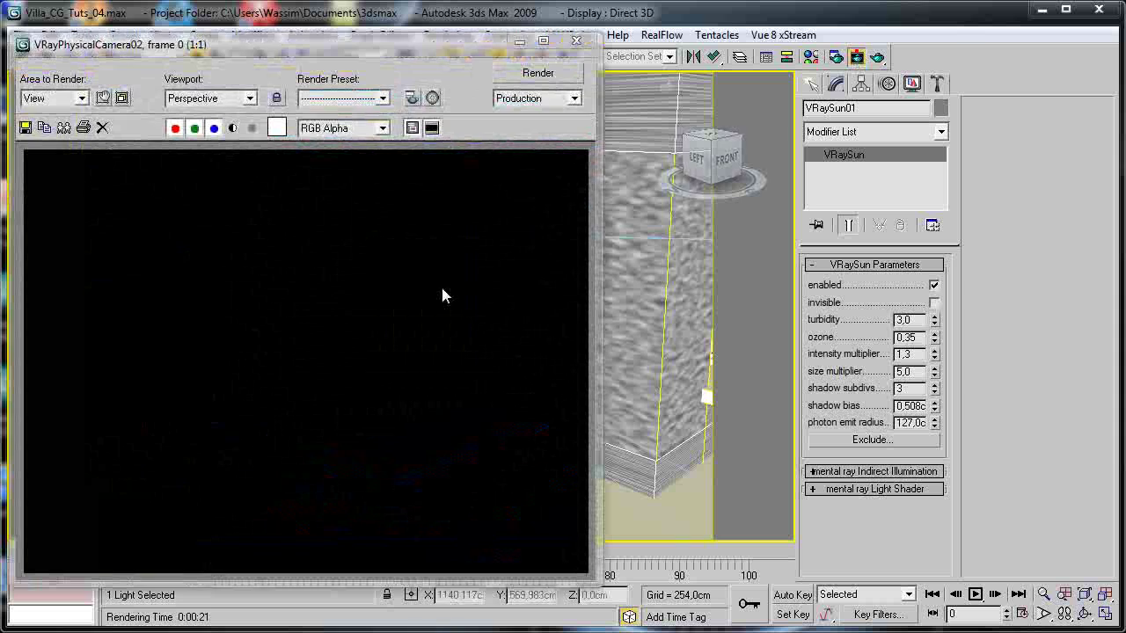
{"action": "left_click", "coordinate": [576, 43]}
{"action": "key", "text": "F10"}
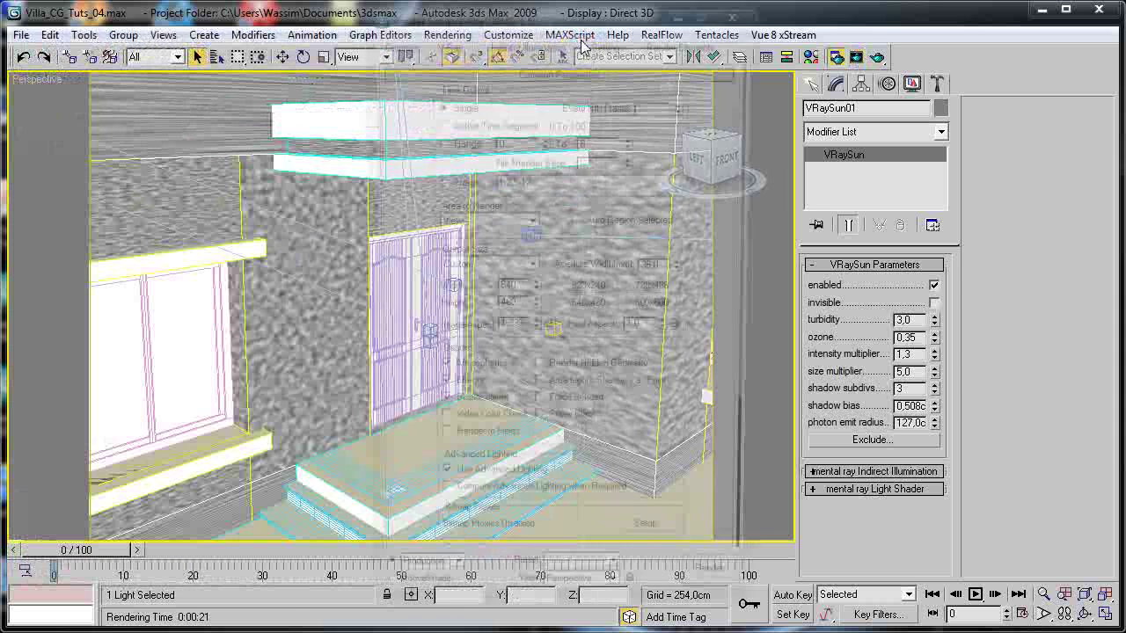
{"action": "left_click", "coordinate": [444, 42]}
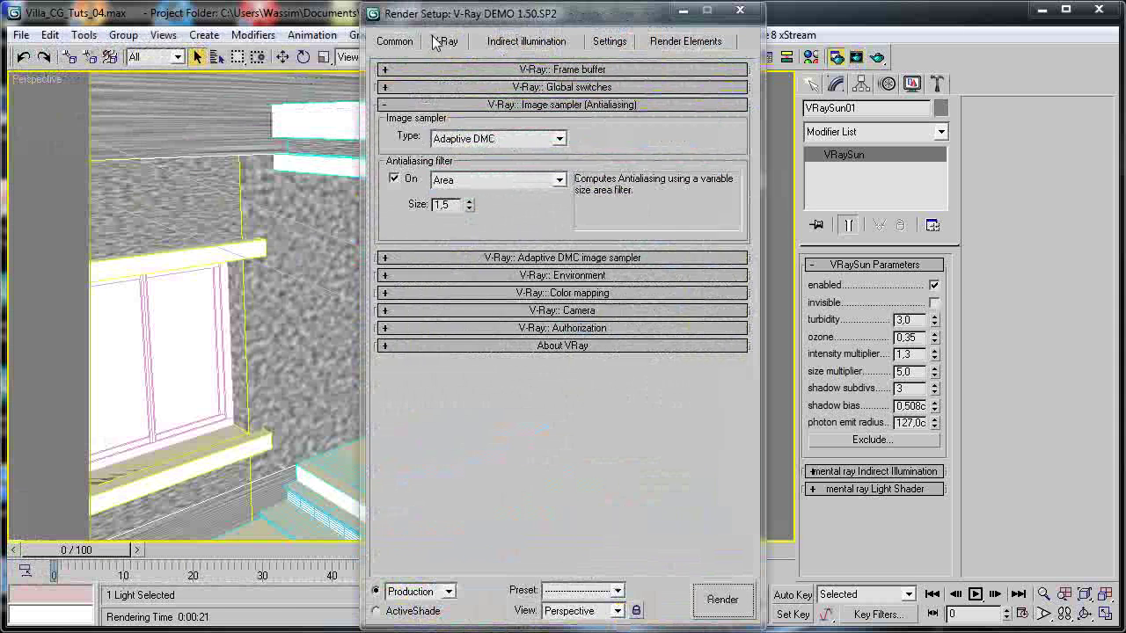
{"action": "left_click", "coordinate": [543, 72]}
{"action": "left_click", "coordinate": [685, 95]}
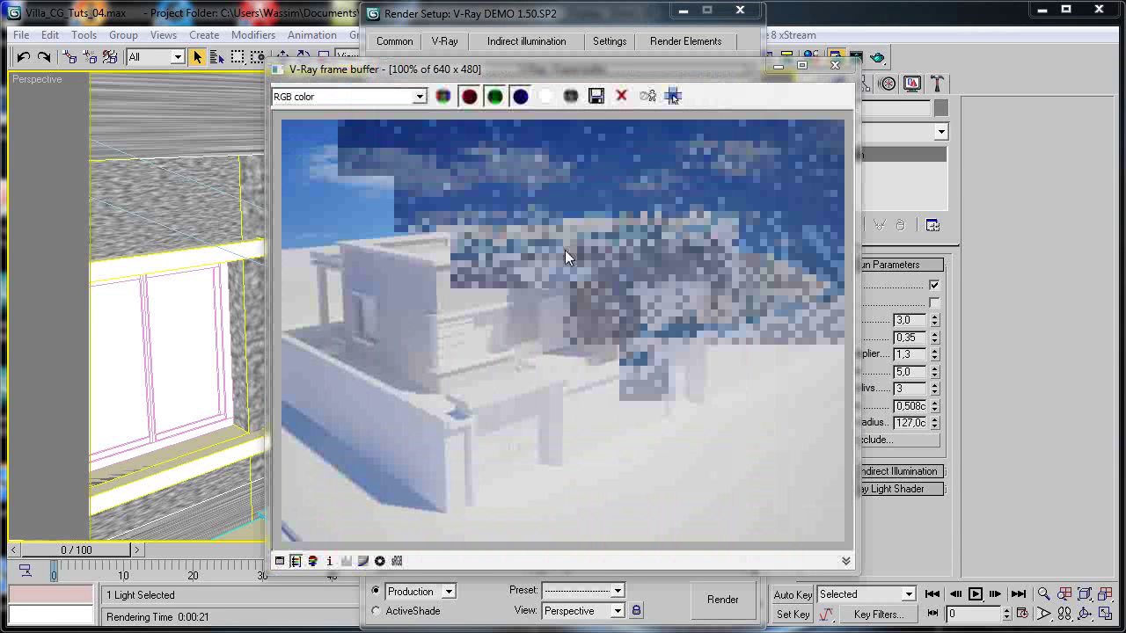
{"action": "scroll", "coordinate": [432, 344], "scroll_direction": "up", "scroll_amount": 4}
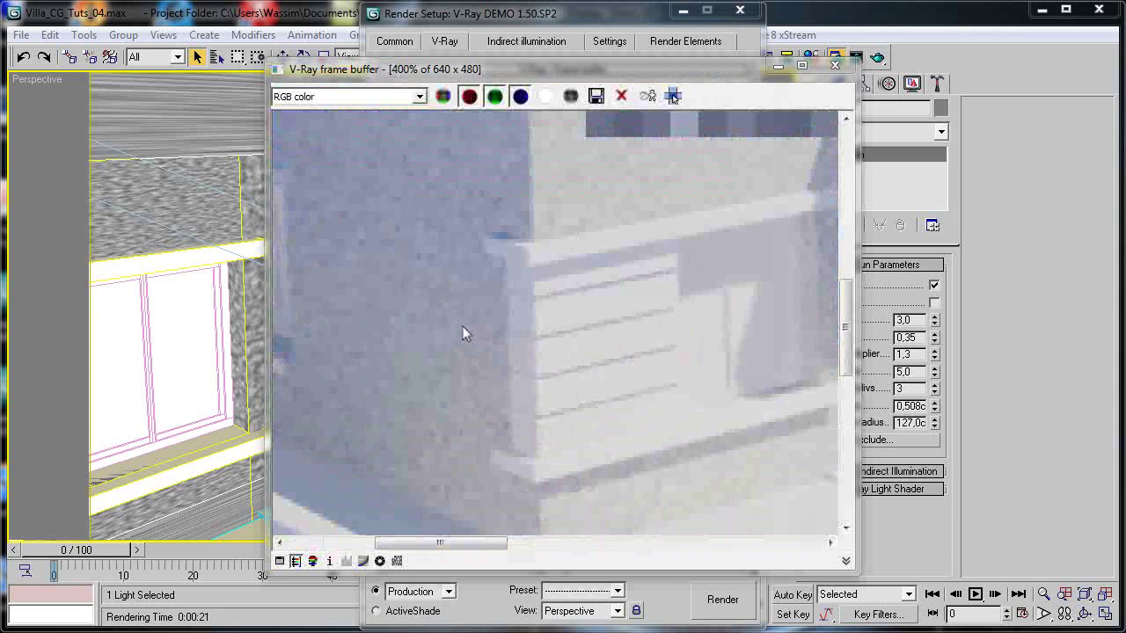
{"action": "scroll", "coordinate": [490, 359], "scroll_direction": "down", "scroll_amount": 2}
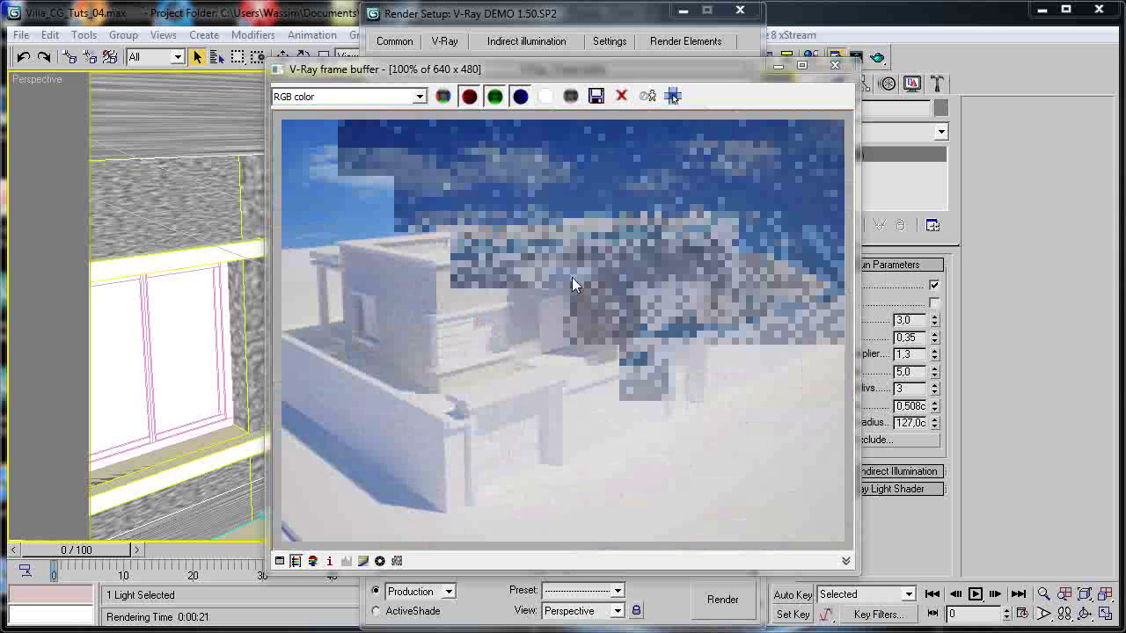
{"action": "left_click", "coordinate": [835, 66]}
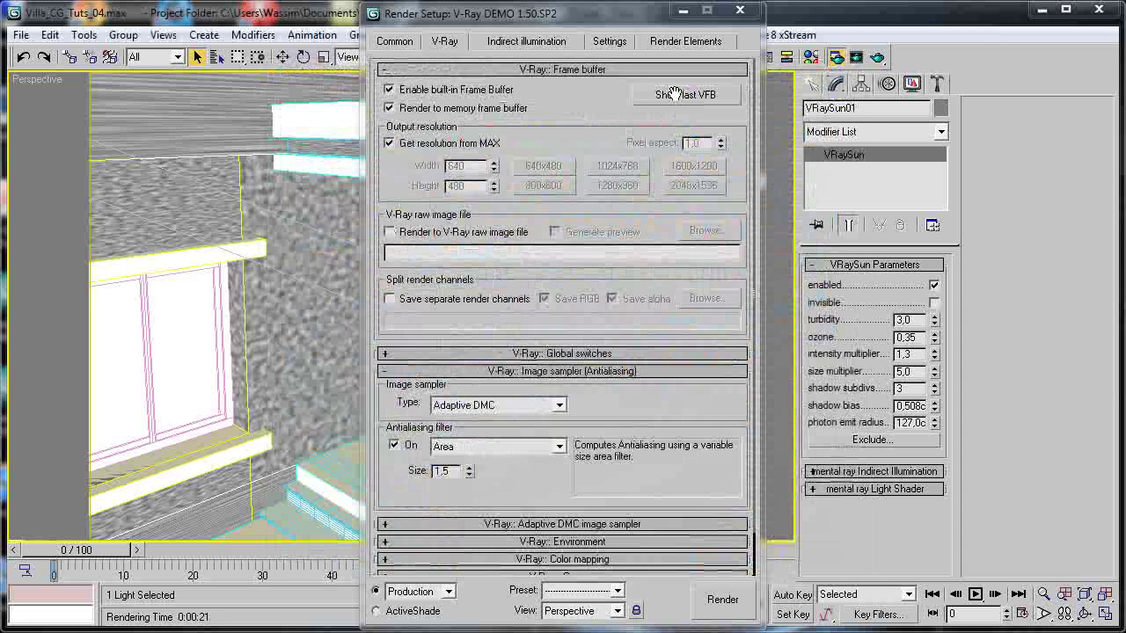
{"action": "left_click", "coordinate": [740, 10]}
Set the Walls noise map's size to 1.0 and its Color #1 to a neutral grey of value 122.
{"action": "key", "text": "m"}
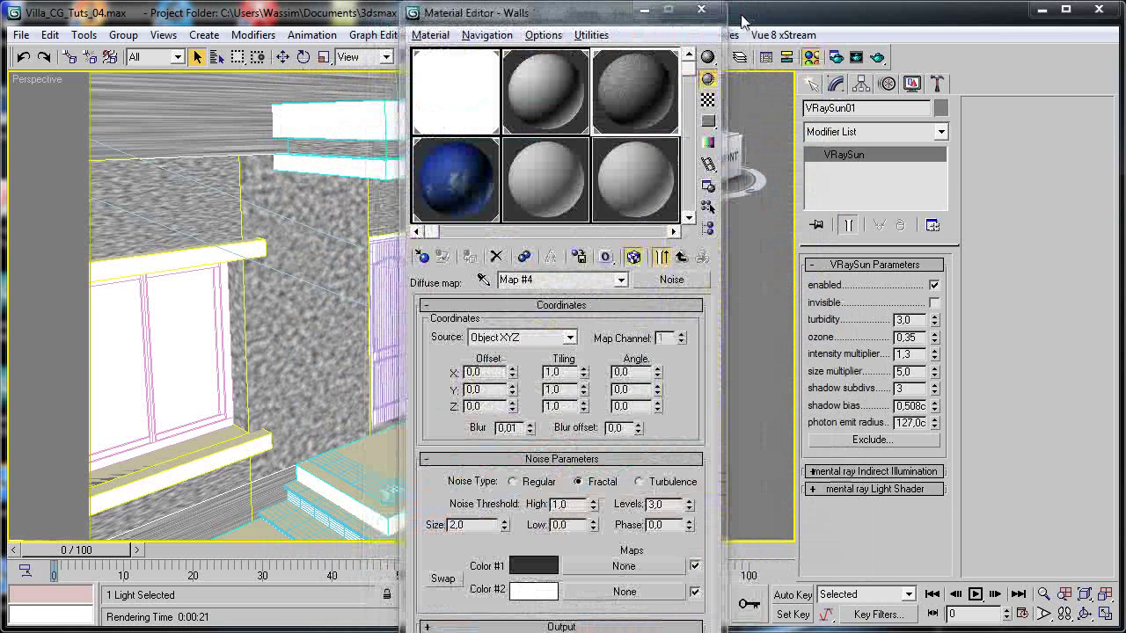
{"action": "key", "text": "Return"}
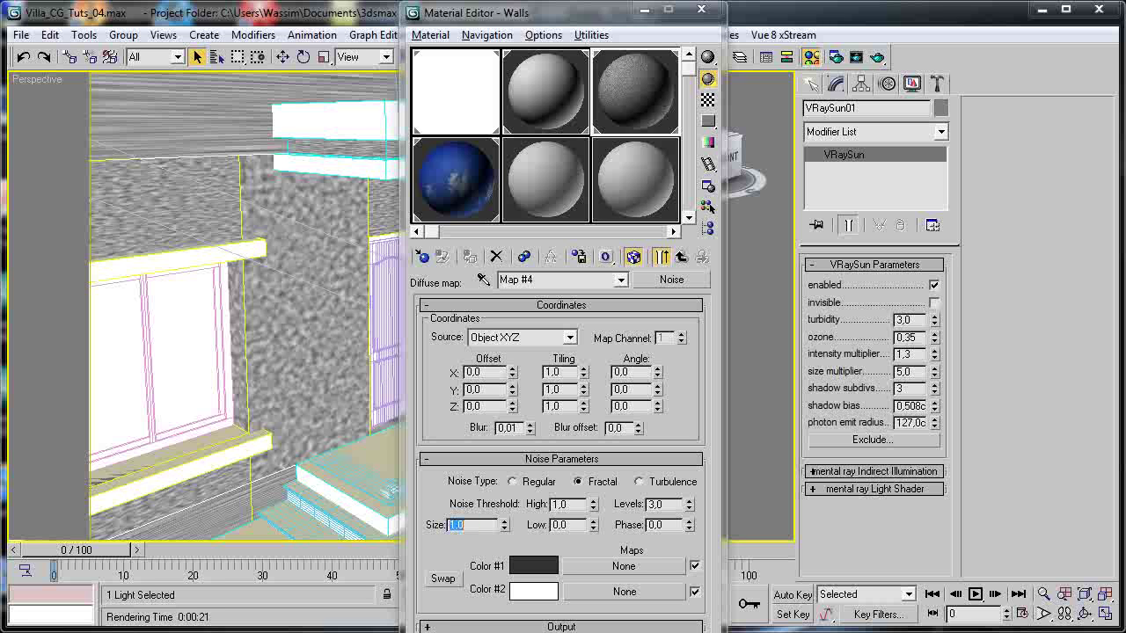
{"action": "left_click", "coordinate": [544, 570]}
{"action": "left_click_drag", "start_coordinate": [480, 143], "coordinate": [481, 159]}
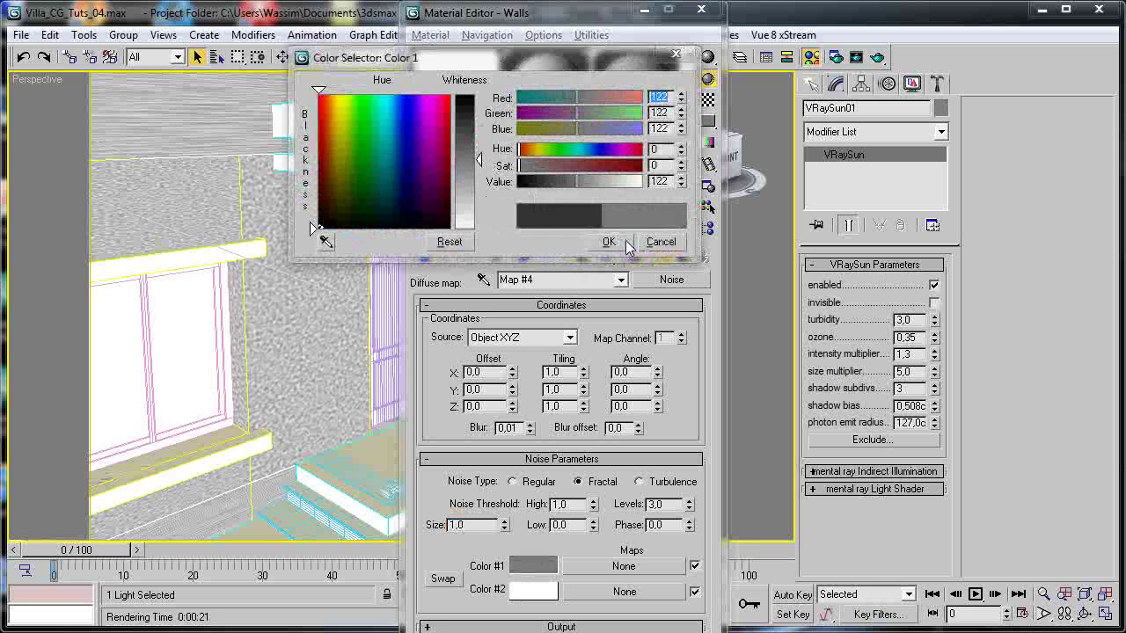
{"action": "left_click", "coordinate": [609, 243]}
{"action": "left_click", "coordinate": [701, 10]}
Test-render the VRayPhysicalCamera02 view and examine the villa walls enlarged in the frame buffer.
{"action": "right_click", "coordinate": [35, 79]}
{"action": "mouse_move", "coordinate": [196, 91]}
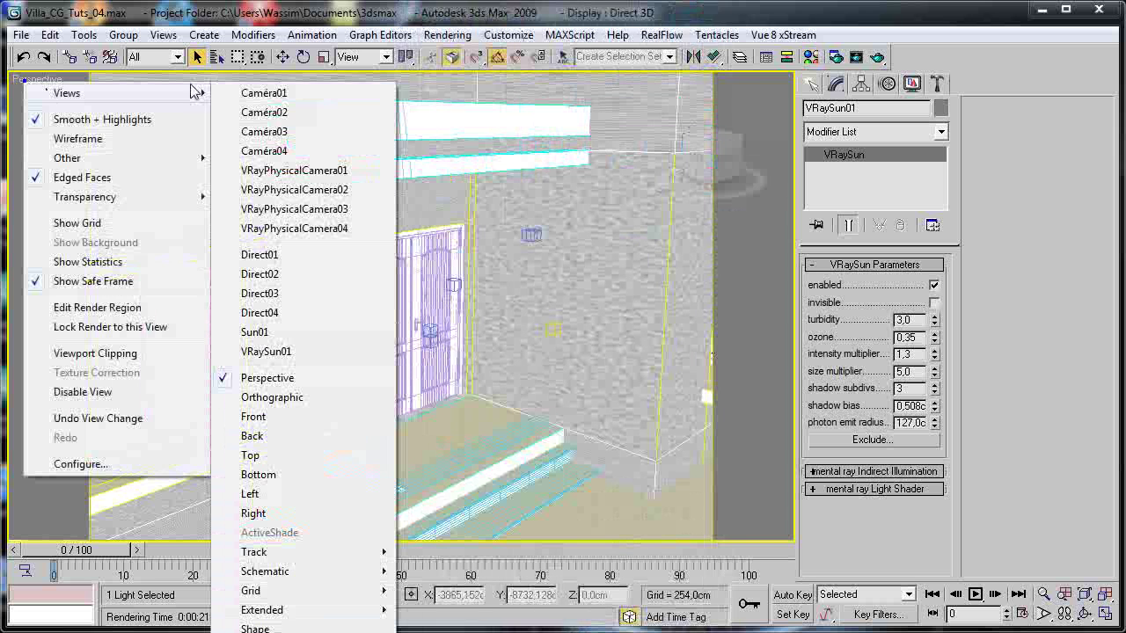
{"action": "left_click", "coordinate": [294, 190]}
{"action": "left_click", "coordinate": [882, 59]}
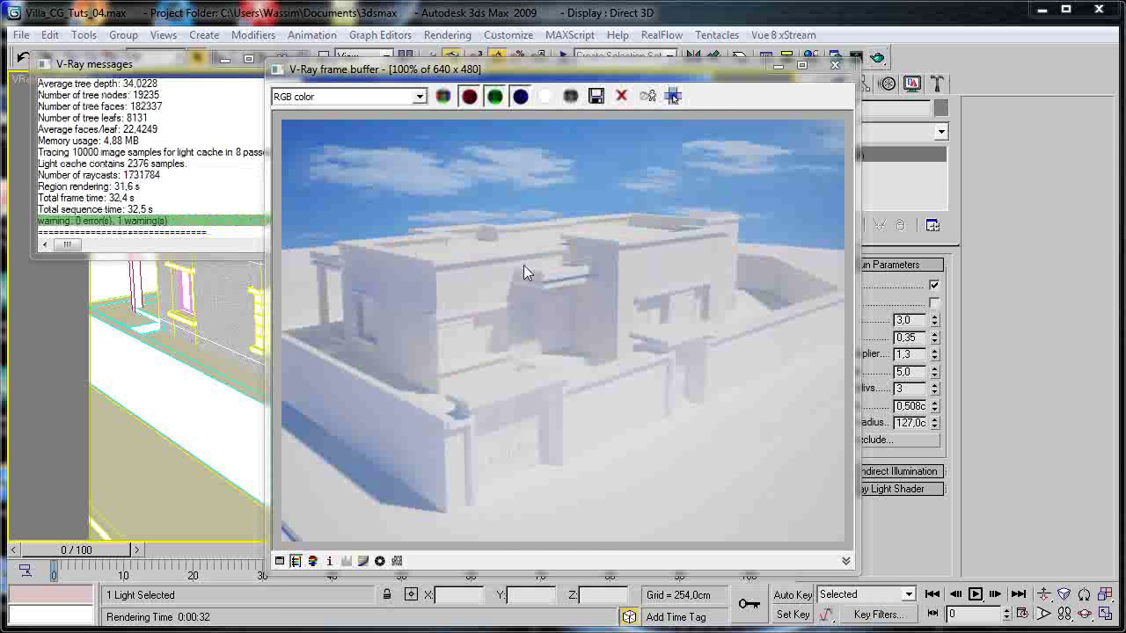
{"action": "scroll", "coordinate": [461, 284], "scroll_direction": "up", "scroll_amount": 1}
{"action": "mouse_move", "coordinate": [447, 301]}
{"action": "middle_mouse_down"}
{"action": "mouse_move", "coordinate": [619, 275]}
{"action": "mouse_move", "coordinate": [560, 309]}
{"action": "mouse_move", "coordinate": [408, 269]}
{"action": "mouse_move", "coordinate": [368, 282]}
{"action": "mouse_move", "coordinate": [476, 279]}
{"action": "mouse_move", "coordinate": [467, 300]}
{"action": "middle_mouse_up"}
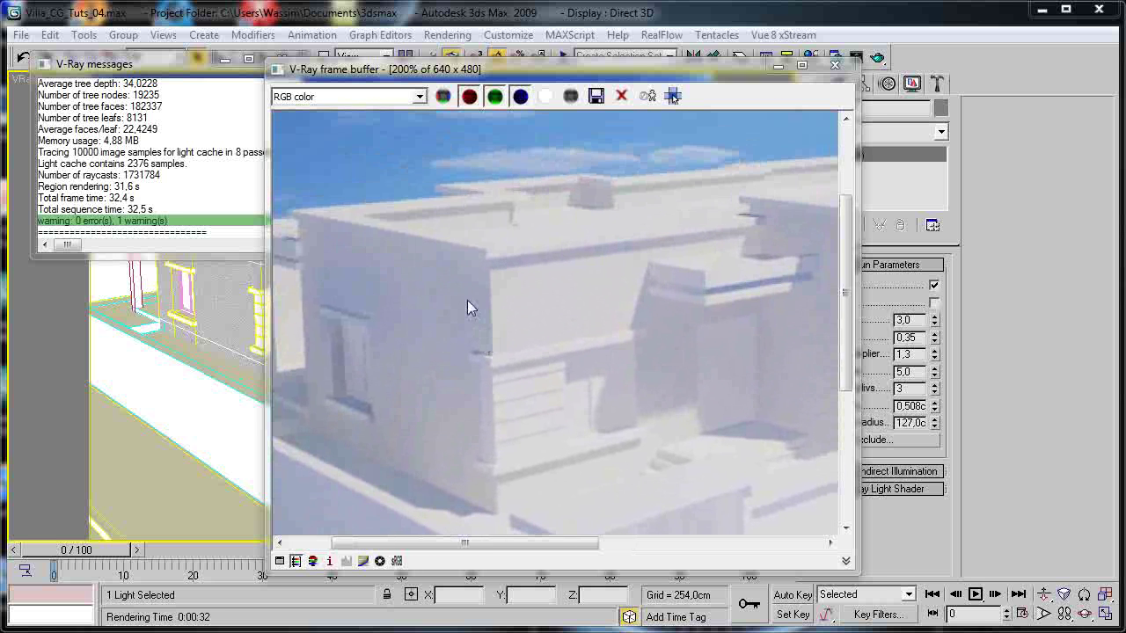
{"action": "scroll", "coordinate": [467, 299], "scroll_direction": "down", "scroll_amount": 1}
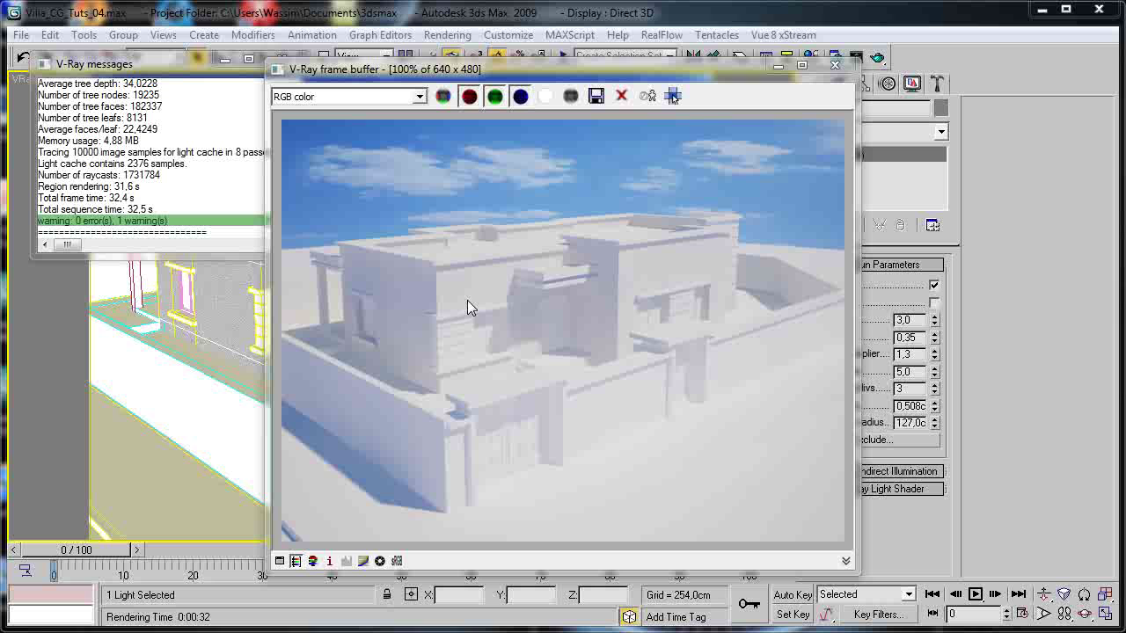
{"action": "left_click", "coordinate": [836, 66]}
Darken Color #1 of the Walls noise map to a dark grey.
{"action": "key", "text": "m"}
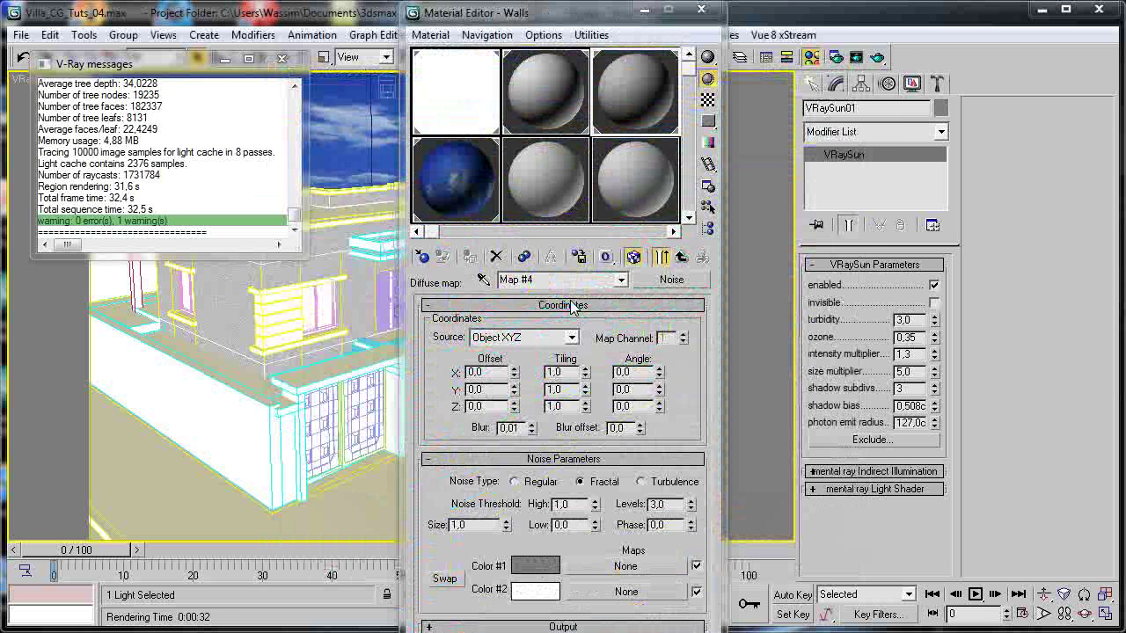
{"action": "left_click", "coordinate": [535, 565]}
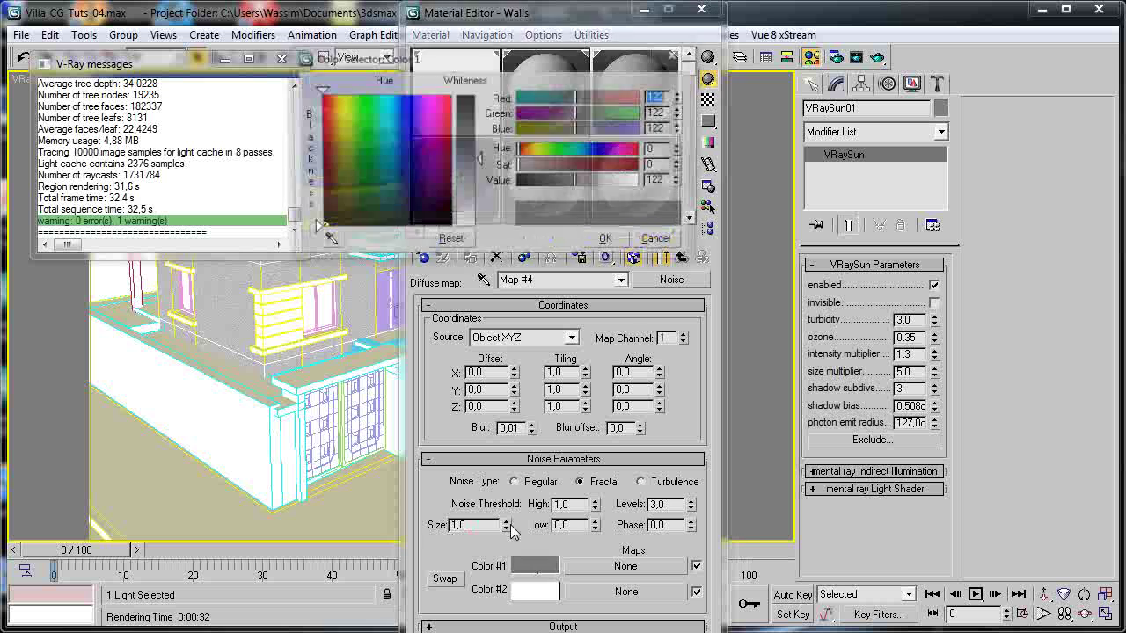
{"action": "left_click_drag", "start_coordinate": [478, 141], "coordinate": [479, 127]}
{"action": "left_click", "coordinate": [591, 242]}
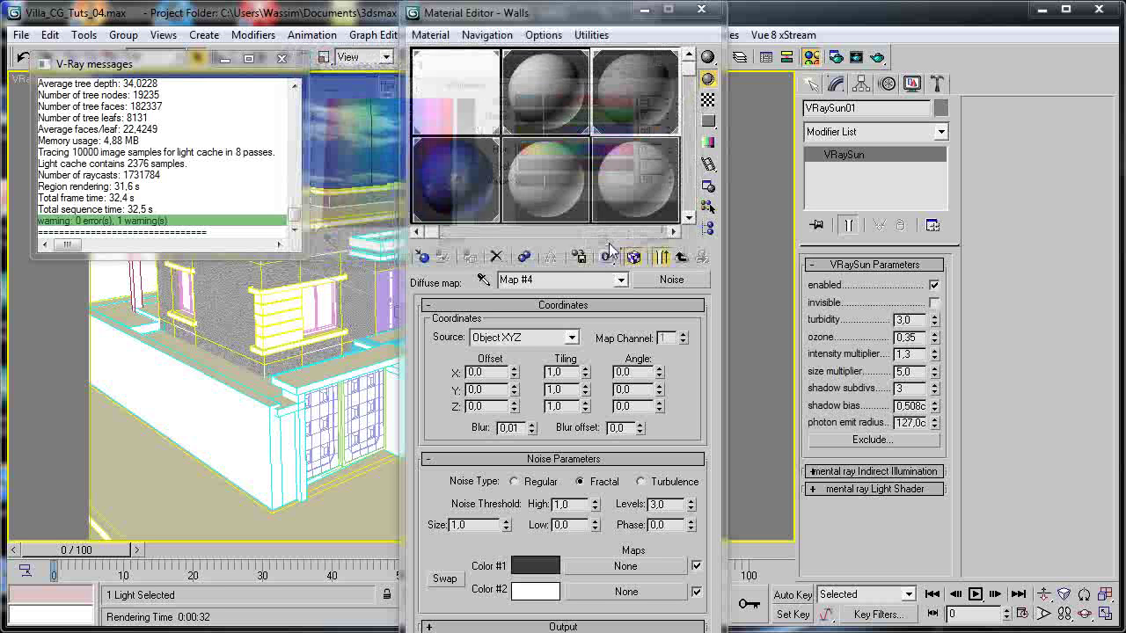
Render VRayPhysicalCamera02 with the darker noise colour, examine the emerging walls enlarged, and stop the render.
{"action": "left_click", "coordinate": [877, 58]}
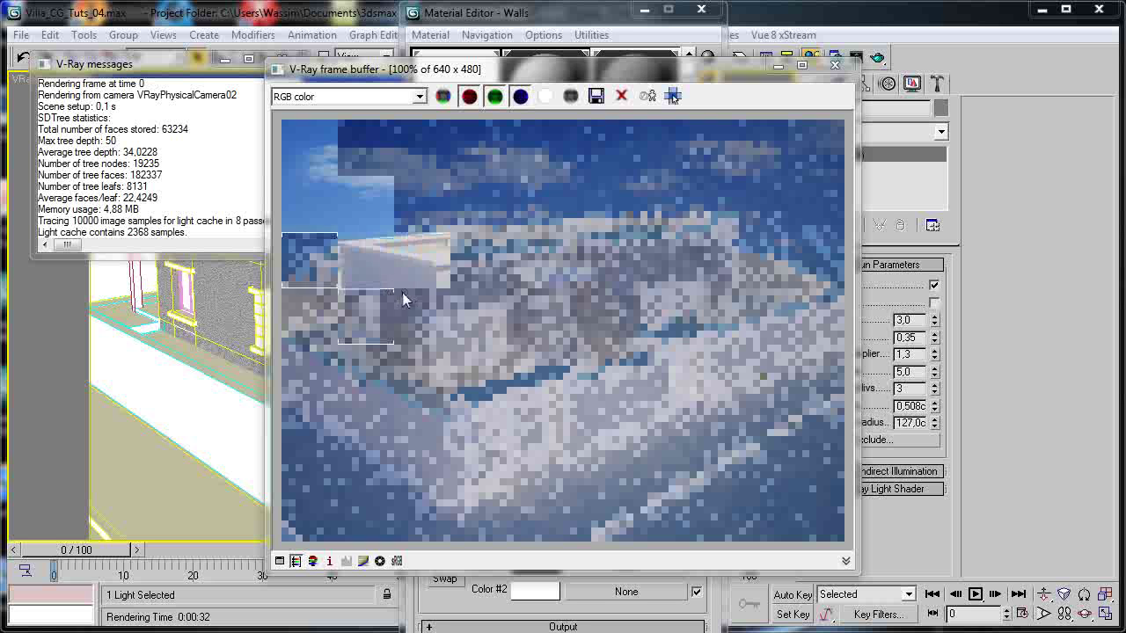
{"action": "scroll", "coordinate": [399, 307], "scroll_direction": "up", "scroll_amount": 2}
{"action": "middle_click_drag", "start_coordinate": [381, 258], "coordinate": [389, 336]}
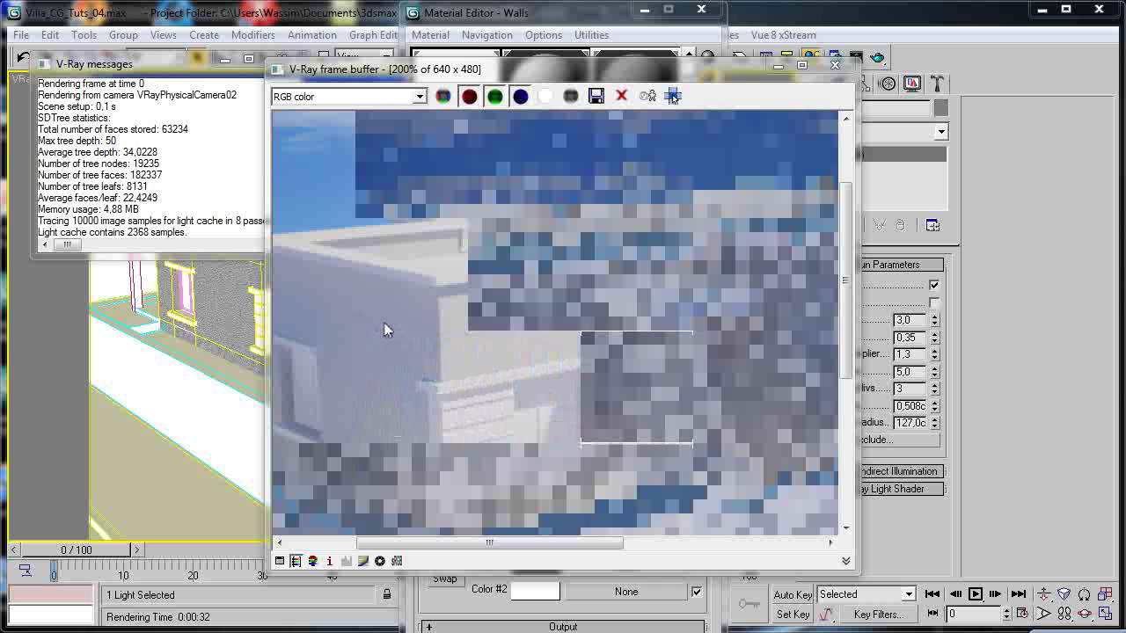
{"action": "scroll", "coordinate": [394, 336], "scroll_direction": "down", "scroll_amount": 2}
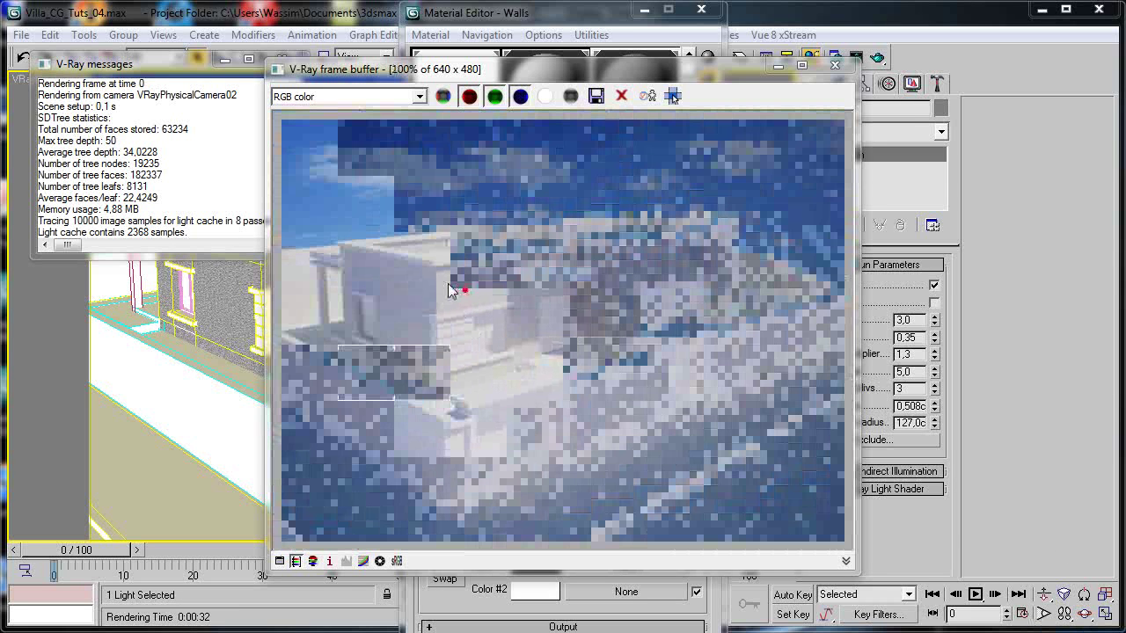
{"action": "scroll", "coordinate": [414, 306], "scroll_direction": "up", "scroll_amount": 1}
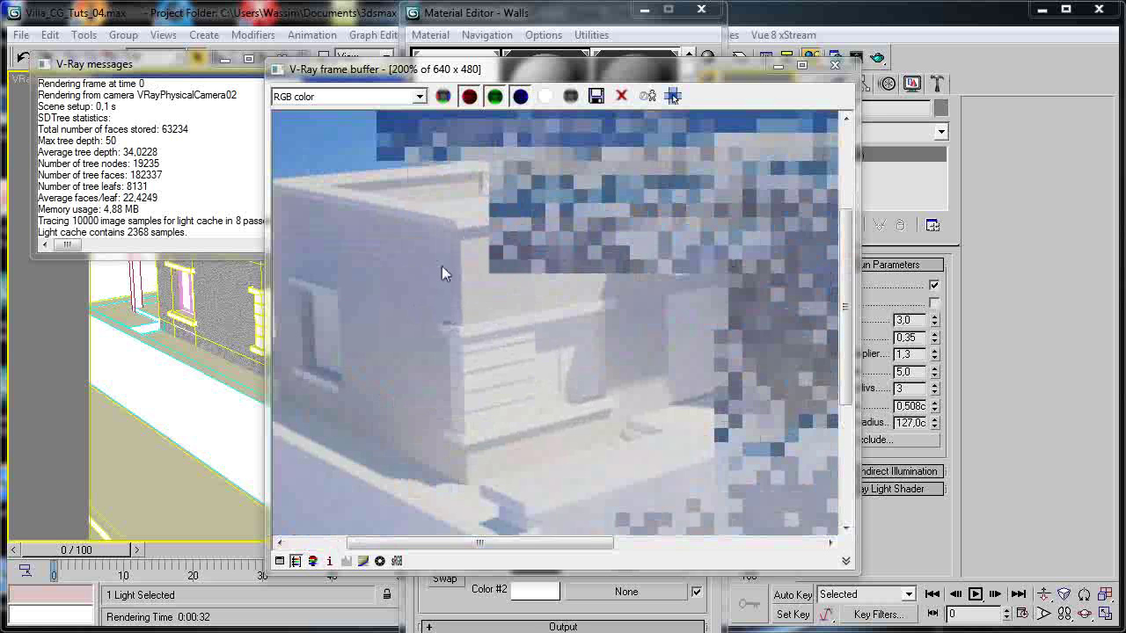
{"action": "middle_click_drag", "start_coordinate": [475, 305], "coordinate": [395, 301]}
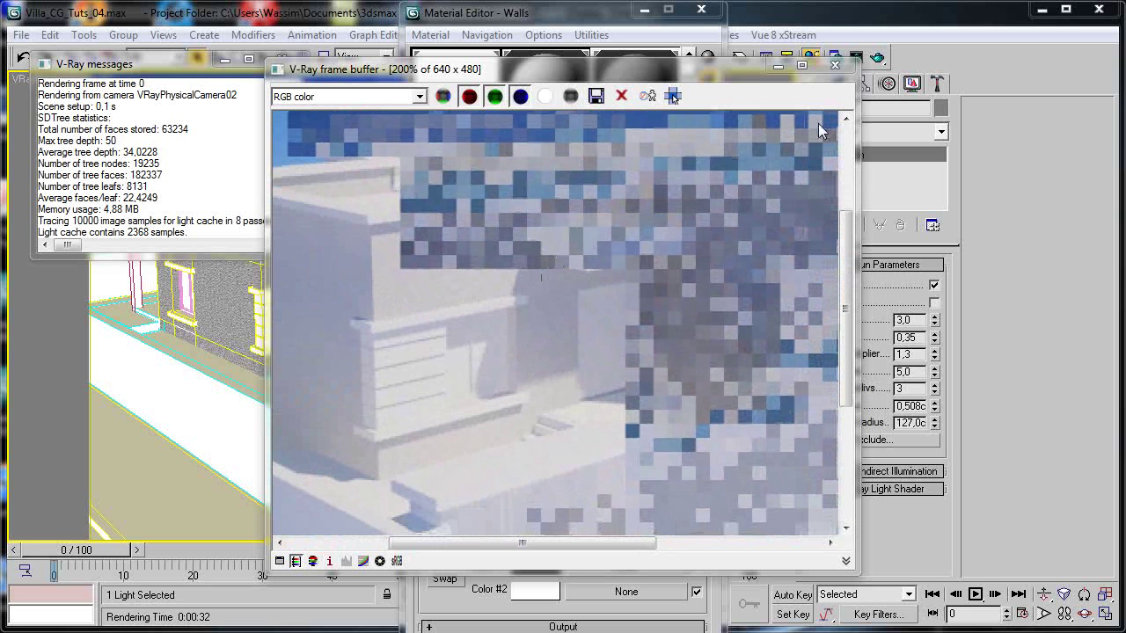
{"action": "left_click", "coordinate": [836, 66]}
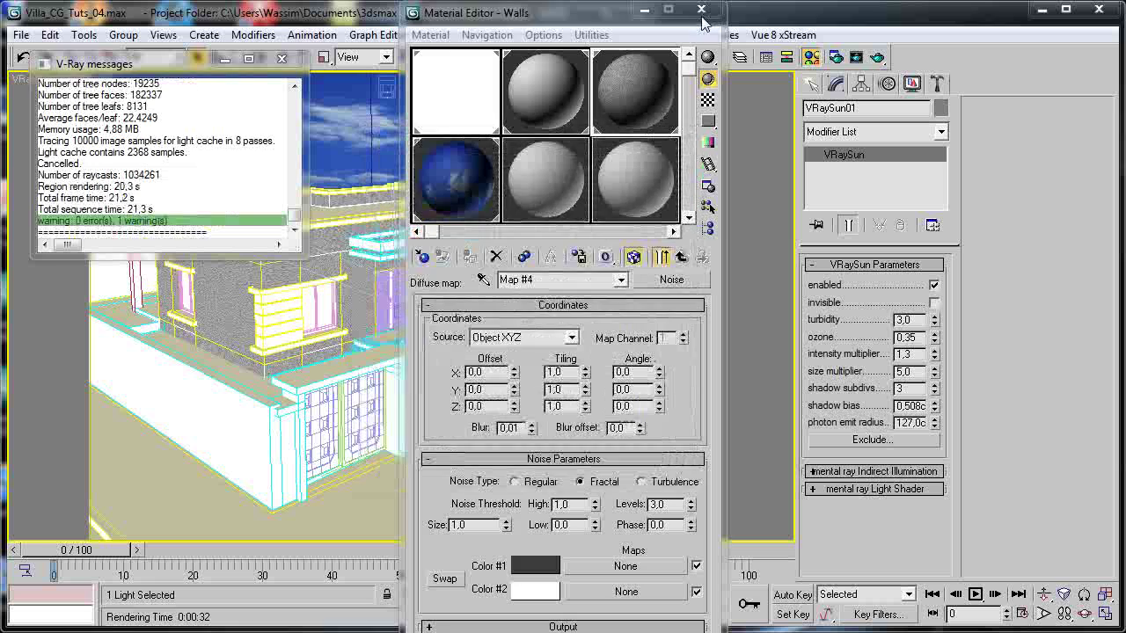
{"action": "left_click", "coordinate": [281, 58]}
Look at the villa through VRayPhysicalCamera03, VRayPhysicalCamera04 and VRayPhysicalCamera01, ending on the VRayPhysicalCamera03 view.
{"action": "left_click", "coordinate": [62, 79]}
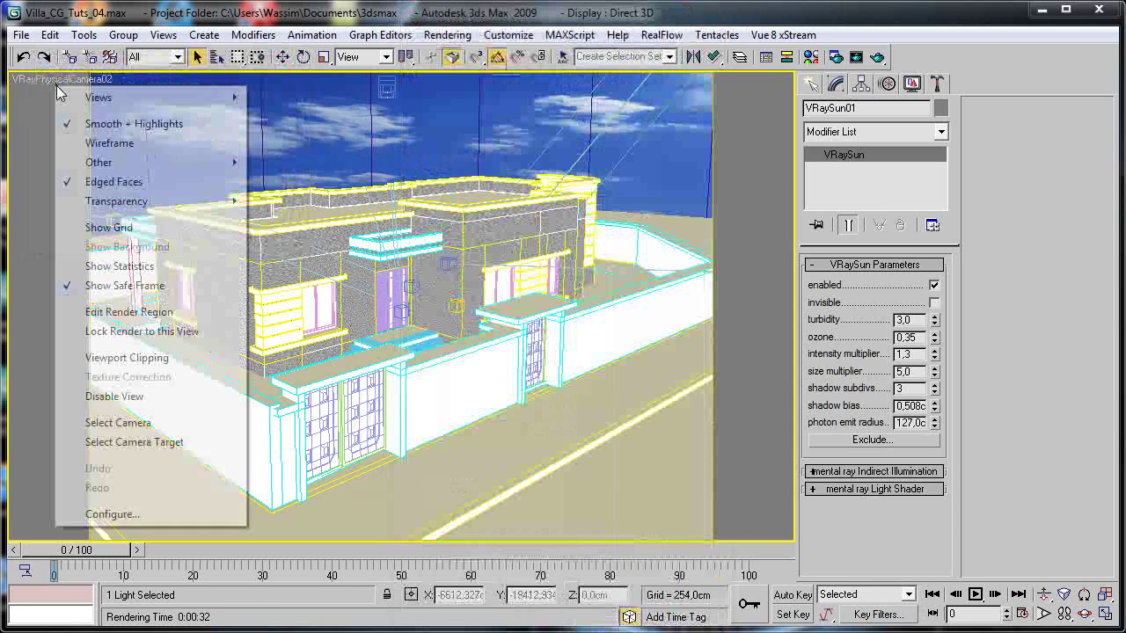
{"action": "left_click", "coordinate": [391, 15]}
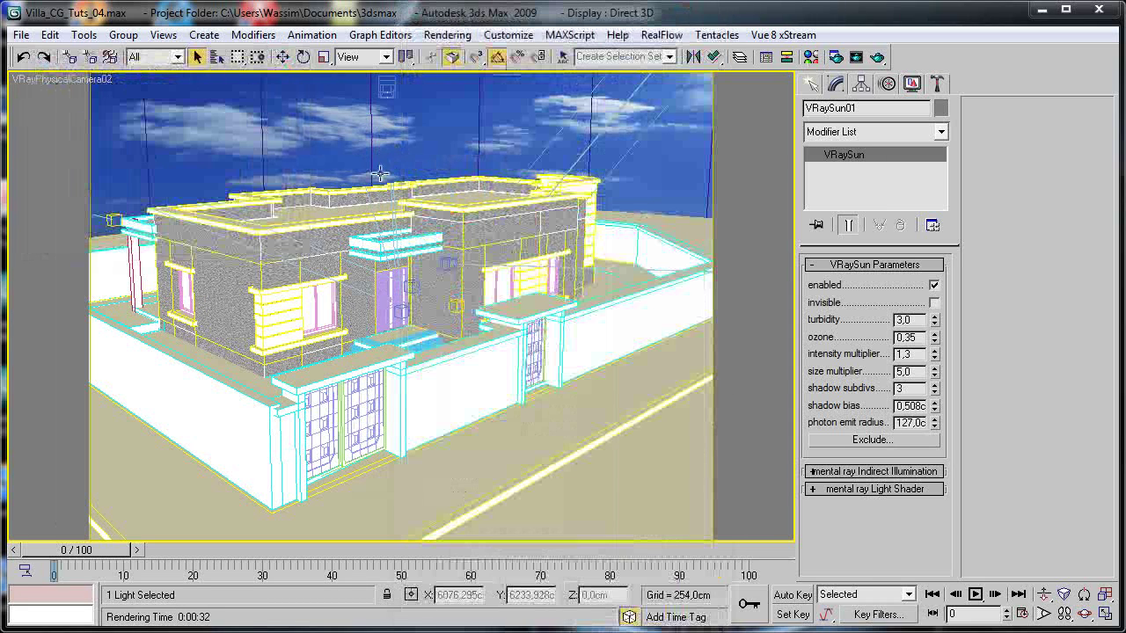
{"action": "key", "text": "c"}
{"action": "double_click", "coordinate": [541, 264]}
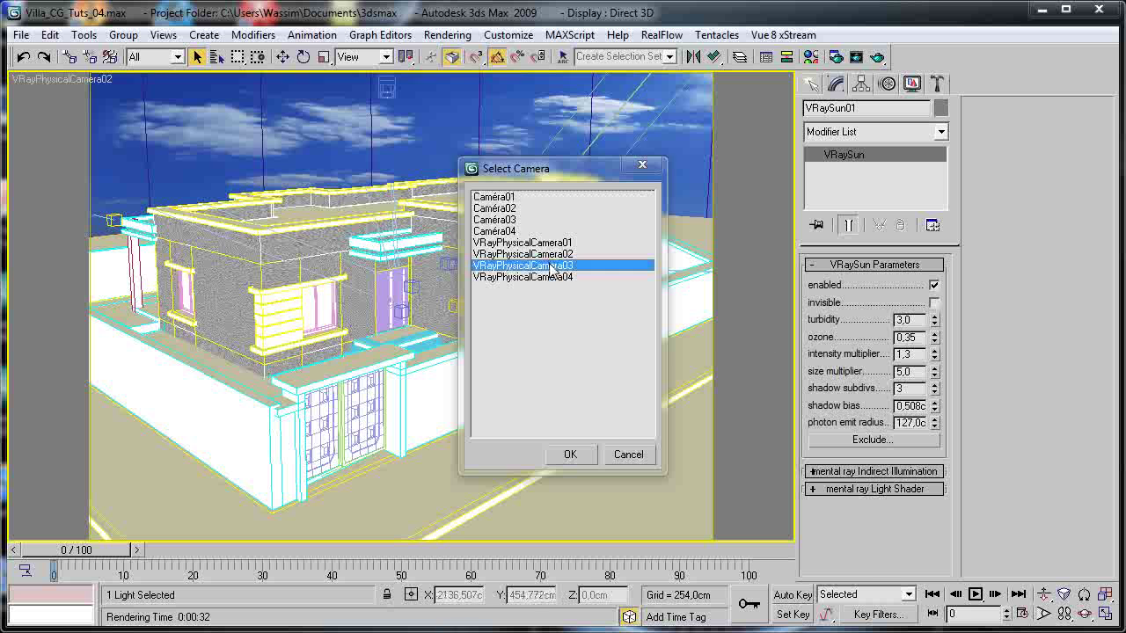
{"action": "key", "text": "c"}
{"action": "double_click", "coordinate": [516, 277]}
{"action": "key", "text": "c"}
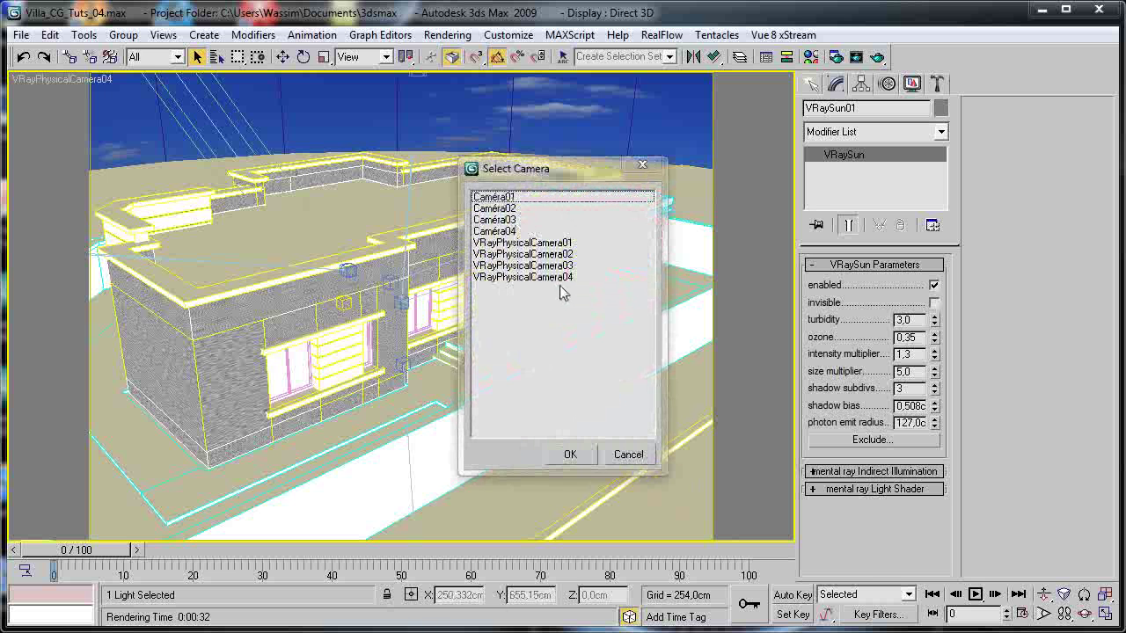
{"action": "double_click", "coordinate": [525, 277]}
{"action": "key", "text": "c"}
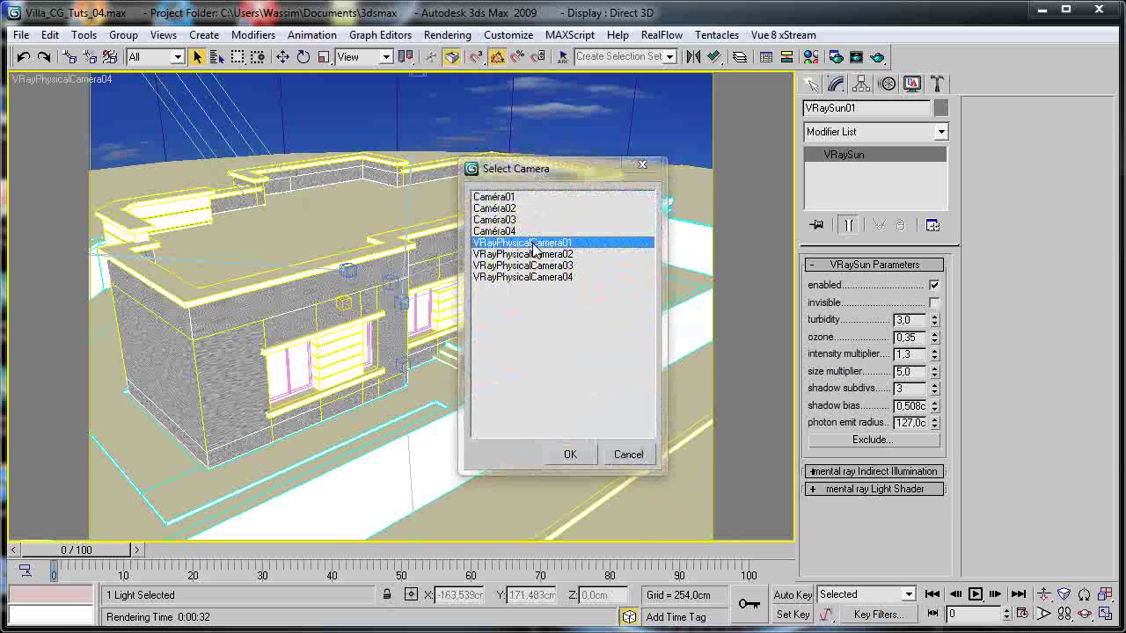
{"action": "double_click", "coordinate": [523, 243]}
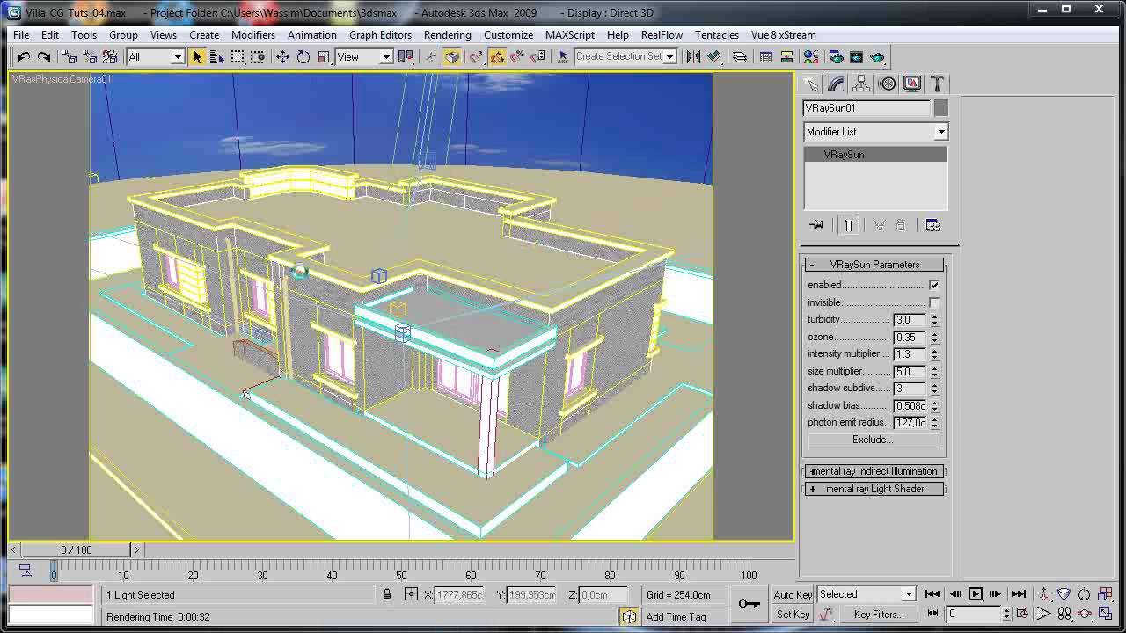
{"action": "key", "text": "c"}
{"action": "double_click", "coordinate": [522, 265]}
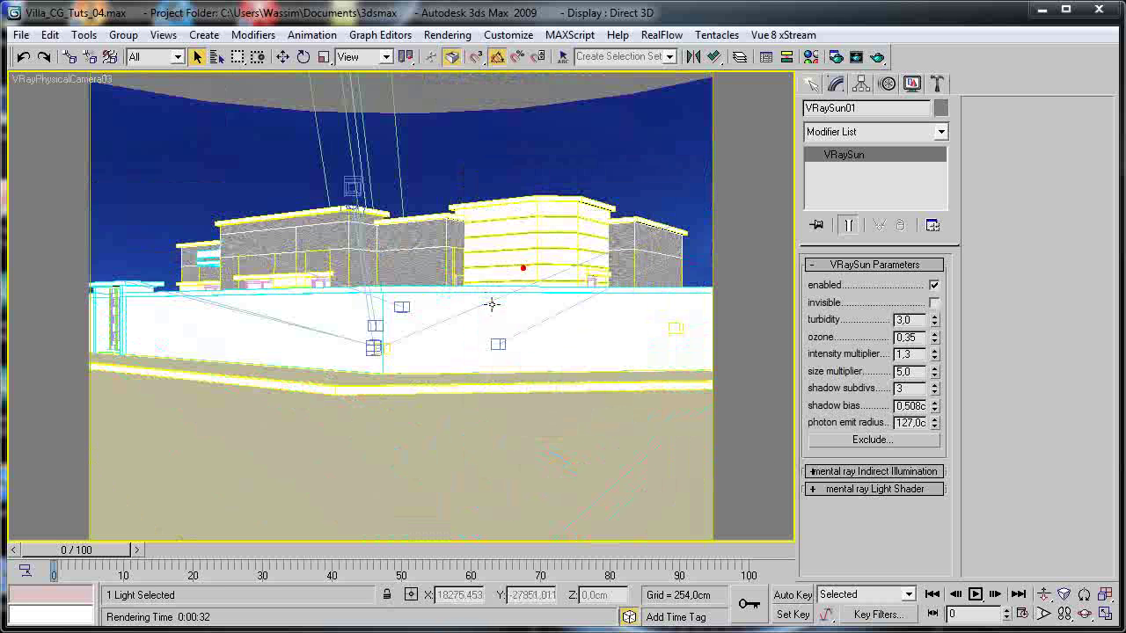
Dolly VRayPhysicalCamera03 close to the villa walls, test-render the view, and examine the wall noise in the frame buffer.
{"action": "left_click", "coordinate": [1042, 613]}
{"action": "left_click_drag", "start_coordinate": [428, 337], "coordinate": [495, 211]}
{"action": "right_click", "coordinate": [447, 193]}
{"action": "left_click", "coordinate": [1044, 596]}
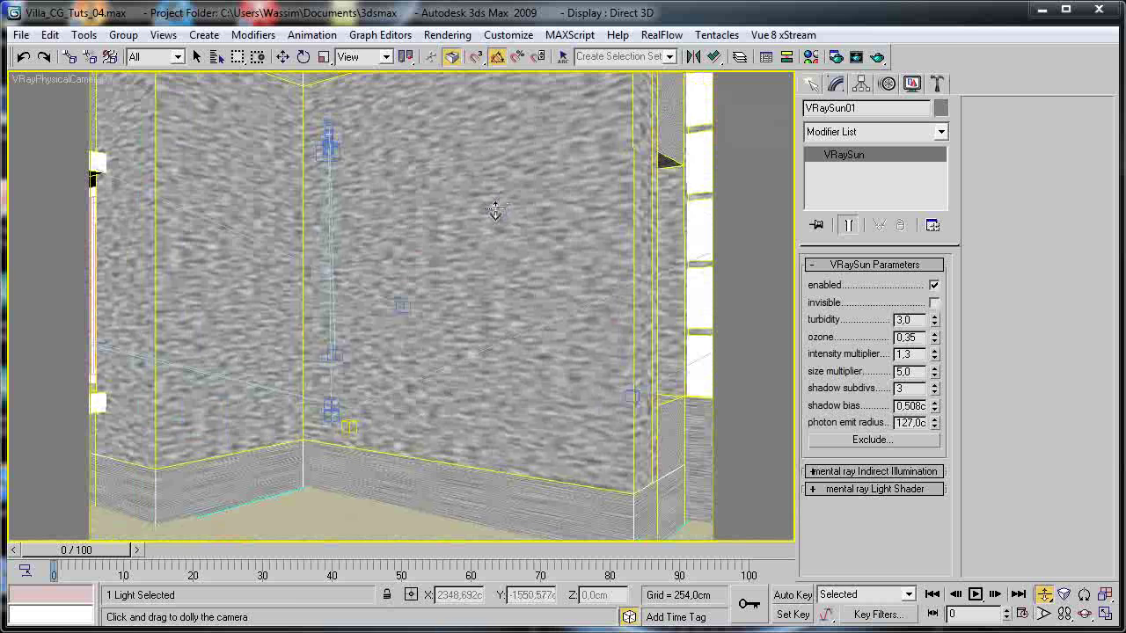
{"action": "left_click", "coordinate": [879, 58]}
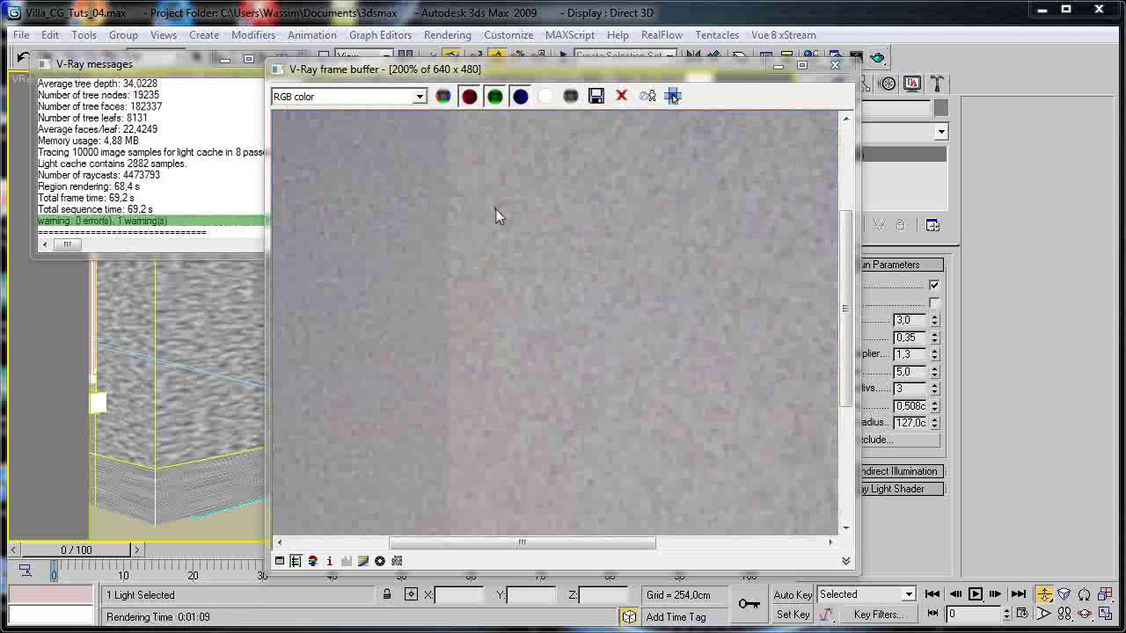
{"action": "middle_click_drag", "start_coordinate": [507, 237], "coordinate": [529, 214]}
{"action": "scroll", "coordinate": [529, 214], "scroll_direction": "down", "scroll_amount": 1}
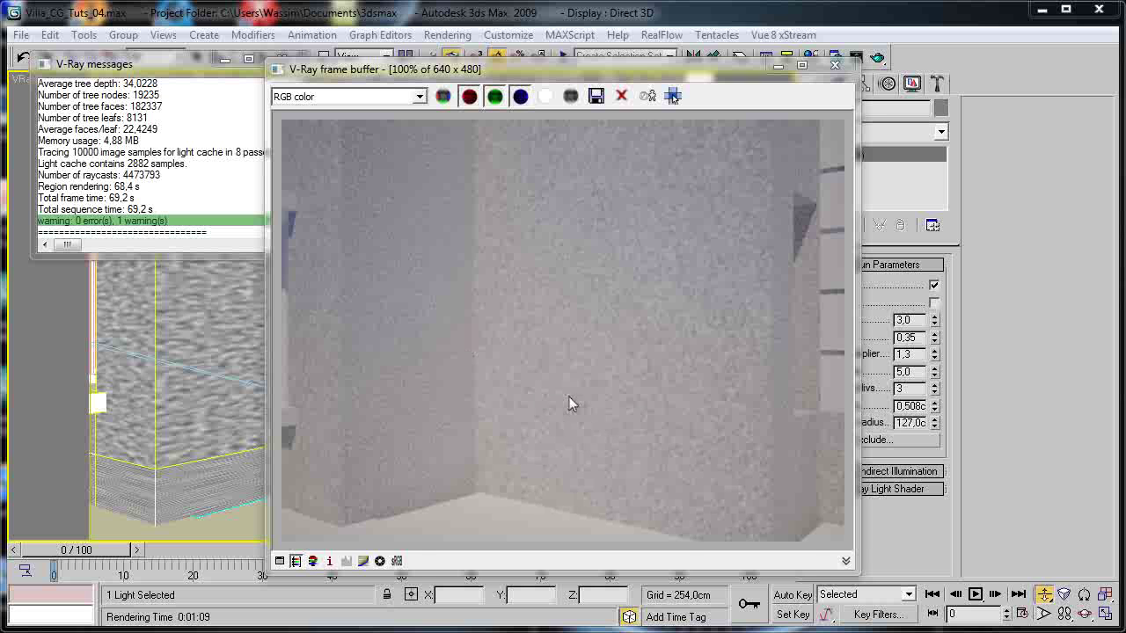
{"action": "scroll", "coordinate": [569, 402], "scroll_direction": "up", "scroll_amount": 1}
{"action": "scroll", "coordinate": [590, 378], "scroll_direction": "down", "scroll_amount": 1}
{"action": "left_click", "coordinate": [835, 65]}
{"action": "left_click", "coordinate": [292, 59]}
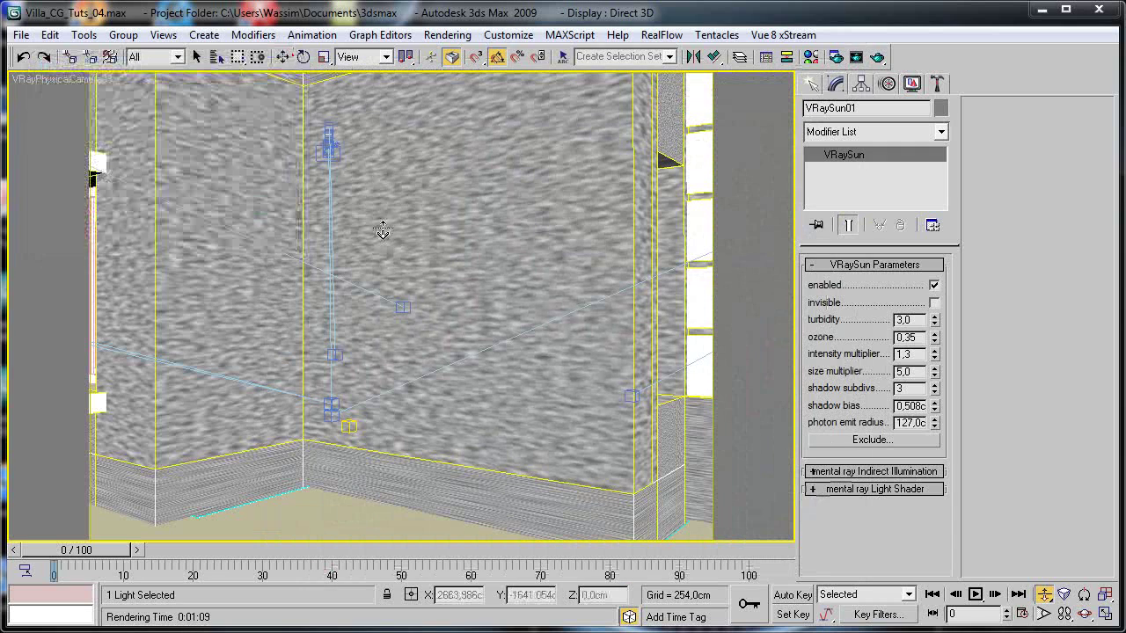
Dolly VRayPhysicalCamera03 back out until the villa and its boundary wall are both in view.
{"action": "left_click", "coordinate": [1045, 595]}
{"action": "left_click_drag", "start_coordinate": [431, 264], "coordinate": [402, 320]}
{"action": "right_click", "coordinate": [402, 320]}
Select all scene objects that use the Walls material.
{"action": "key", "text": "m"}
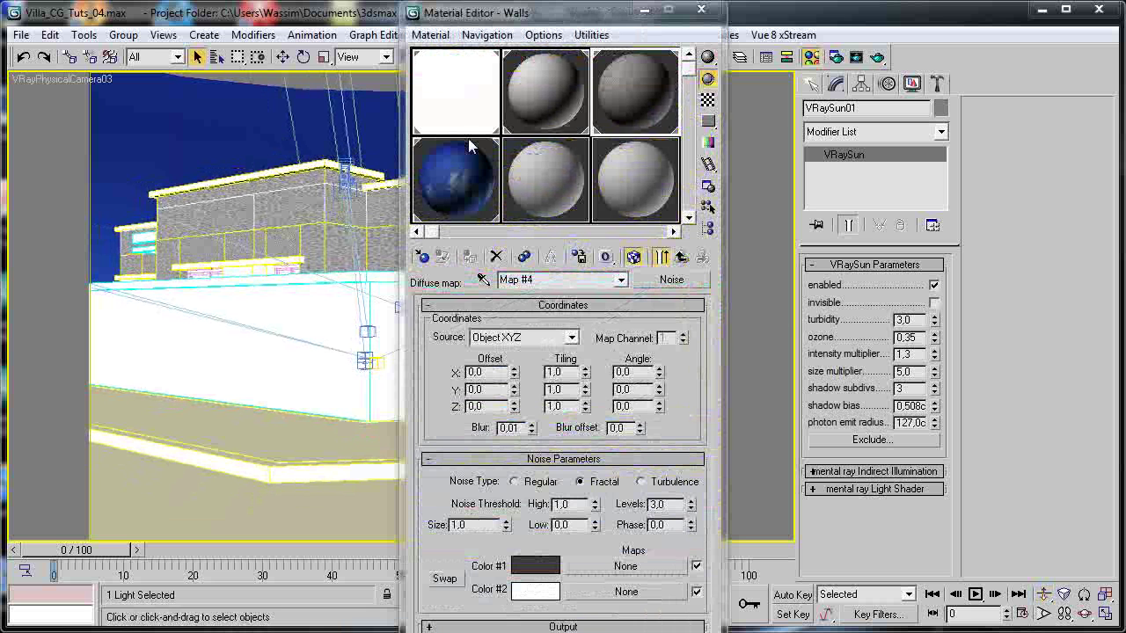
{"action": "right_click", "coordinate": [607, 105]}
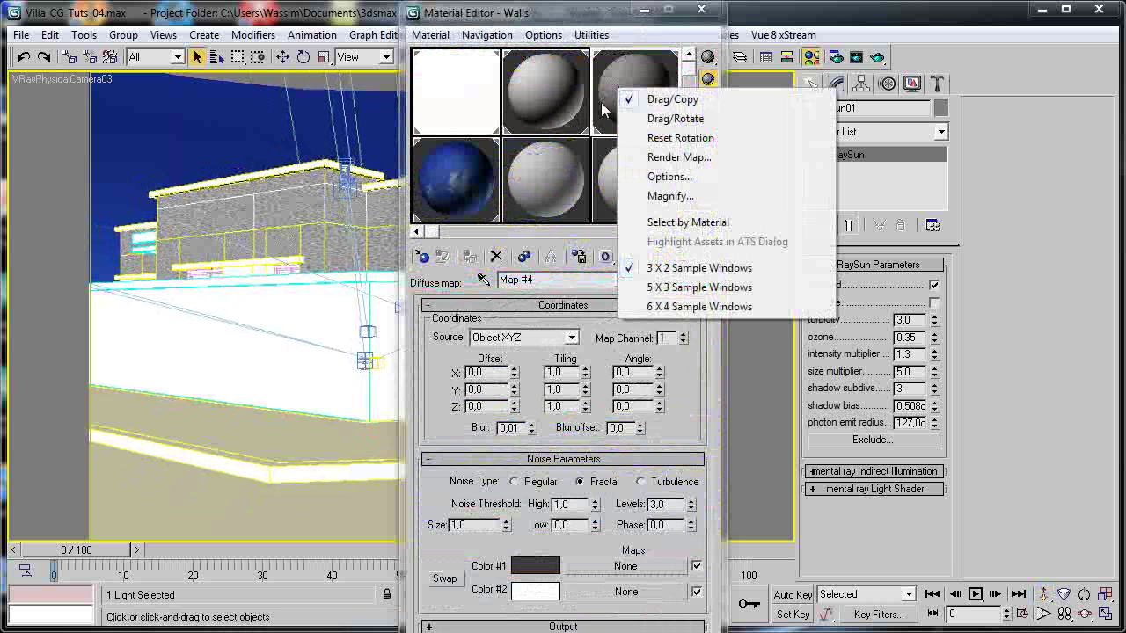
{"action": "left_click", "coordinate": [656, 222]}
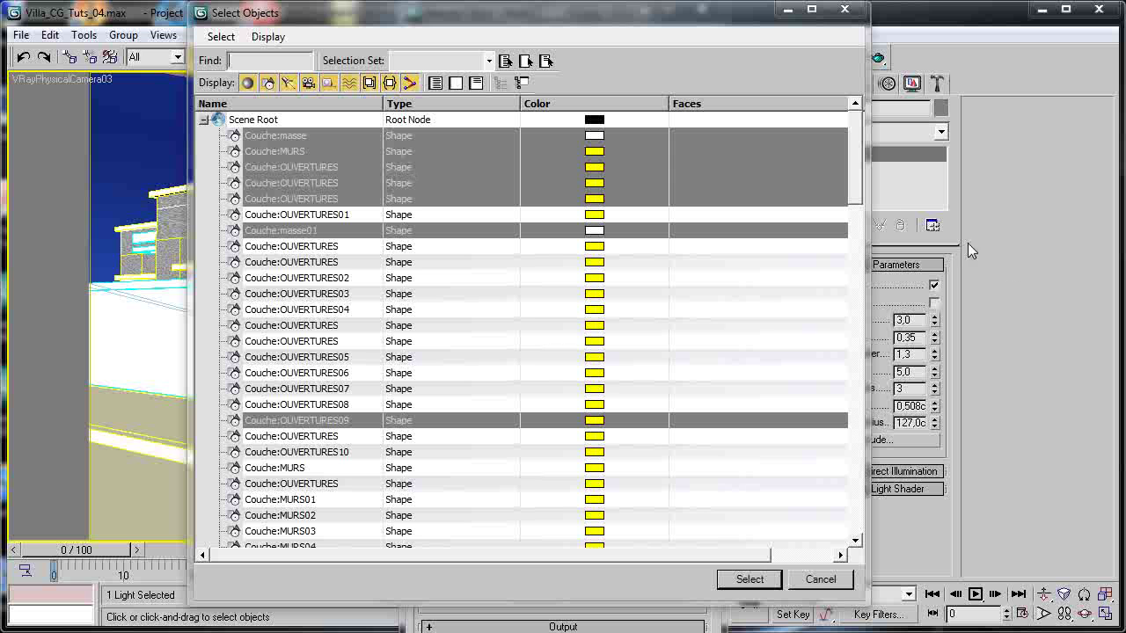
{"action": "mouse_move", "coordinate": [860, 158]}
{"action": "left_mouse_down"}
{"action": "mouse_move", "coordinate": [864, 422]}
{"action": "mouse_move", "coordinate": [850, 284]}
{"action": "mouse_move", "coordinate": [858, 149]}
{"action": "left_mouse_up"}
{"action": "left_click", "coordinate": [747, 580]}
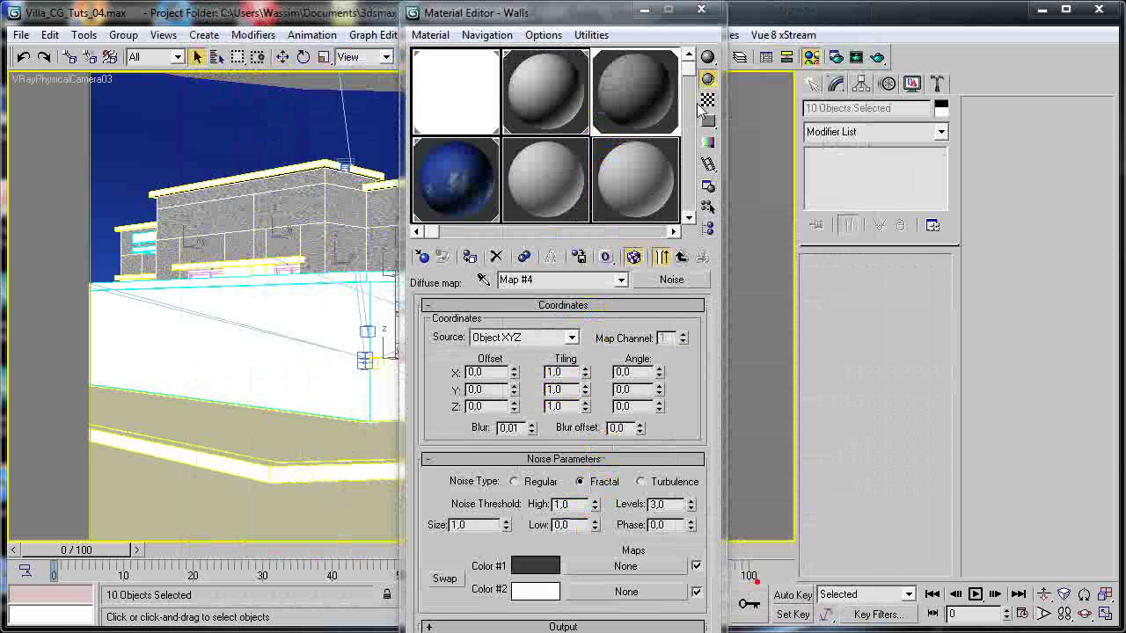
Apply a UVW Mapping modifier with Box mapping to the selected wall objects and fit it to them.
{"action": "left_click", "coordinate": [913, 134]}
{"action": "left_click_drag", "start_coordinate": [946, 165], "coordinate": [958, 533]}
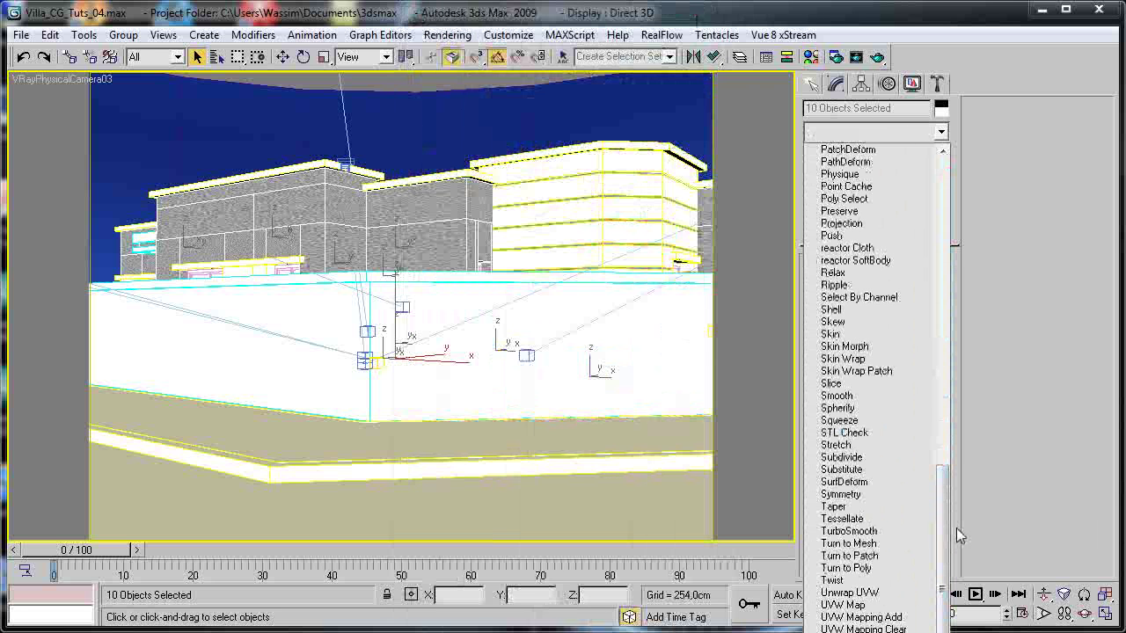
{"action": "left_click", "coordinate": [888, 606]}
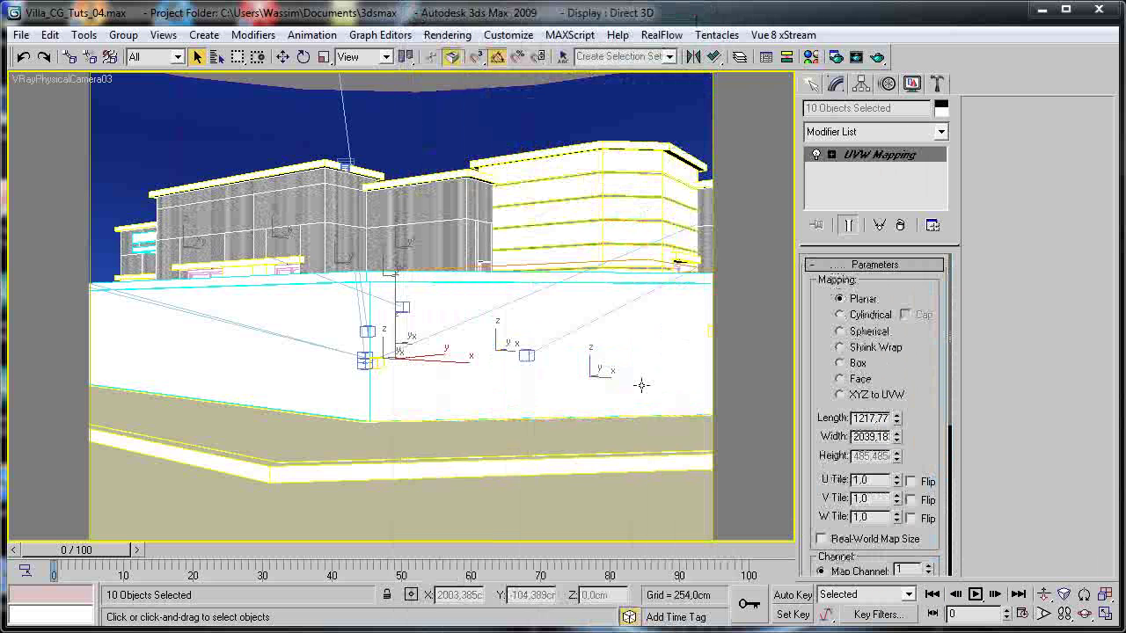
{"action": "left_click", "coordinate": [843, 363]}
{"action": "left_click_drag", "start_coordinate": [802, 363], "coordinate": [802, 261]}
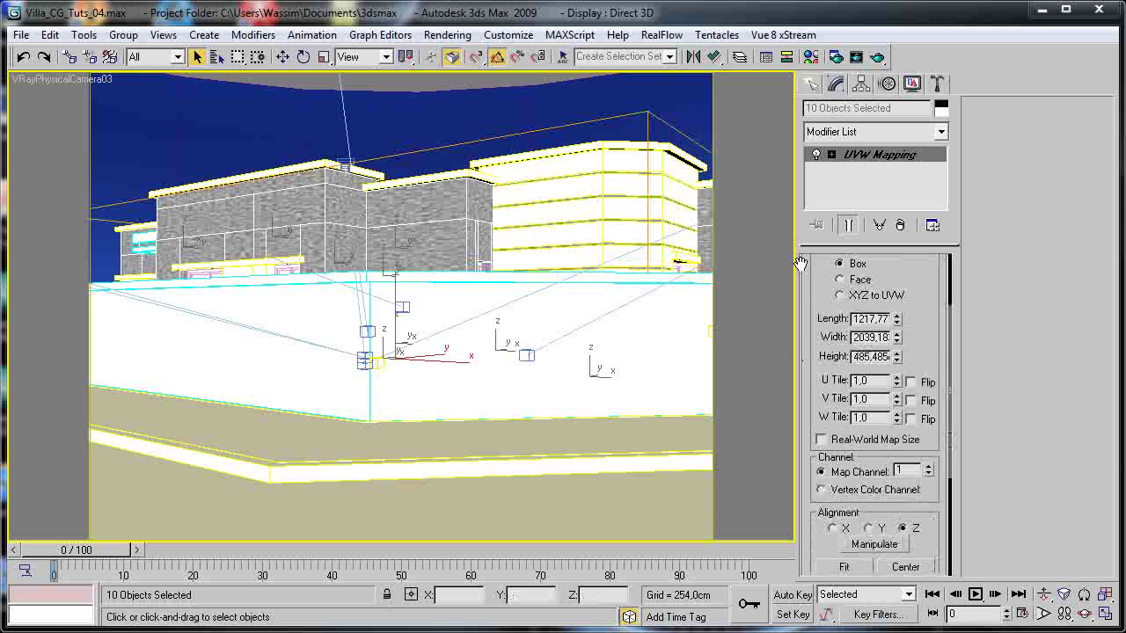
{"action": "left_click", "coordinate": [842, 563]}
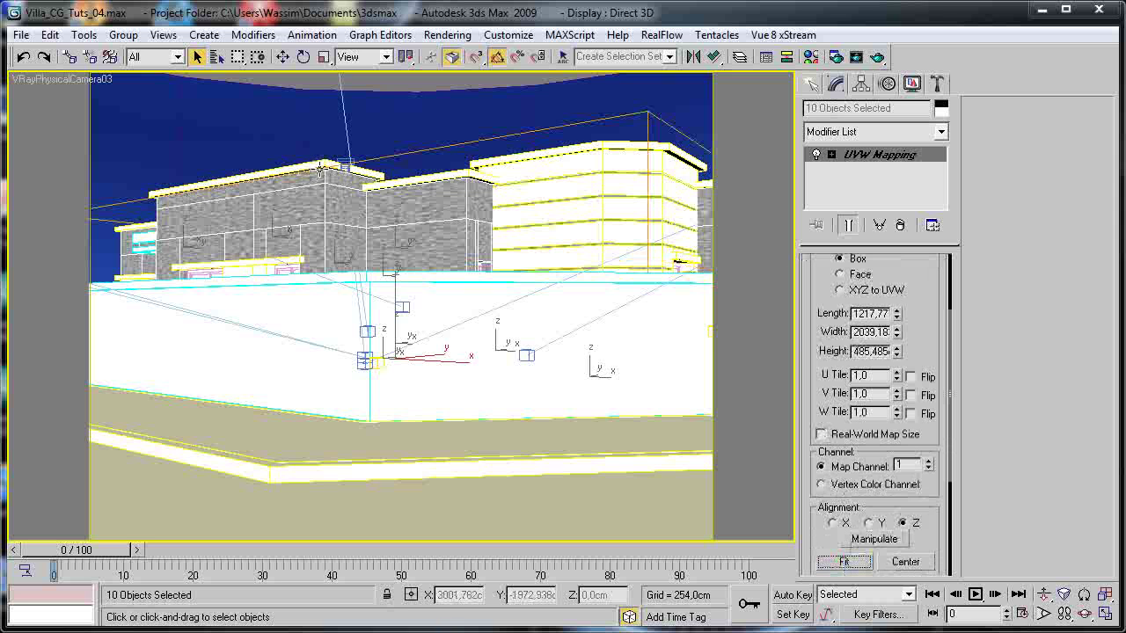
Dolly VRayPhysicalCamera03 up close to the box-mapped walls, test-render the view, and examine the noise texture in the frame buffer.
{"action": "left_click", "coordinate": [1044, 596]}
{"action": "left_click_drag", "start_coordinate": [505, 334], "coordinate": [452, 264]}
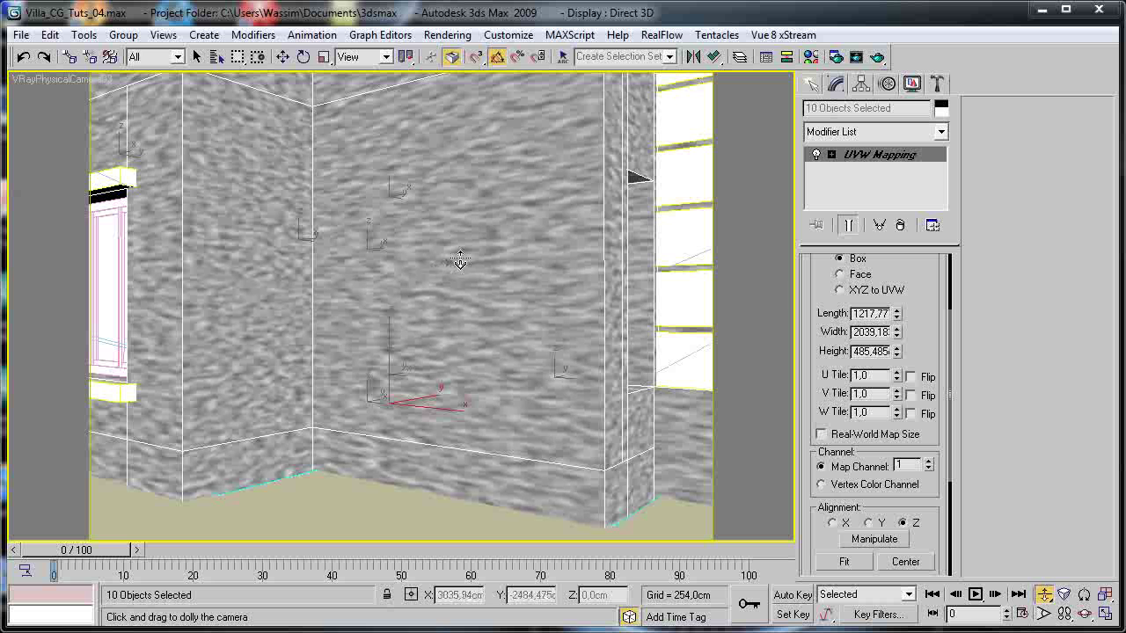
{"action": "left_click", "coordinate": [877, 58]}
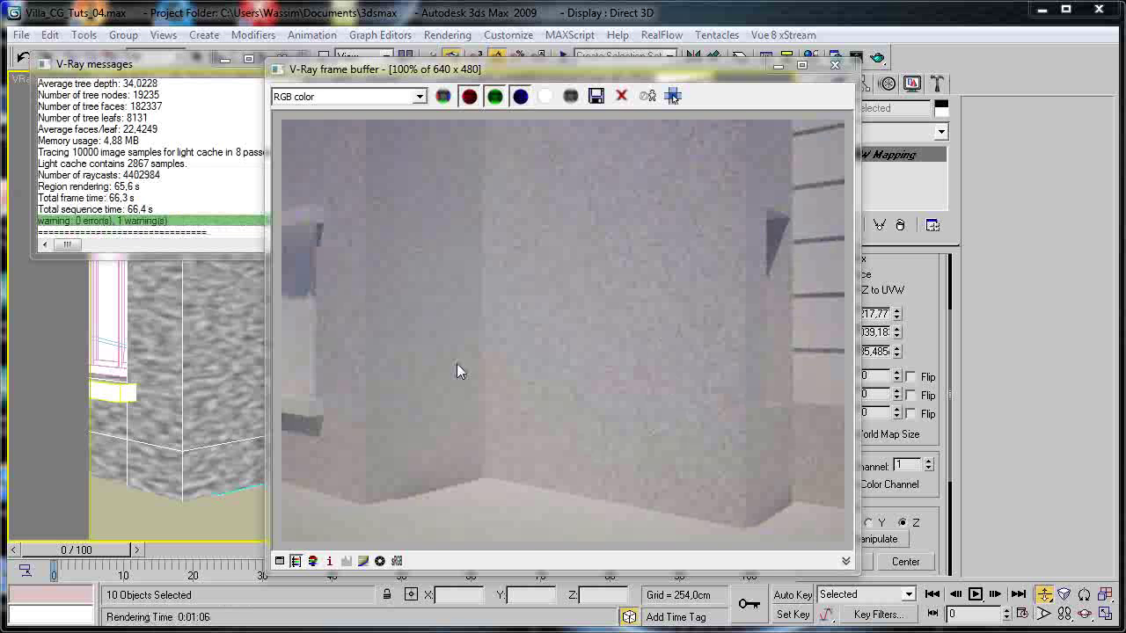
{"action": "scroll", "coordinate": [522, 340], "scroll_direction": "down", "scroll_amount": 2}
{"action": "scroll", "coordinate": [547, 338], "scroll_direction": "up", "scroll_amount": 2}
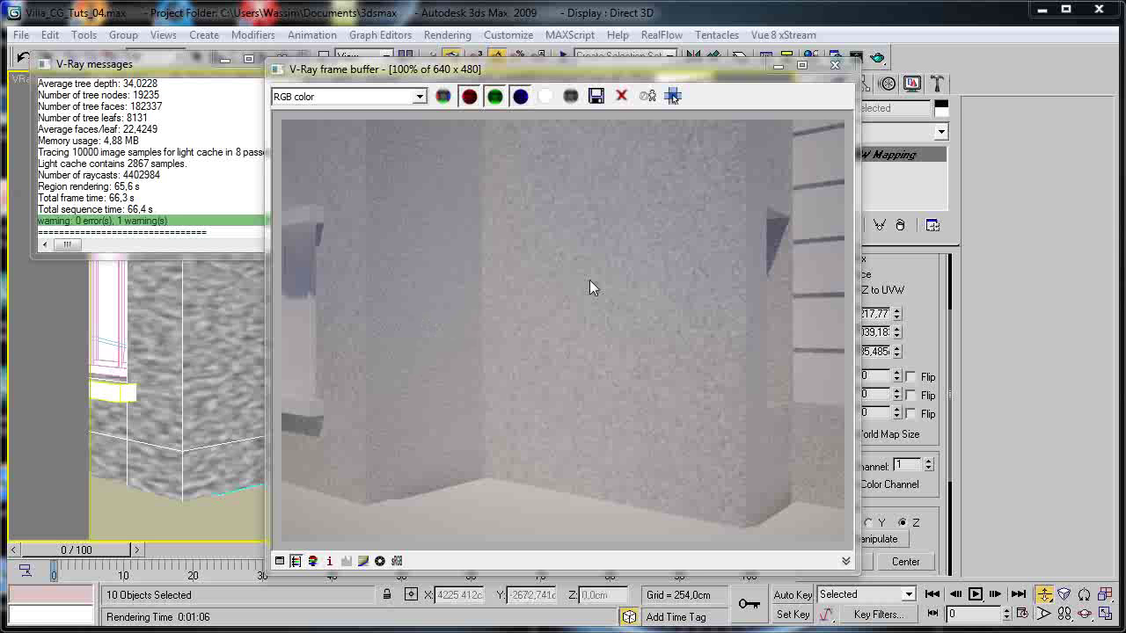
{"action": "left_click_drag", "start_coordinate": [740, 68], "coordinate": [703, 109]}
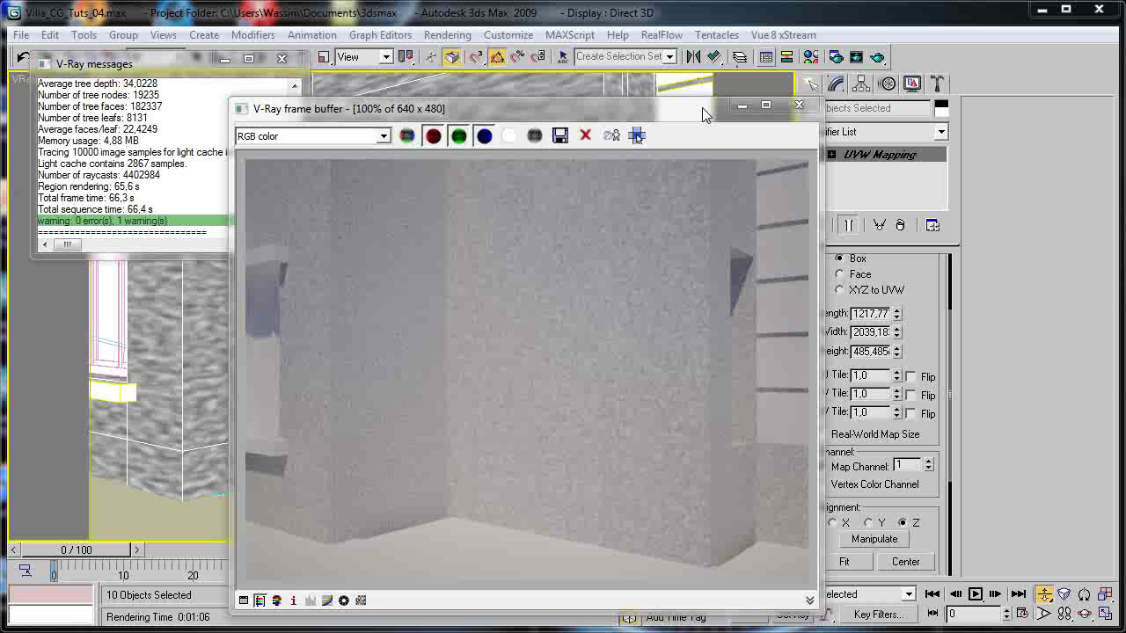
{"action": "left_click", "coordinate": [802, 106]}
{"action": "left_click", "coordinate": [281, 58]}
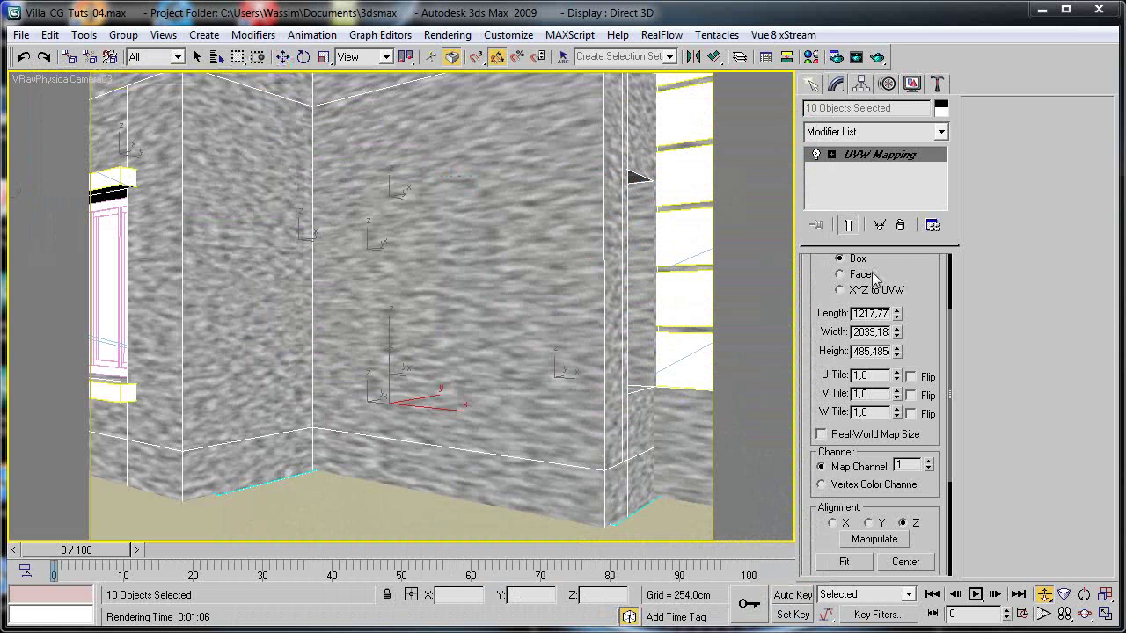
Reduce the walls' UVW Mapping box to a length of about 605 cm, width about 734 cm and height about 422 cm.
{"action": "mouse_move", "coordinate": [897, 337]}
{"action": "left_mouse_down"}
{"action": "mouse_move", "coordinate": [906, 378]}
{"action": "mouse_move", "coordinate": [896, 325]}
{"action": "mouse_move", "coordinate": [905, 339]}
{"action": "left_mouse_up"}
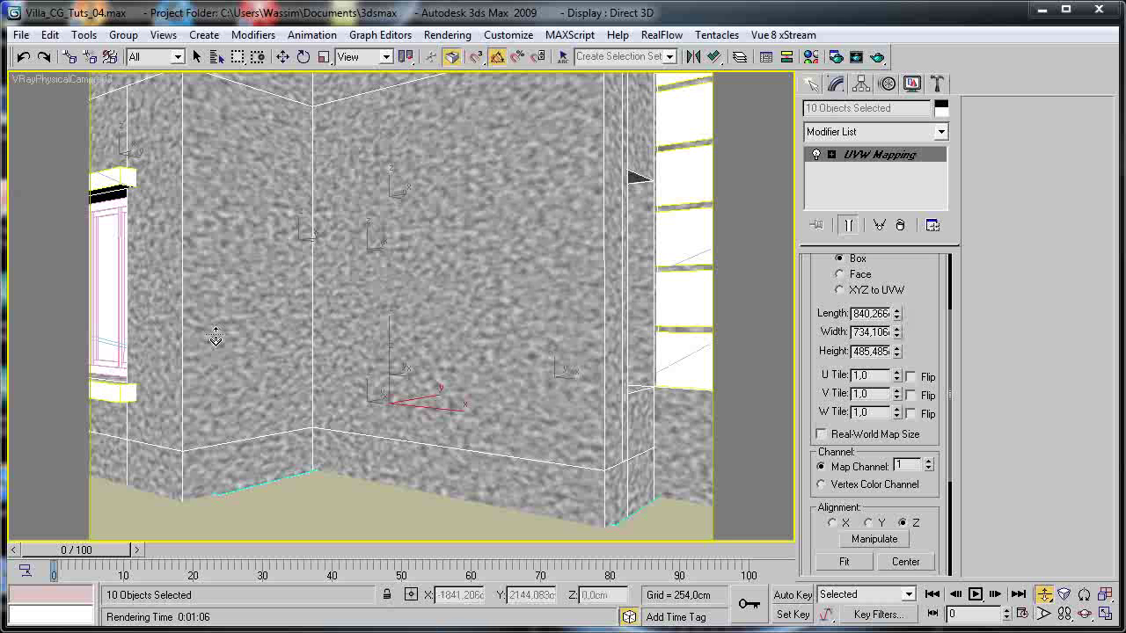
{"action": "left_click_drag", "start_coordinate": [896, 313], "coordinate": [896, 368]}
{"action": "middle_click_drag", "start_coordinate": [455, 271], "coordinate": [461, 287]}
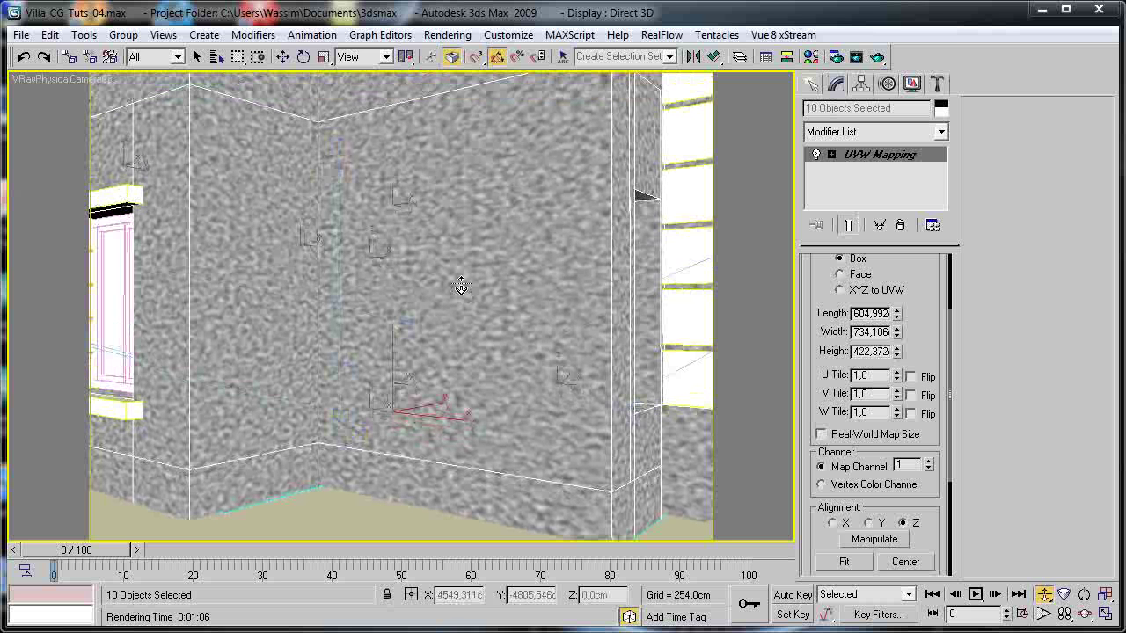
{"action": "key", "text": "p"}
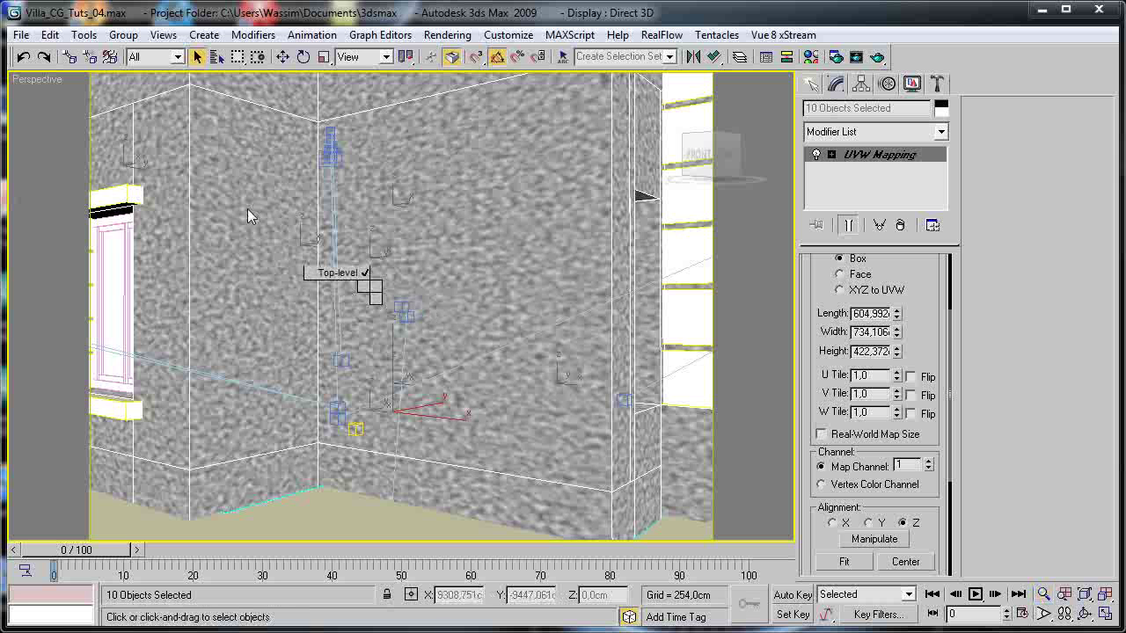
{"action": "key", "text": "c"}
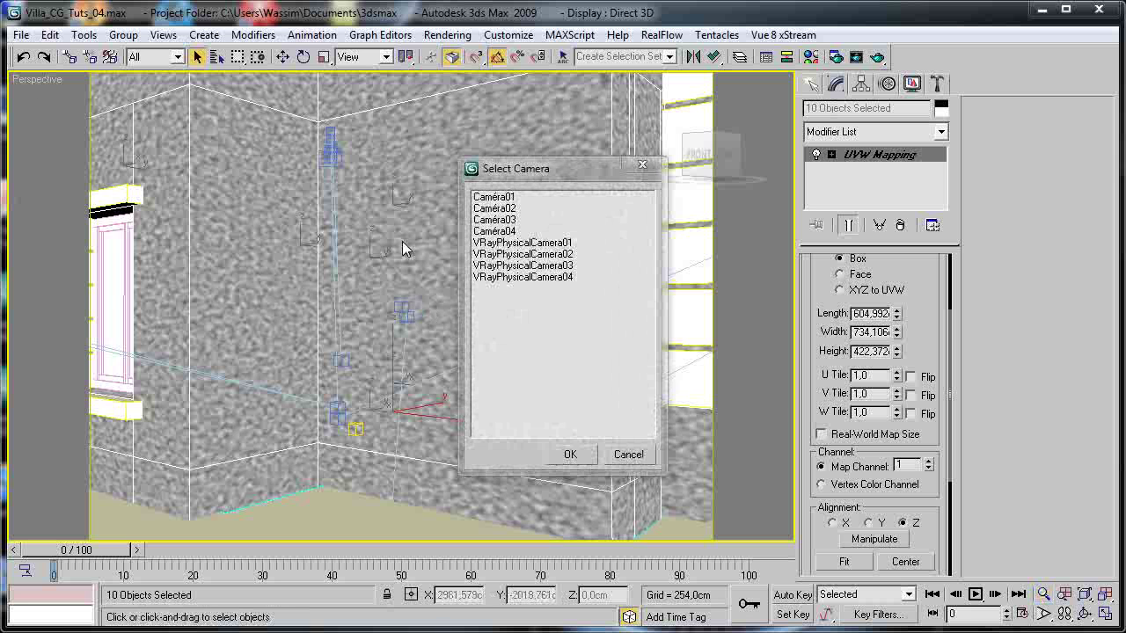
{"action": "left_click", "coordinate": [561, 247]}
{"action": "key", "text": "Return"}
{"action": "key", "text": "c"}
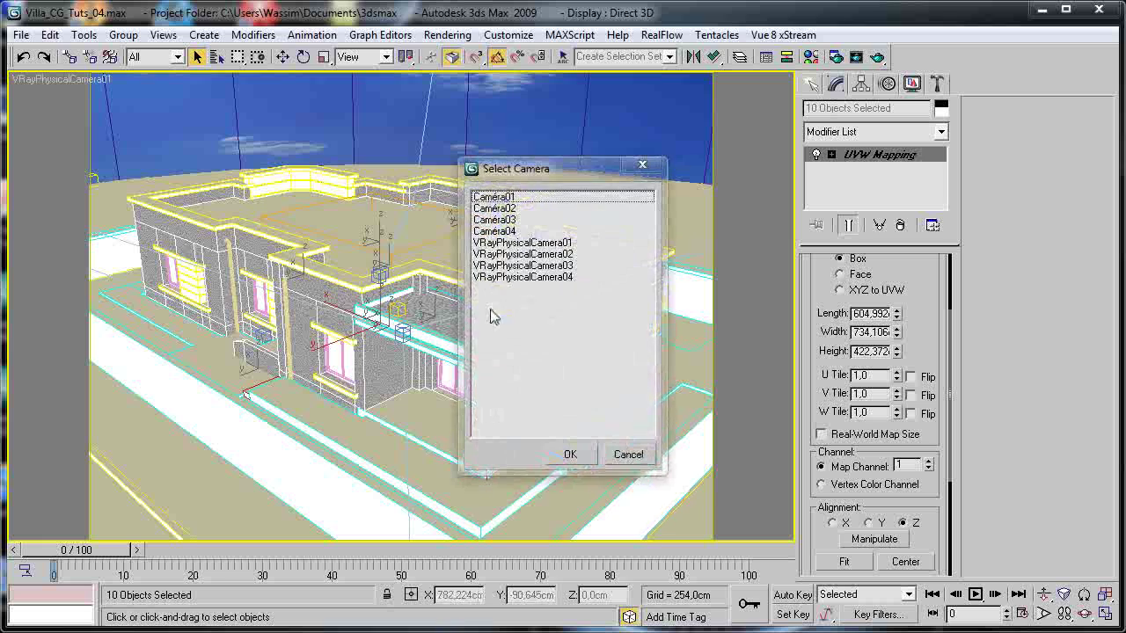
{"action": "left_click", "coordinate": [519, 266]}
{"action": "key", "text": "Return"}
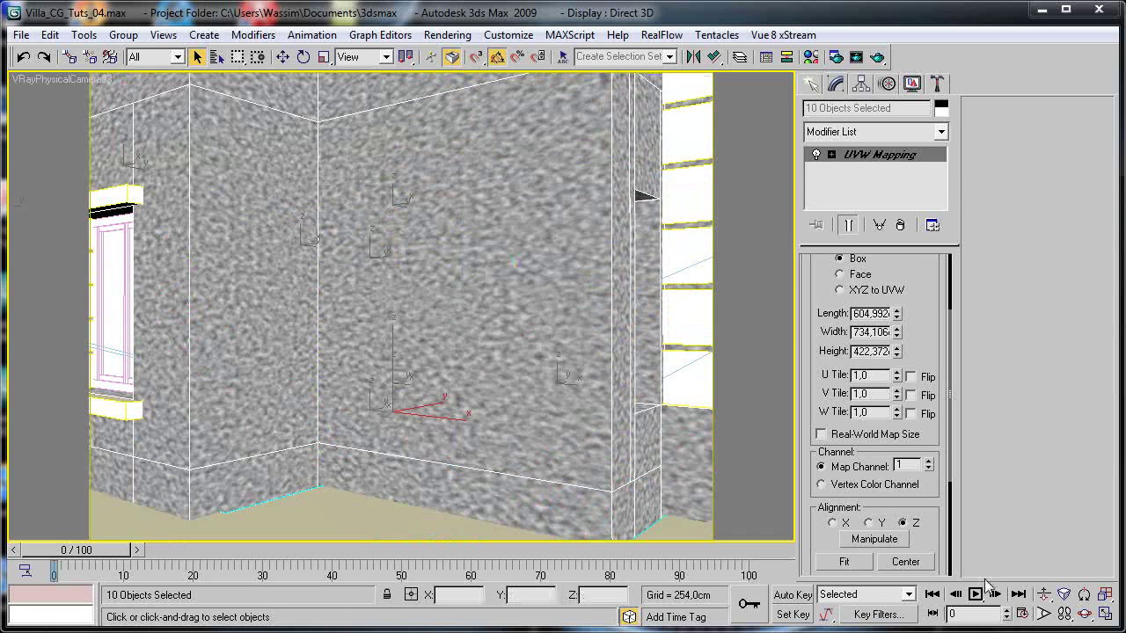
Dolly VRayPhysicalCamera03 back out to show the villa and boundary wall, and switch the viewport to VRayPhysicalCamera02.
{"action": "left_click", "coordinate": [1044, 595]}
{"action": "left_click_drag", "start_coordinate": [392, 399], "coordinate": [423, 470]}
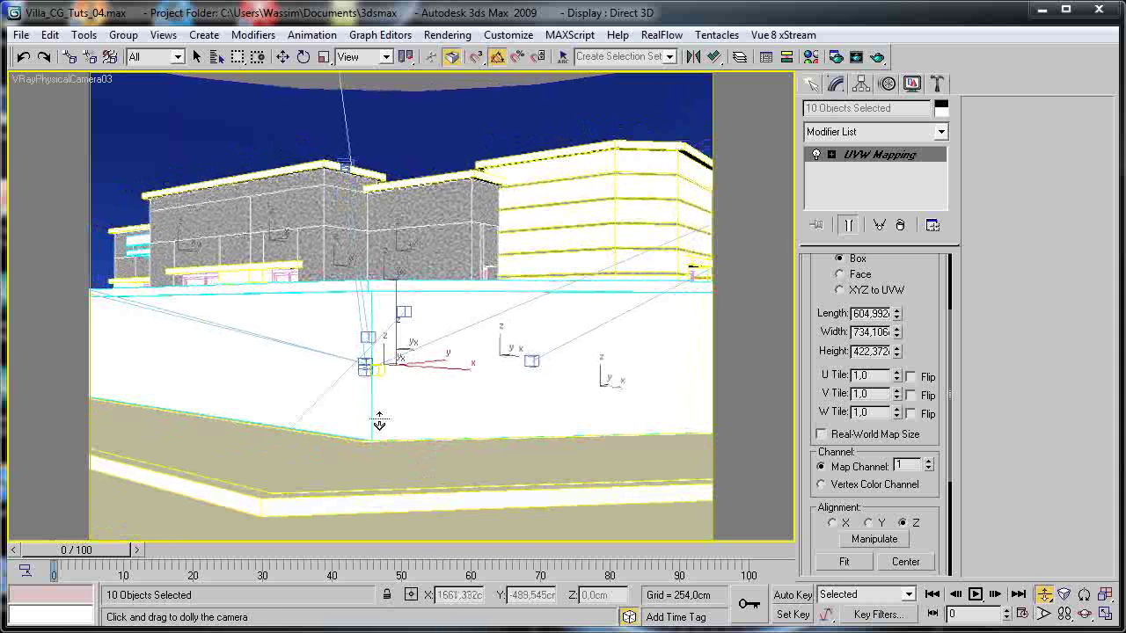
{"action": "right_click", "coordinate": [423, 226]}
{"action": "key", "text": "c"}
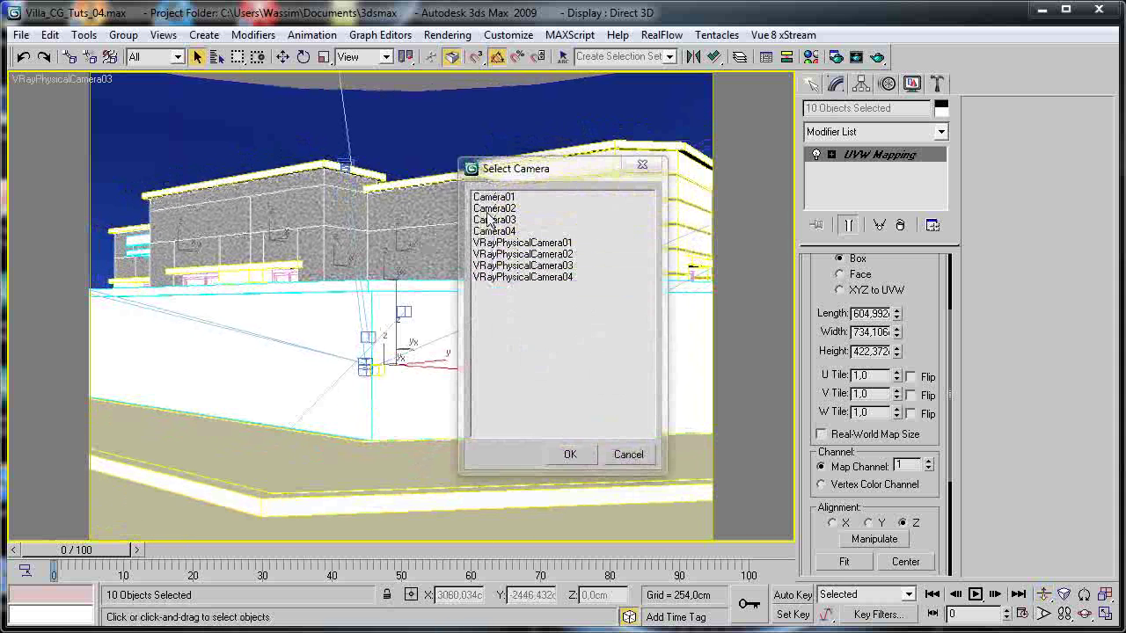
{"action": "double_click", "coordinate": [521, 254]}
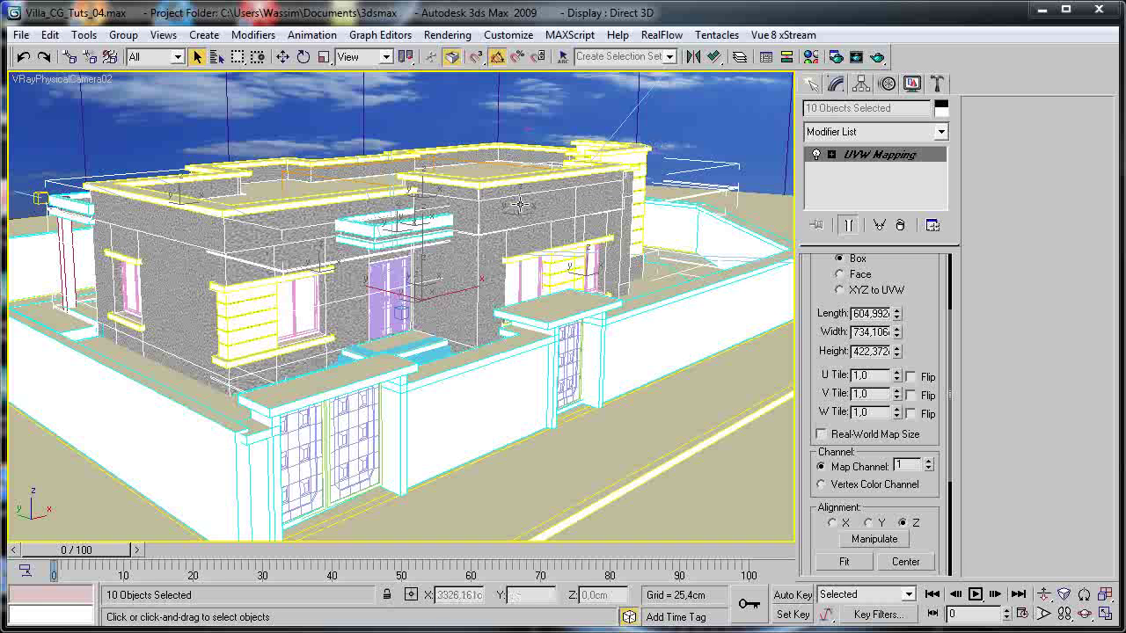
Test-render the VRayPhysicalCamera02 view and examine the villa's wall texture up close in the frame buffer.
{"action": "left_click", "coordinate": [876, 58]}
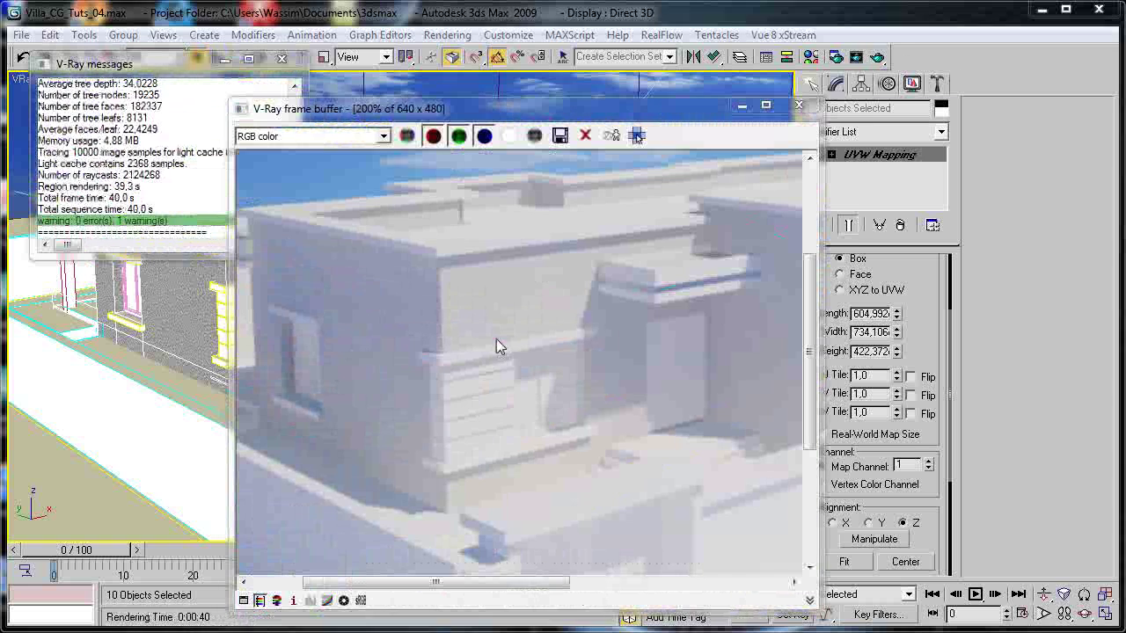
{"action": "middle_click_drag", "start_coordinate": [496, 345], "coordinate": [472, 336]}
{"action": "scroll", "coordinate": [537, 347], "scroll_direction": "down", "scroll_amount": 2}
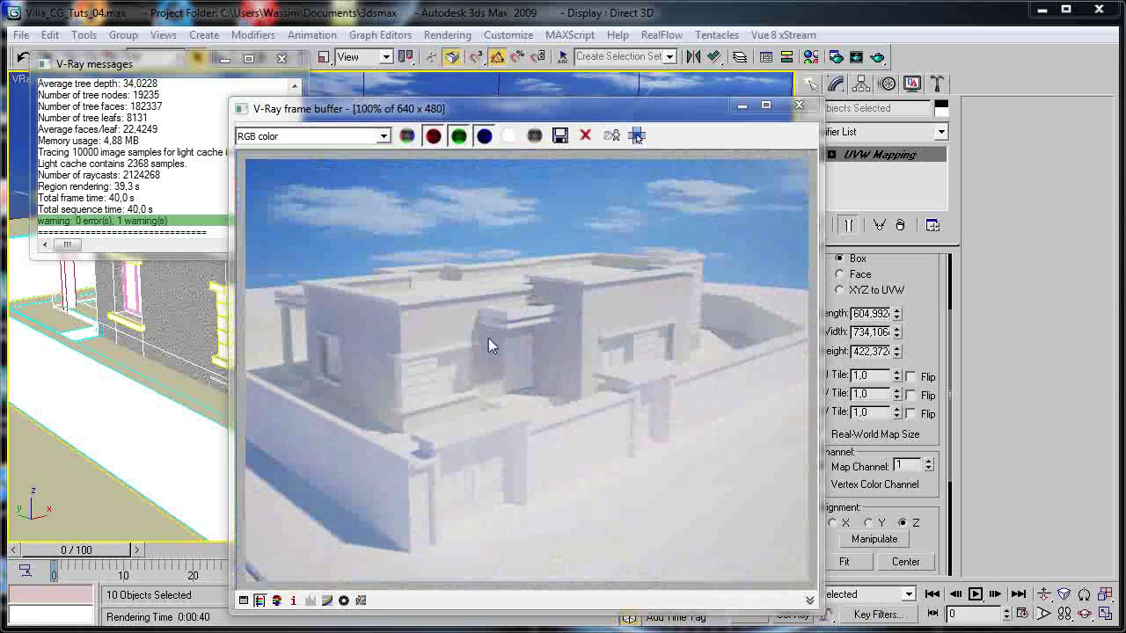
{"action": "scroll", "coordinate": [489, 345], "scroll_direction": "up", "scroll_amount": 1}
{"action": "middle_click_drag", "start_coordinate": [444, 354], "coordinate": [627, 341]}
{"action": "middle_click_drag", "start_coordinate": [482, 347], "coordinate": [419, 372]}
{"action": "scroll", "coordinate": [501, 338], "scroll_direction": "up", "scroll_amount": 1}
{"action": "scroll", "coordinate": [464, 396], "scroll_direction": "down", "scroll_amount": 1}
{"action": "scroll", "coordinate": [427, 376], "scroll_direction": "down", "scroll_amount": 1}
{"action": "left_click_drag", "start_coordinate": [576, 115], "coordinate": [664, 112]}
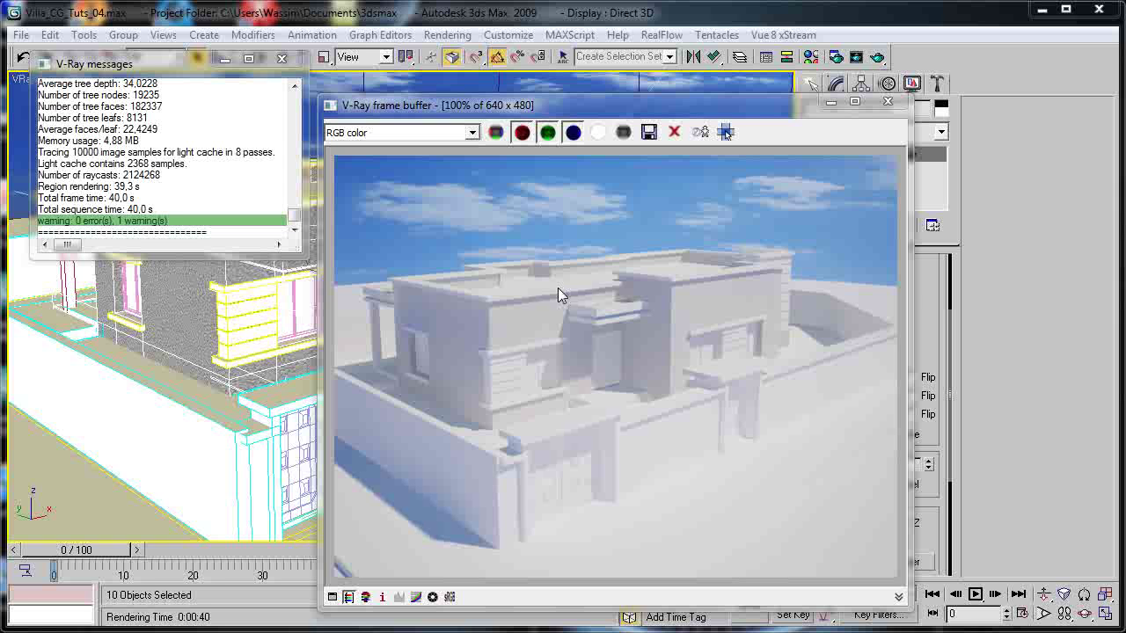
{"action": "left_click", "coordinate": [888, 101]}
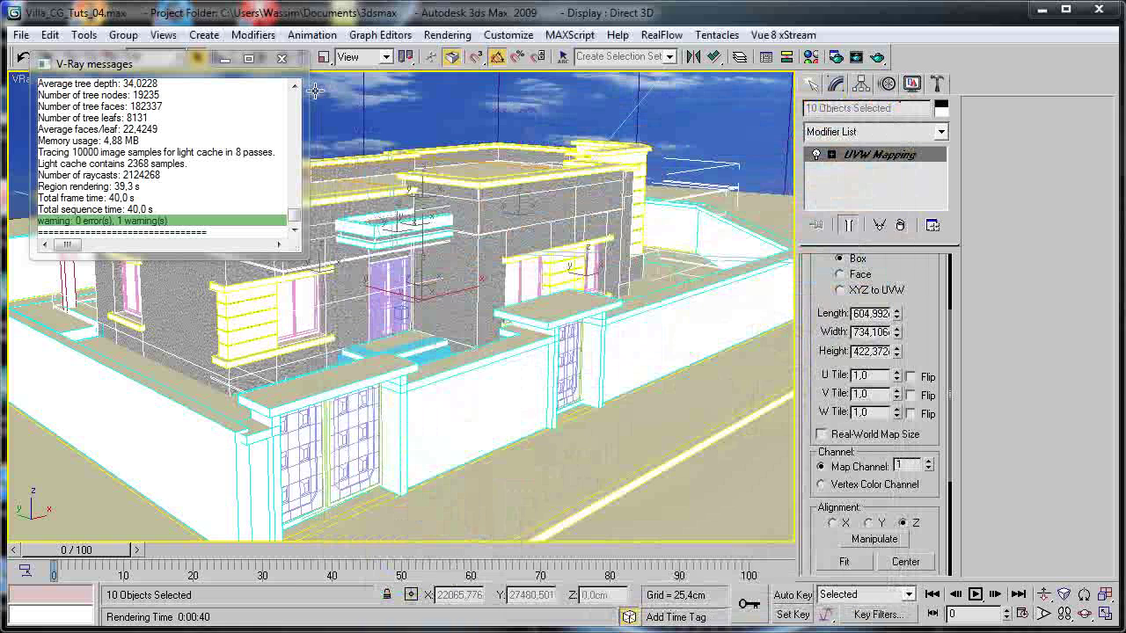
{"action": "left_click", "coordinate": [281, 58]}
Examine the Walls material's diffuse Noise map in an enlarged preview window.
{"action": "key", "text": "m"}
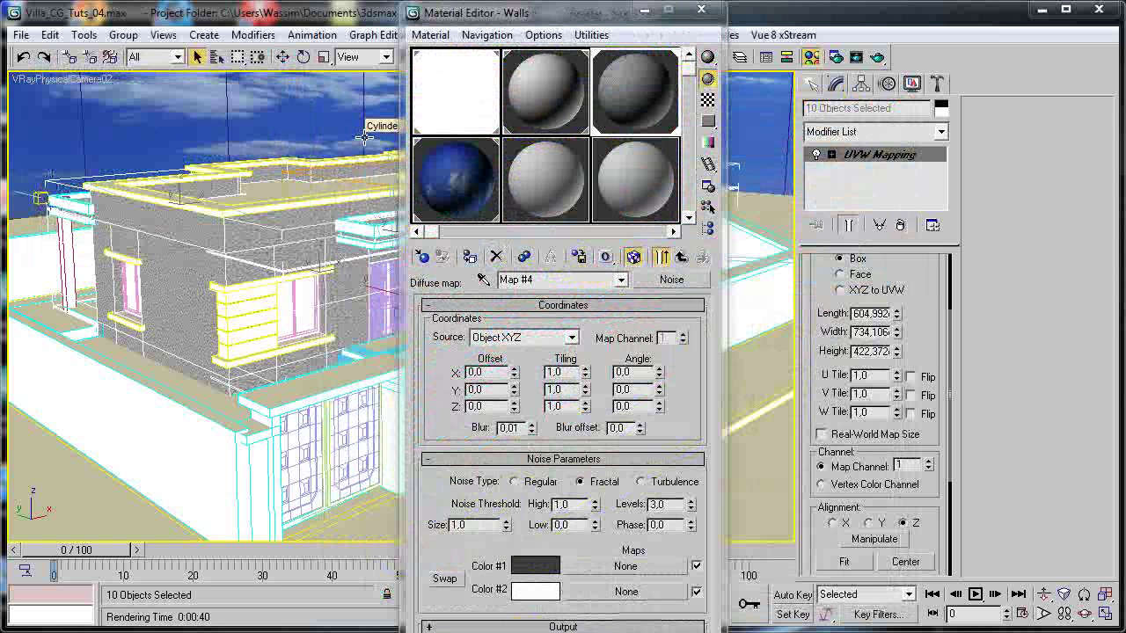
{"action": "left_click", "coordinate": [682, 256]}
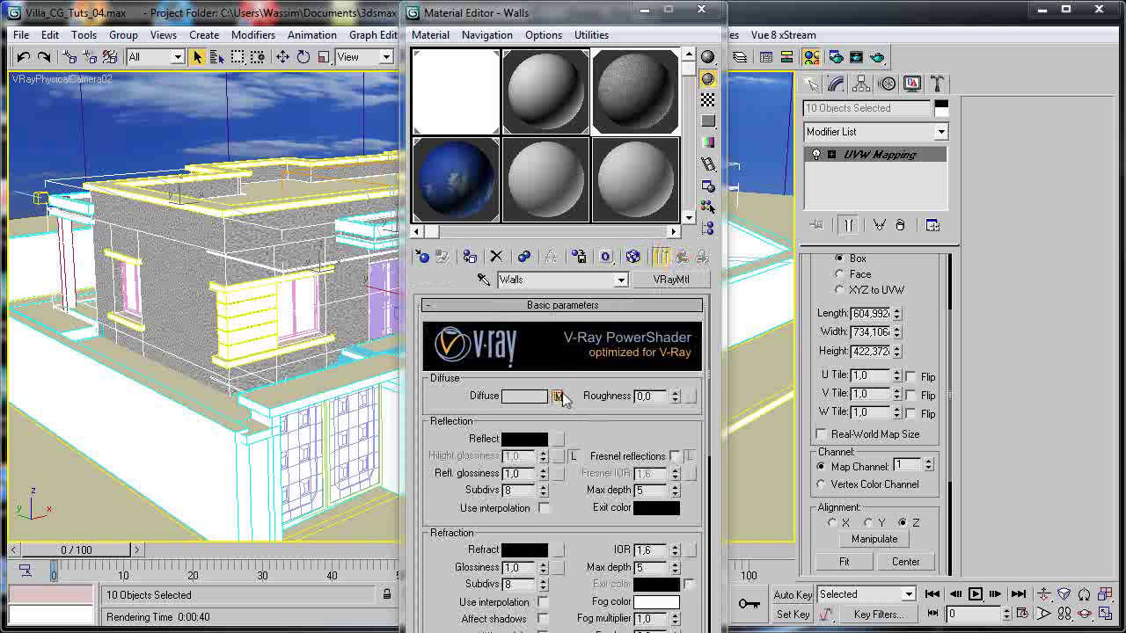
{"action": "left_click", "coordinate": [561, 396]}
{"action": "left_click", "coordinate": [660, 257]}
{"action": "double_click", "coordinate": [633, 131]}
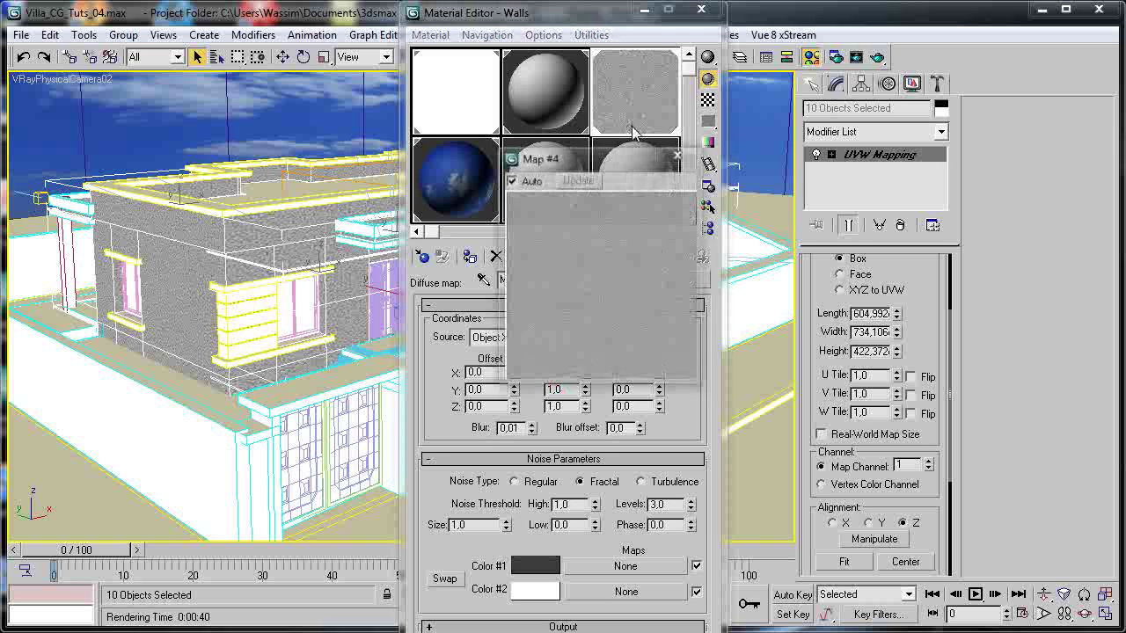
{"action": "left_click_drag", "start_coordinate": [692, 387], "coordinate": [1036, 632]}
{"action": "left_click_drag", "start_coordinate": [744, 163], "coordinate": [576, 53]}
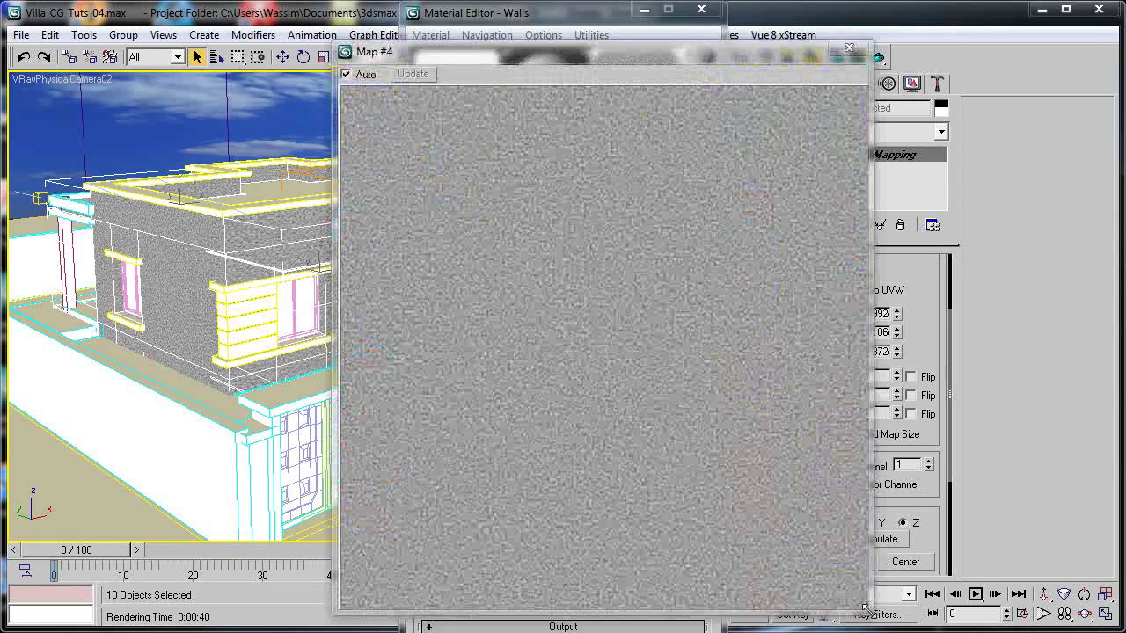
{"action": "left_click_drag", "start_coordinate": [865, 606], "coordinate": [494, 236]}
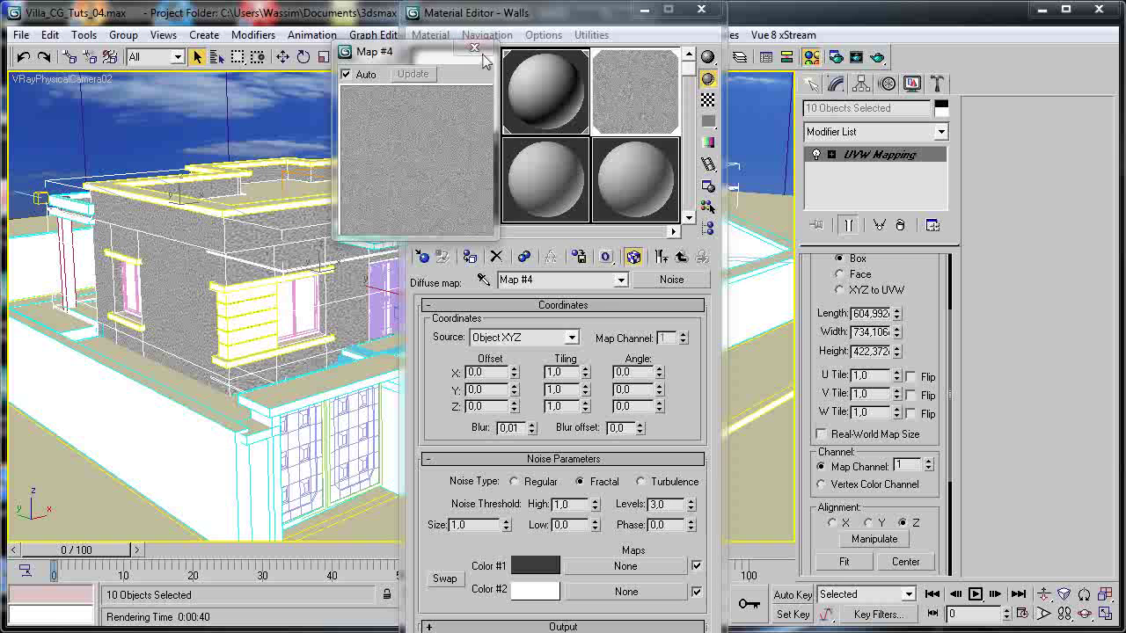
{"action": "left_click", "coordinate": [475, 48]}
Copy the Walls material's diffuse Noise map into its Bump slot as an independent copy.
{"action": "left_click", "coordinate": [682, 256]}
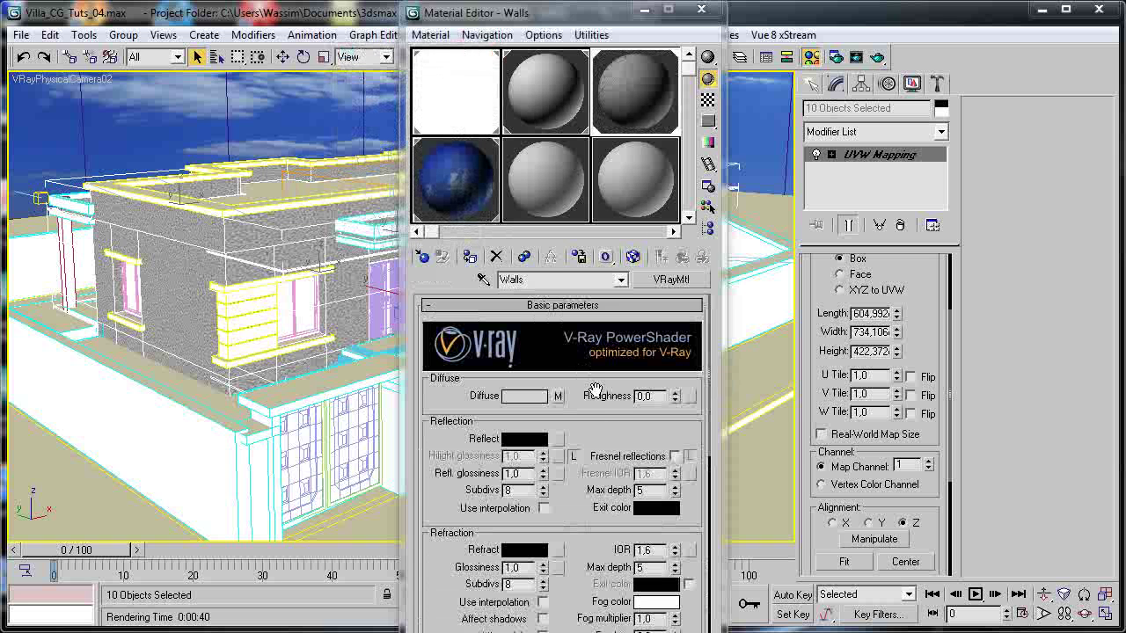
{"action": "scroll", "coordinate": [581, 422], "scroll_direction": "down", "scroll_amount": 6}
{"action": "scroll", "coordinate": [528, 484], "scroll_direction": "down", "scroll_amount": 2}
{"action": "left_click", "coordinate": [517, 610]}
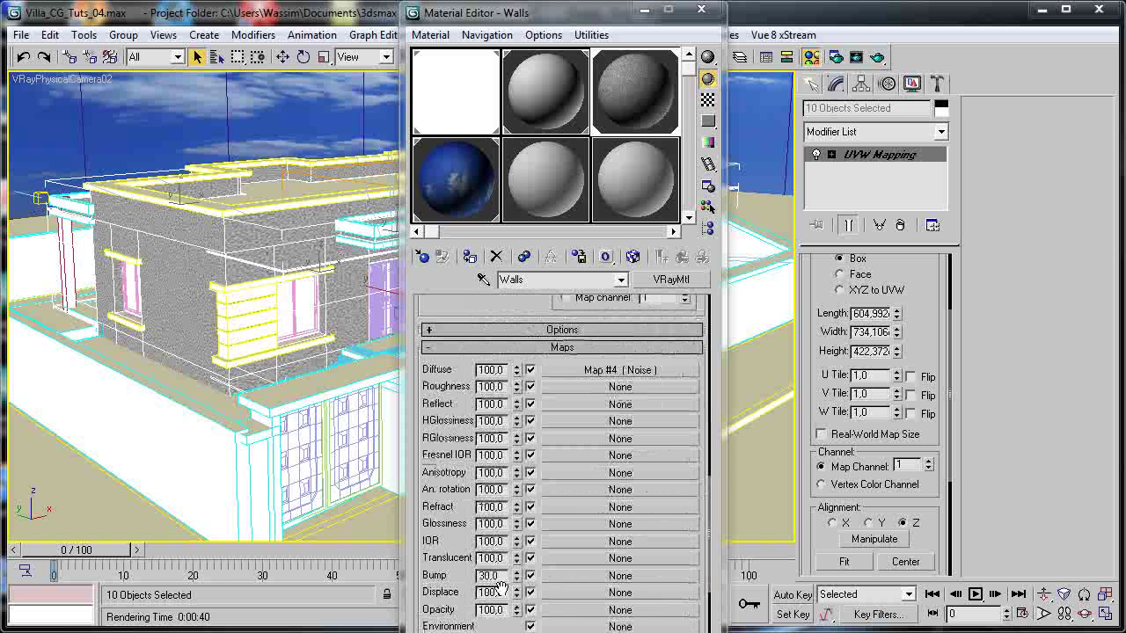
{"action": "left_click_drag", "start_coordinate": [572, 376], "coordinate": [581, 583]}
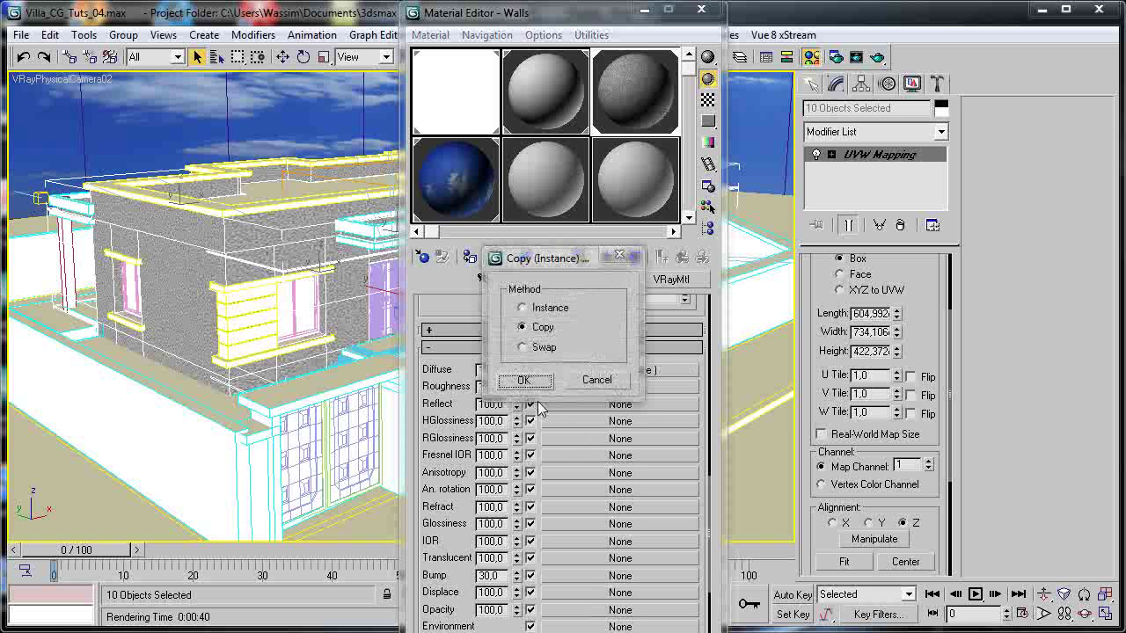
{"action": "left_click", "coordinate": [523, 379]}
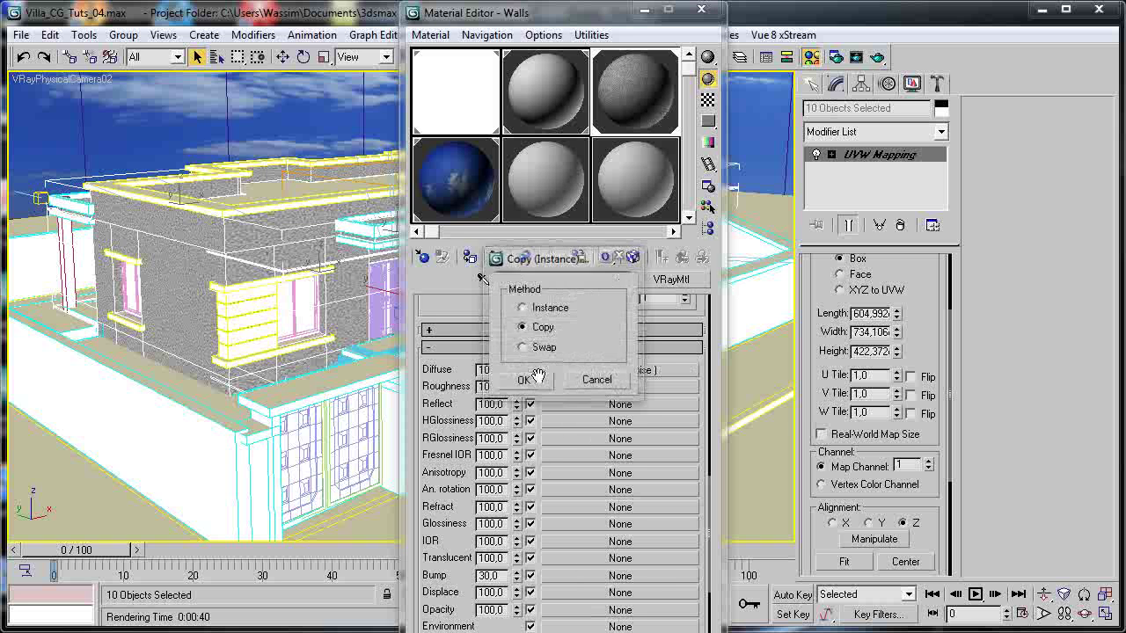
Enlarge the Walls material preview and try bump amounts of 352 and 100.
{"action": "double_click", "coordinate": [628, 102]}
{"action": "left_click_drag", "start_coordinate": [488, 239], "coordinate": [690, 408]}
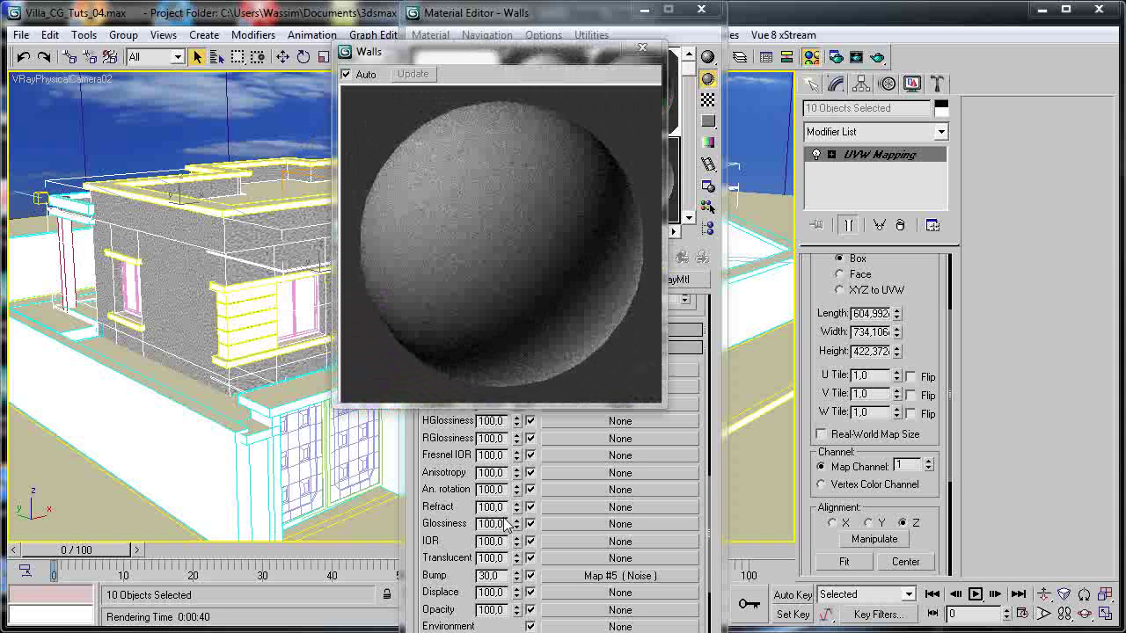
{"action": "left_click_drag", "start_coordinate": [517, 580], "coordinate": [517, 306]}
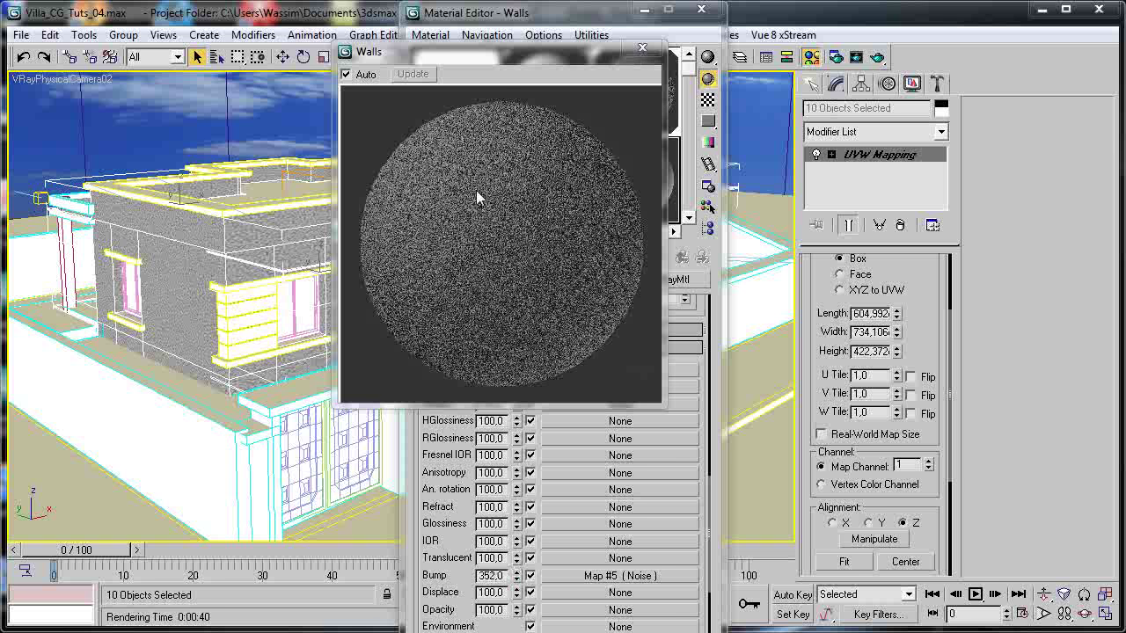
{"action": "double_click", "coordinate": [491, 575]}
{"action": "type", "text": "100"}
{"action": "key", "text": "Return"}
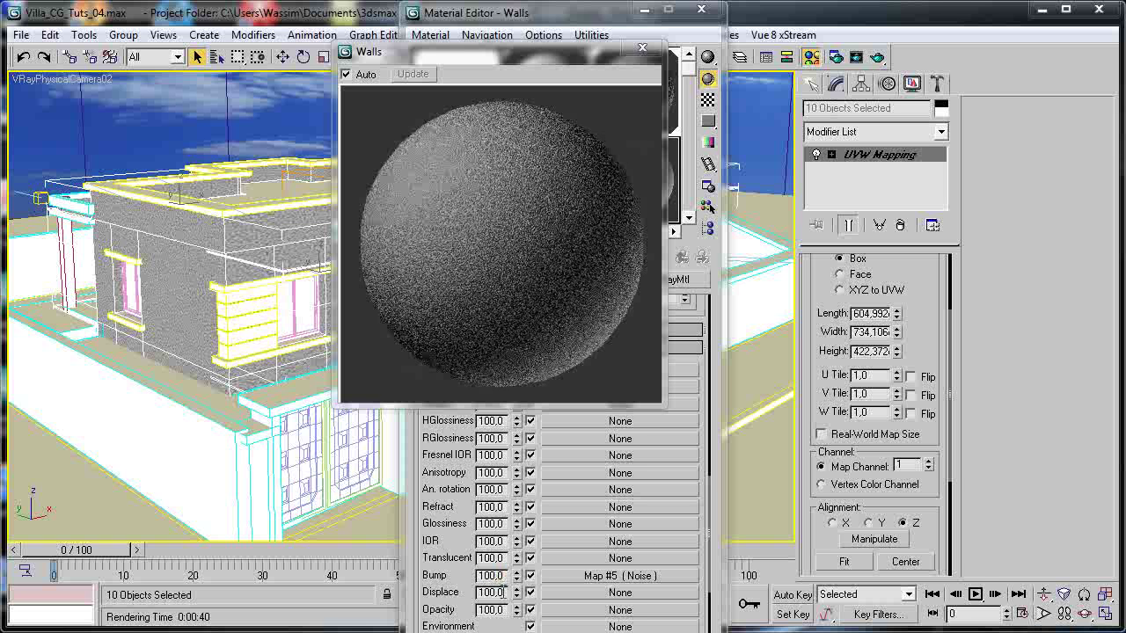
Set the Walls material's bump amount to 50 and close its preview and the Material Editor.
{"action": "double_click", "coordinate": [505, 576]}
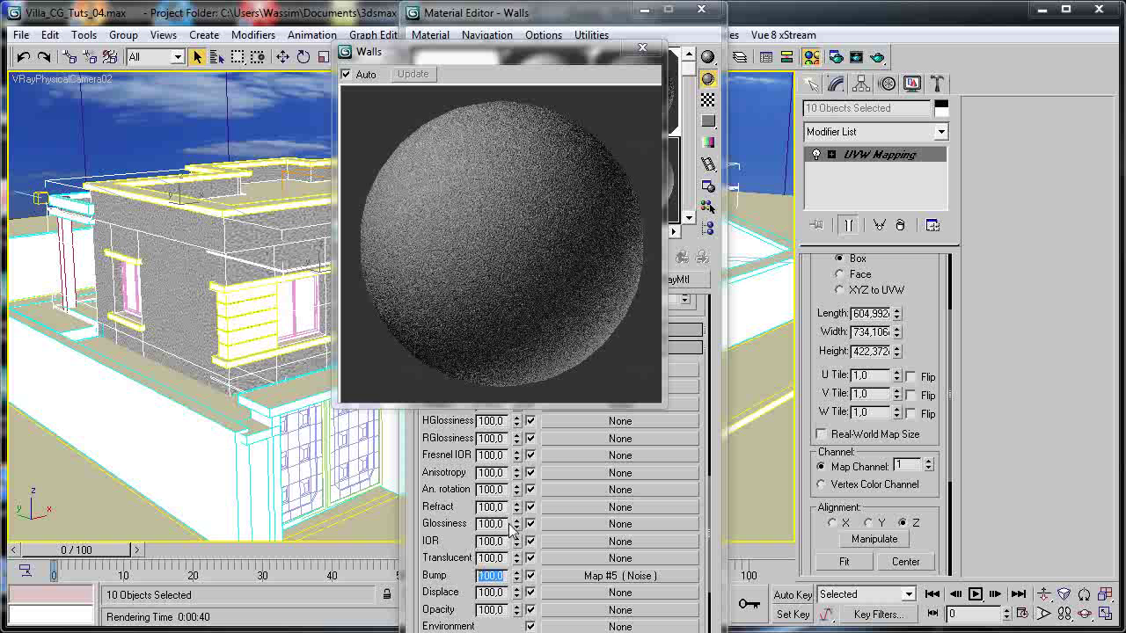
{"action": "type", "text": "50"}
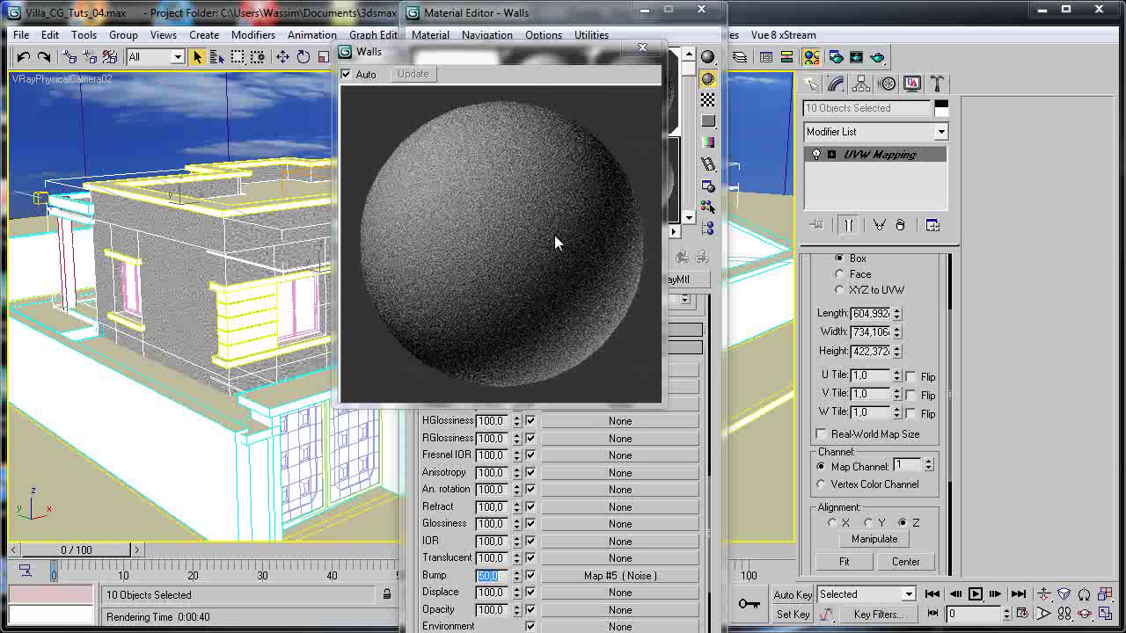
{"action": "left_click", "coordinate": [642, 47]}
{"action": "left_click", "coordinate": [701, 9]}
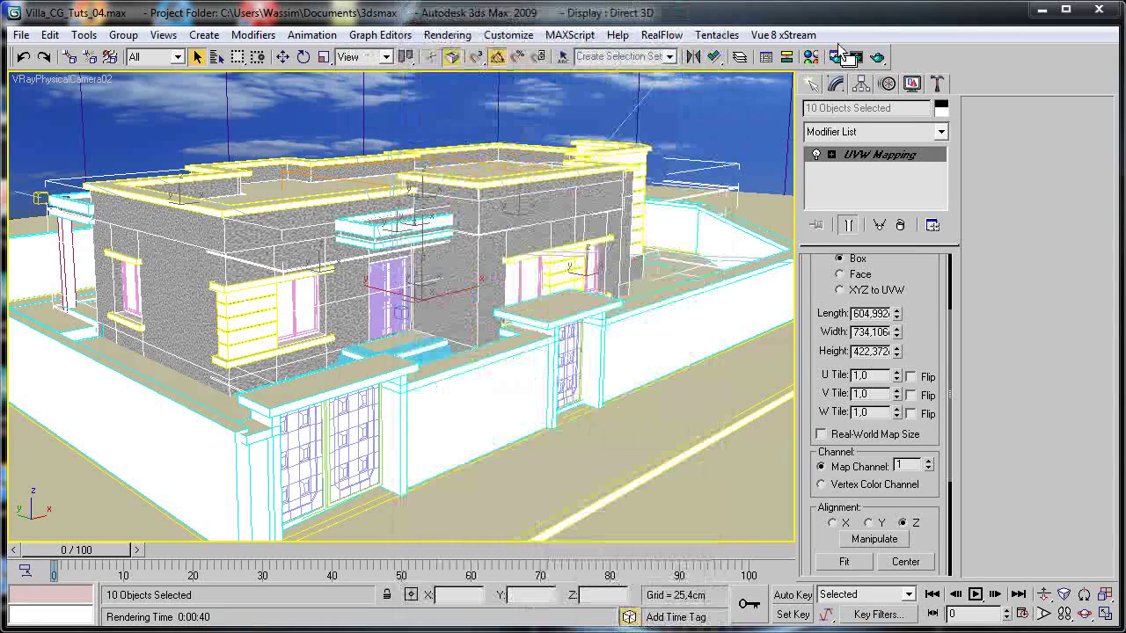
Render a test of the villa from VRayPhysicalCamera02 and inspect the wall texture up close in the V-Ray frame buffer.
{"action": "left_click", "coordinate": [877, 56]}
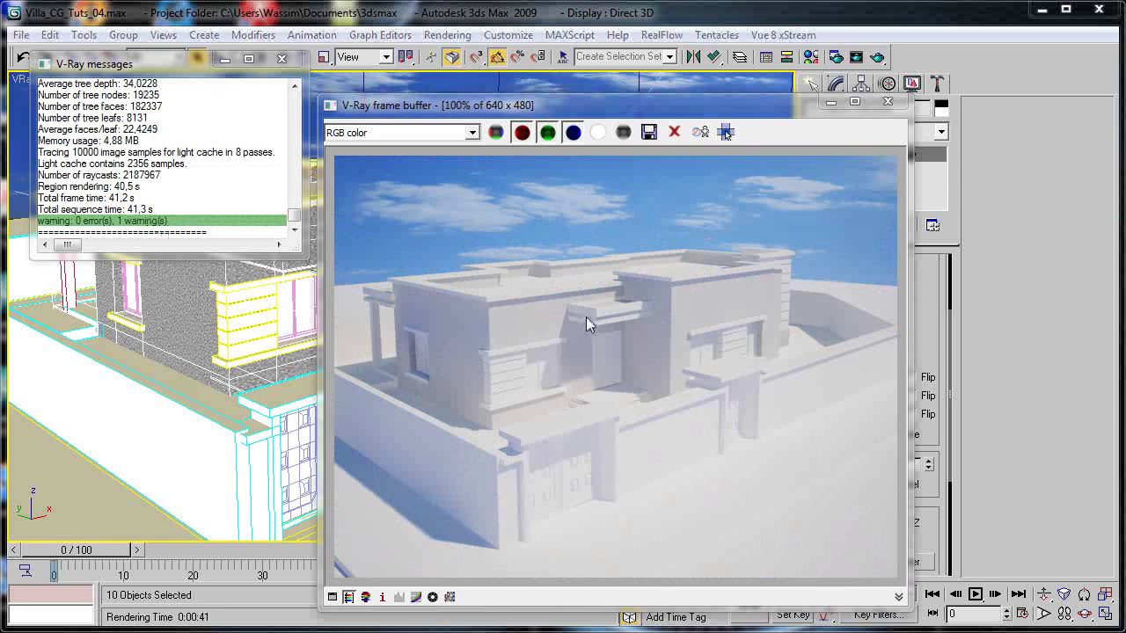
{"action": "scroll", "coordinate": [585, 317], "scroll_direction": "up", "scroll_amount": 1}
{"action": "middle_click_drag", "start_coordinate": [538, 317], "coordinate": [660, 329]}
{"action": "scroll", "coordinate": [661, 328], "scroll_direction": "up", "scroll_amount": 1}
{"action": "middle_click_drag", "start_coordinate": [523, 342], "coordinate": [490, 171]}
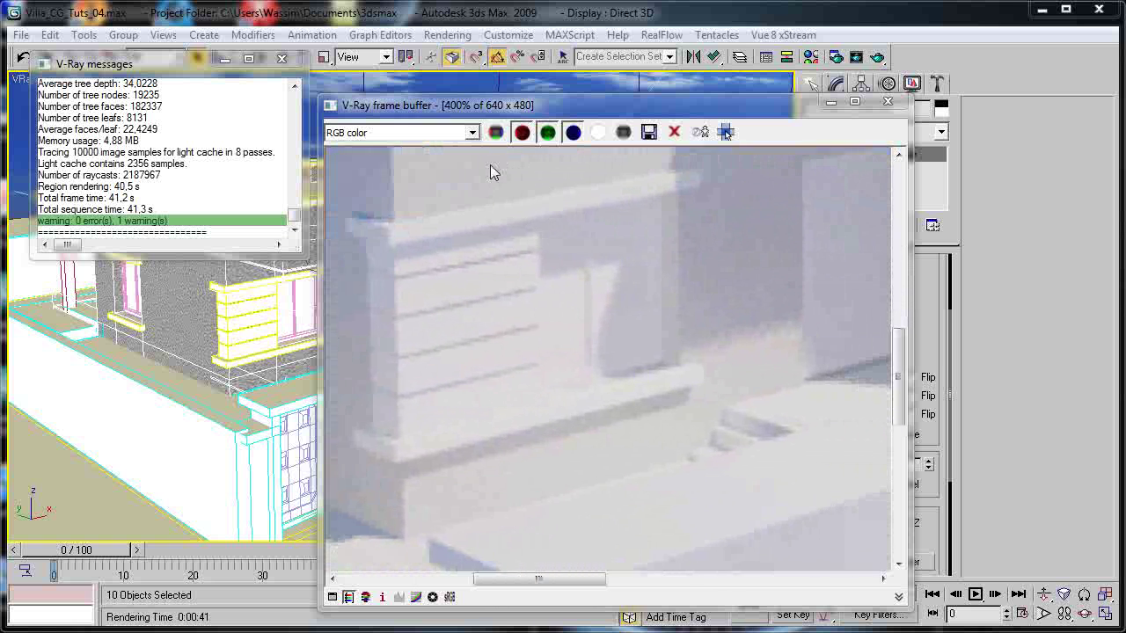
{"action": "scroll", "coordinate": [567, 289], "scroll_direction": "up", "scroll_amount": 1}
{"action": "middle_click_drag", "start_coordinate": [641, 302], "coordinate": [572, 409]}
{"action": "scroll", "coordinate": [615, 398], "scroll_direction": "down", "scroll_amount": 2}
{"action": "scroll", "coordinate": [616, 399], "scroll_direction": "up", "scroll_amount": 2}
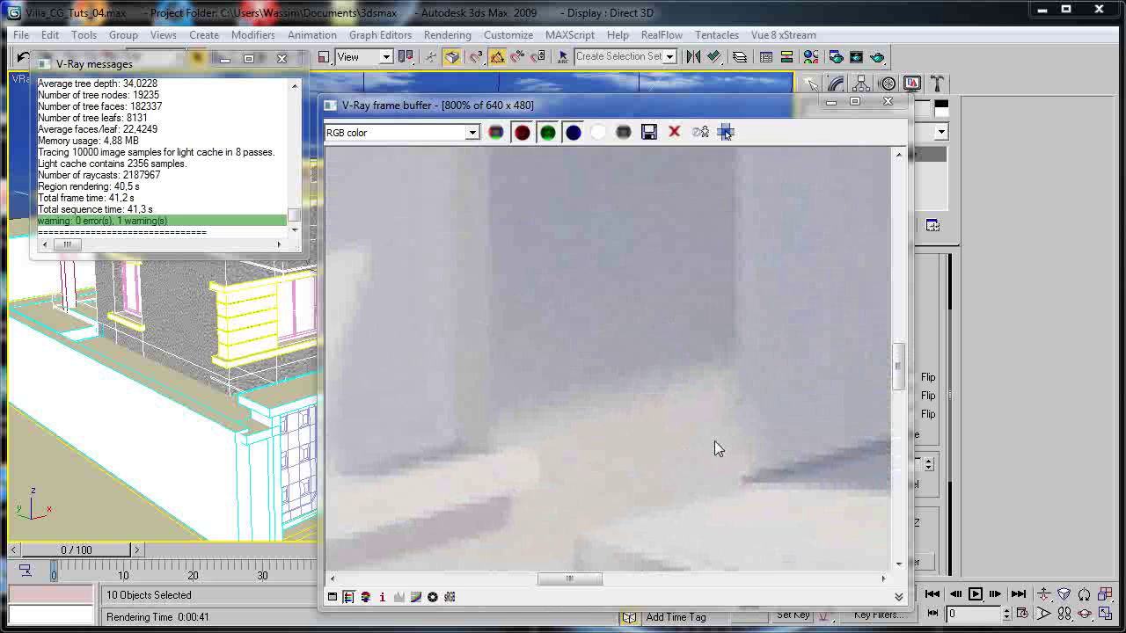
{"action": "scroll", "coordinate": [666, 381], "scroll_direction": "down", "scroll_amount": 3}
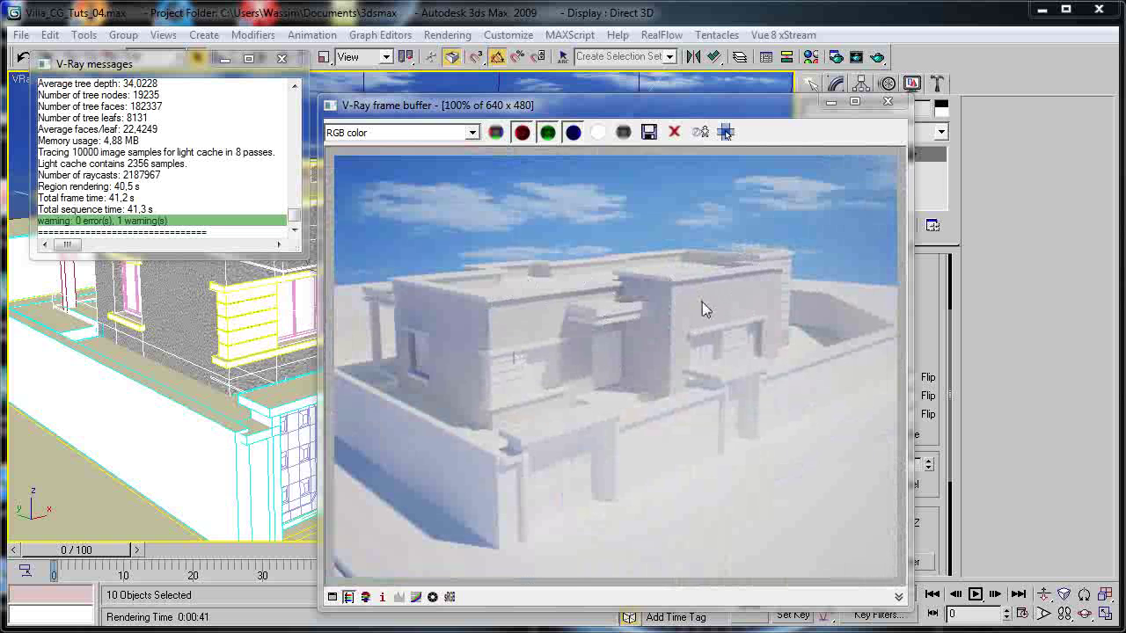
{"action": "scroll", "coordinate": [662, 329], "scroll_direction": "up", "scroll_amount": 1}
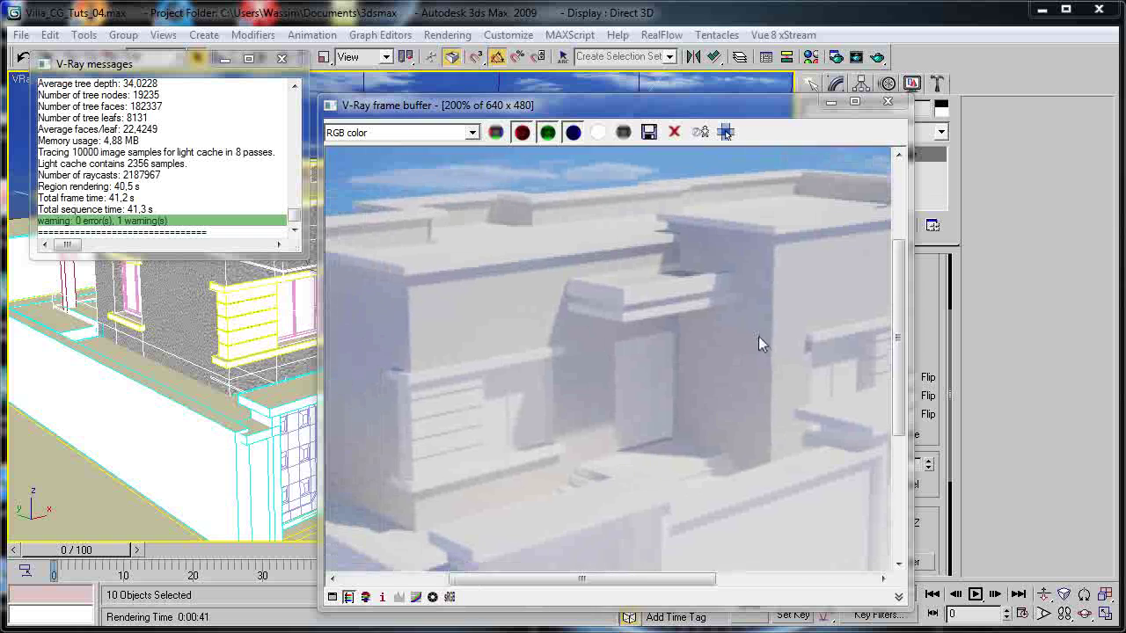
{"action": "scroll", "coordinate": [791, 323], "scroll_direction": "down", "scroll_amount": 1}
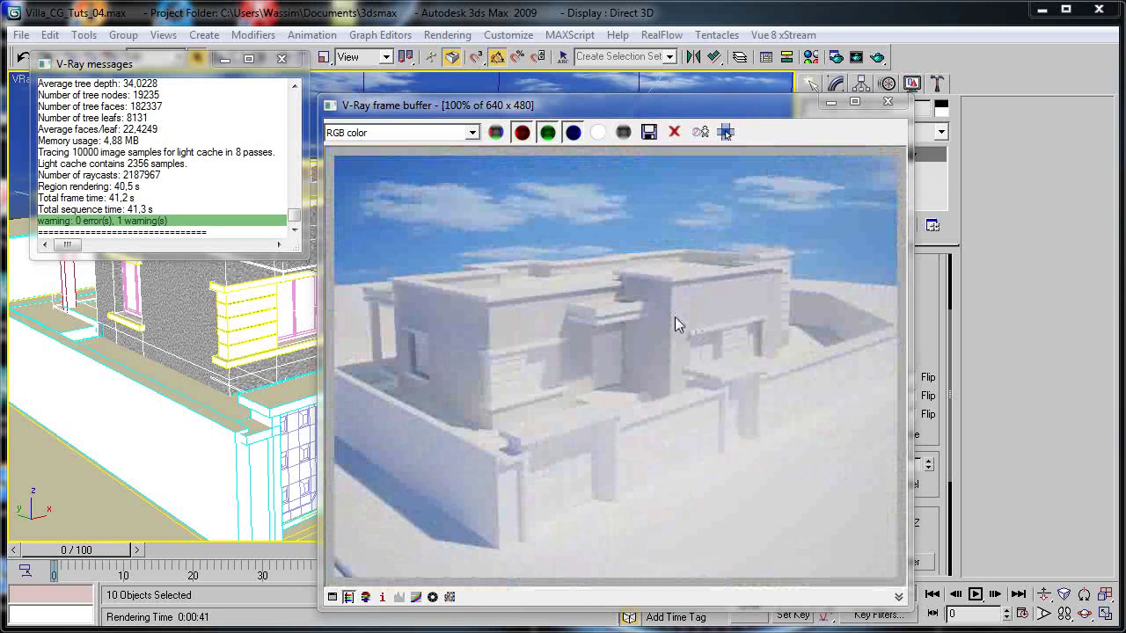
{"action": "left_click", "coordinate": [888, 101]}
Change the render output size to the HDTV (video) preset and render the camera view at 1920 x 1080.
{"action": "key", "text": "F10"}
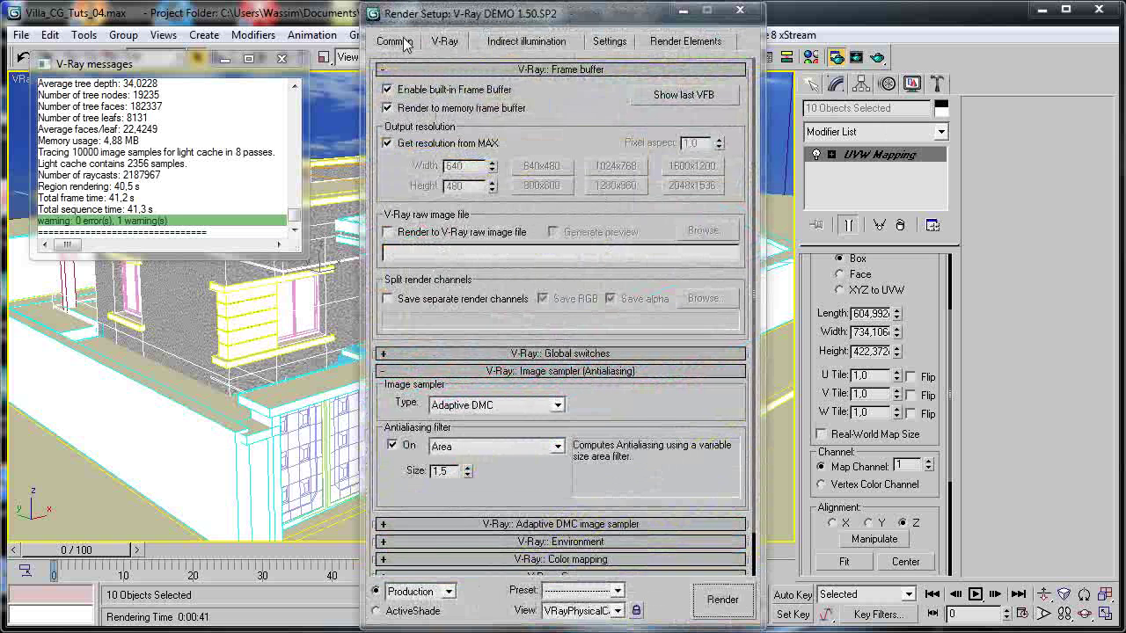
{"action": "left_click", "coordinate": [395, 41]}
{"action": "left_click", "coordinate": [518, 267]}
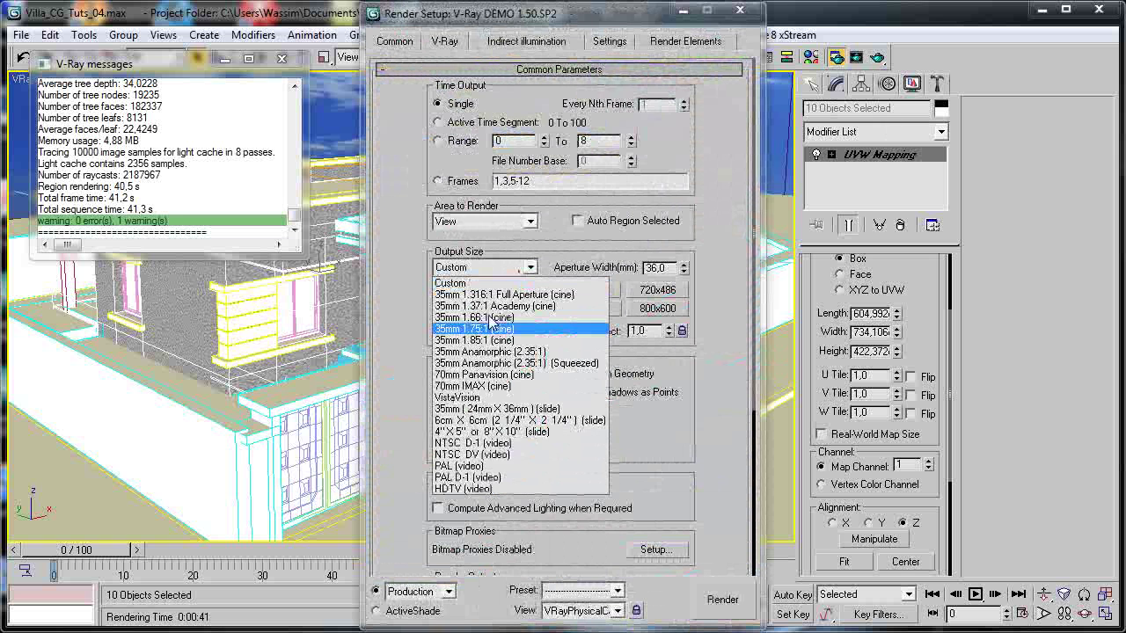
{"action": "left_click", "coordinate": [483, 489]}
{"action": "left_click", "coordinate": [731, 607]}
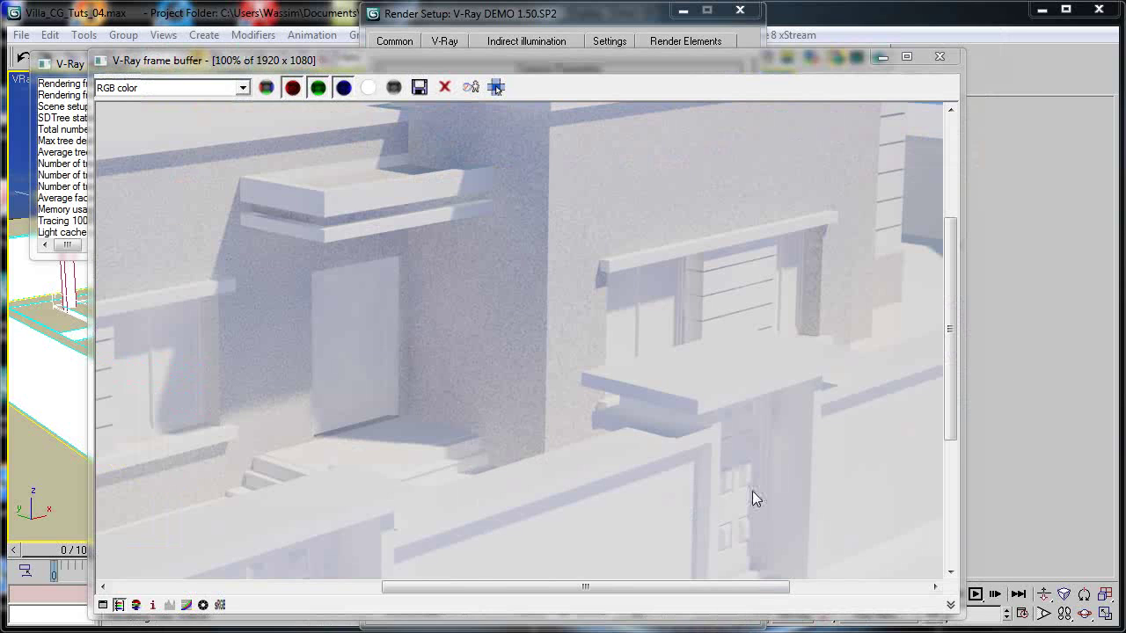
Look over the full HDTV render, close Render Setup and check the render time in the V-Ray messages.
{"action": "middle_click_drag", "start_coordinate": [484, 214], "coordinate": [694, 220]}
{"action": "mouse_move", "coordinate": [534, 71]}
{"action": "left_mouse_down"}
{"action": "mouse_move", "coordinate": [521, 32]}
{"action": "mouse_move", "coordinate": [525, 50]}
{"action": "left_mouse_up"}
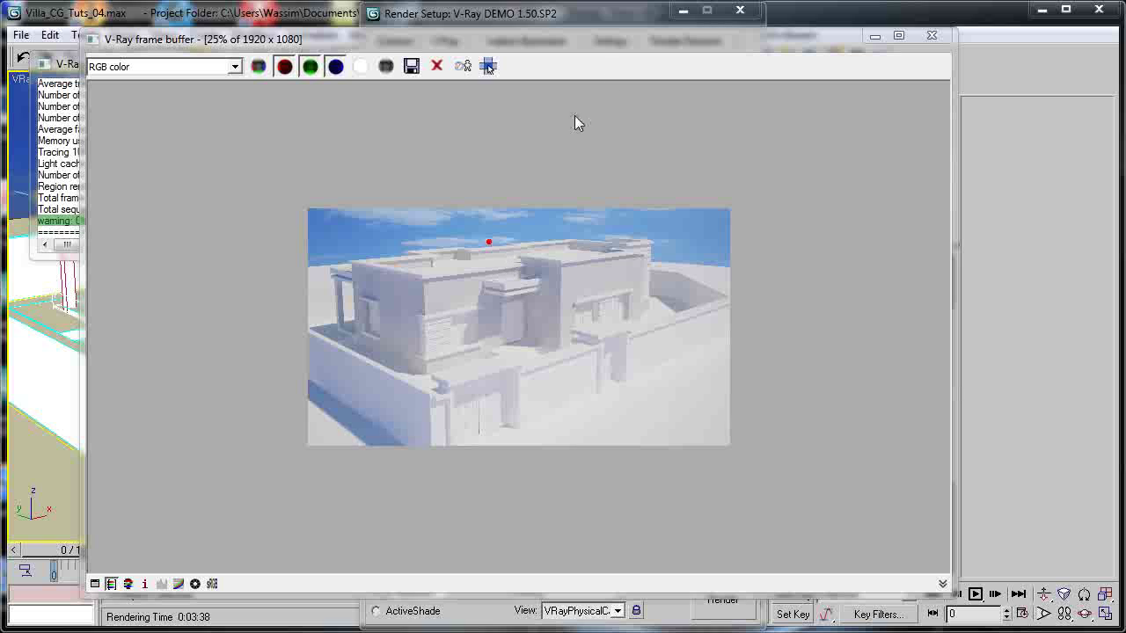
{"action": "scroll", "coordinate": [583, 174], "scroll_direction": "up", "scroll_amount": 1}
{"action": "left_click_drag", "start_coordinate": [618, 41], "coordinate": [793, 32]}
{"action": "left_click", "coordinate": [739, 13]}
{"action": "left_click", "coordinate": [130, 220]}
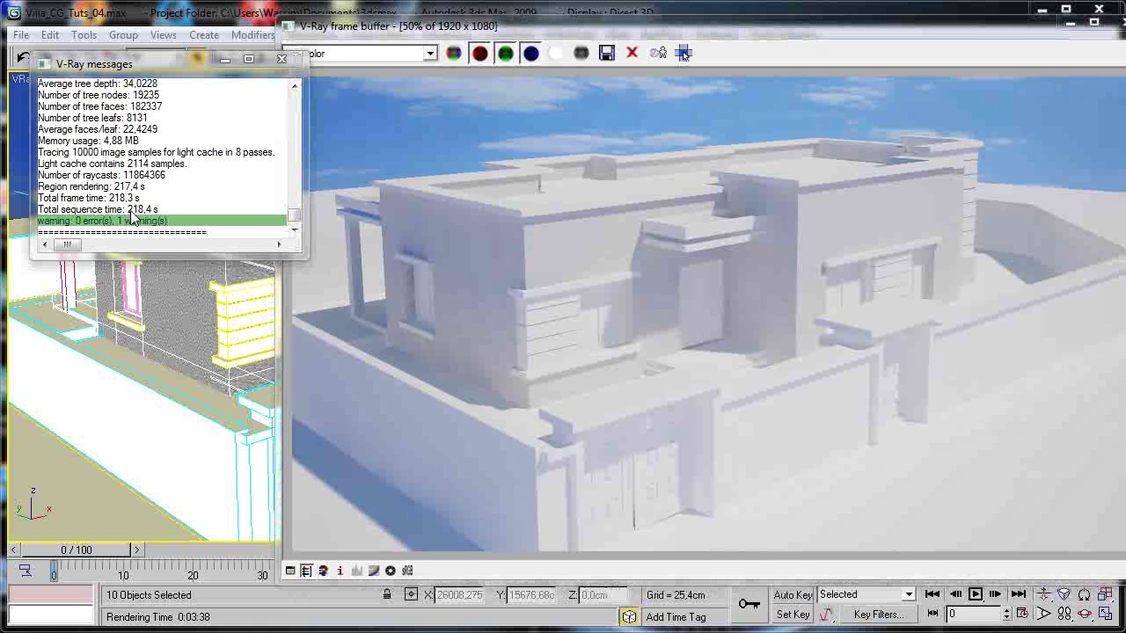
{"action": "left_click", "coordinate": [510, 271]}
Examine the noise and bump on the walls around the windows and entrance in the HDTV render, and close the render windows.
{"action": "left_click_drag", "start_coordinate": [684, 29], "coordinate": [499, 24]}
{"action": "scroll", "coordinate": [543, 194], "scroll_direction": "down", "scroll_amount": 1}
{"action": "scroll", "coordinate": [412, 284], "scroll_direction": "up", "scroll_amount": 1}
{"action": "scroll", "coordinate": [418, 285], "scroll_direction": "up", "scroll_amount": 1}
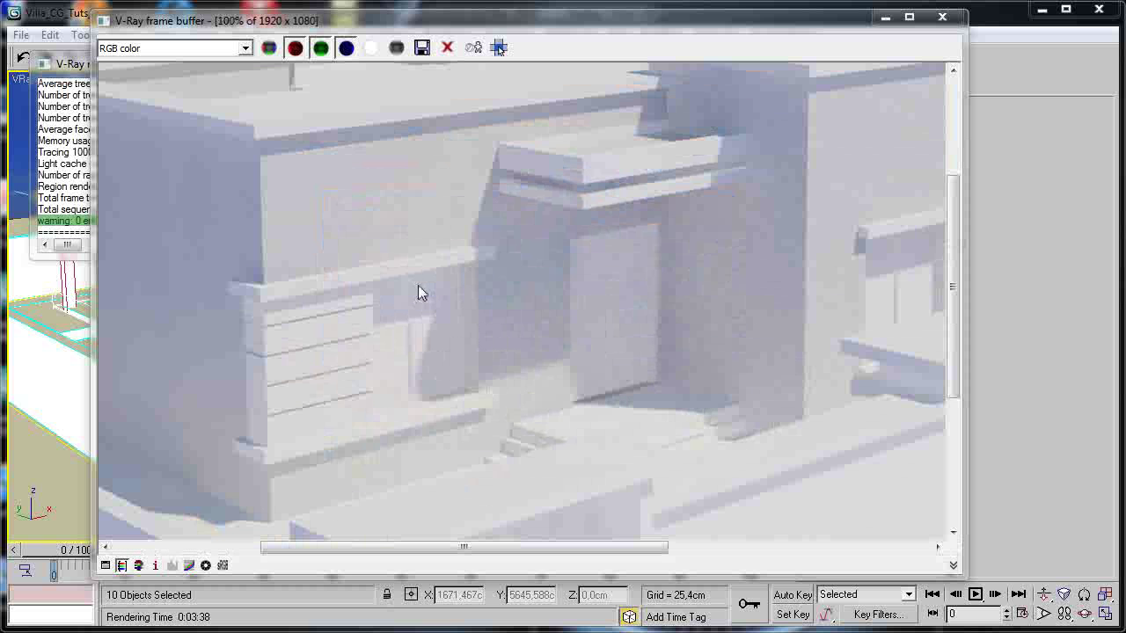
{"action": "middle_click_drag", "start_coordinate": [387, 267], "coordinate": [689, 342]}
{"action": "middle_click_drag", "start_coordinate": [807, 199], "coordinate": [515, 269]}
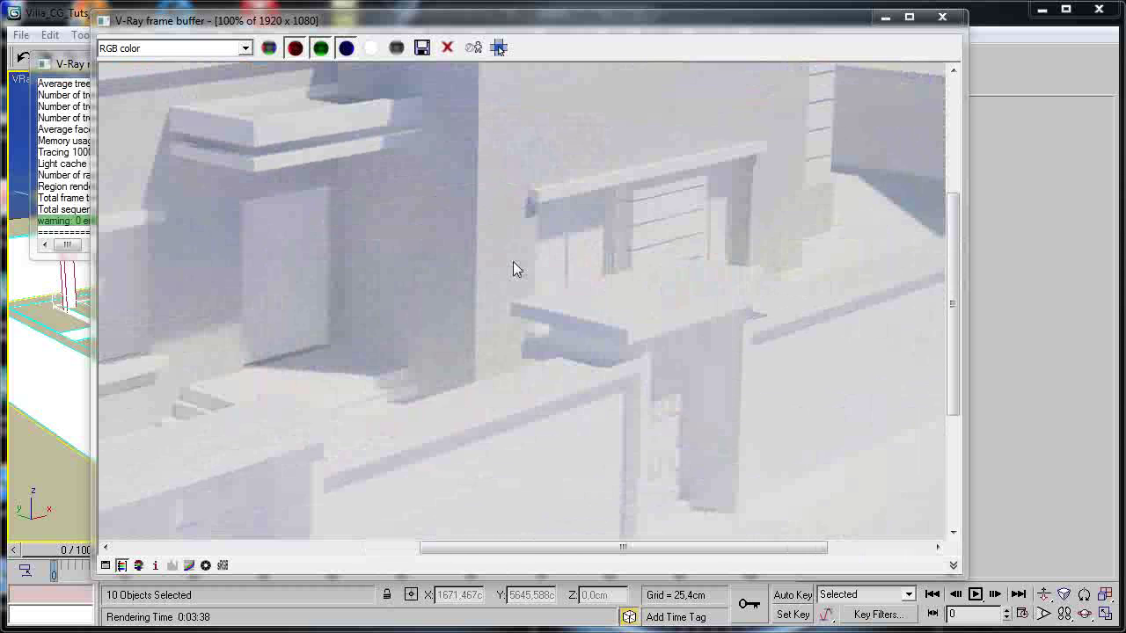
{"action": "scroll", "coordinate": [696, 250], "scroll_direction": "up", "scroll_amount": 2}
{"action": "middle_click_drag", "start_coordinate": [736, 202], "coordinate": [688, 320]}
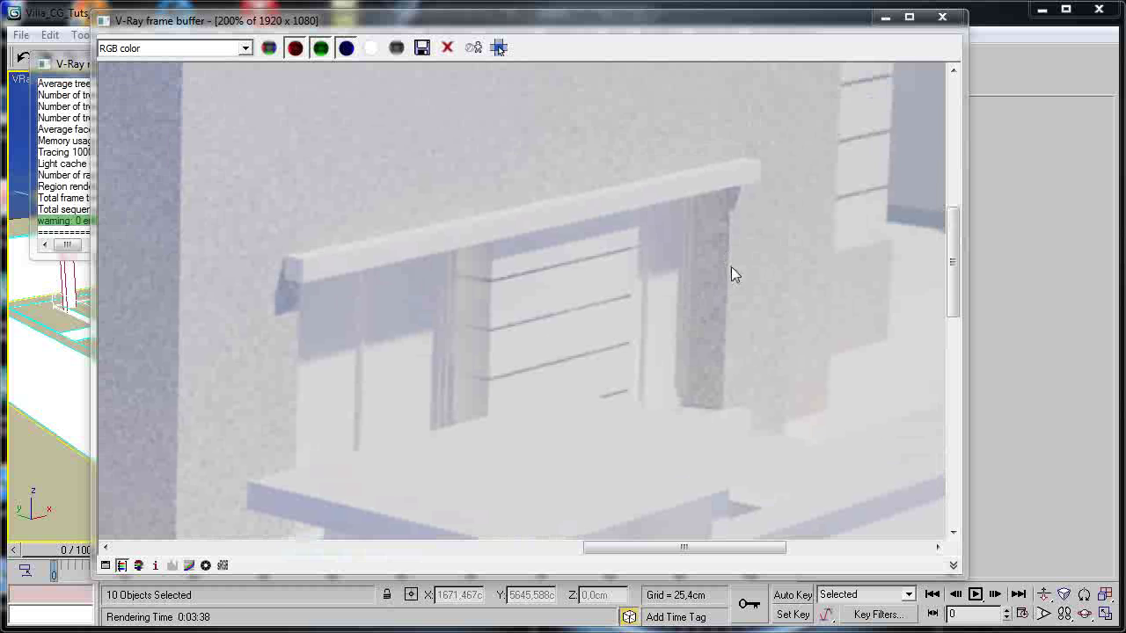
{"action": "scroll", "coordinate": [664, 228], "scroll_direction": "down", "scroll_amount": 2}
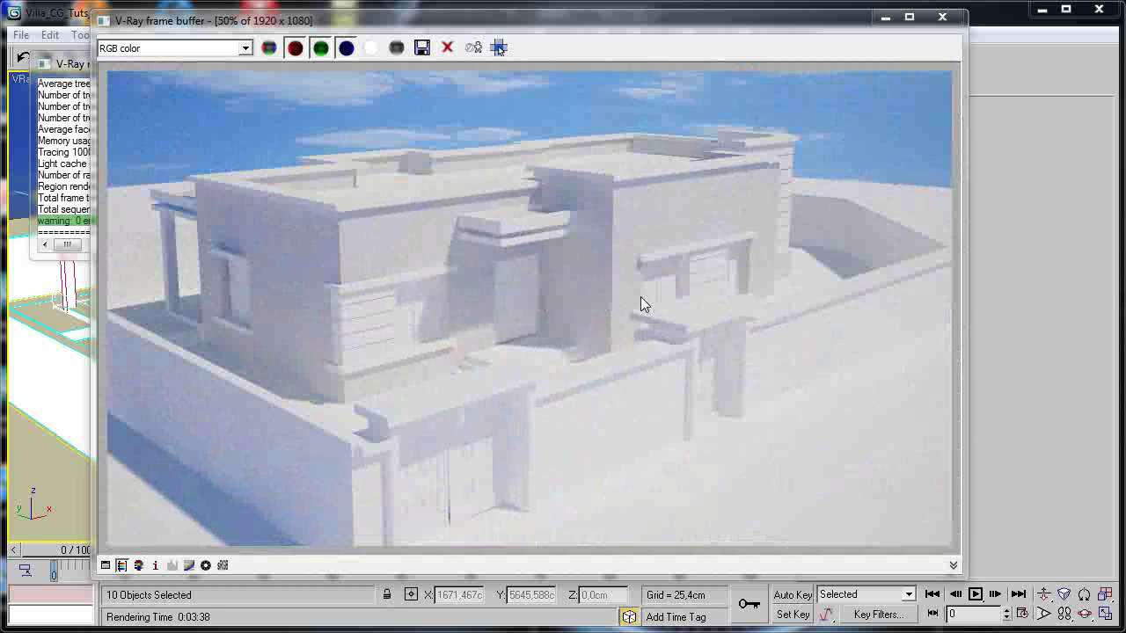
{"action": "scroll", "coordinate": [511, 242], "scroll_direction": "up", "scroll_amount": 1}
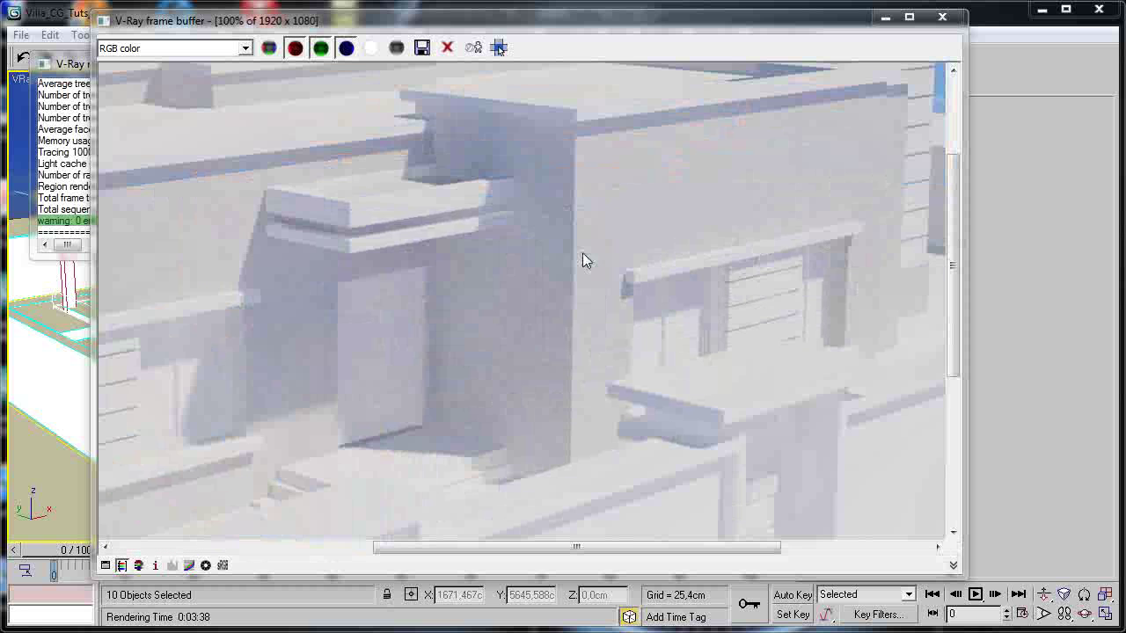
{"action": "middle_click_drag", "start_coordinate": [546, 245], "coordinate": [621, 319]}
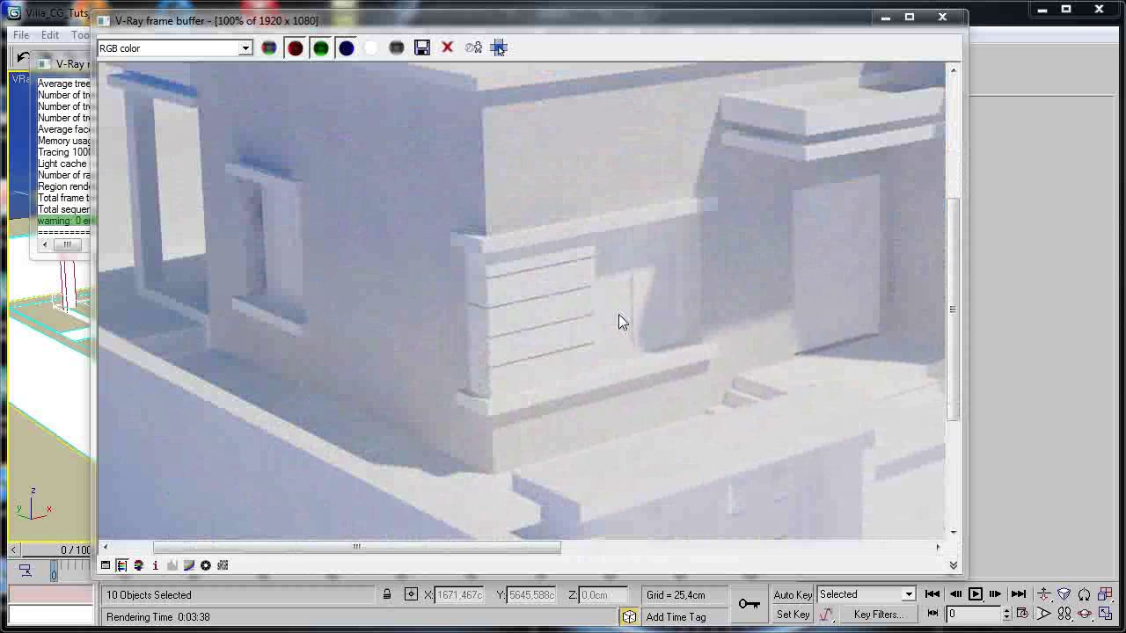
{"action": "middle_click_drag", "start_coordinate": [315, 268], "coordinate": [354, 282]}
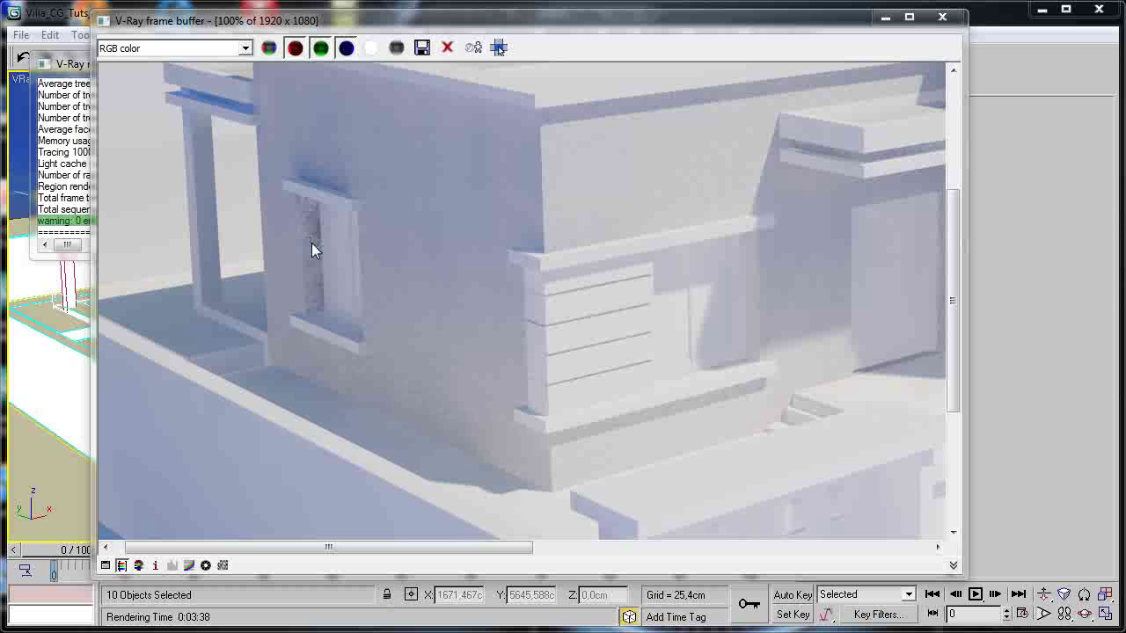
{"action": "left_click", "coordinate": [942, 17]}
{"action": "left_click", "coordinate": [281, 58]}
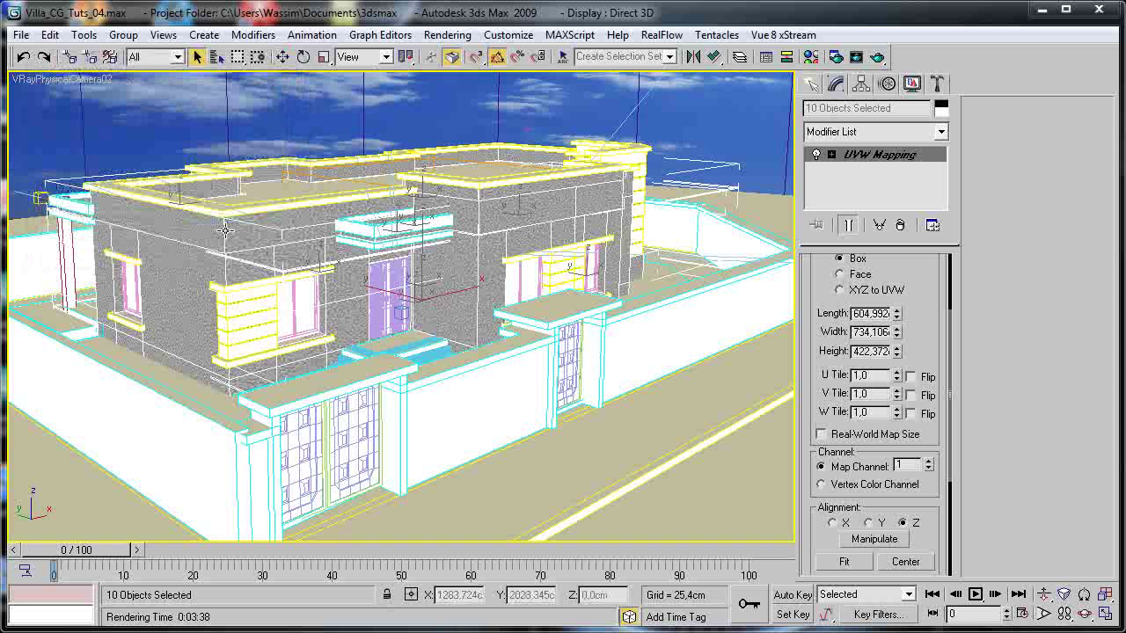
Open the Material Editor and return the render output size to Custom at 640x480.
{"action": "key", "text": "m"}
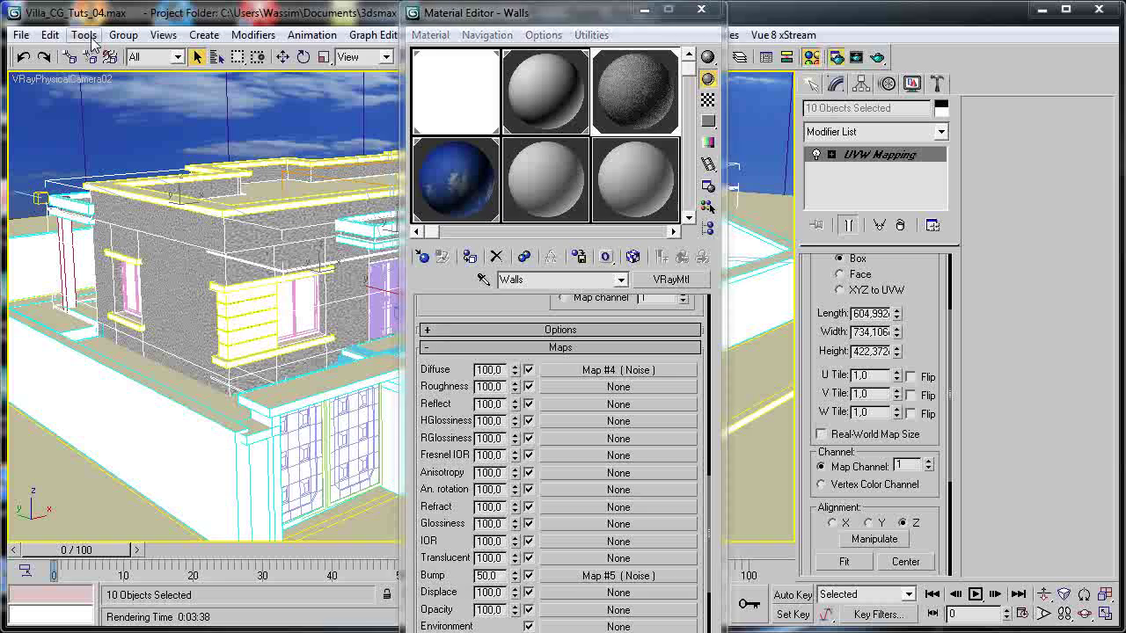
{"action": "key", "text": "F10"}
{"action": "left_click", "coordinate": [497, 266]}
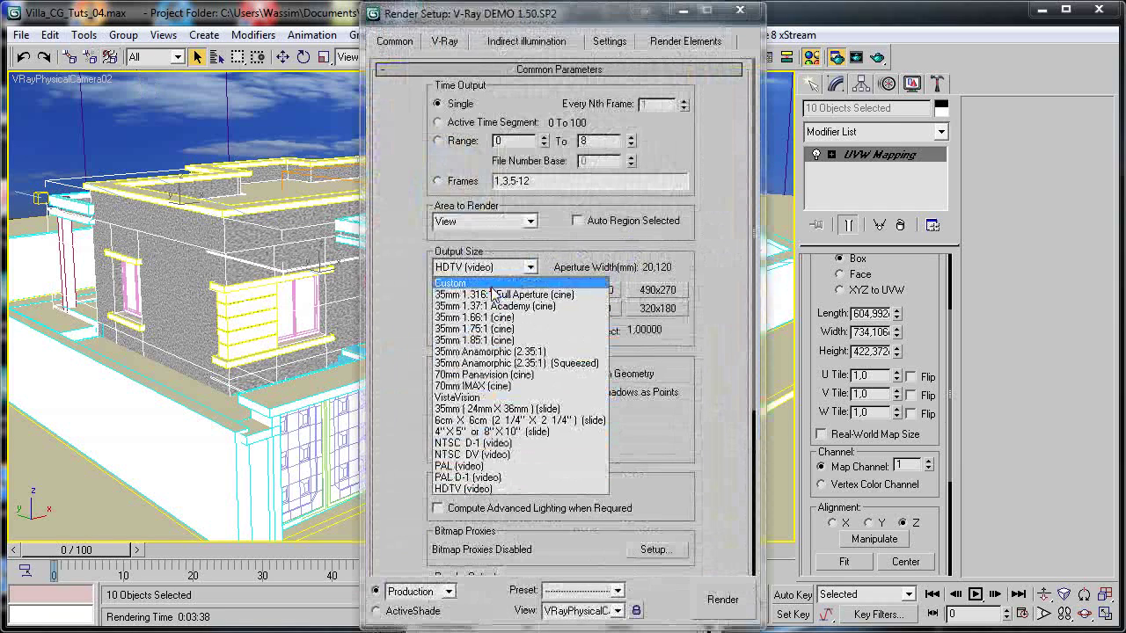
{"action": "left_click", "coordinate": [466, 275]}
{"action": "left_click", "coordinate": [580, 307]}
{"action": "left_click", "coordinate": [740, 10]}
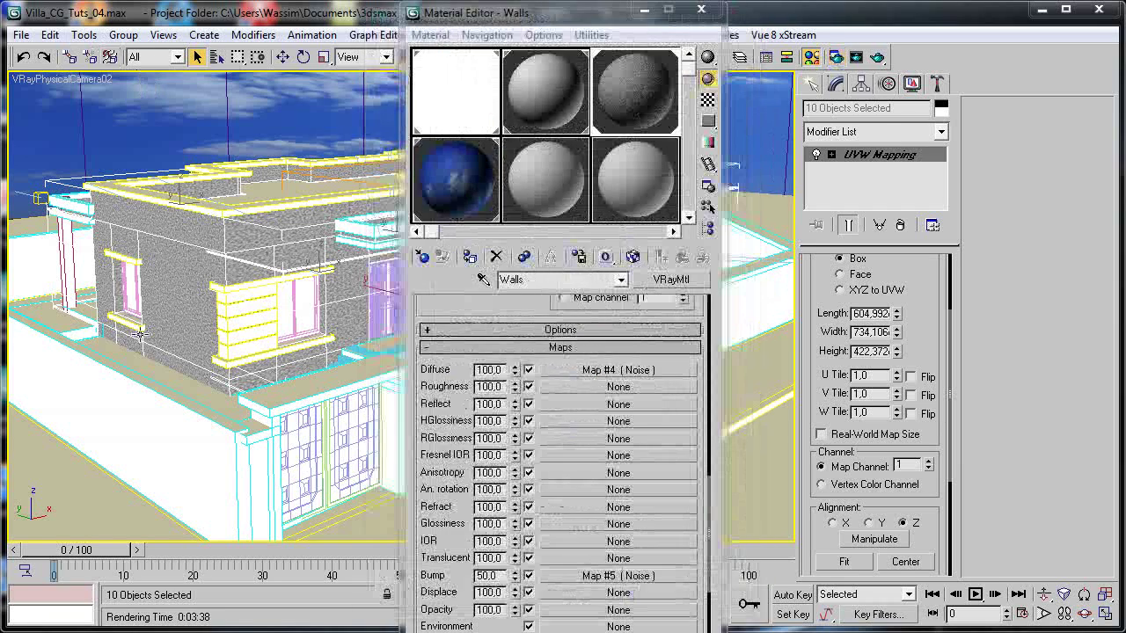
Switch to the Perspective view near the villa's side wall and set the Walls material's diffuse map amount to 70.
{"action": "key", "text": "p"}
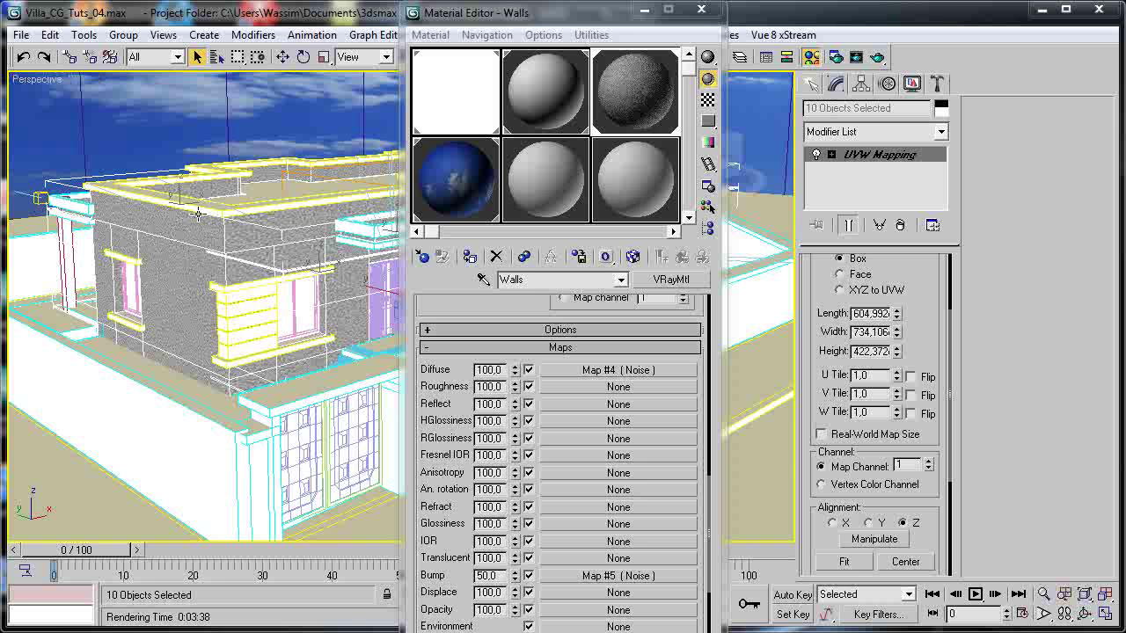
{"action": "scroll", "coordinate": [239, 277], "scroll_direction": "up", "scroll_amount": 5}
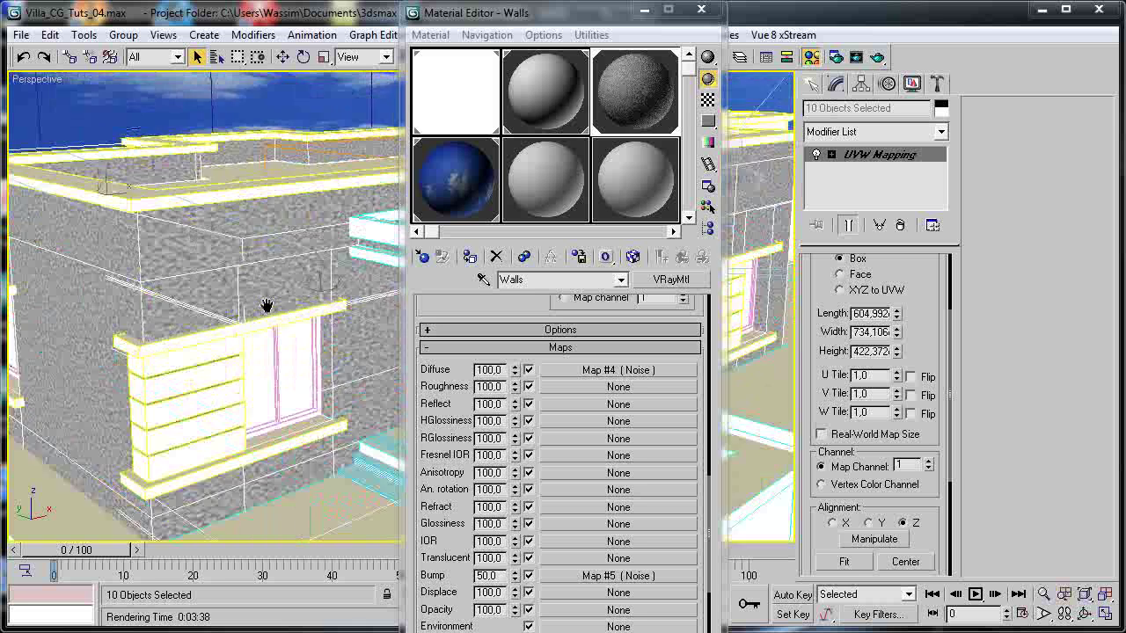
{"action": "middle_click_drag", "start_coordinate": [175, 316], "coordinate": [317, 320], "text": "alt"}
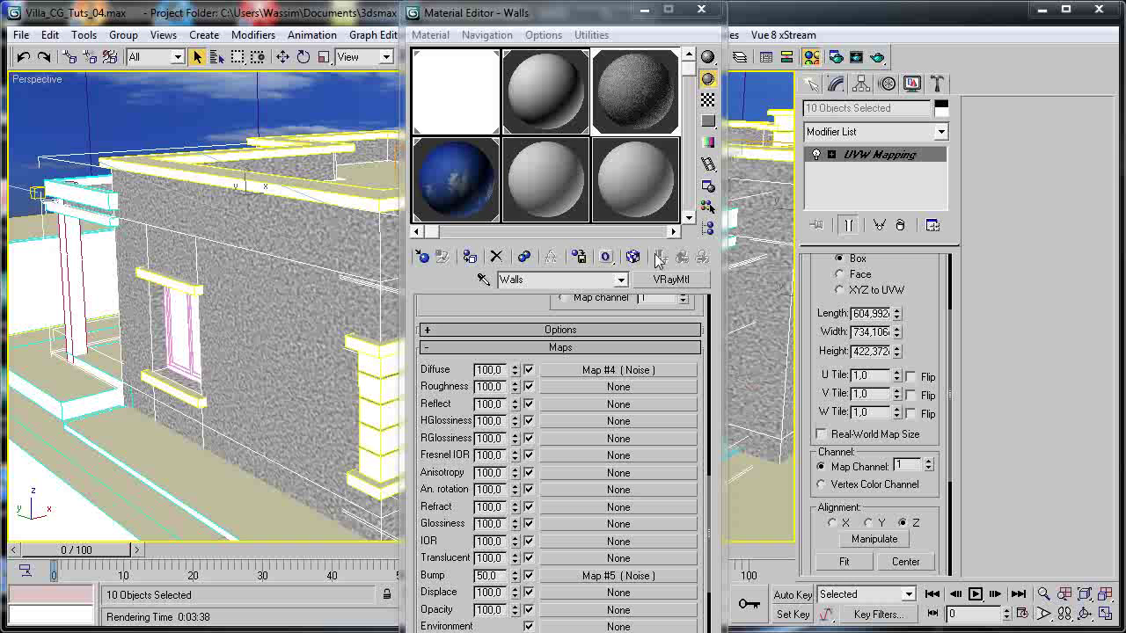
{"action": "scroll", "coordinate": [481, 330], "scroll_direction": "up", "scroll_amount": 10}
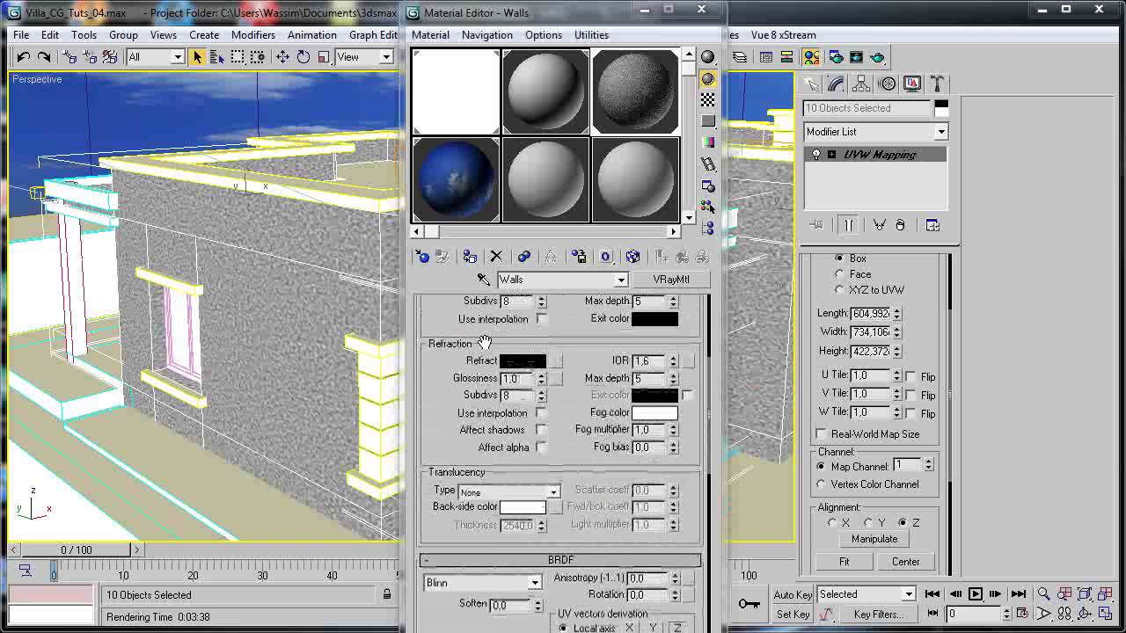
{"action": "scroll", "coordinate": [521, 399], "scroll_direction": "down", "scroll_amount": 10}
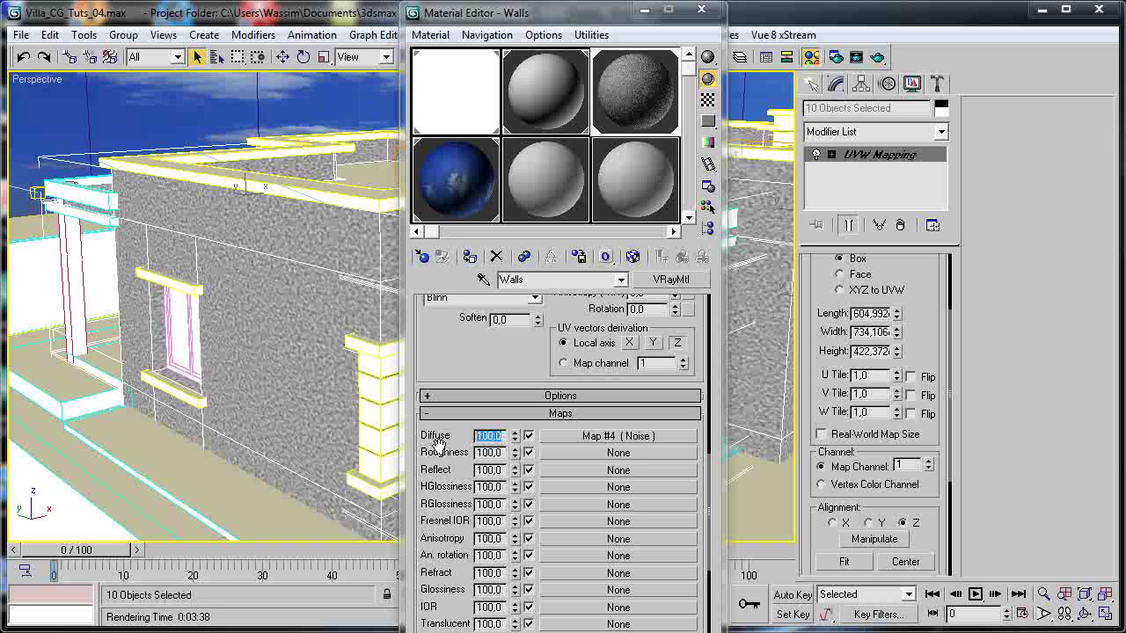
{"action": "type", "text": "0"}
{"action": "key", "text": "Return"}
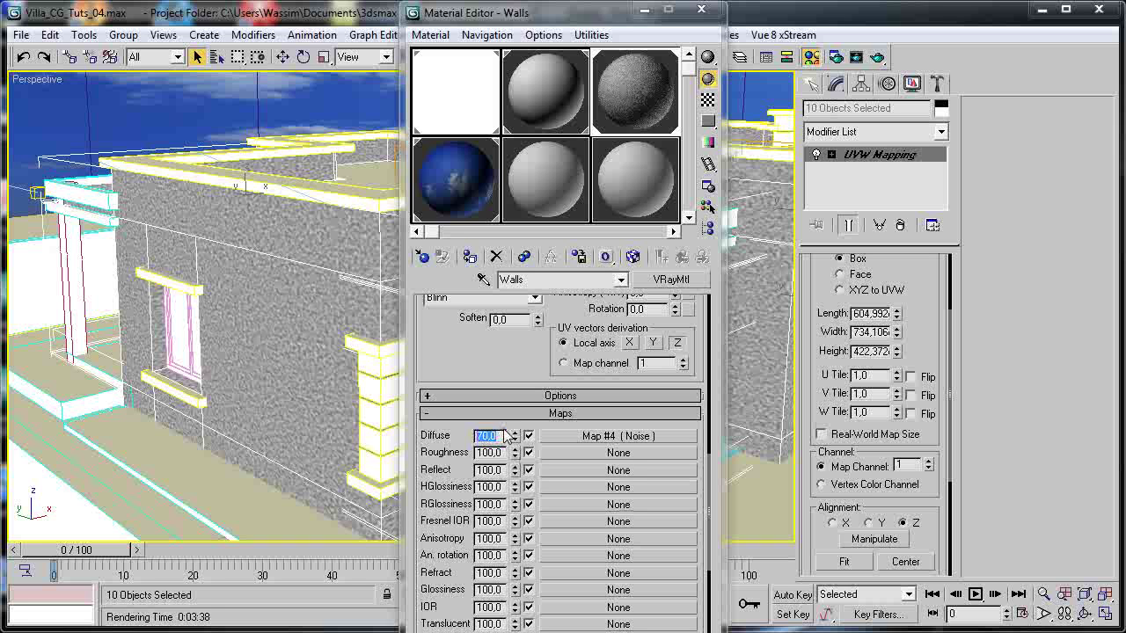
Set the Walls material's bump amount to 40 and close the Material Editor.
{"action": "scroll", "coordinate": [456, 314], "scroll_direction": "down", "scroll_amount": 3}
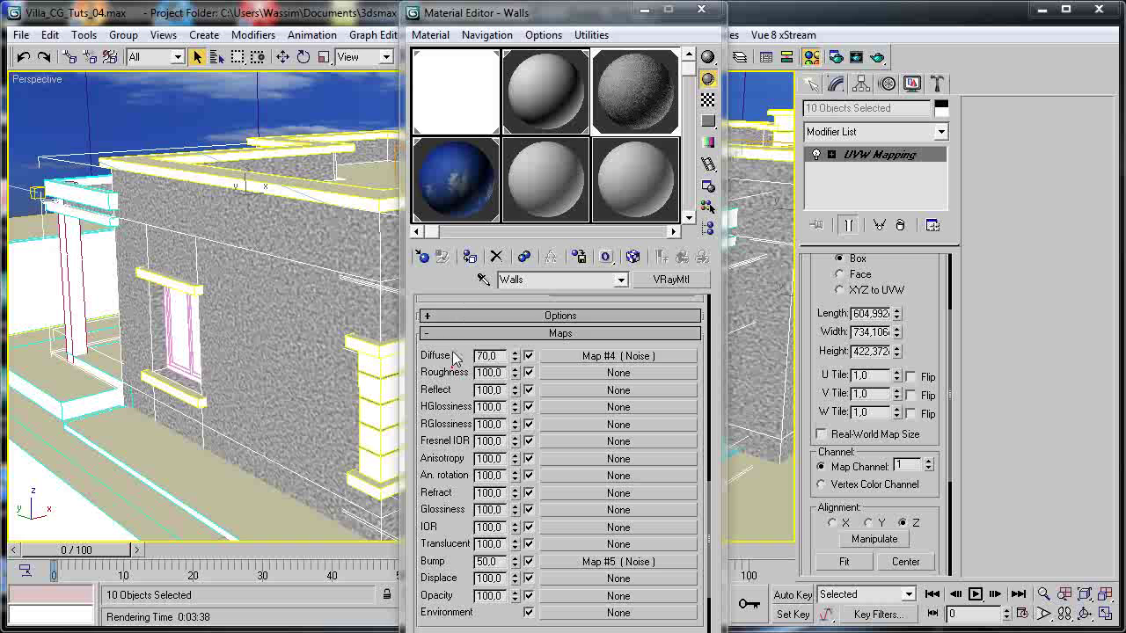
{"action": "scroll", "coordinate": [457, 387], "scroll_direction": "down", "scroll_amount": 5}
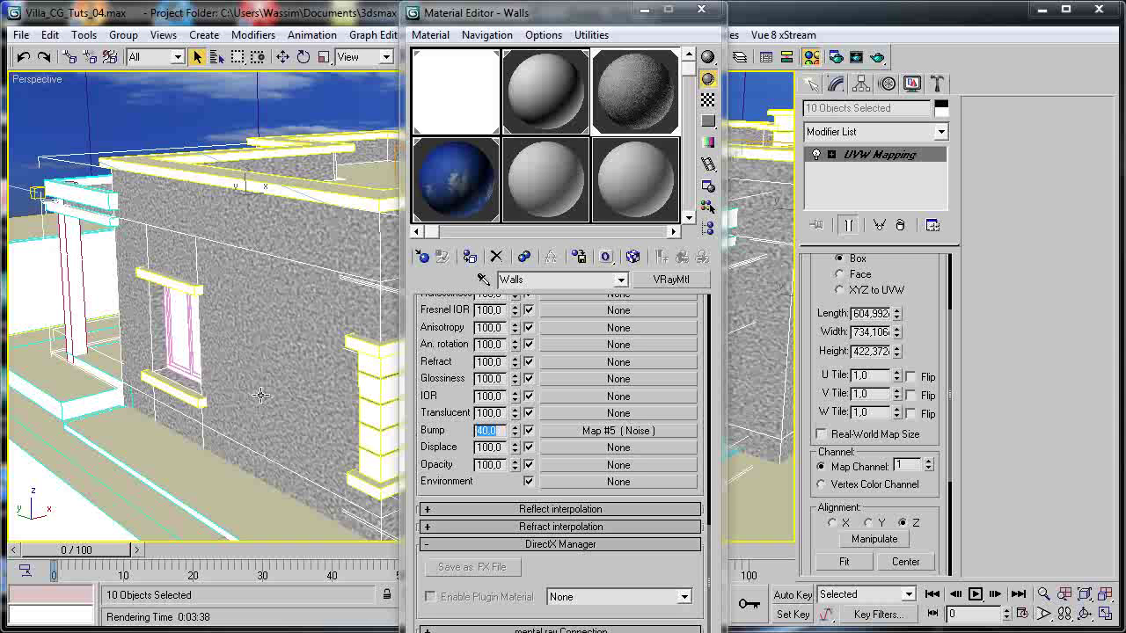
{"action": "left_click", "coordinate": [701, 10]}
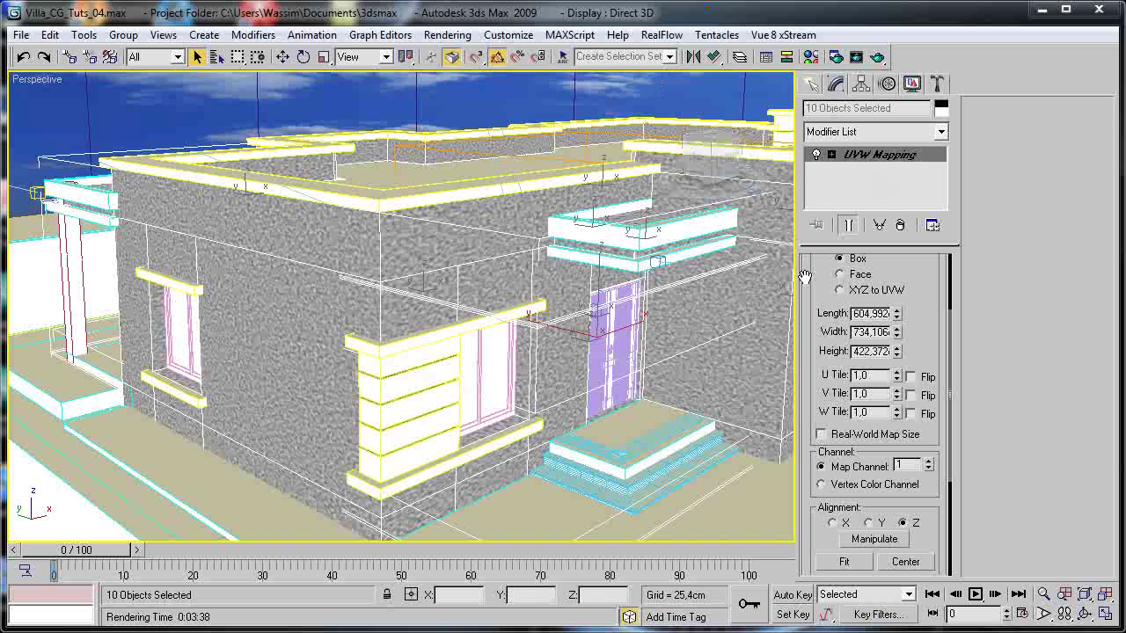
Reduce the walls' UVW Mapping box width to about 462.5 while checking the texture stretching around the side window.
{"action": "middle_click_drag", "start_coordinate": [447, 202], "coordinate": [460, 206]}
{"action": "scroll", "coordinate": [492, 201], "scroll_direction": "up", "scroll_amount": 6}
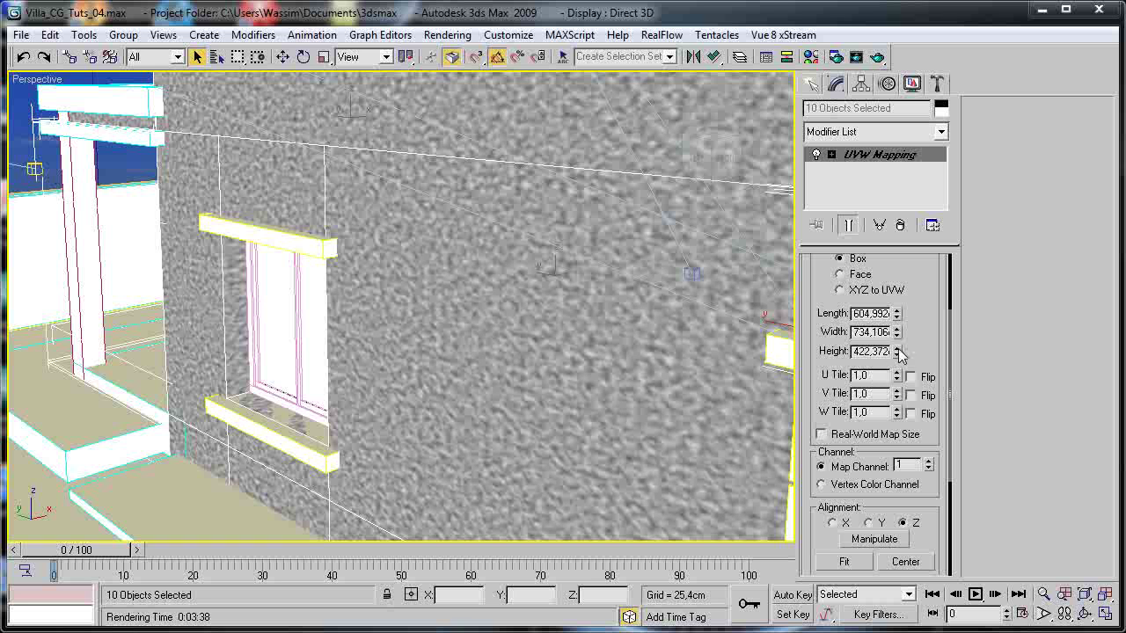
{"action": "left_click_drag", "start_coordinate": [897, 317], "coordinate": [884, 362]}
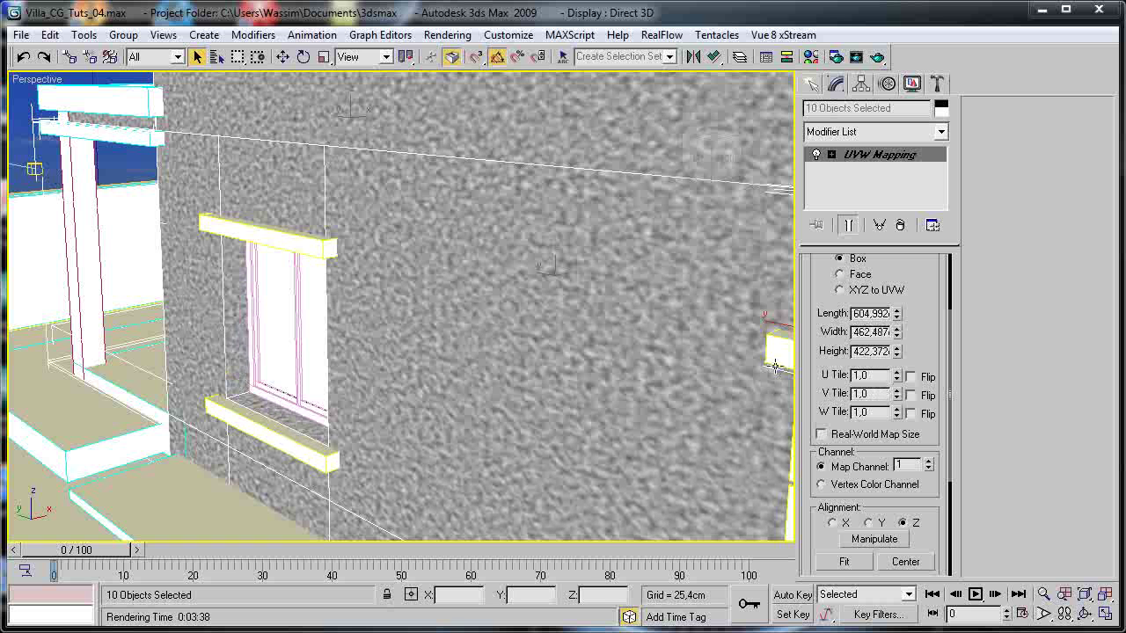
Check the texture around the front windows and reduce the UVW Mapping box to about 363 length, 416.2 width and 367.5 height.
{"action": "middle_click_drag", "start_coordinate": [334, 336], "coordinate": [168, 360]}
{"action": "scroll", "coordinate": [168, 360], "scroll_direction": "down", "scroll_amount": 5}
{"action": "middle_click_drag", "start_coordinate": [326, 378], "coordinate": [181, 373]}
{"action": "scroll", "coordinate": [180, 373], "scroll_direction": "up", "scroll_amount": 5}
{"action": "middle_click_drag", "start_coordinate": [297, 362], "coordinate": [120, 364]}
{"action": "scroll", "coordinate": [306, 383], "scroll_direction": "up", "scroll_amount": 3}
{"action": "middle_click_drag", "start_coordinate": [293, 383], "coordinate": [241, 387]}
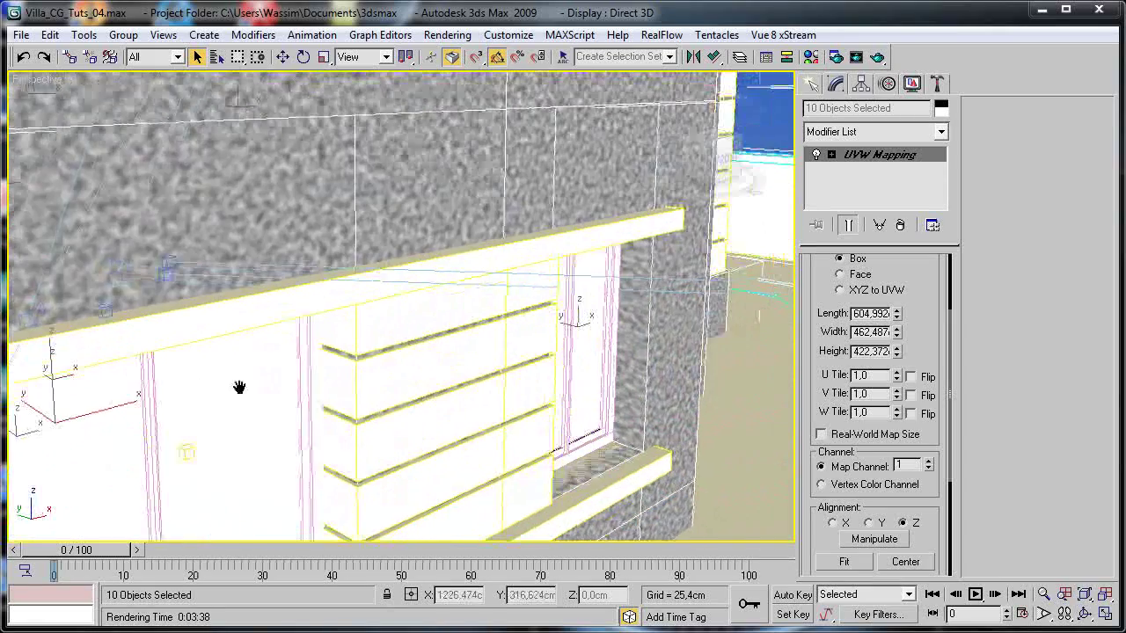
{"action": "left_click_drag", "start_coordinate": [893, 355], "coordinate": [896, 321]}
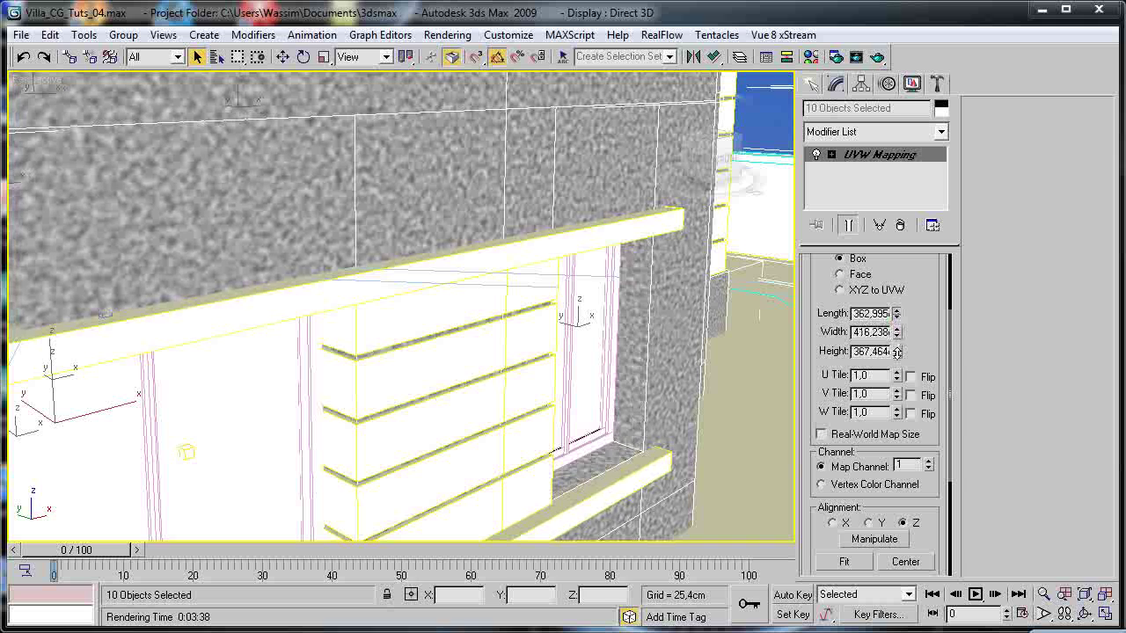
Examine the walls' texture around the front and side windows and the villa's corner in the Perspective view.
{"action": "middle_click_drag", "start_coordinate": [416, 372], "coordinate": [462, 374]}
{"action": "scroll", "coordinate": [440, 375], "scroll_direction": "down", "scroll_amount": 8}
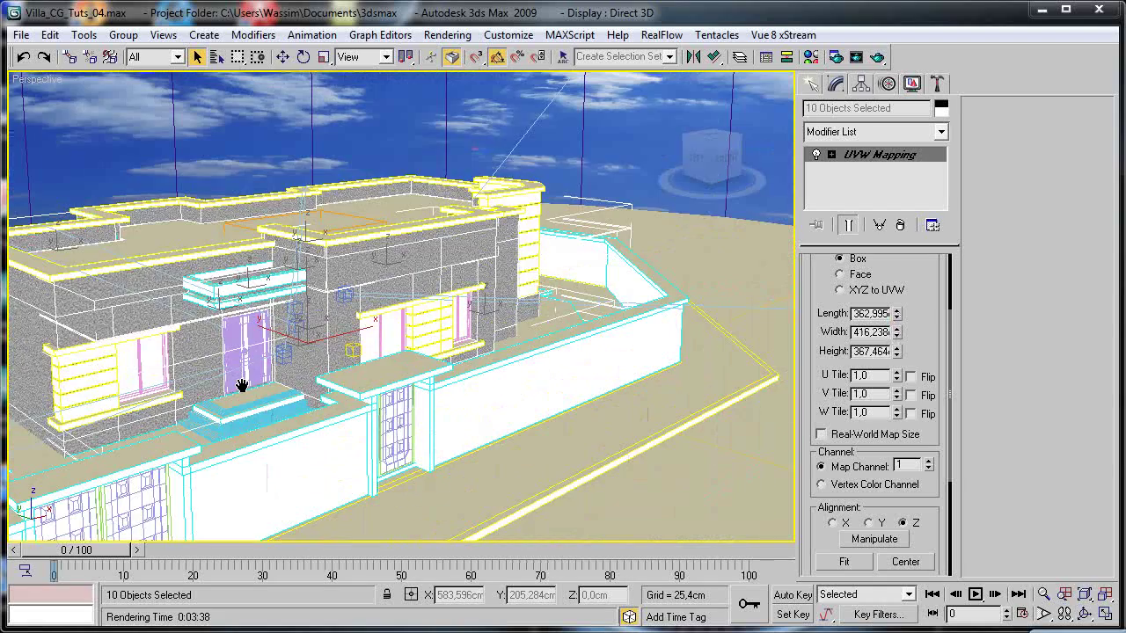
{"action": "middle_click_drag", "start_coordinate": [241, 385], "coordinate": [452, 382]}
{"action": "scroll", "coordinate": [440, 382], "scroll_direction": "up", "scroll_amount": 3}
{"action": "scroll", "coordinate": [317, 392], "scroll_direction": "up", "scroll_amount": 4}
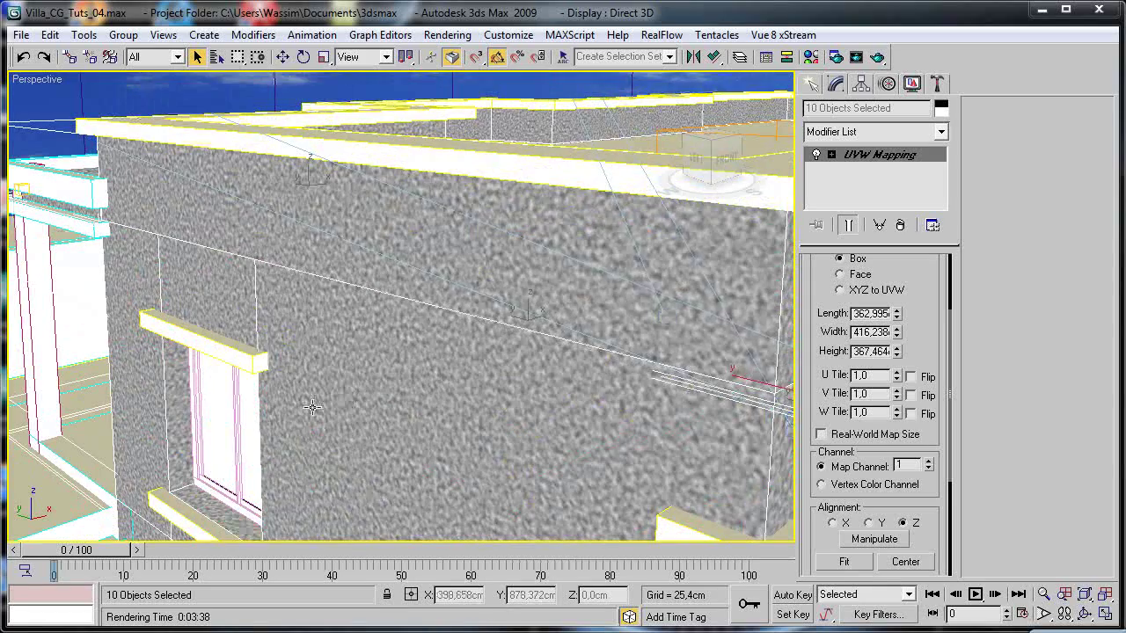
{"action": "scroll", "coordinate": [343, 343], "scroll_direction": "up", "scroll_amount": 2}
{"action": "scroll", "coordinate": [348, 349], "scroll_direction": "down", "scroll_amount": 6}
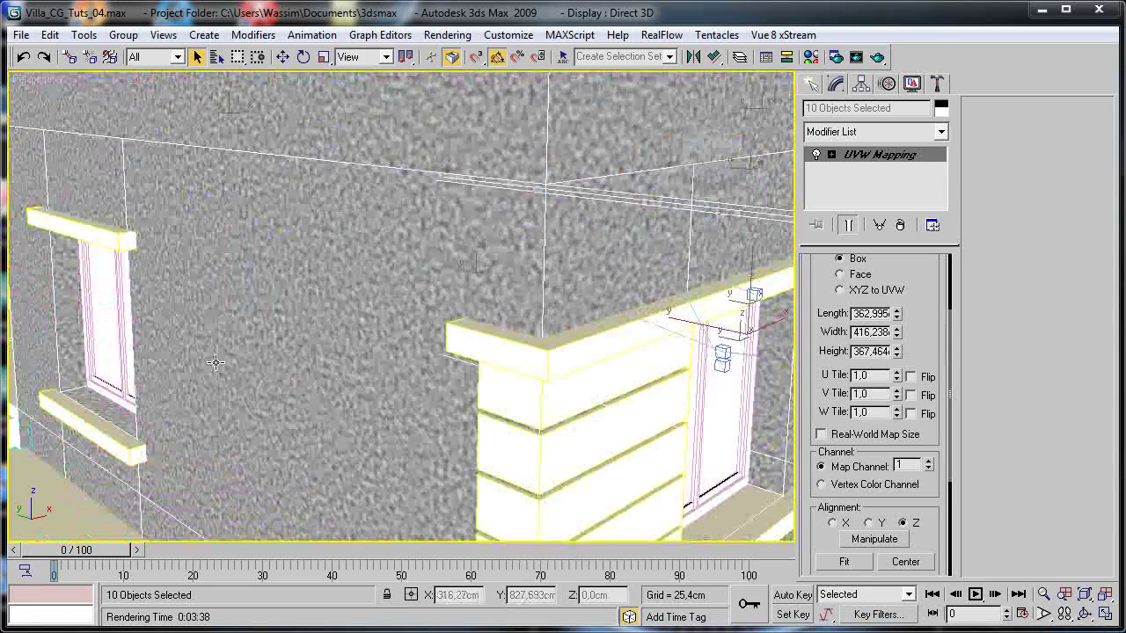
{"action": "middle_click_drag", "start_coordinate": [334, 376], "coordinate": [307, 376]}
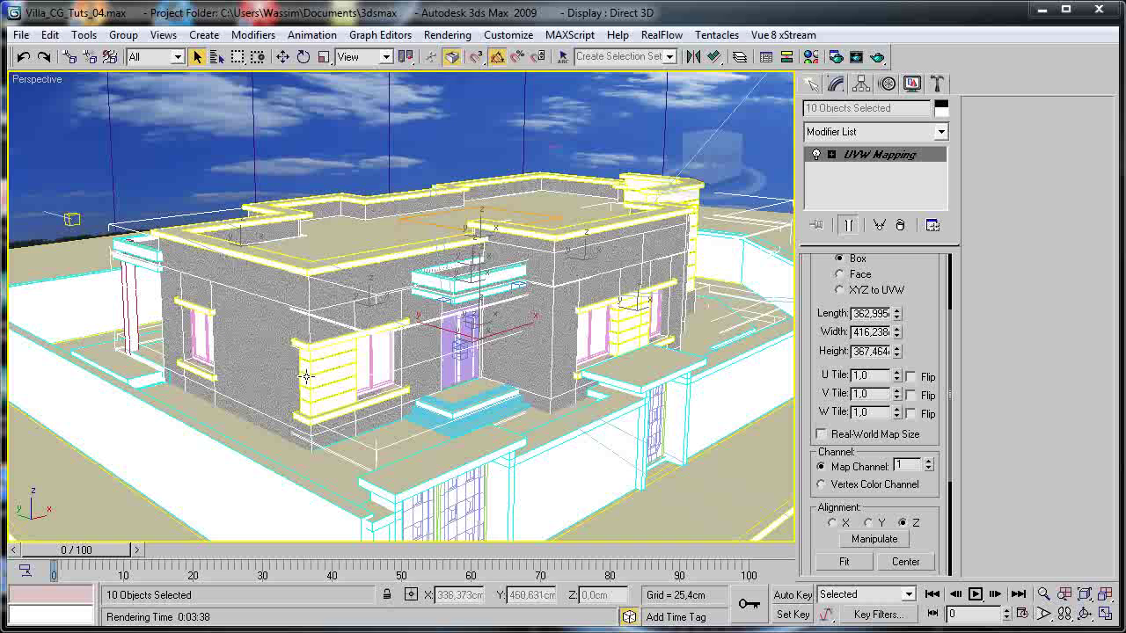
{"action": "key", "text": "m"}
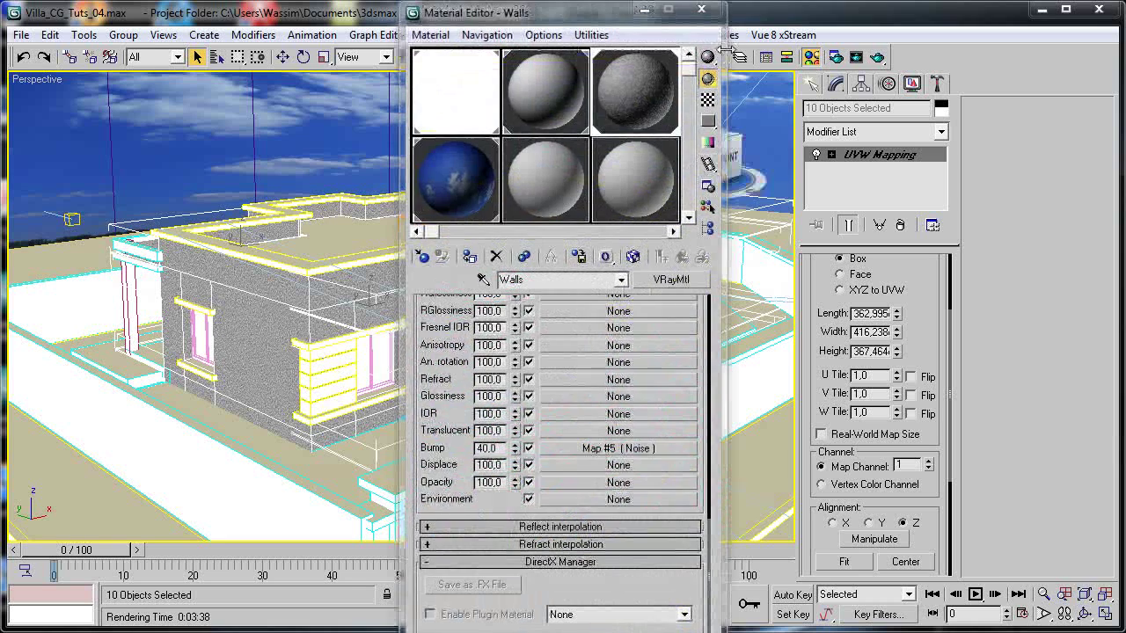
{"action": "left_click", "coordinate": [701, 8]}
Switch the viewport to VRayPhysicalCamera02, render a test image and inspect the walls in it.
{"action": "left_click", "coordinate": [36, 79]}
{"action": "mouse_move", "coordinate": [132, 97]}
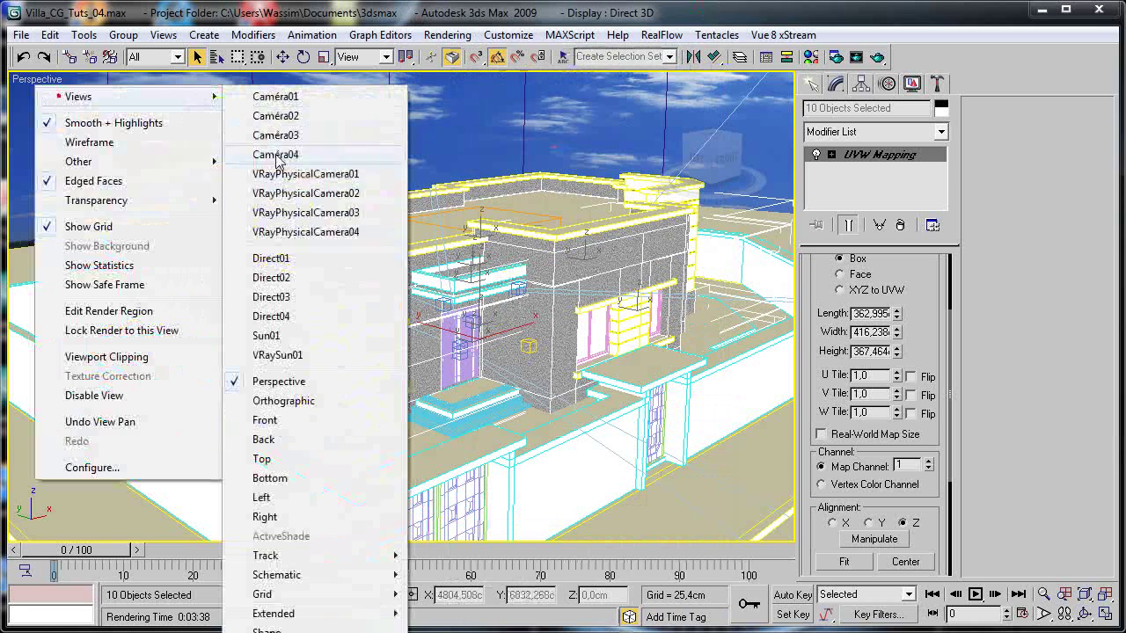
{"action": "left_click", "coordinate": [306, 193]}
{"action": "left_click", "coordinate": [877, 58]}
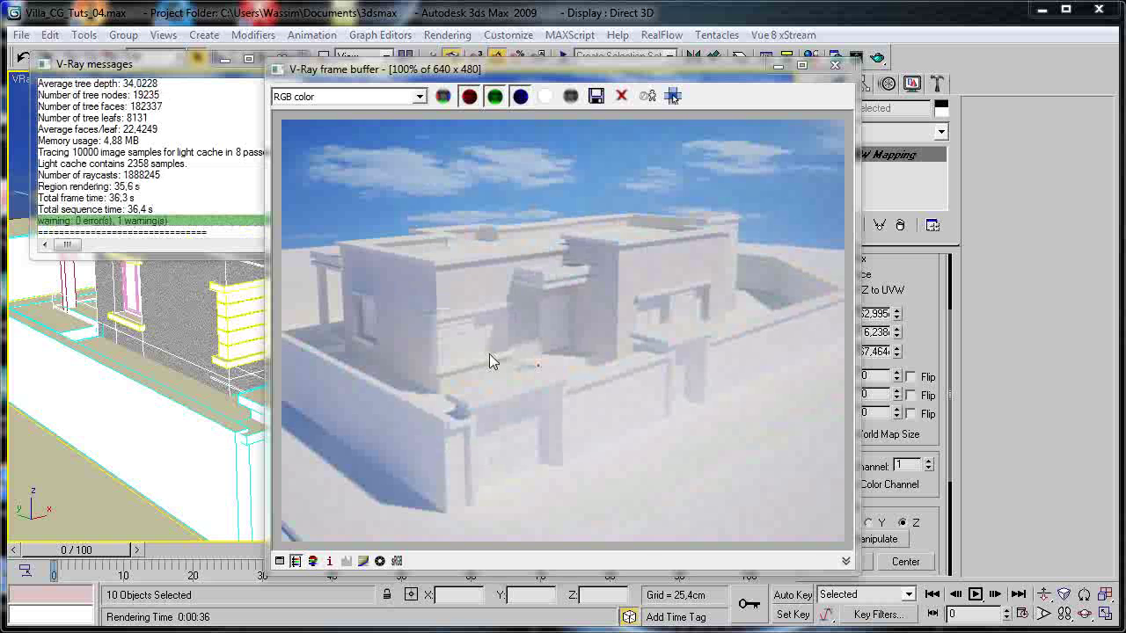
{"action": "scroll", "coordinate": [489, 350], "scroll_direction": "up", "scroll_amount": 1}
{"action": "middle_click_drag", "start_coordinate": [489, 346], "coordinate": [596, 438]}
{"action": "scroll", "coordinate": [700, 309], "scroll_direction": "down", "scroll_amount": 1}
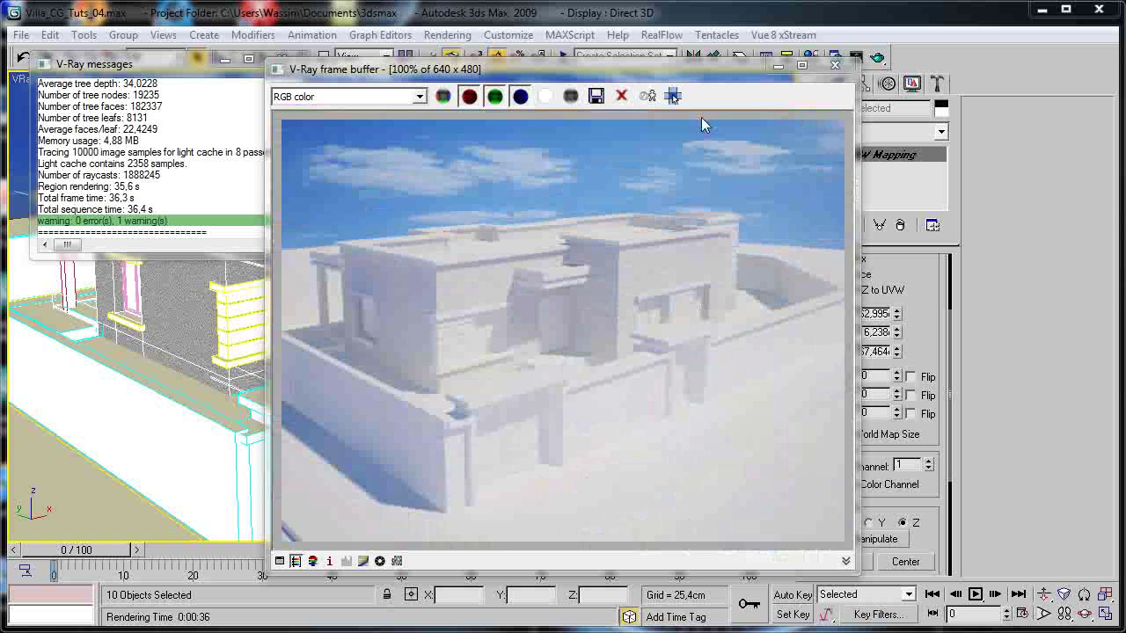
{"action": "left_click", "coordinate": [835, 65]}
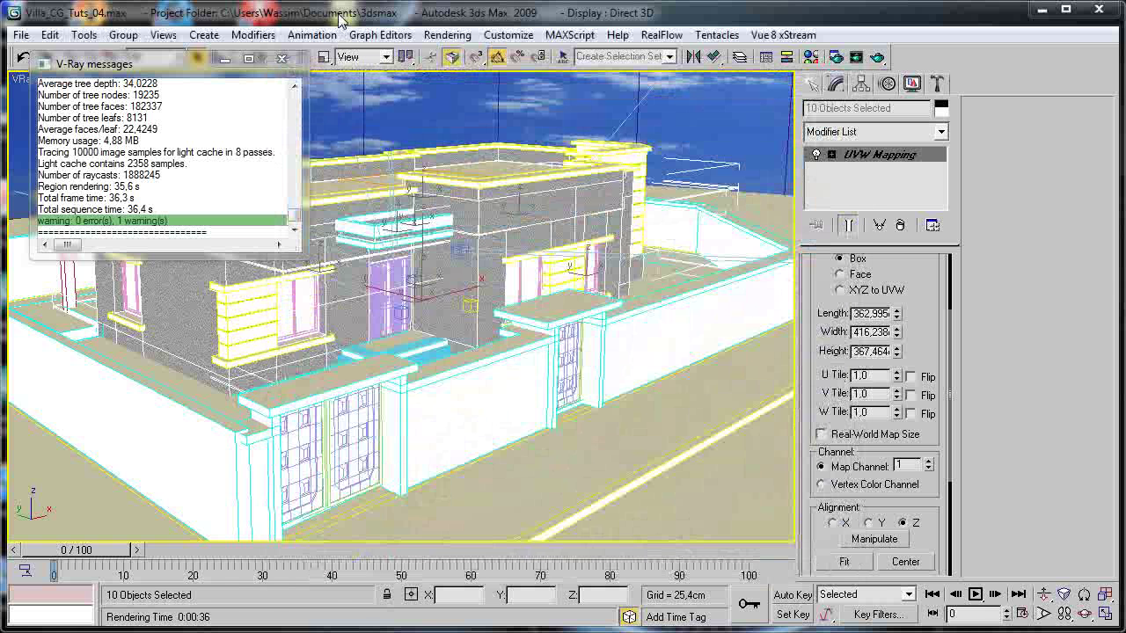
Set the render output size to HDTV (video) at 1920x1080 and start rendering the camera view.
{"action": "key", "text": "F10"}
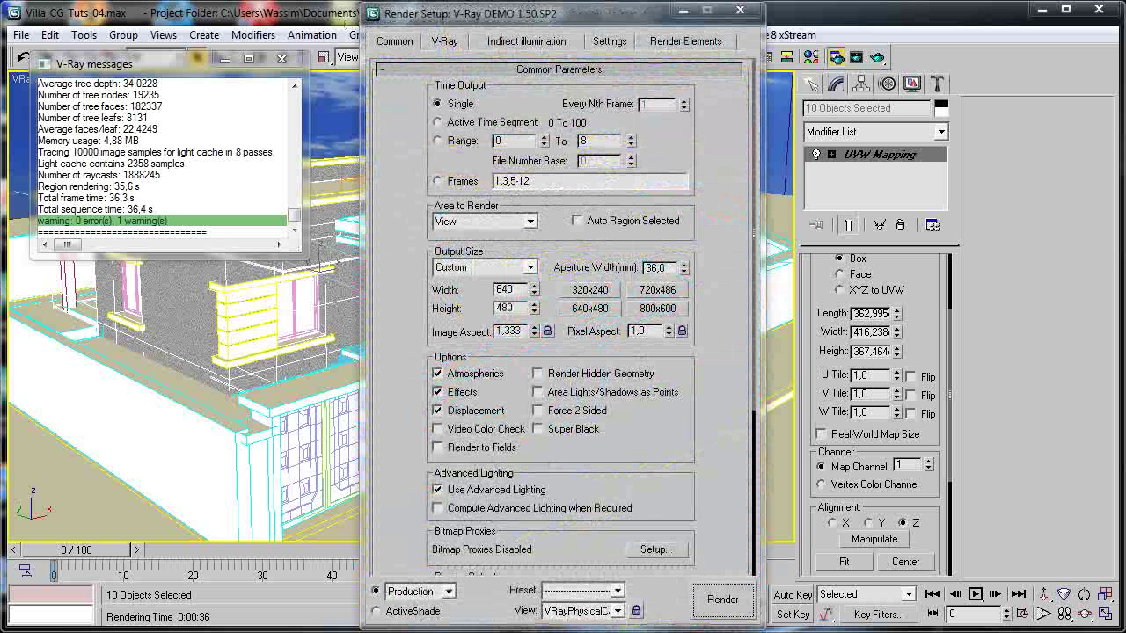
{"action": "scroll", "coordinate": [683, 462], "scroll_direction": "down", "scroll_amount": 3}
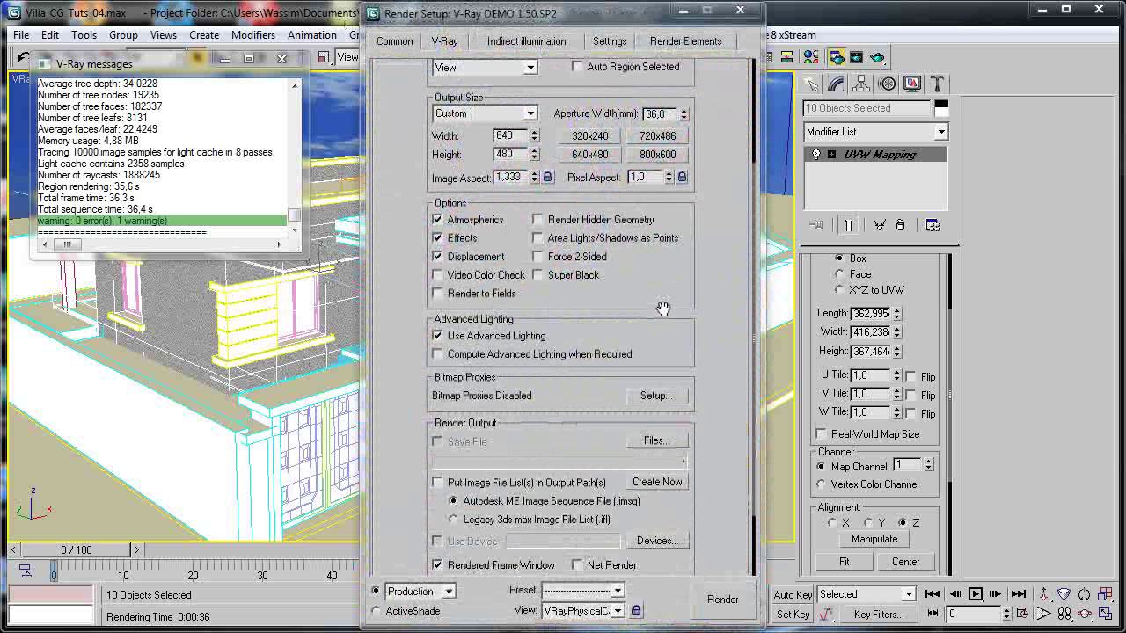
{"action": "left_click", "coordinate": [528, 112]}
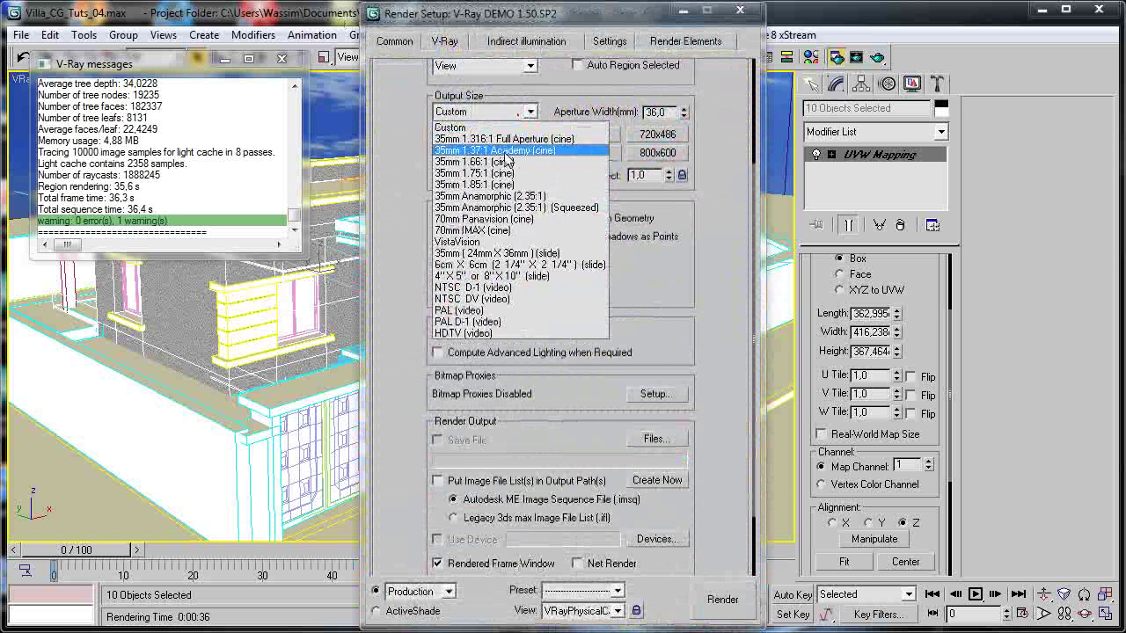
{"action": "left_click", "coordinate": [493, 333]}
{"action": "left_click", "coordinate": [579, 136]}
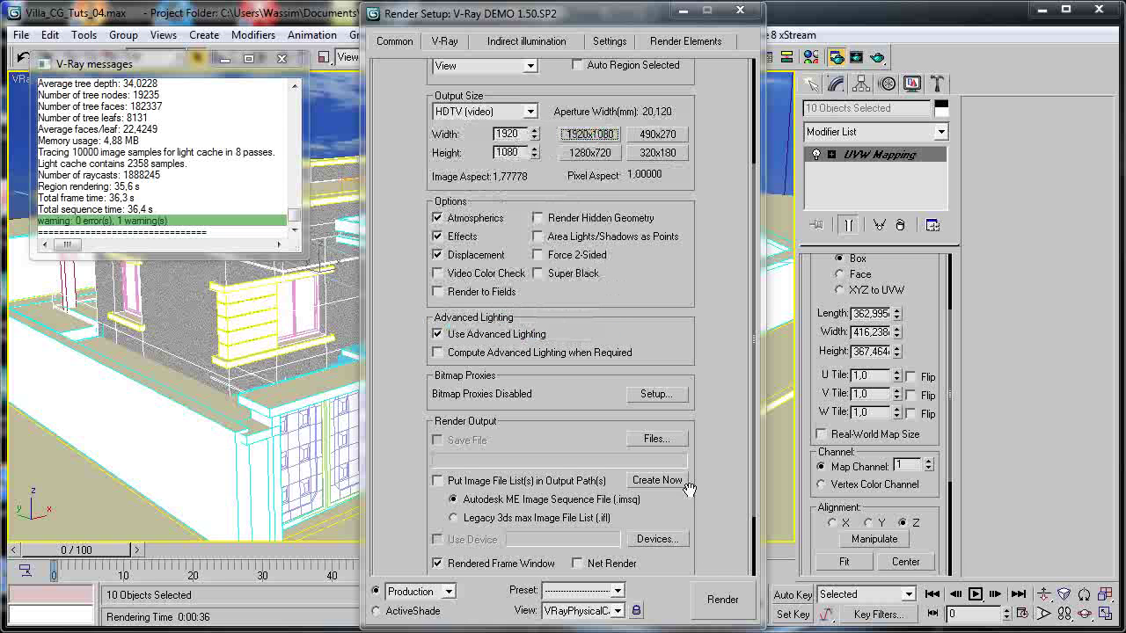
{"action": "left_click", "coordinate": [717, 599]}
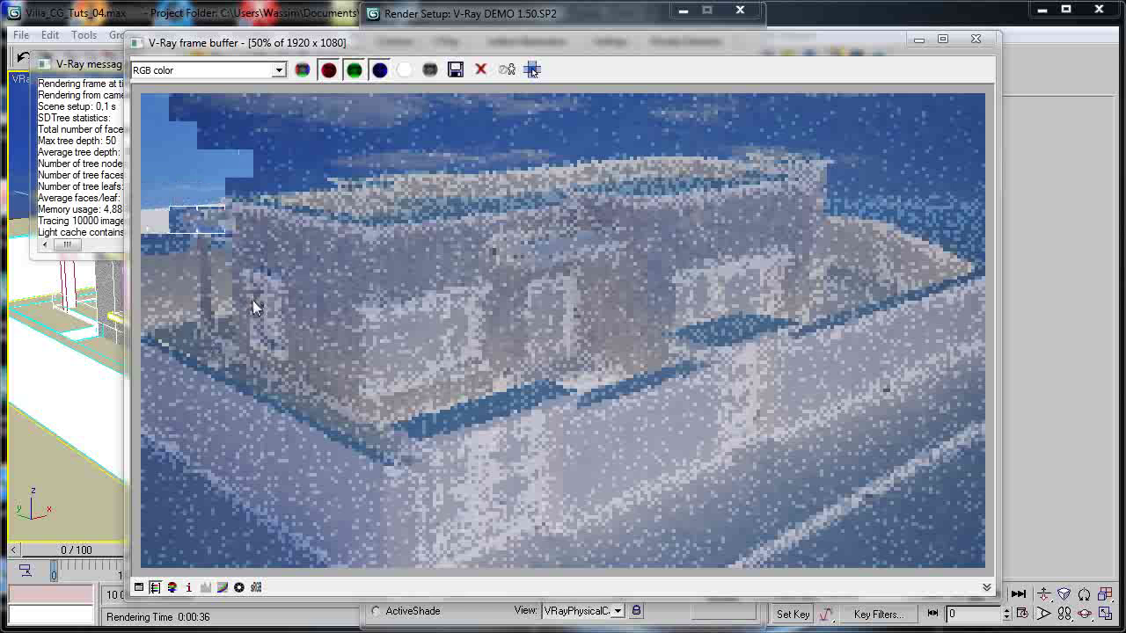
Inspect the wall texture in the running render at up to 200%, especially around the side window and villa corner.
{"action": "scroll", "coordinate": [269, 316], "scroll_direction": "up", "scroll_amount": 1}
{"action": "middle_click_drag", "start_coordinate": [220, 313], "coordinate": [245, 346]}
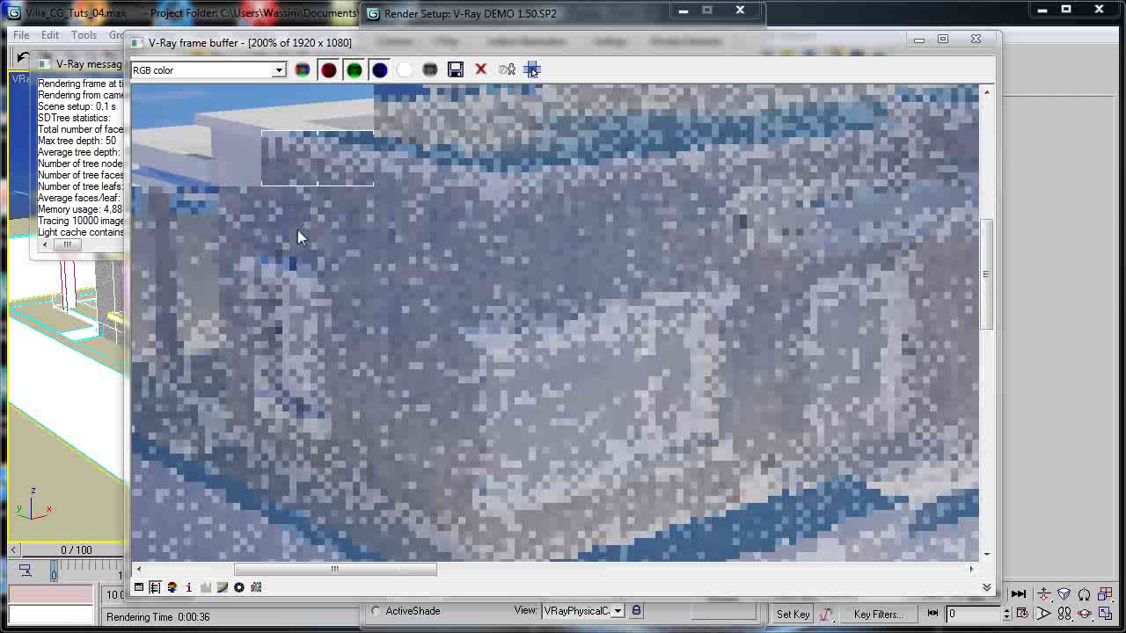
{"action": "scroll", "coordinate": [297, 230], "scroll_direction": "up", "scroll_amount": 1}
{"action": "middle_click_drag", "start_coordinate": [298, 230], "coordinate": [305, 274]}
{"action": "scroll", "coordinate": [306, 292], "scroll_direction": "down", "scroll_amount": 1}
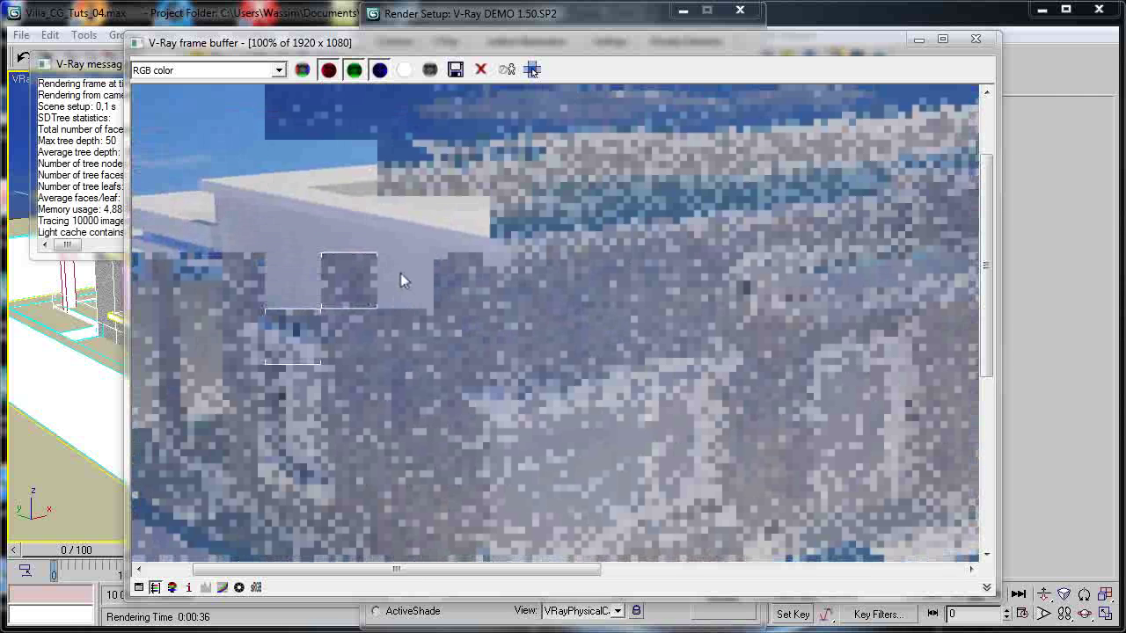
{"action": "scroll", "coordinate": [393, 317], "scroll_direction": "up", "scroll_amount": 1}
{"action": "middle_click_drag", "start_coordinate": [347, 254], "coordinate": [377, 251]}
{"action": "scroll", "coordinate": [378, 256], "scroll_direction": "down", "scroll_amount": 1}
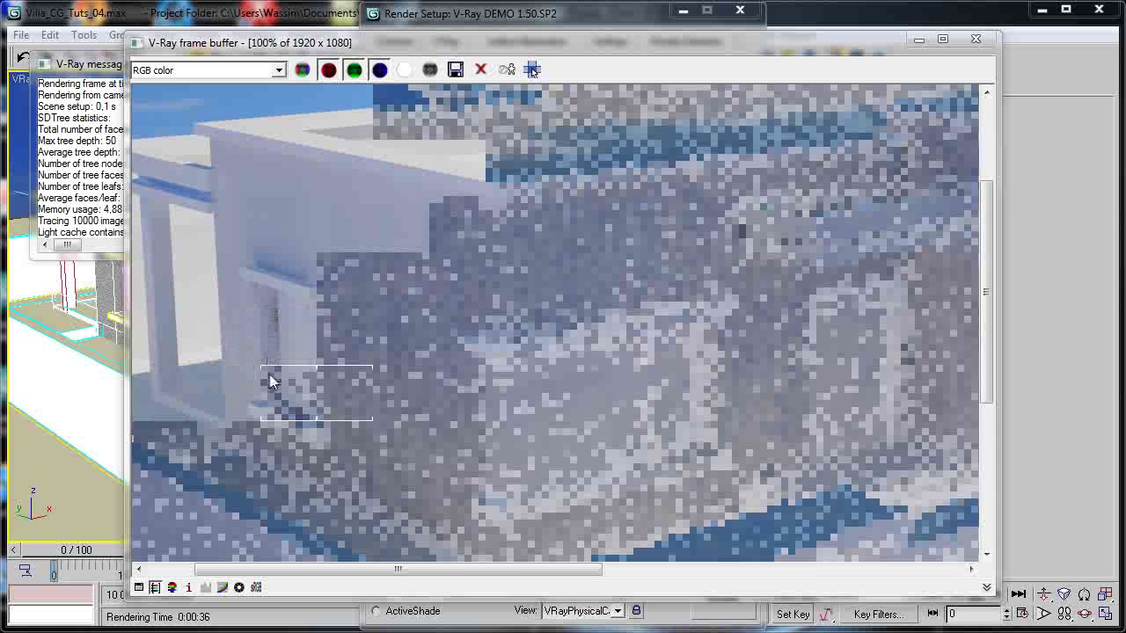
{"action": "middle_click_drag", "start_coordinate": [256, 384], "coordinate": [282, 395]}
{"action": "scroll", "coordinate": [277, 393], "scroll_direction": "up", "scroll_amount": 1}
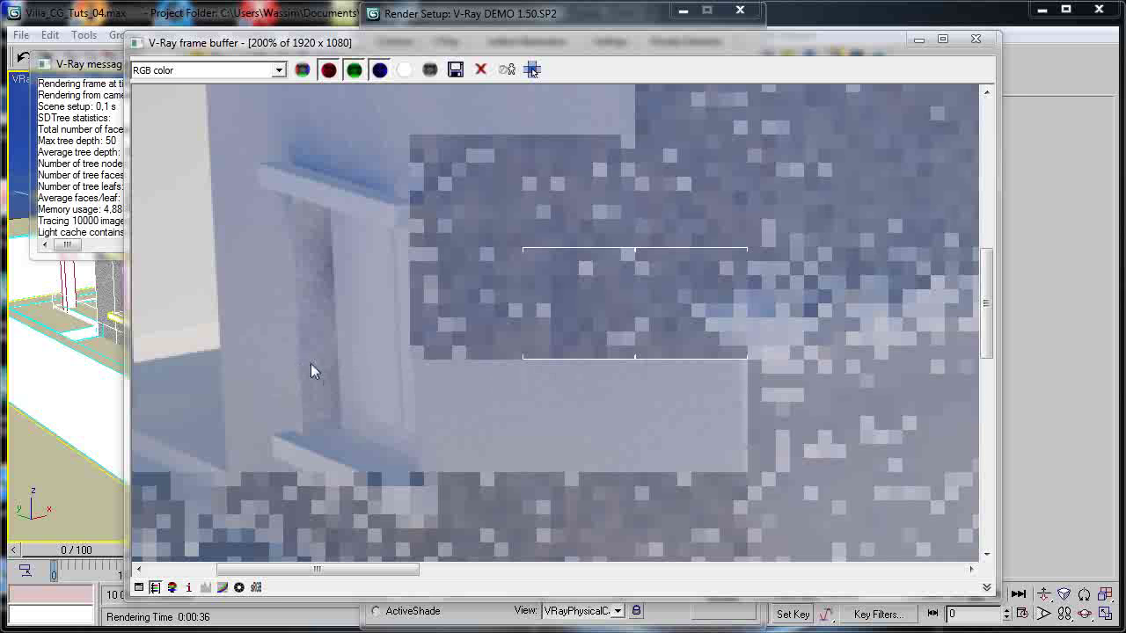
{"action": "middle_click_drag", "start_coordinate": [311, 362], "coordinate": [344, 350]}
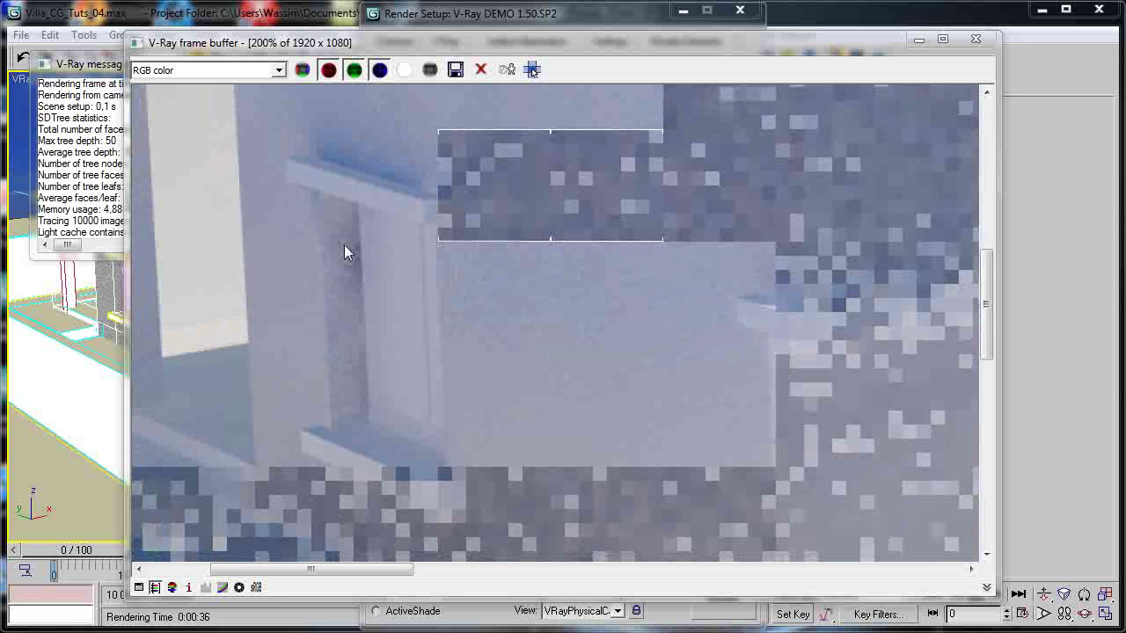
{"action": "middle_click_drag", "start_coordinate": [352, 269], "coordinate": [311, 311]}
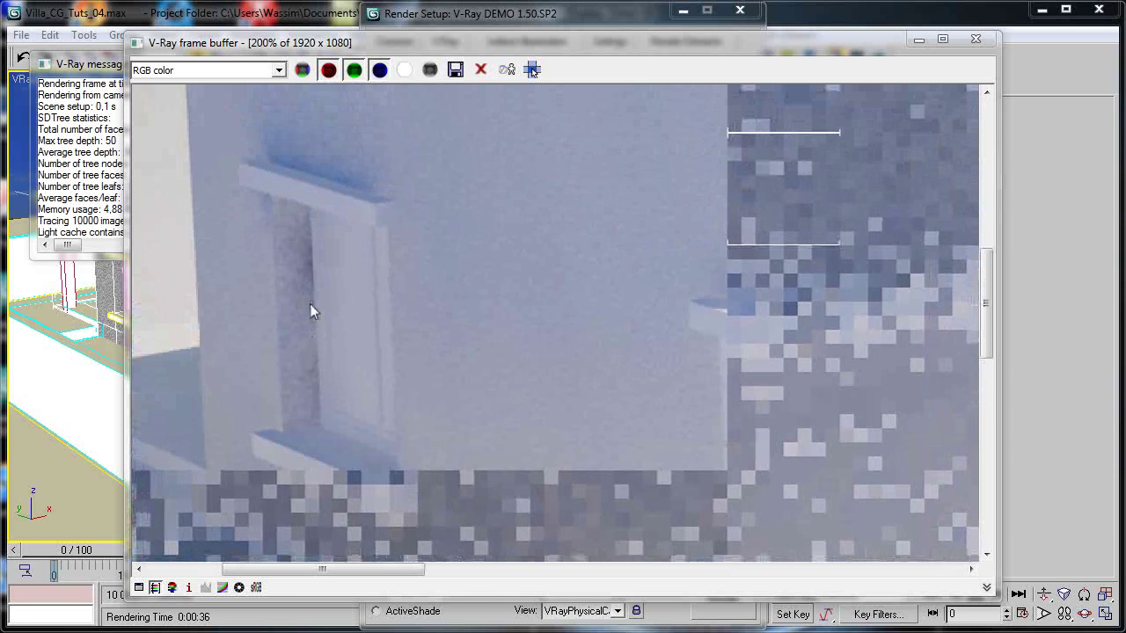
{"action": "scroll", "coordinate": [312, 311], "scroll_direction": "down", "scroll_amount": 1}
{"action": "middle_click_drag", "start_coordinate": [294, 256], "coordinate": [221, 198]}
{"action": "middle_click_drag", "start_coordinate": [599, 261], "coordinate": [586, 221]}
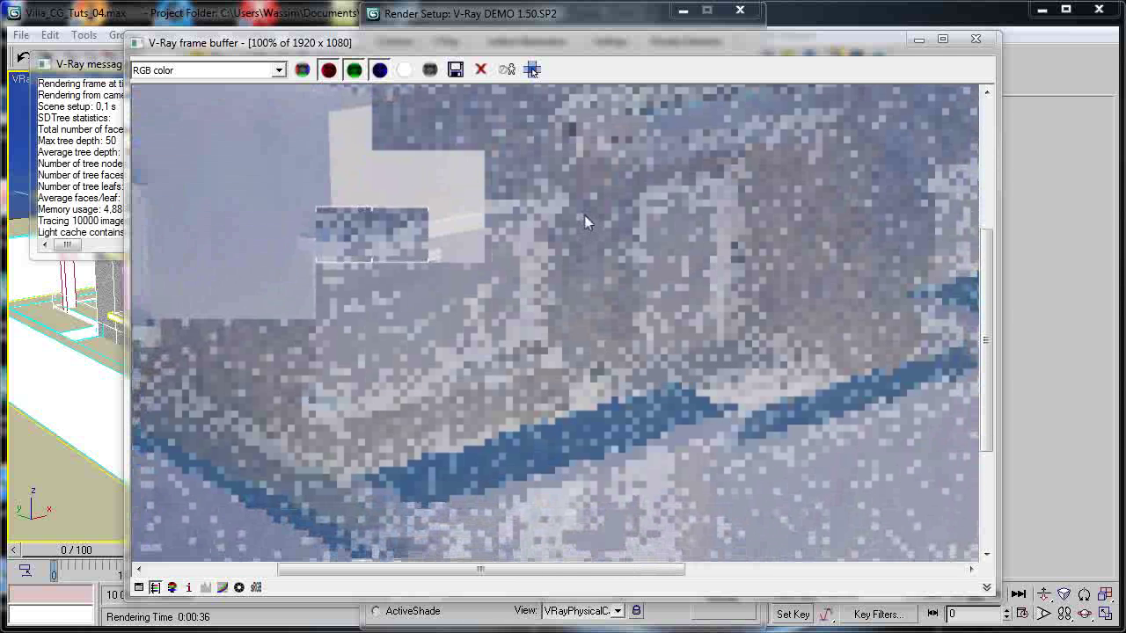
{"action": "scroll", "coordinate": [503, 238], "scroll_direction": "down", "scroll_amount": 1}
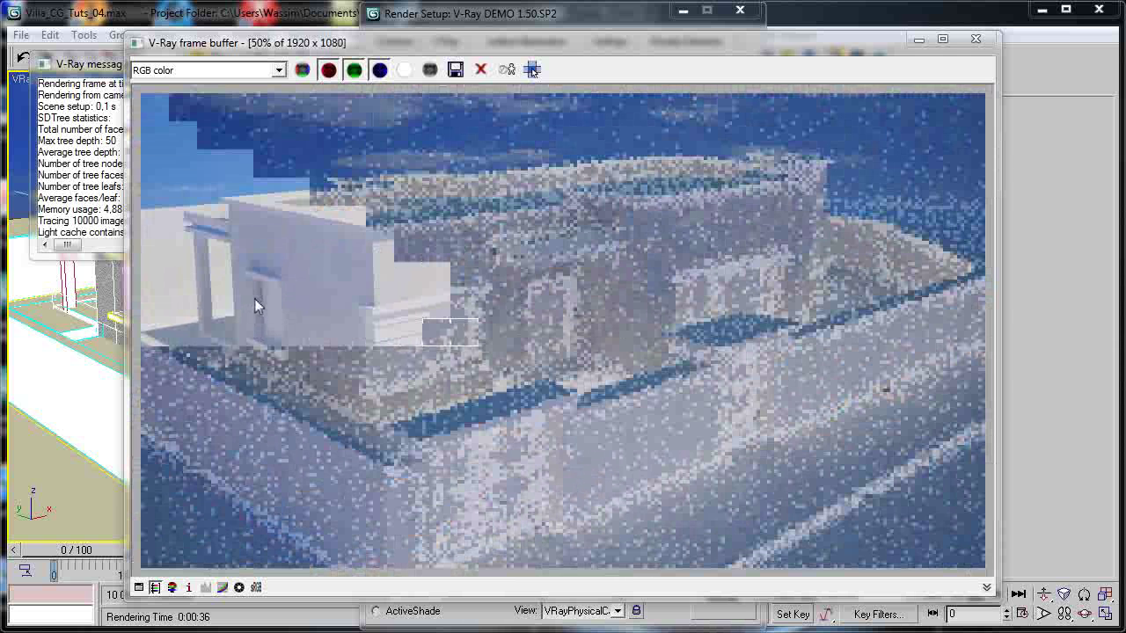
Cancel the render and close the frame buffer, V-Ray messages and Render Setup windows.
{"action": "left_click", "coordinate": [975, 39]}
{"action": "left_click", "coordinate": [657, 160]}
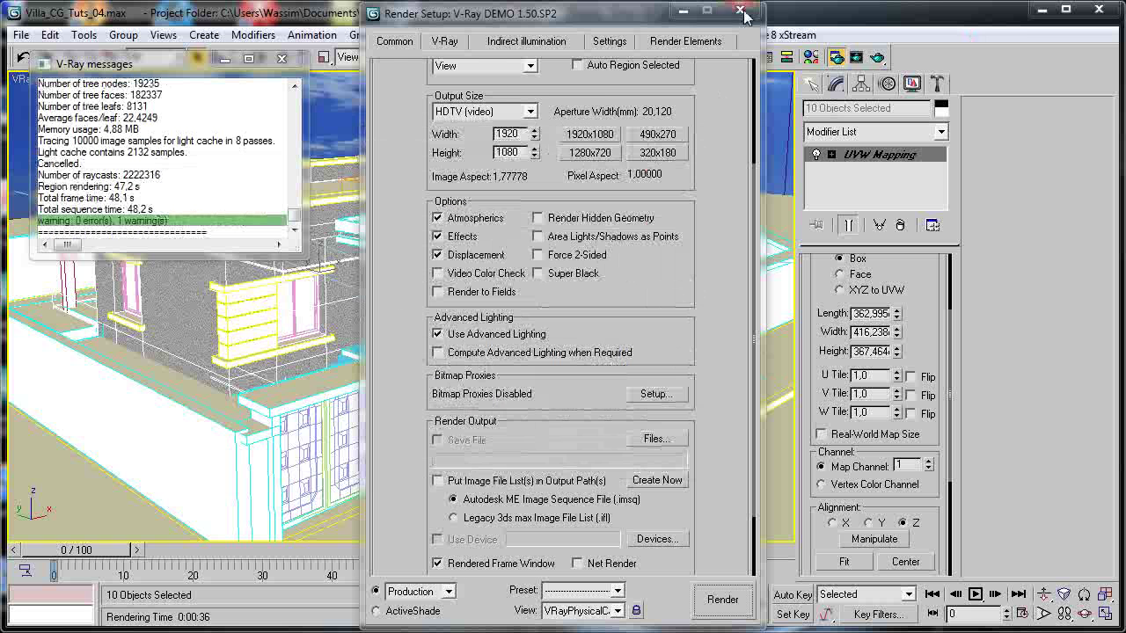
{"action": "left_click", "coordinate": [281, 58]}
{"action": "left_click", "coordinate": [740, 10]}
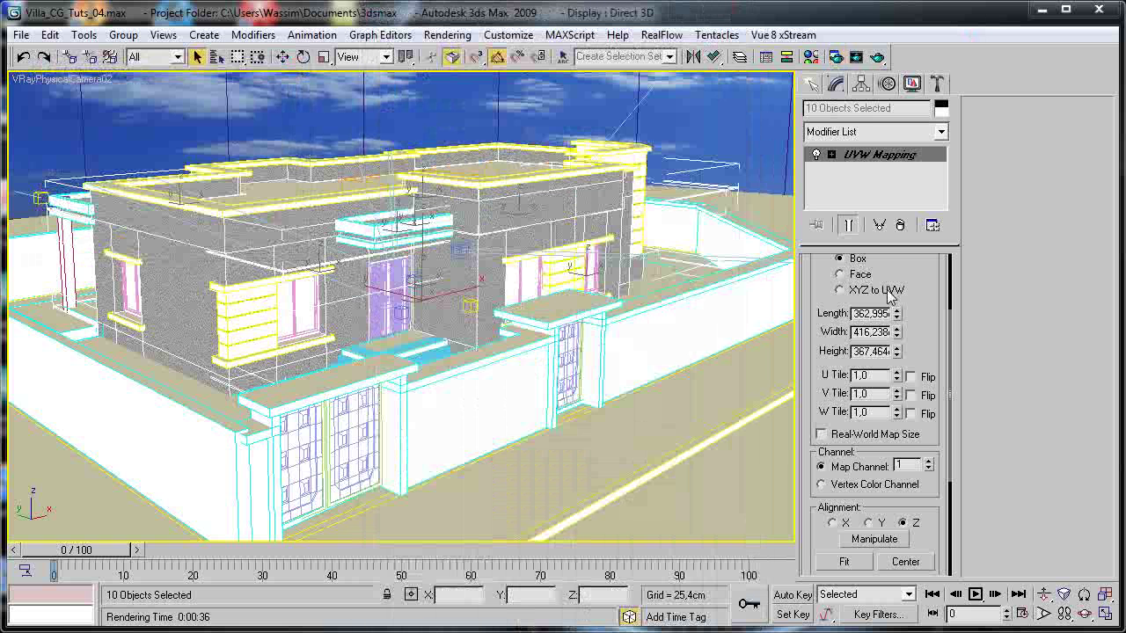
Reduce the walls' UVW Mapping box width to about 226.9 while checking the texture at the villa's front corner in Perspective.
{"action": "mouse_move", "coordinate": [896, 332]}
{"action": "left_mouse_down"}
{"action": "mouse_move", "coordinate": [891, 323]}
{"action": "mouse_move", "coordinate": [891, 334]}
{"action": "left_mouse_up"}
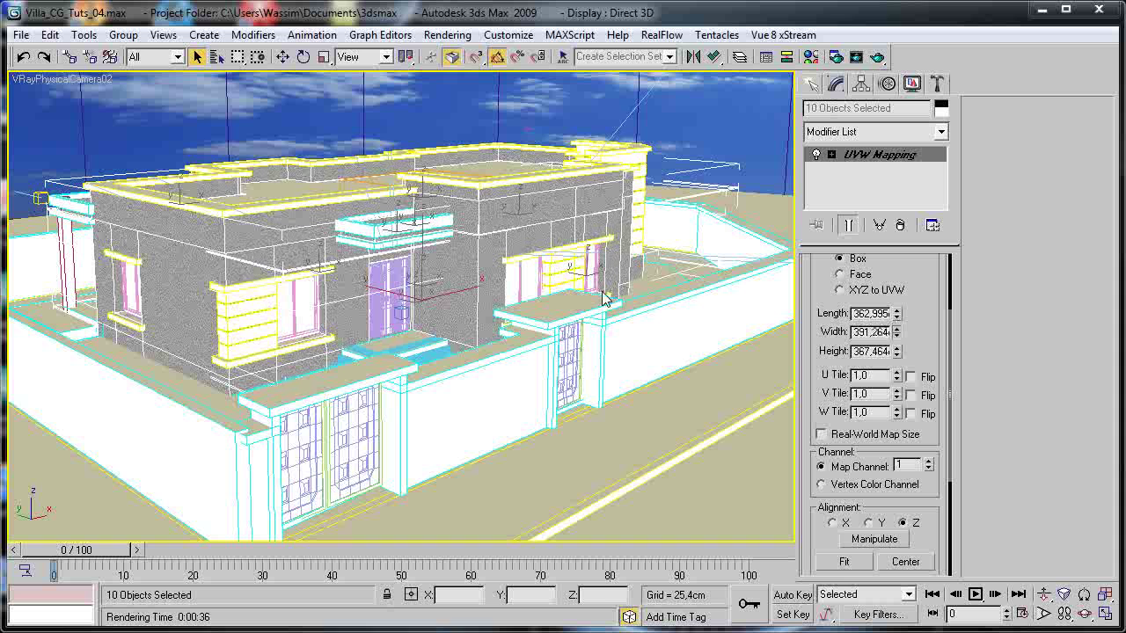
{"action": "key", "text": "p"}
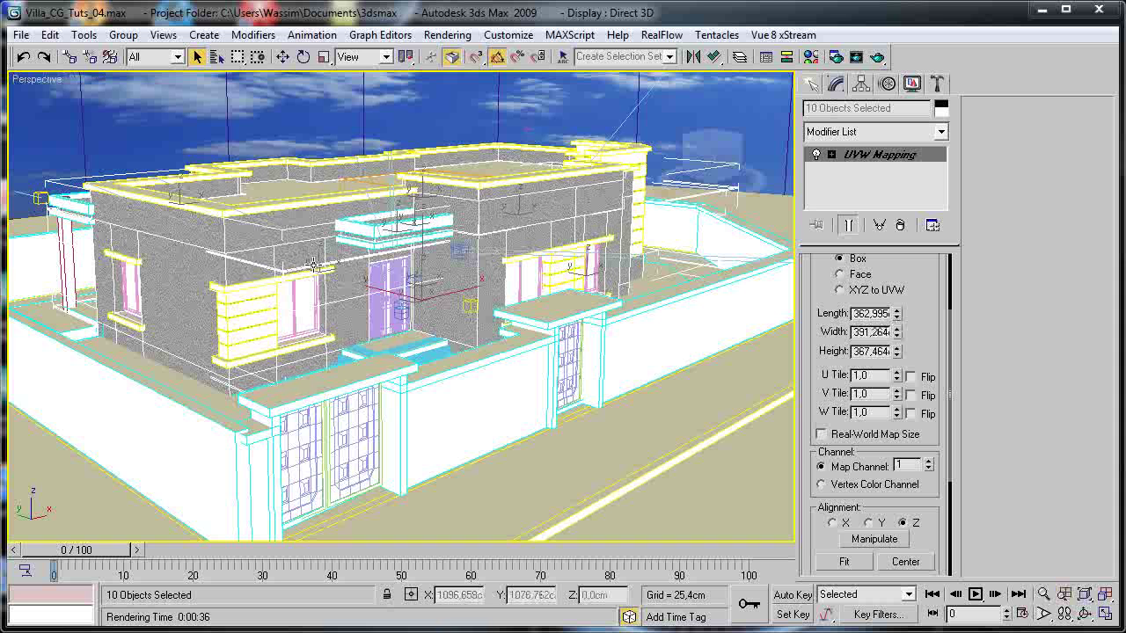
{"action": "scroll", "coordinate": [407, 342], "scroll_direction": "up", "scroll_amount": 6}
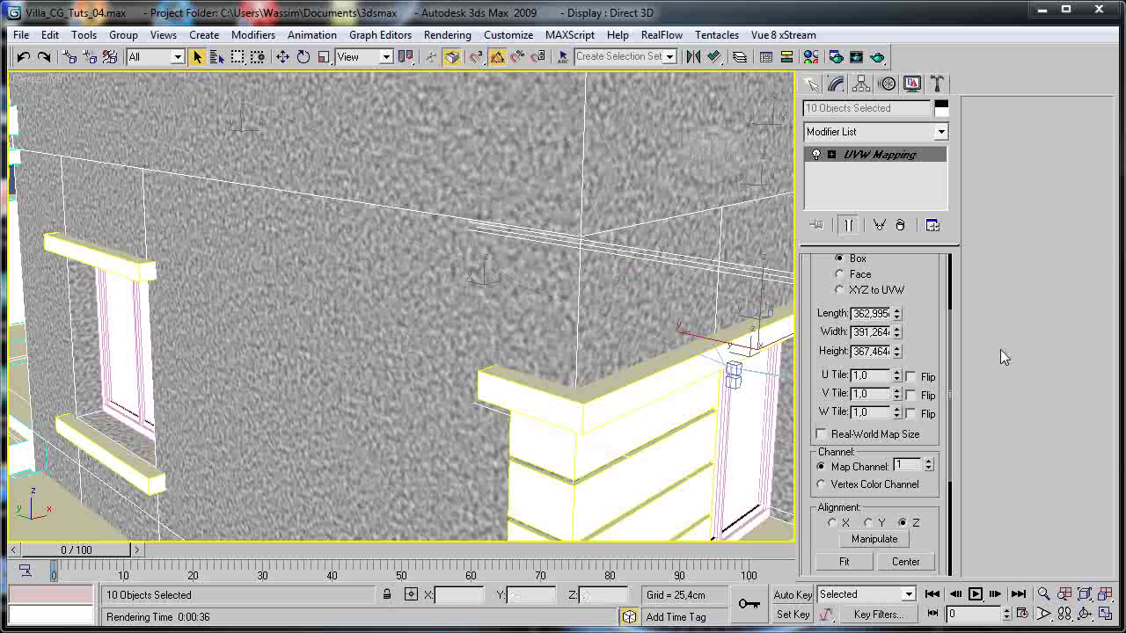
{"action": "left_click_drag", "start_coordinate": [897, 332], "coordinate": [899, 375]}
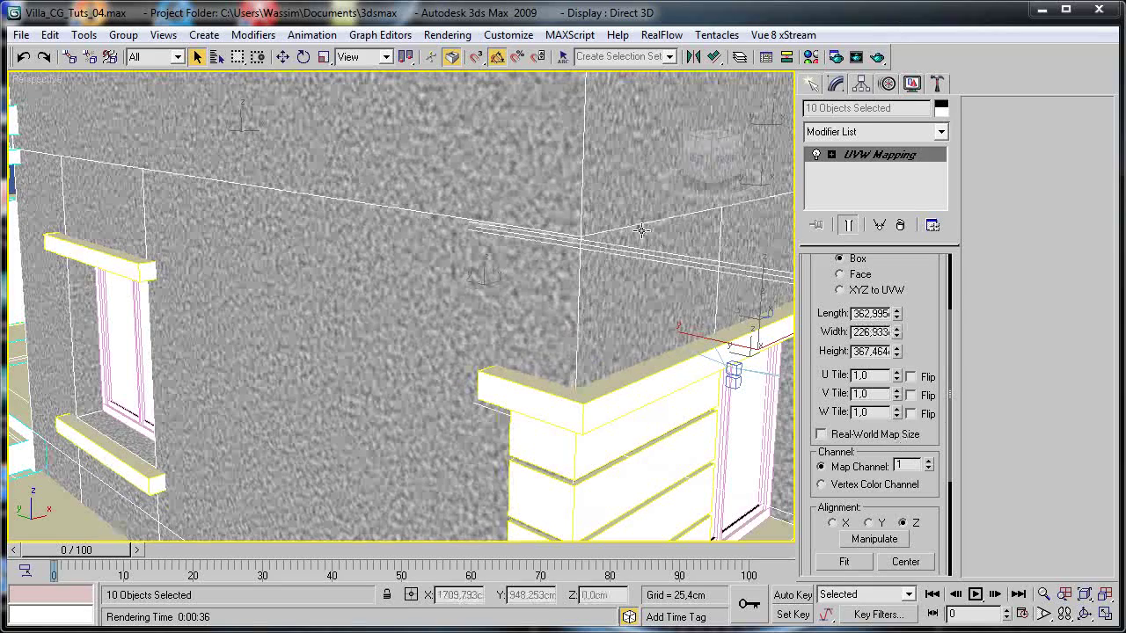
{"action": "scroll", "coordinate": [547, 236], "scroll_direction": "down", "scroll_amount": 8}
{"action": "scroll", "coordinate": [549, 239], "scroll_direction": "up", "scroll_amount": 6}
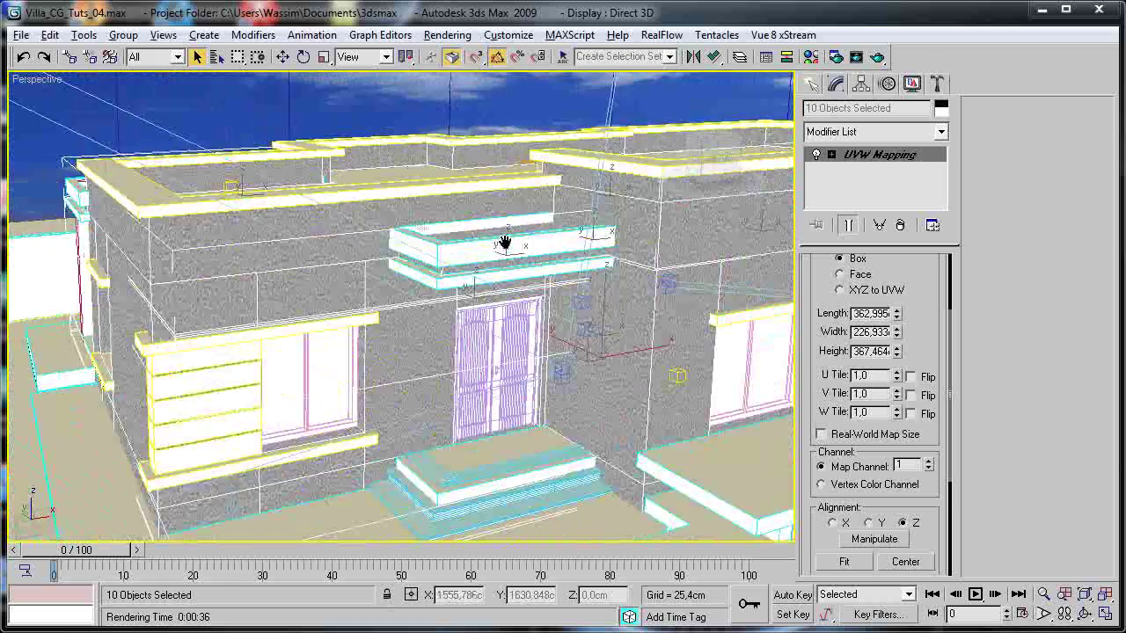
Select the box column Boîte01 supporting the side porch and assign the Walls material to it.
{"action": "middle_click_drag", "start_coordinate": [449, 246], "coordinate": [530, 241], "text": "alt"}
{"action": "scroll", "coordinate": [389, 264], "scroll_direction": "up", "scroll_amount": 5}
{"action": "scroll", "coordinate": [506, 257], "scroll_direction": "down", "scroll_amount": 5}
{"action": "middle_click_drag", "start_coordinate": [471, 261], "coordinate": [458, 275], "text": "alt"}
{"action": "middle_click_drag", "start_coordinate": [211, 332], "coordinate": [446, 301], "text": "alt"}
{"action": "left_click", "coordinate": [453, 297]}
{"action": "scroll", "coordinate": [392, 289], "scroll_direction": "up", "scroll_amount": 2}
{"action": "scroll", "coordinate": [392, 288], "scroll_direction": "down", "scroll_amount": 2}
{"action": "key", "text": "m"}
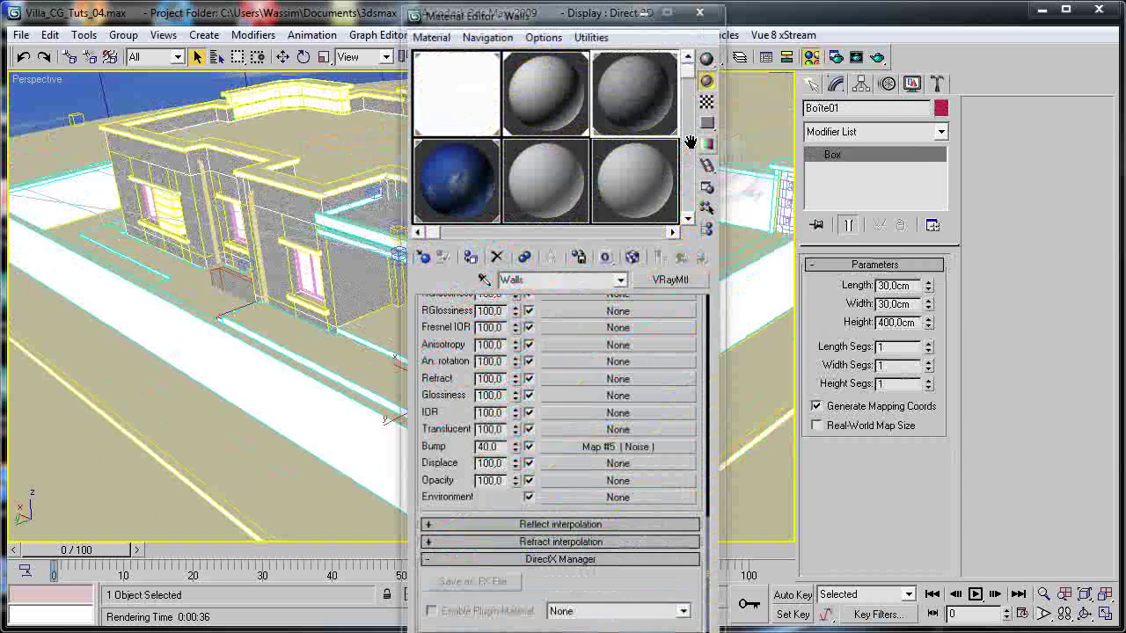
{"action": "left_click", "coordinate": [469, 261]}
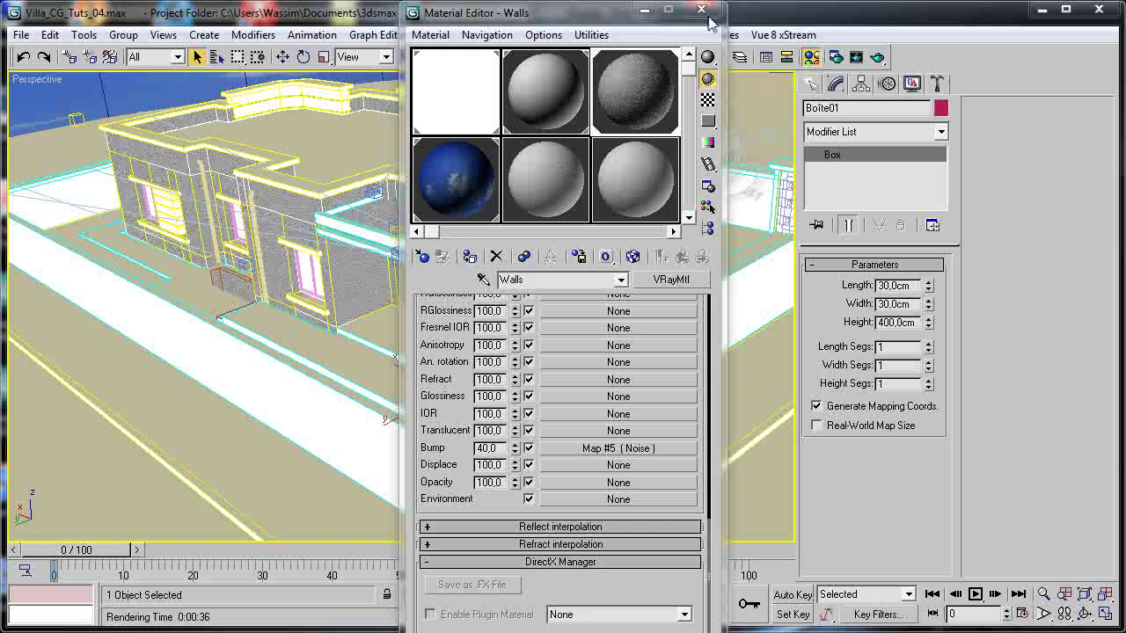
{"action": "left_click", "coordinate": [707, 12]}
Check the textured porch column up close and return the viewport to VRayPhysicalCamera02.
{"action": "scroll", "coordinate": [508, 283], "scroll_direction": "up", "scroll_amount": 2}
{"action": "middle_click_drag", "start_coordinate": [543, 261], "coordinate": [580, 299]}
{"action": "middle_click_drag", "start_coordinate": [515, 284], "coordinate": [482, 336]}
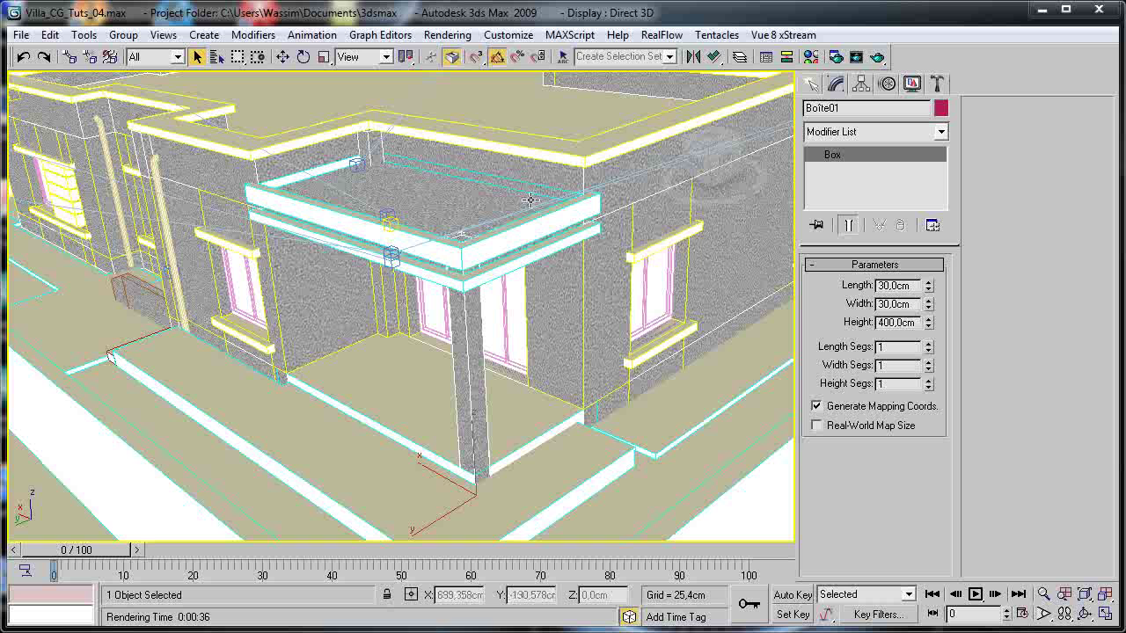
{"action": "left_click", "coordinate": [32, 84]}
{"action": "mouse_move", "coordinate": [70, 91]}
{"action": "left_click", "coordinate": [334, 188]}
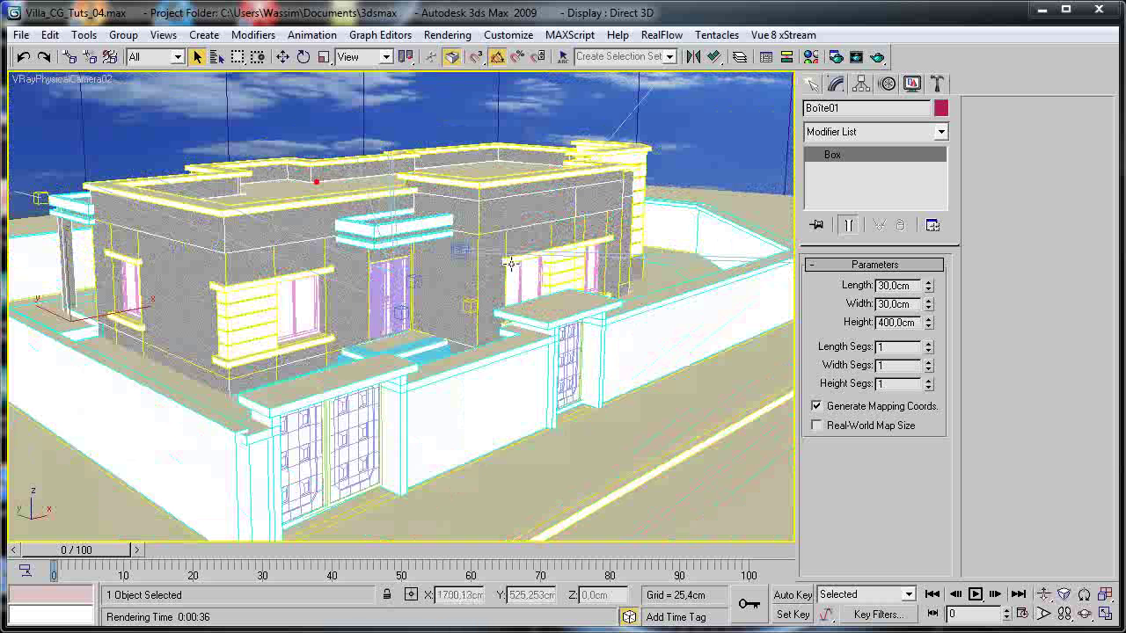
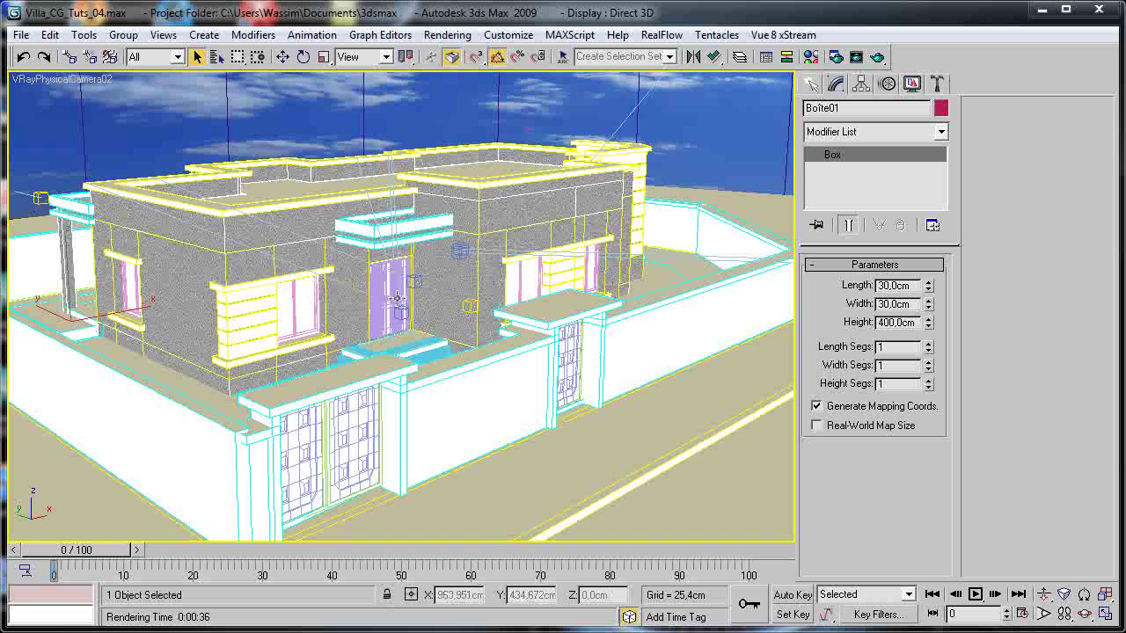
Switch to the web browser and search Google Images for cement.
{"action": "key", "text": "p"}
{"action": "scroll", "coordinate": [396, 297], "scroll_direction": "up", "scroll_amount": 3}
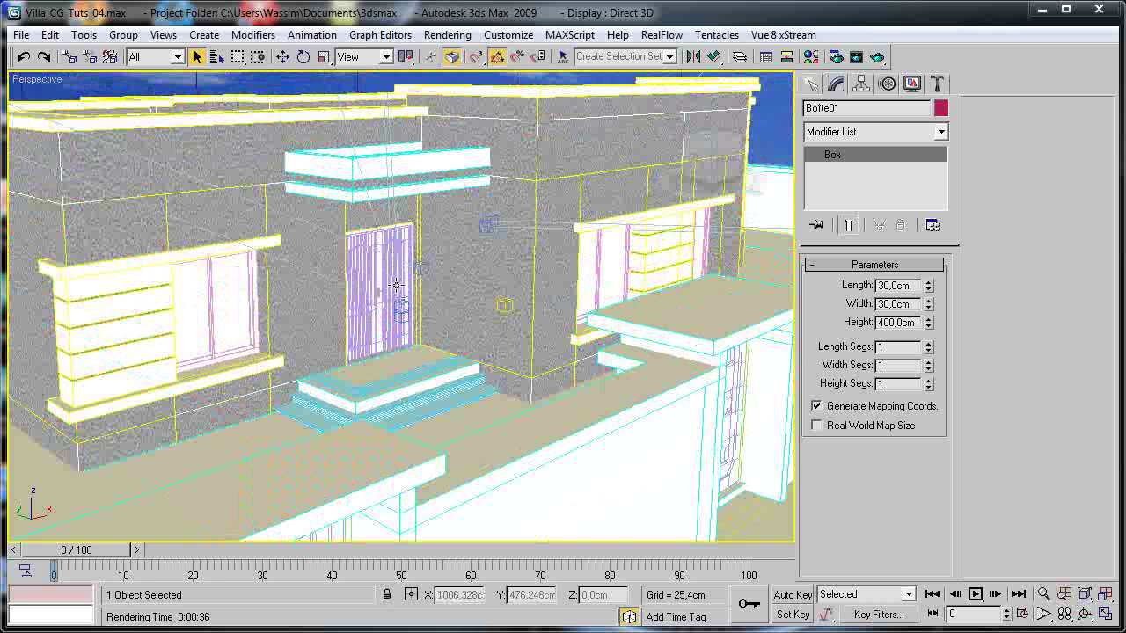
{"action": "middle_click_drag", "start_coordinate": [396, 285], "coordinate": [480, 346]}
{"action": "left_click", "coordinate": [273, 631]}
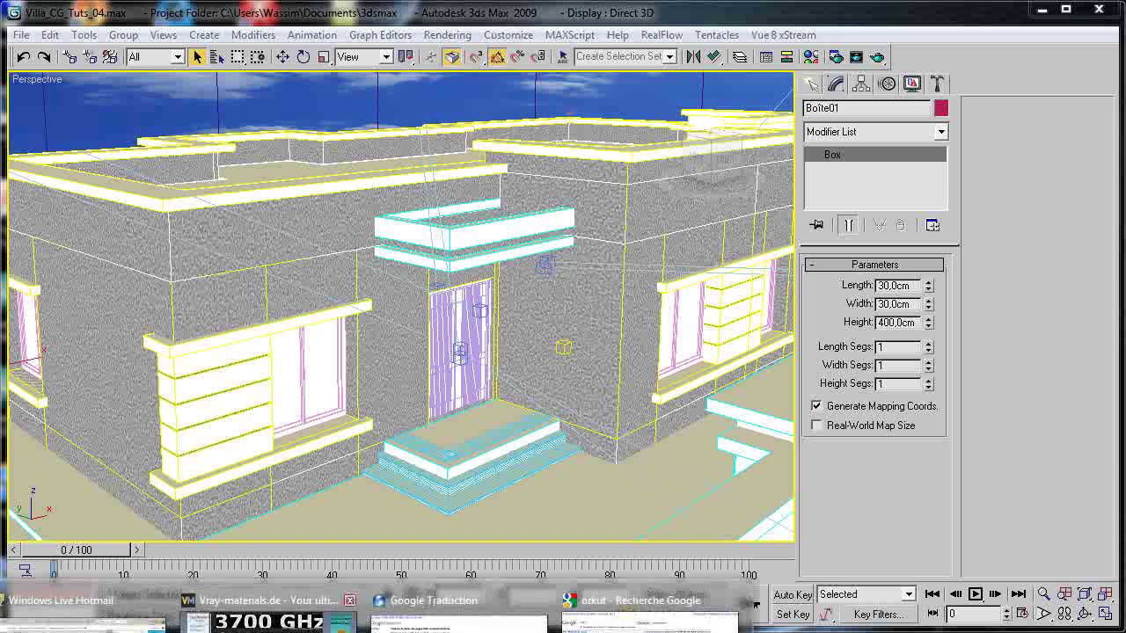
{"action": "left_click", "coordinate": [634, 607]}
{"action": "left_click", "coordinate": [258, 137]}
{"action": "key", "text": "ctrl+a"}
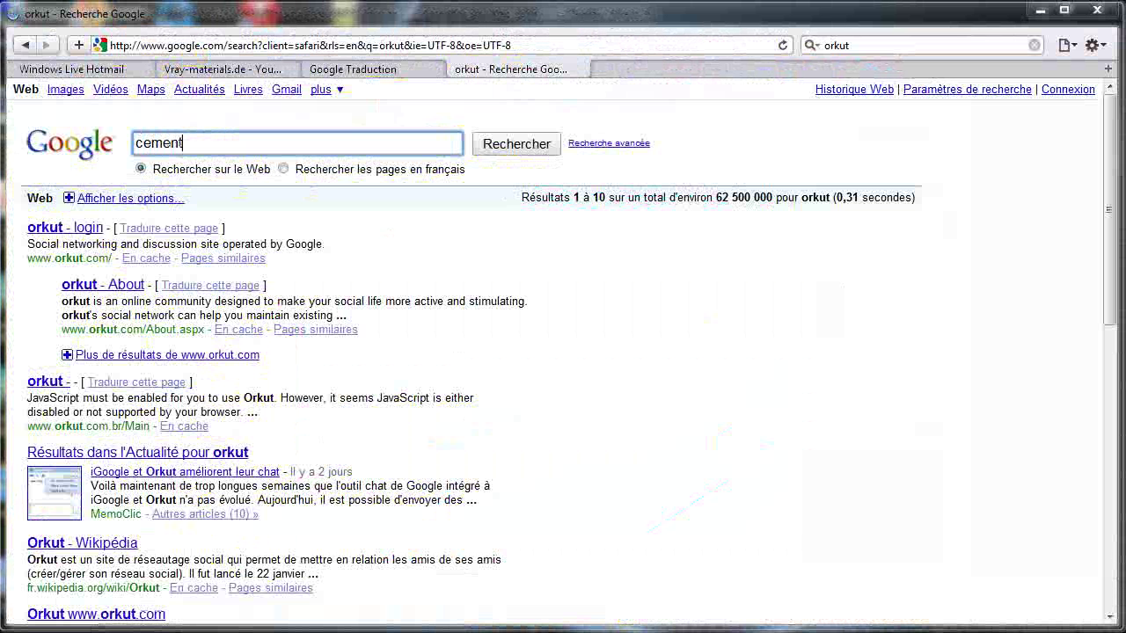
{"action": "key", "text": "Return"}
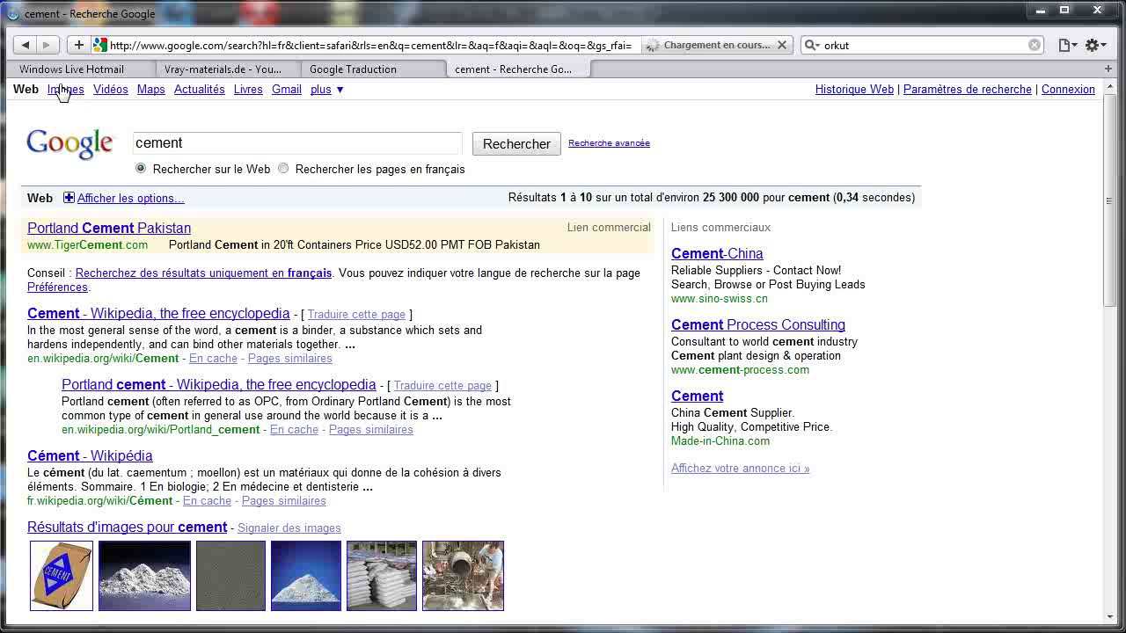
{"action": "left_click", "coordinate": [63, 90]}
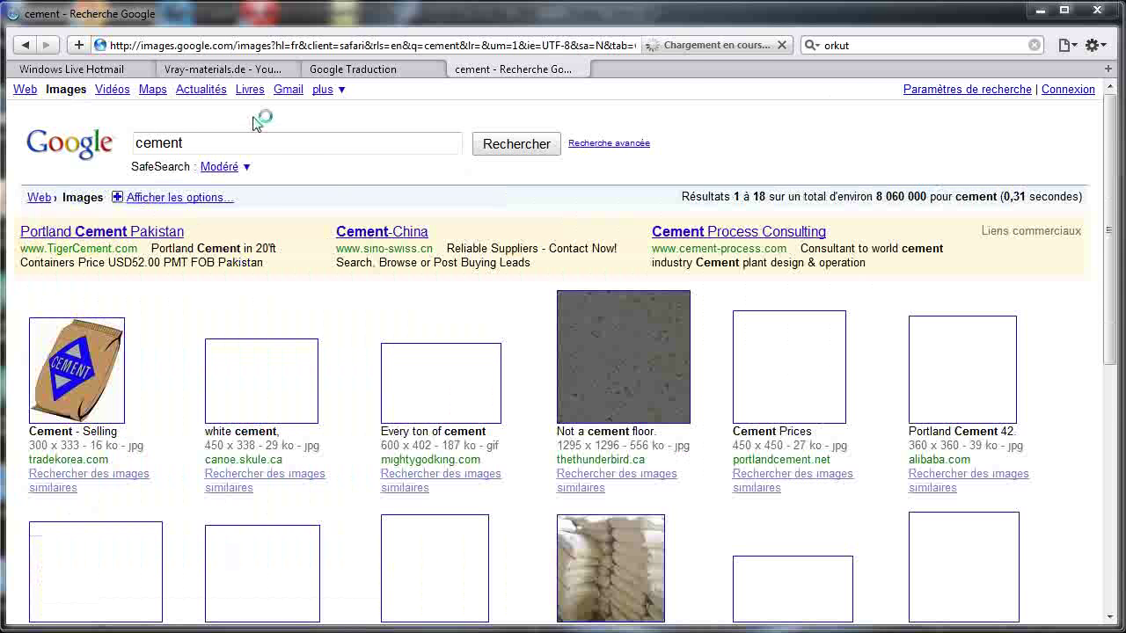
{"action": "scroll", "coordinate": [356, 207], "scroll_direction": "down", "scroll_amount": 2}
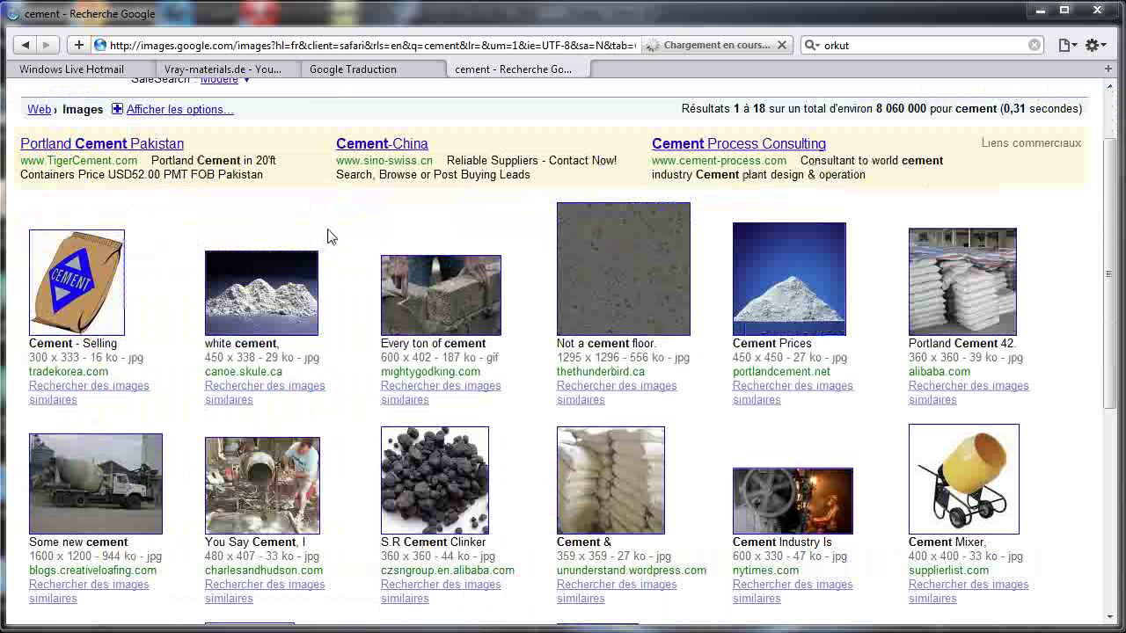
{"action": "scroll", "coordinate": [334, 261], "scroll_direction": "up", "scroll_amount": 2}
Refine the image search to cement yellow and look through the first page of pictures.
{"action": "left_click", "coordinate": [276, 143]}
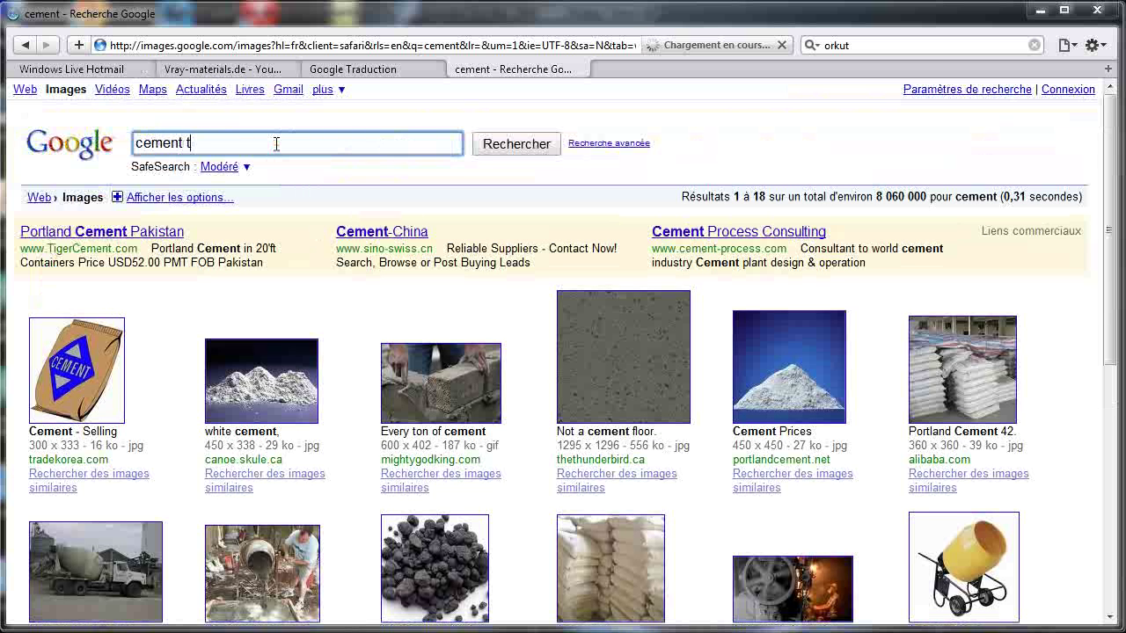
{"action": "type", "text": "yello"}
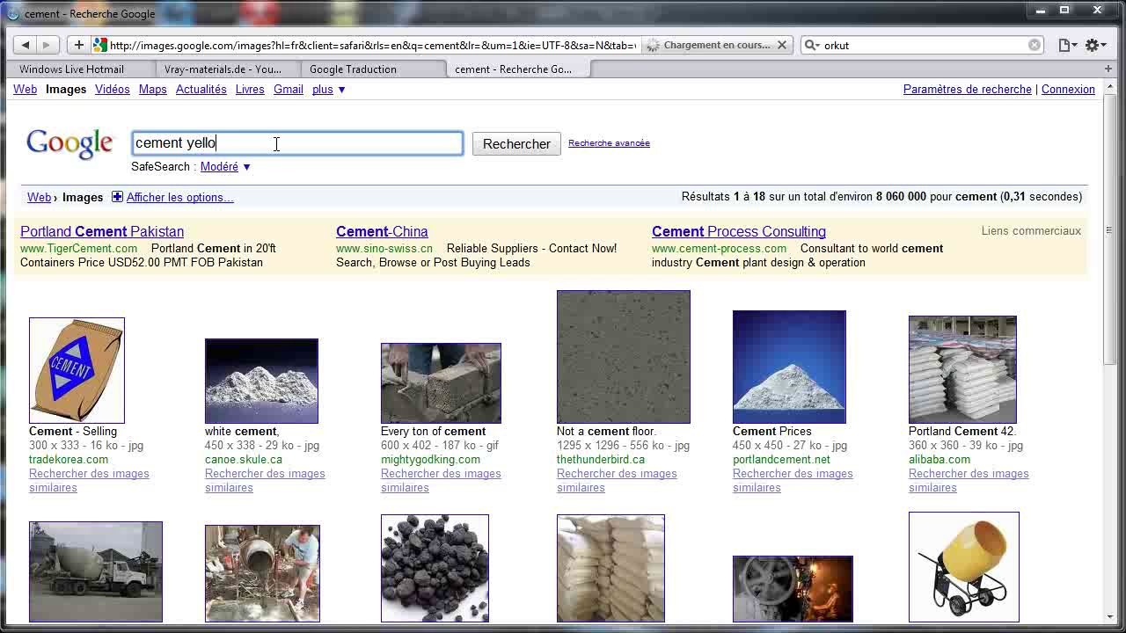
{"action": "type", "text": "w"}
{"action": "key", "text": "Return"}
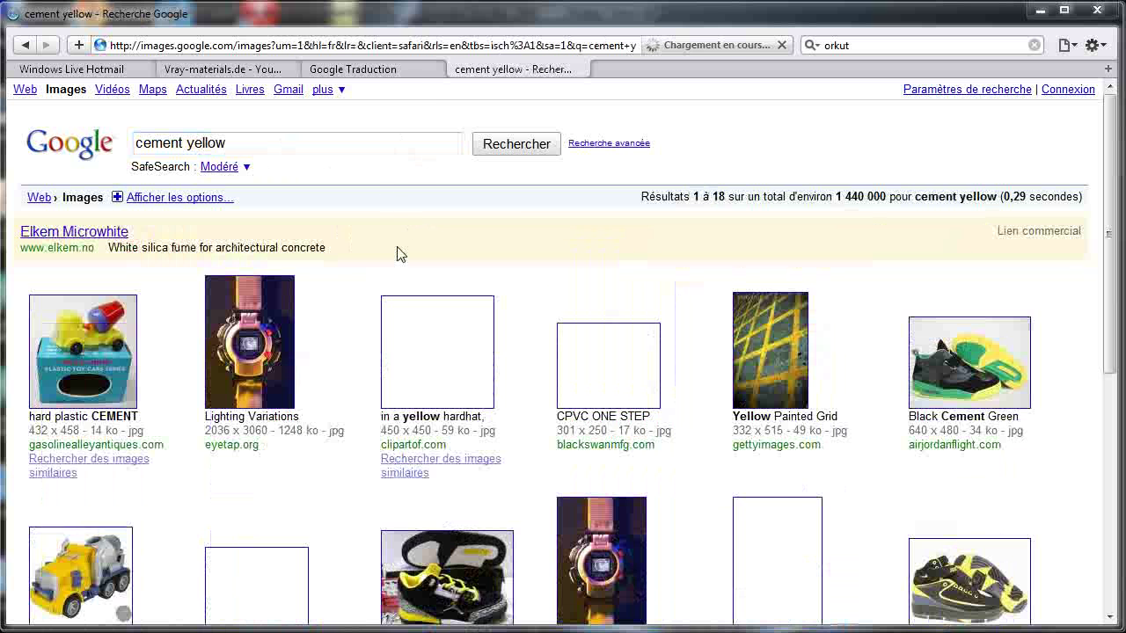
{"action": "scroll", "coordinate": [352, 215], "scroll_direction": "down", "scroll_amount": 3}
{"action": "scroll", "coordinate": [351, 229], "scroll_direction": "up", "scroll_amount": 3}
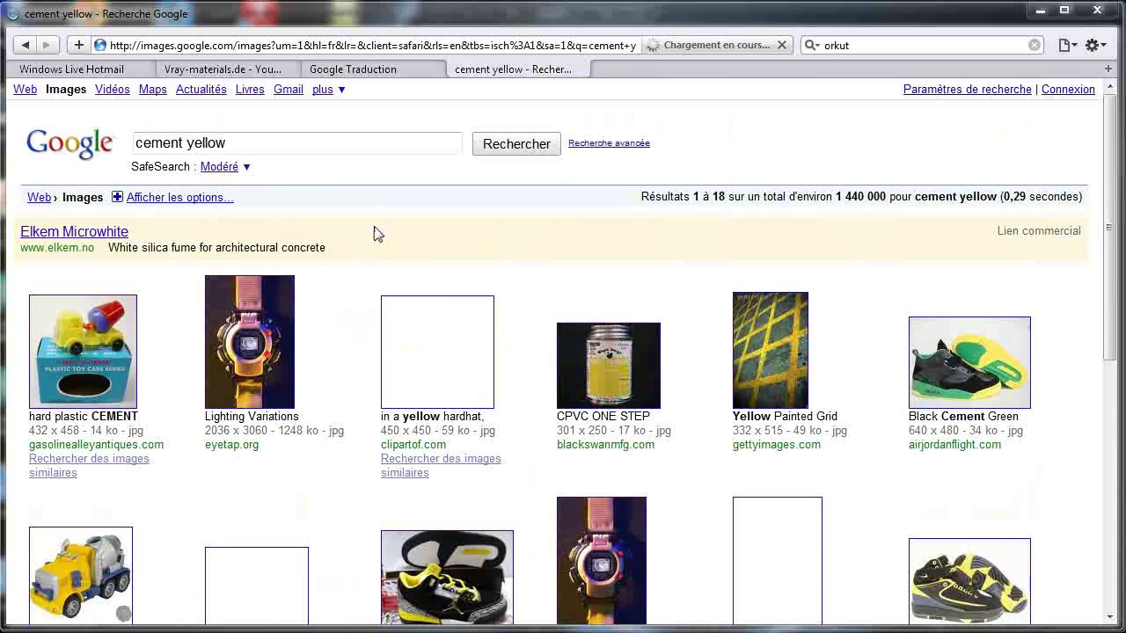
{"action": "scroll", "coordinate": [364, 214], "scroll_direction": "down", "scroll_amount": 5}
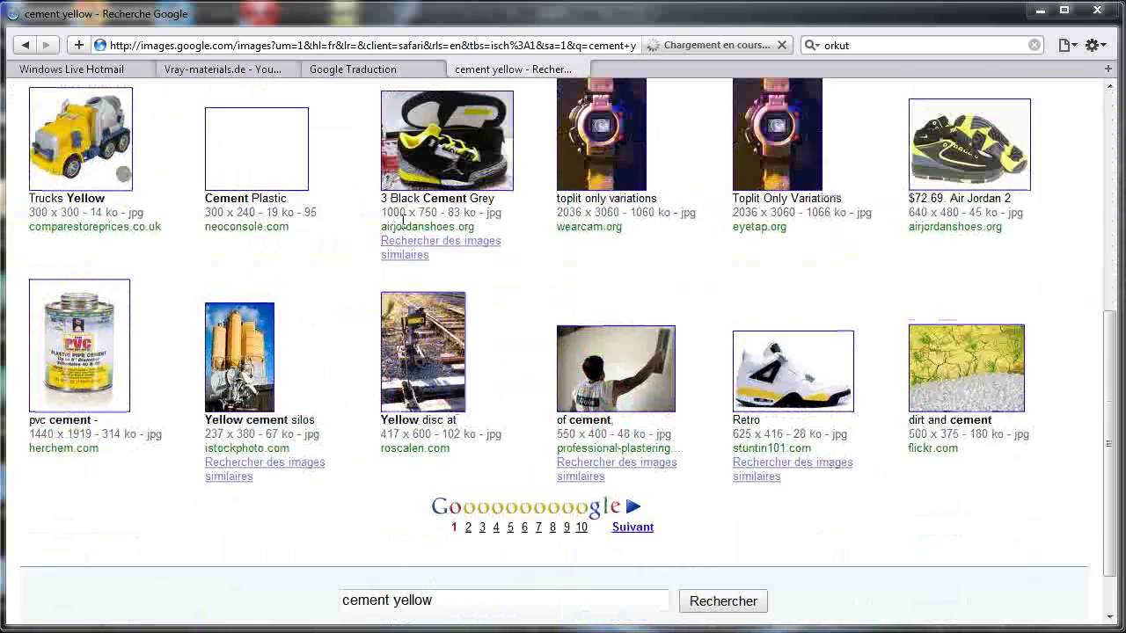
{"action": "scroll", "coordinate": [403, 220], "scroll_direction": "up", "scroll_amount": 5}
Search for concrete images, view the thedesertrose.com texture at full size and return to the results.
{"action": "left_click_drag", "start_coordinate": [282, 145], "coordinate": [132, 145]}
{"action": "type", "text": "concrete"}
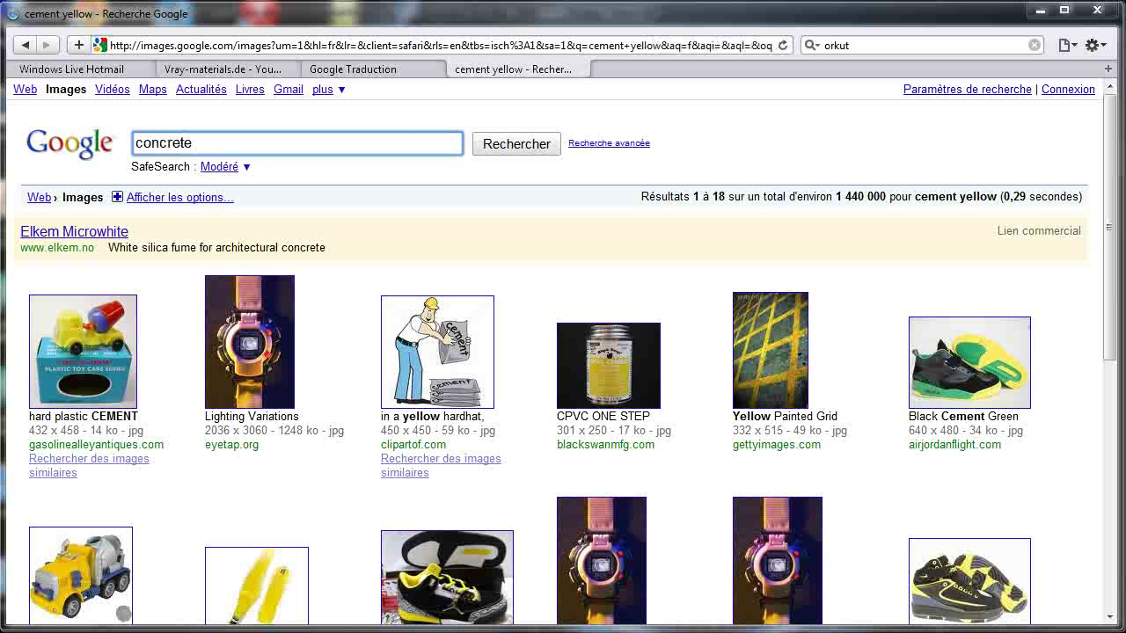
{"action": "key", "text": "Return"}
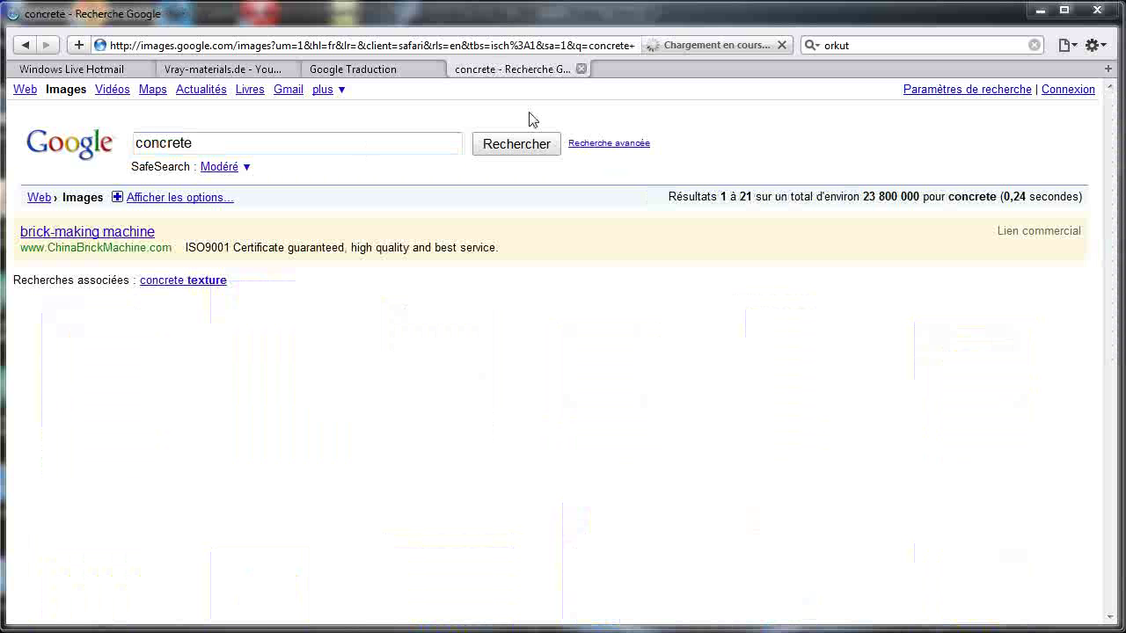
{"action": "scroll", "coordinate": [465, 294], "scroll_direction": "down", "scroll_amount": 1}
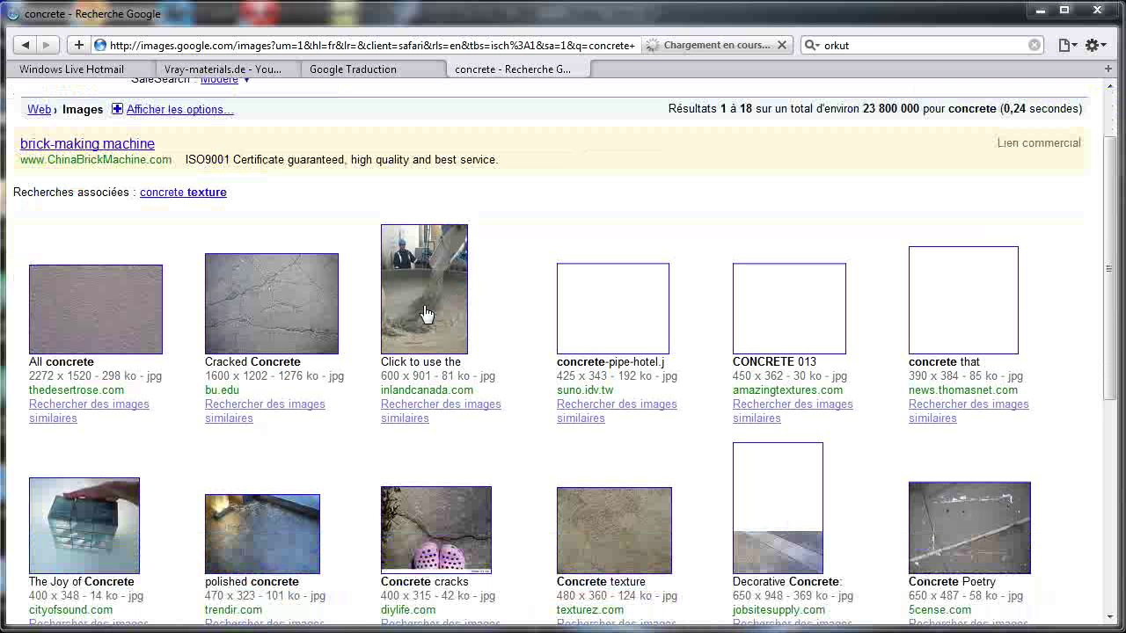
{"action": "left_click", "coordinate": [117, 348]}
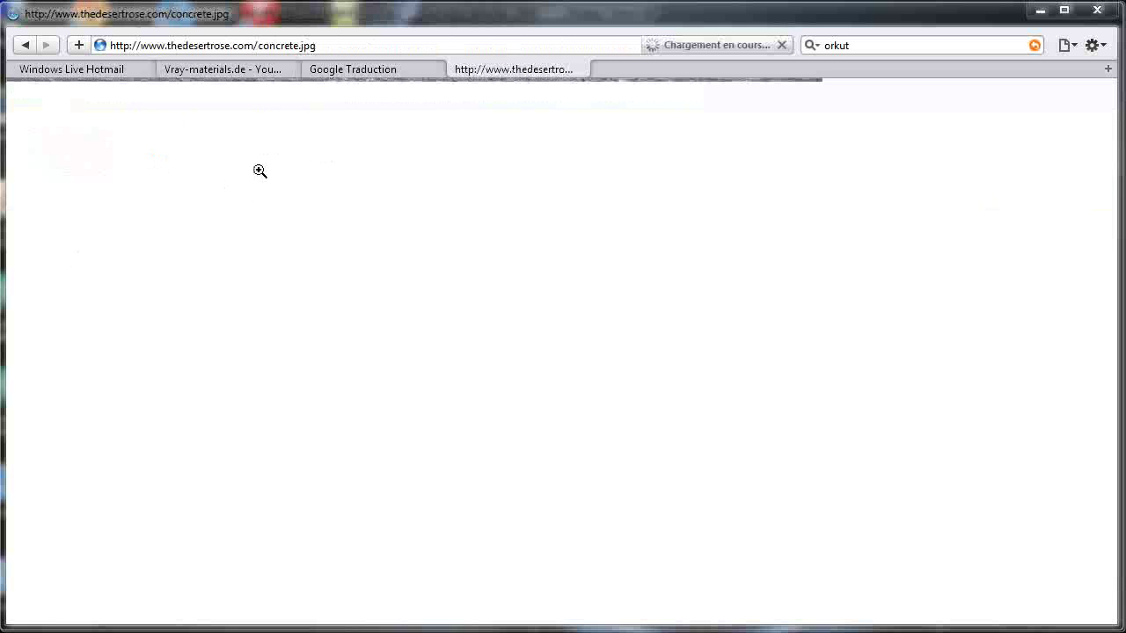
{"action": "left_click", "coordinate": [304, 129]}
{"action": "left_click", "coordinate": [416, 157]}
{"action": "left_click", "coordinate": [451, 157]}
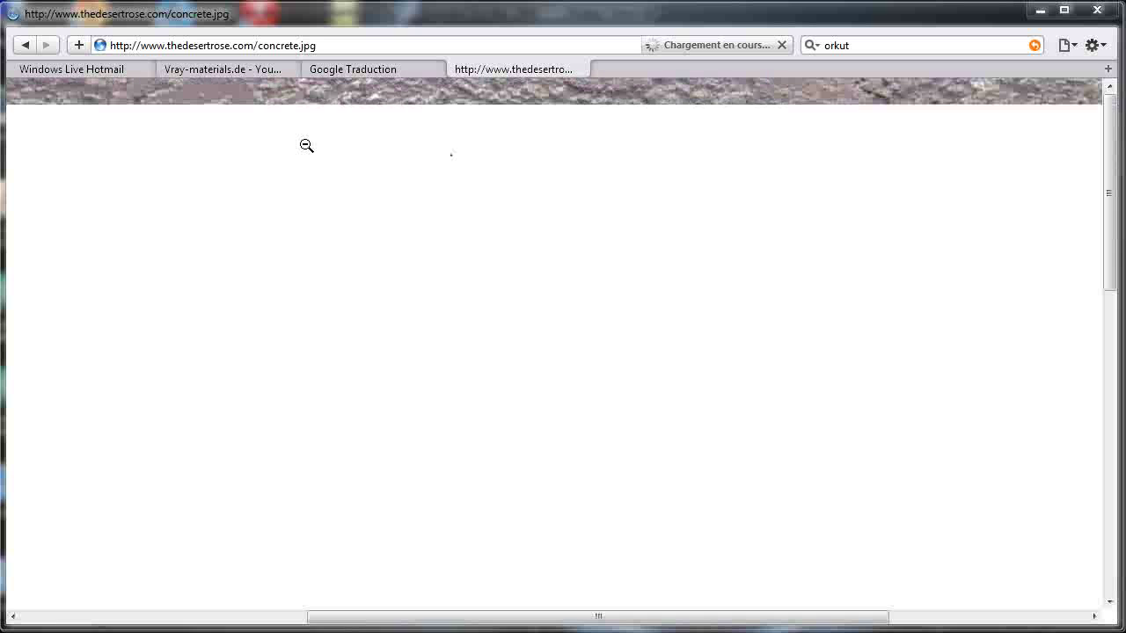
{"action": "left_click", "coordinate": [24, 45]}
{"action": "left_click", "coordinate": [24, 44]}
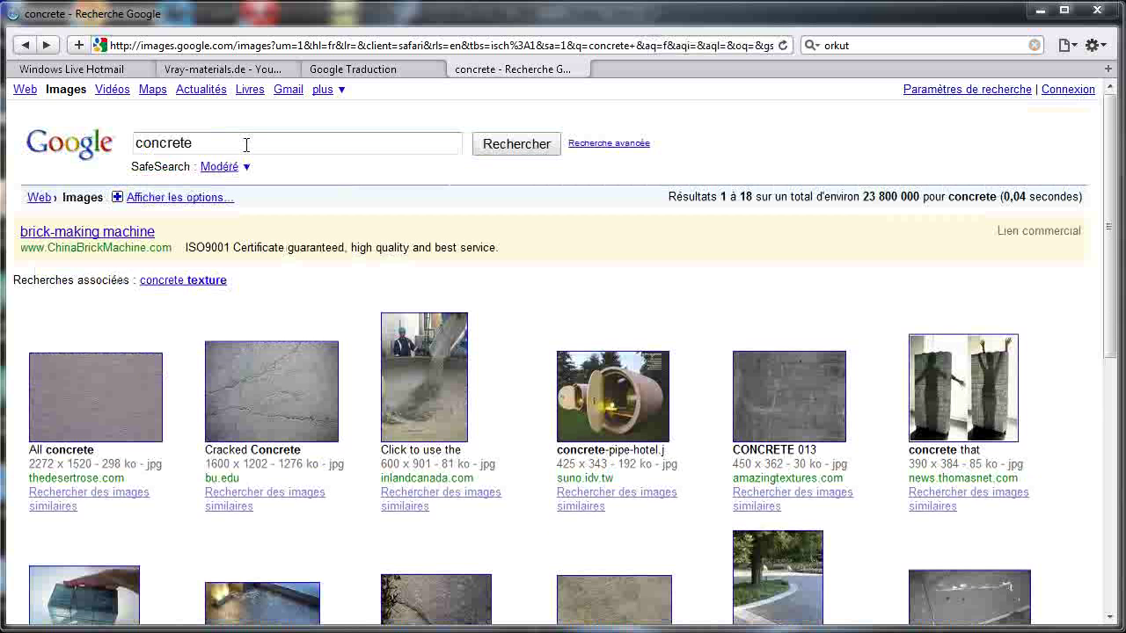
Search for concrete yellow images and view the yellow haveel.com texture at full size.
{"action": "left_click", "coordinate": [246, 142]}
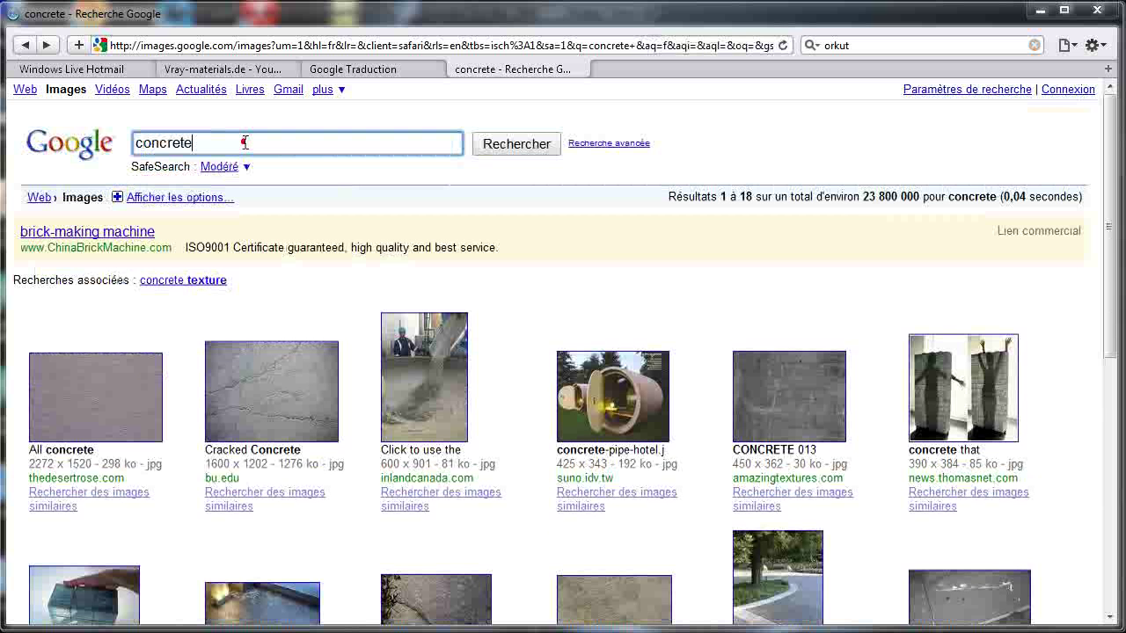
{"action": "type", "text": "yelow"}
{"action": "key", "text": "BackSpace"}
{"action": "key", "text": "BackSpace"}
{"action": "type", "text": "low"}
{"action": "key", "text": "Return"}
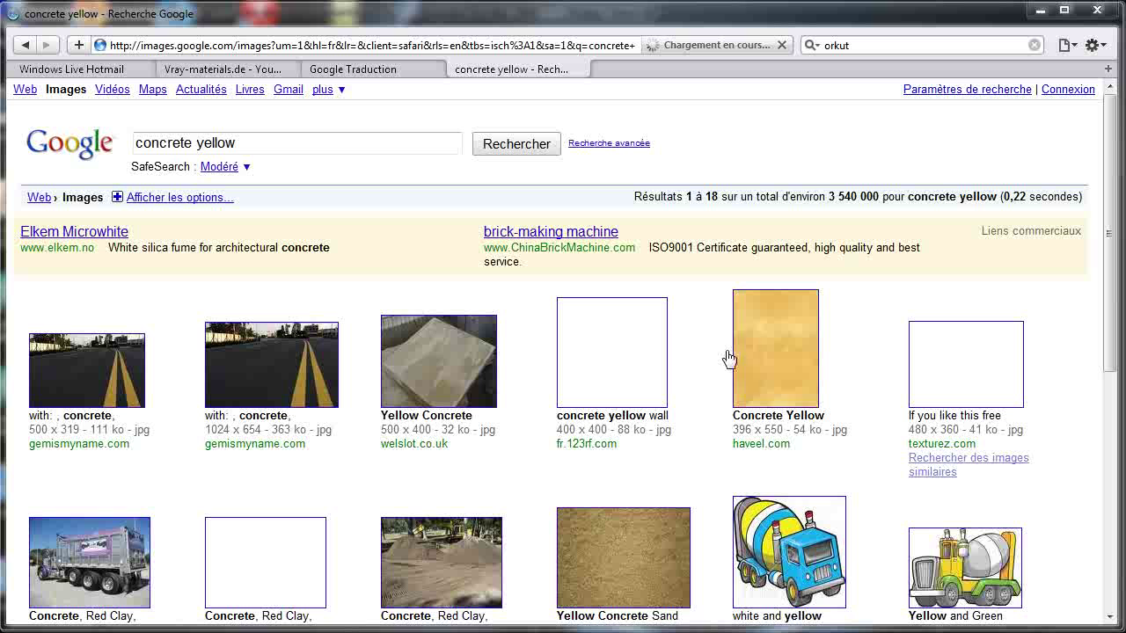
{"action": "left_click", "coordinate": [779, 352]}
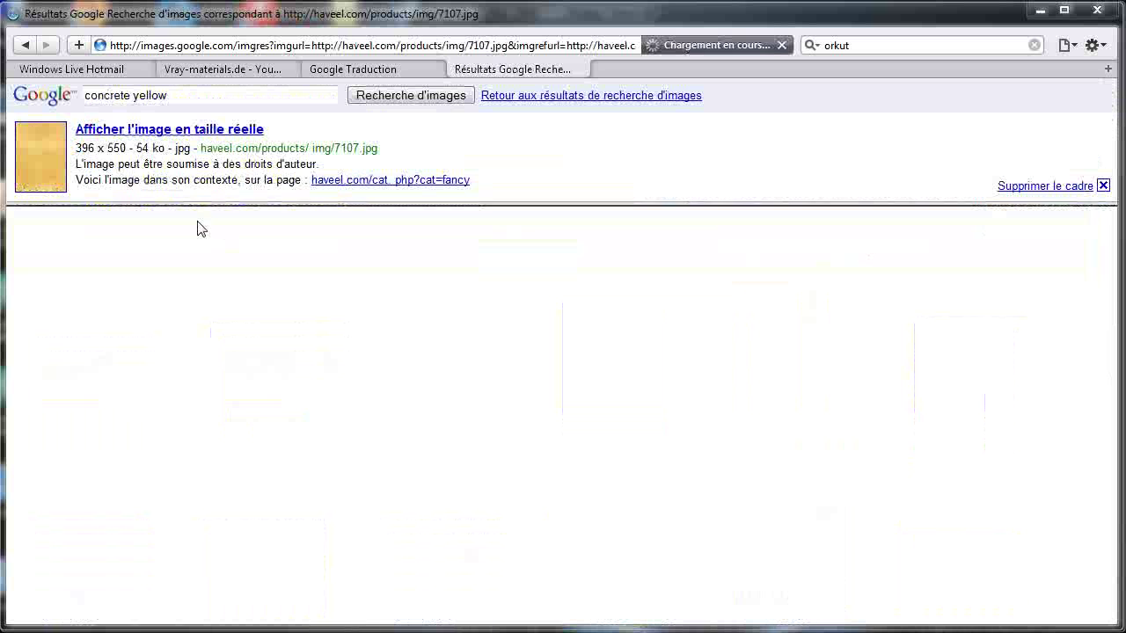
{"action": "left_click", "coordinate": [35, 180]}
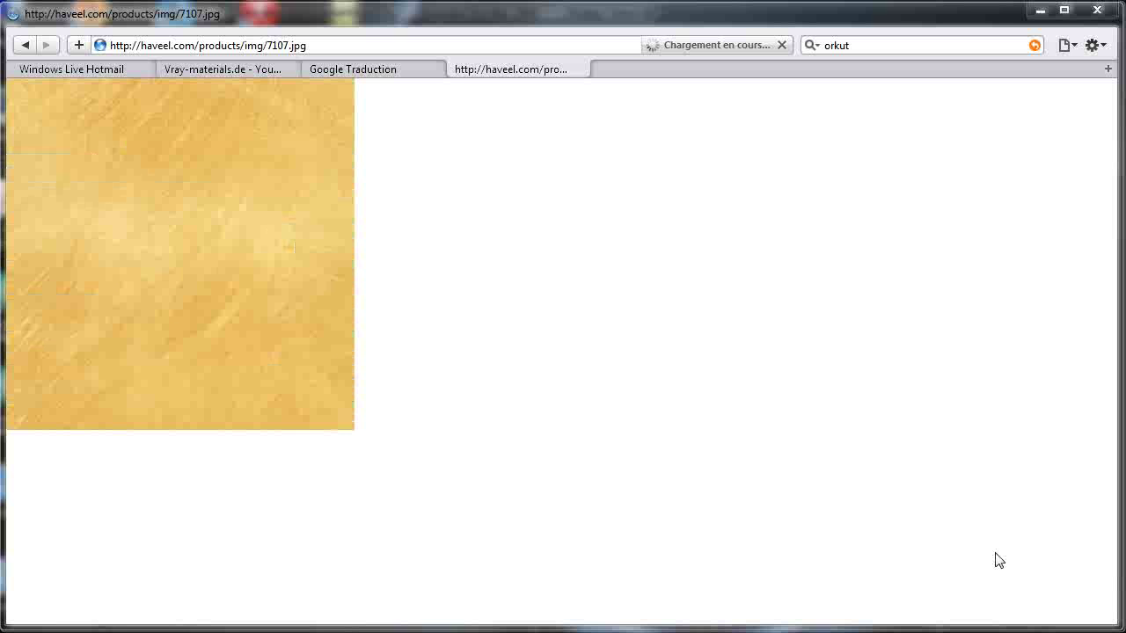
Return to 3ds Max and assign the Walls material to the upper band of the canopy above the front door.
{"action": "left_click", "coordinate": [1040, 10]}
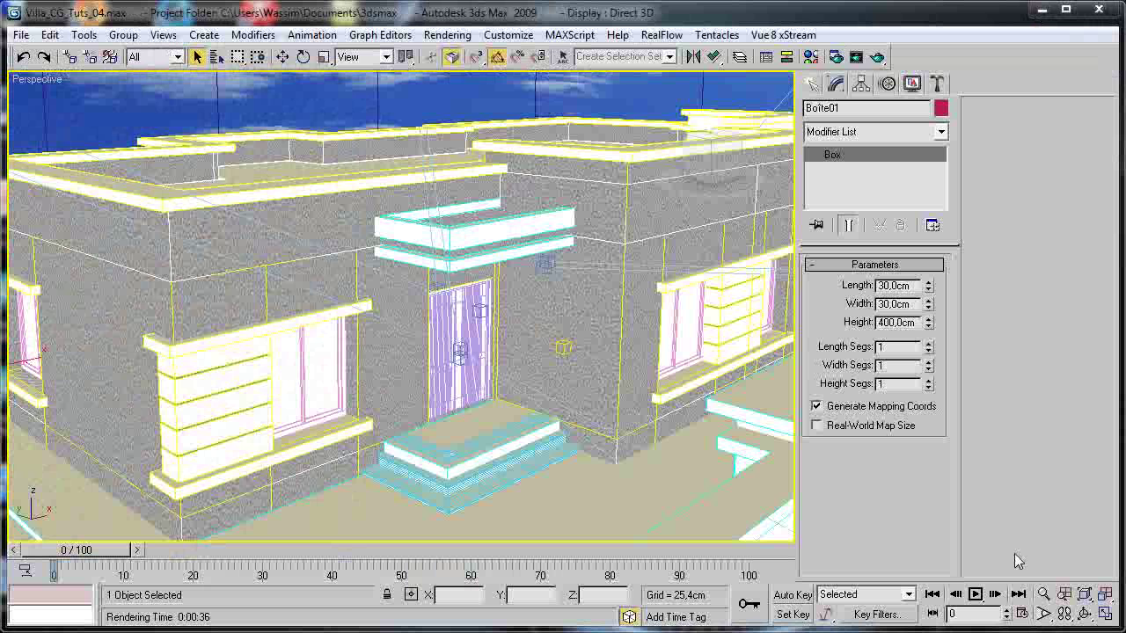
{"action": "middle_click_drag", "start_coordinate": [495, 308], "coordinate": [556, 418]}
{"action": "scroll", "coordinate": [528, 411], "scroll_direction": "up", "scroll_amount": 3}
{"action": "scroll", "coordinate": [498, 415], "scroll_direction": "up", "scroll_amount": 4}
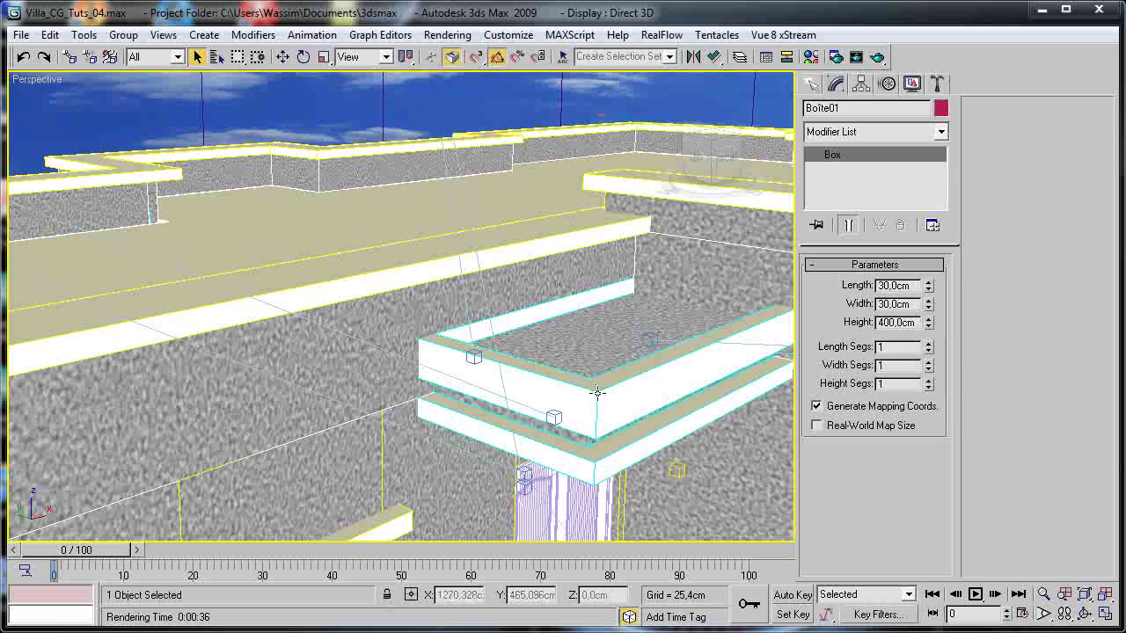
{"action": "left_click", "coordinate": [598, 394]}
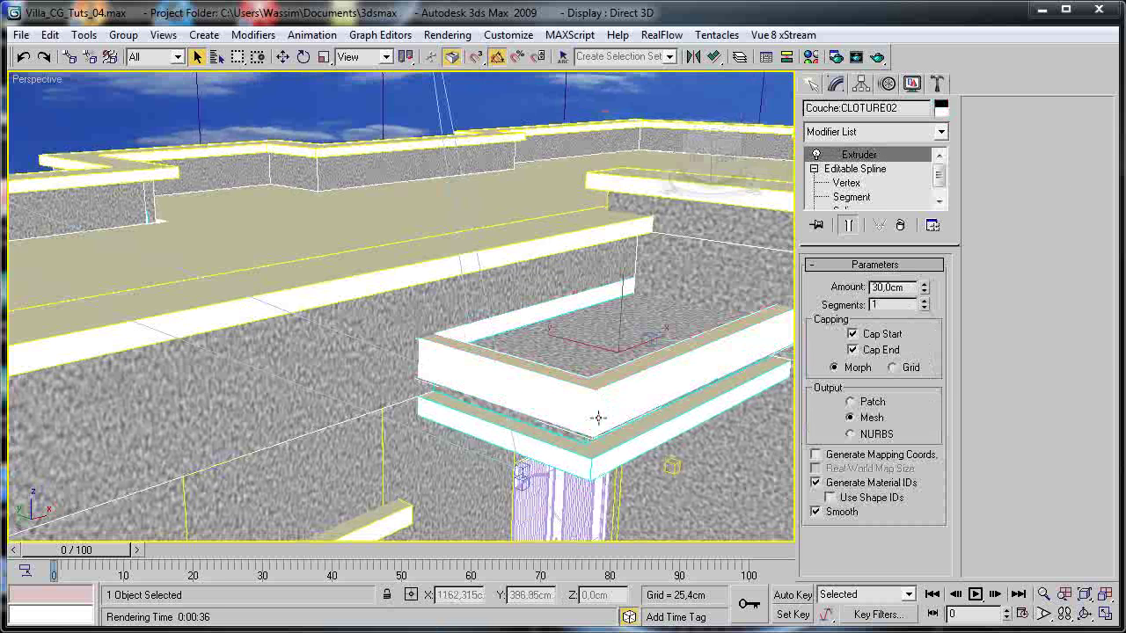
{"action": "key", "text": "m"}
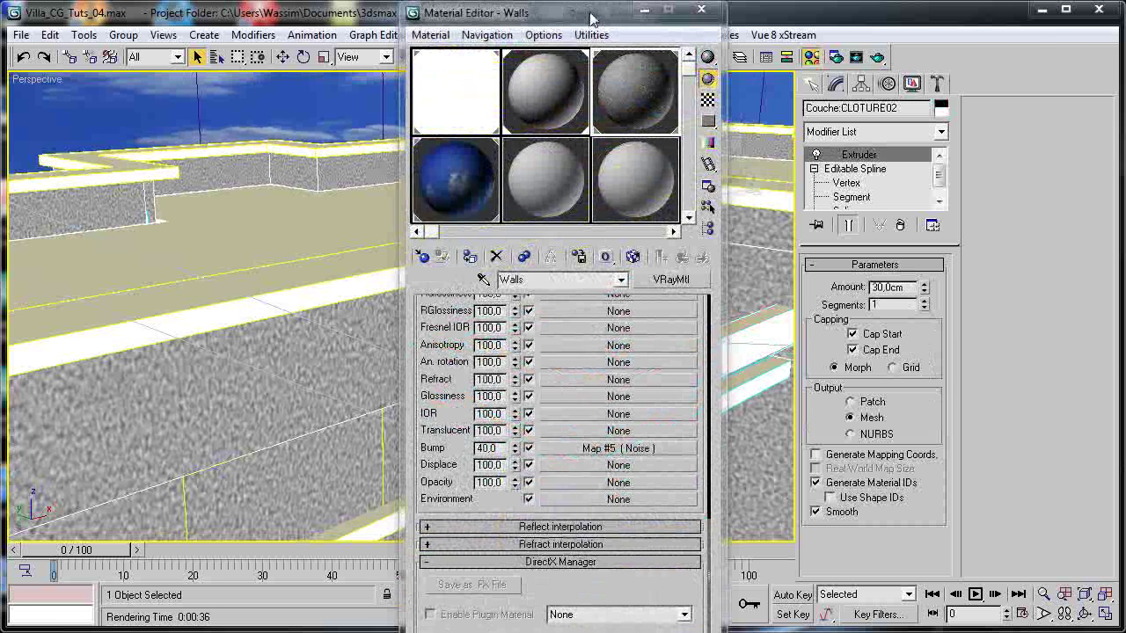
{"action": "left_click_drag", "start_coordinate": [591, 17], "coordinate": [939, 13]}
{"action": "left_click", "coordinate": [818, 252]}
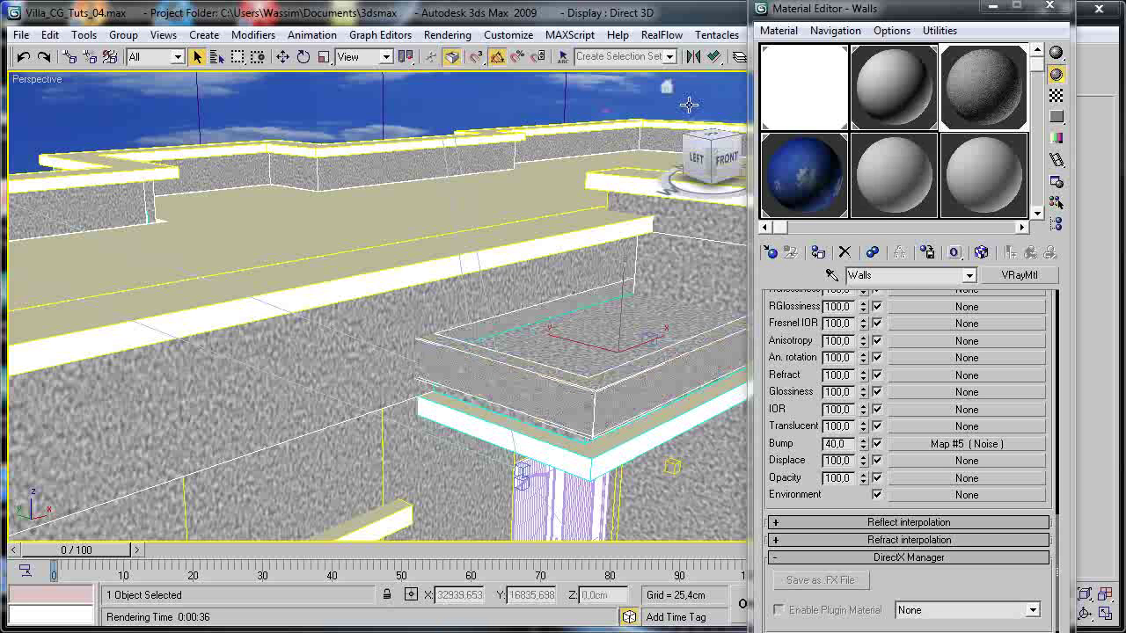
Check the canopy's texture up close and apply the Walls material to its lower band above the front door.
{"action": "scroll", "coordinate": [458, 281], "scroll_direction": "up", "scroll_amount": 10}
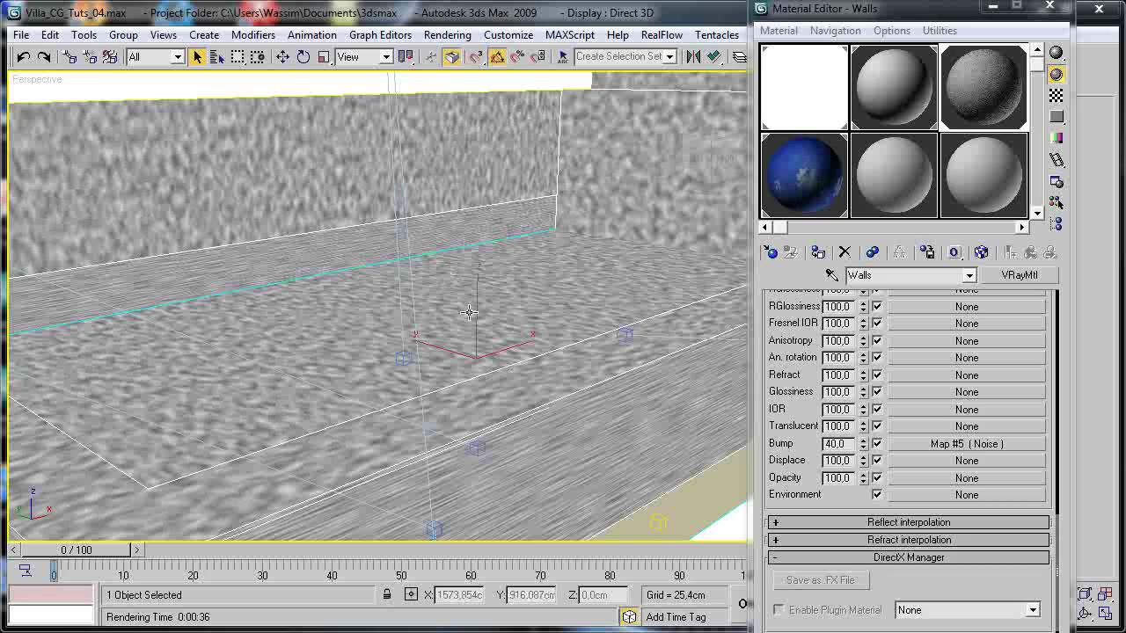
{"action": "scroll", "coordinate": [533, 334], "scroll_direction": "down", "scroll_amount": 6}
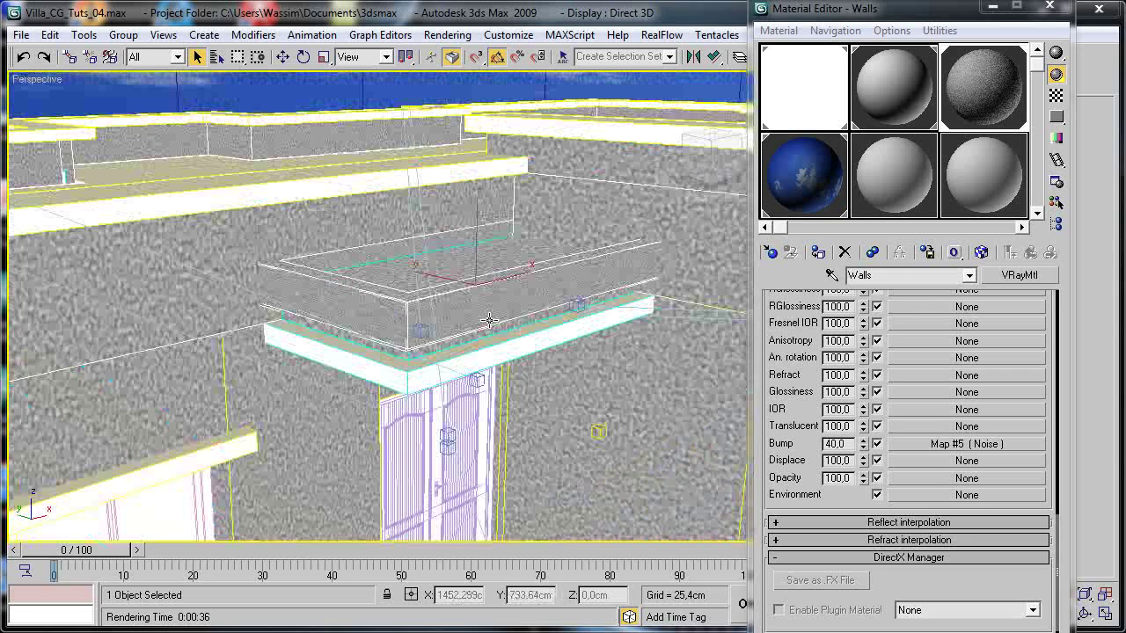
{"action": "middle_click_drag", "start_coordinate": [489, 320], "coordinate": [468, 344]}
{"action": "mouse_move", "coordinate": [989, 13]}
{"action": "left_mouse_down"}
{"action": "mouse_move", "coordinate": [640, 18]}
{"action": "mouse_move", "coordinate": [1003, 1]}
{"action": "left_mouse_up"}
{"action": "left_click_drag", "start_coordinate": [923, 109], "coordinate": [510, 363]}
Assign the Walls material to the upper and lower bands of the side porch roof.
{"action": "middle_click_drag", "start_coordinate": [343, 299], "coordinate": [520, 347]}
{"action": "scroll", "coordinate": [432, 318], "scroll_direction": "down", "scroll_amount": 5}
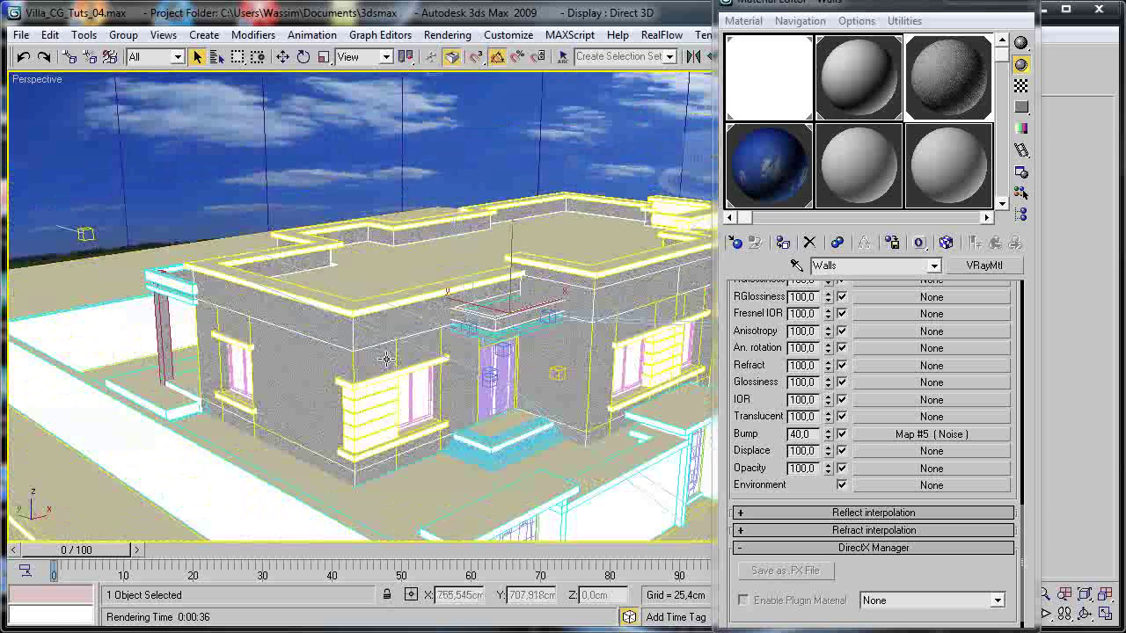
{"action": "middle_click_drag", "start_coordinate": [353, 376], "coordinate": [550, 345], "text": "alt"}
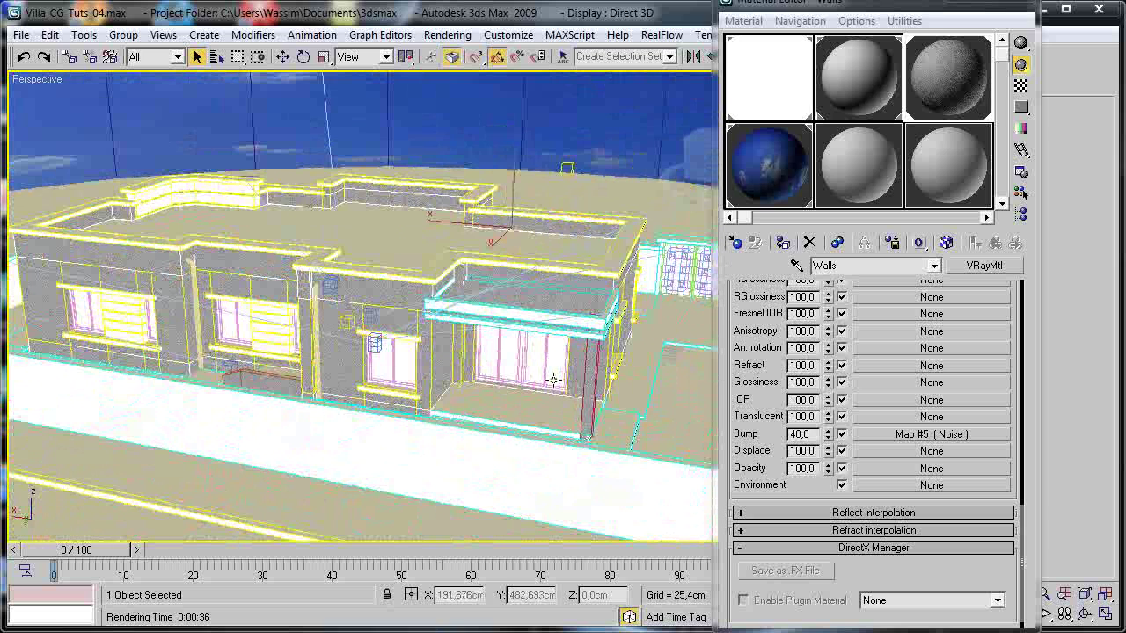
{"action": "left_click", "coordinate": [563, 319]}
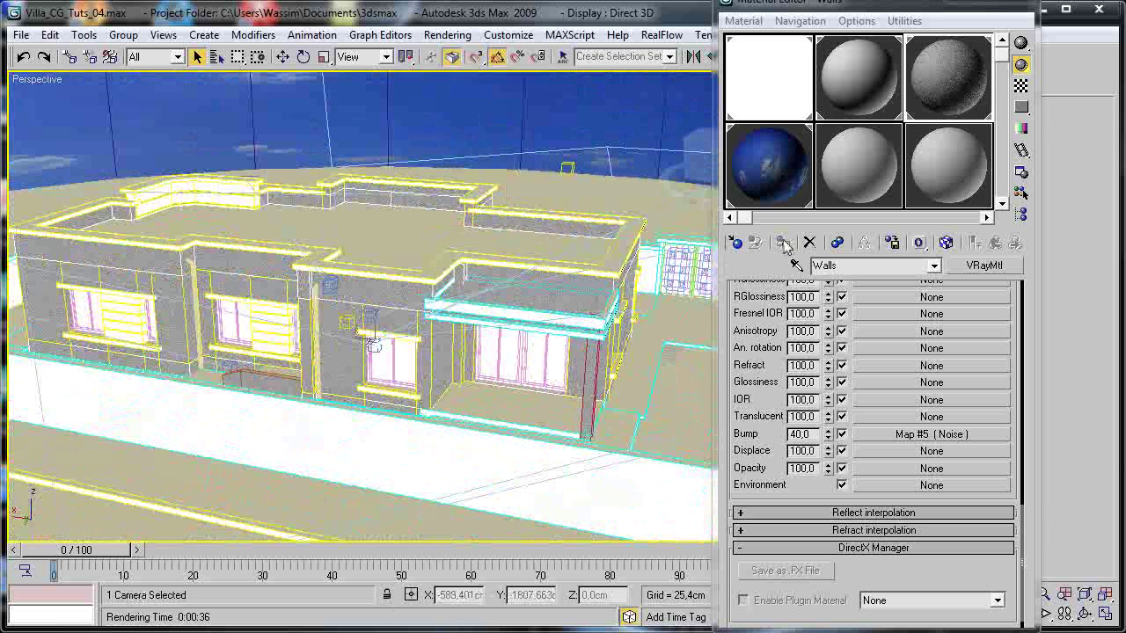
{"action": "scroll", "coordinate": [221, 455], "scroll_direction": "up", "scroll_amount": 3}
{"action": "middle_click_drag", "start_coordinate": [355, 432], "coordinate": [215, 467]}
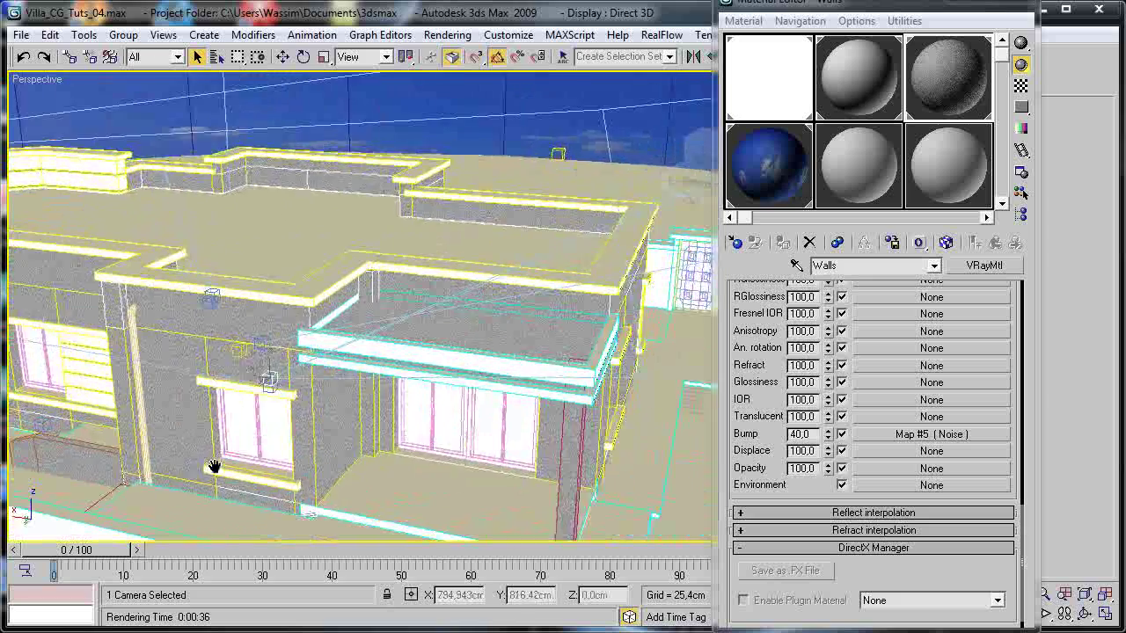
{"action": "scroll", "coordinate": [438, 316], "scroll_direction": "up", "scroll_amount": 3}
{"action": "left_click", "coordinate": [479, 420]}
{"action": "middle_click_drag", "start_coordinate": [479, 419], "coordinate": [422, 415], "text": "alt"}
{"action": "left_click", "coordinate": [782, 243]}
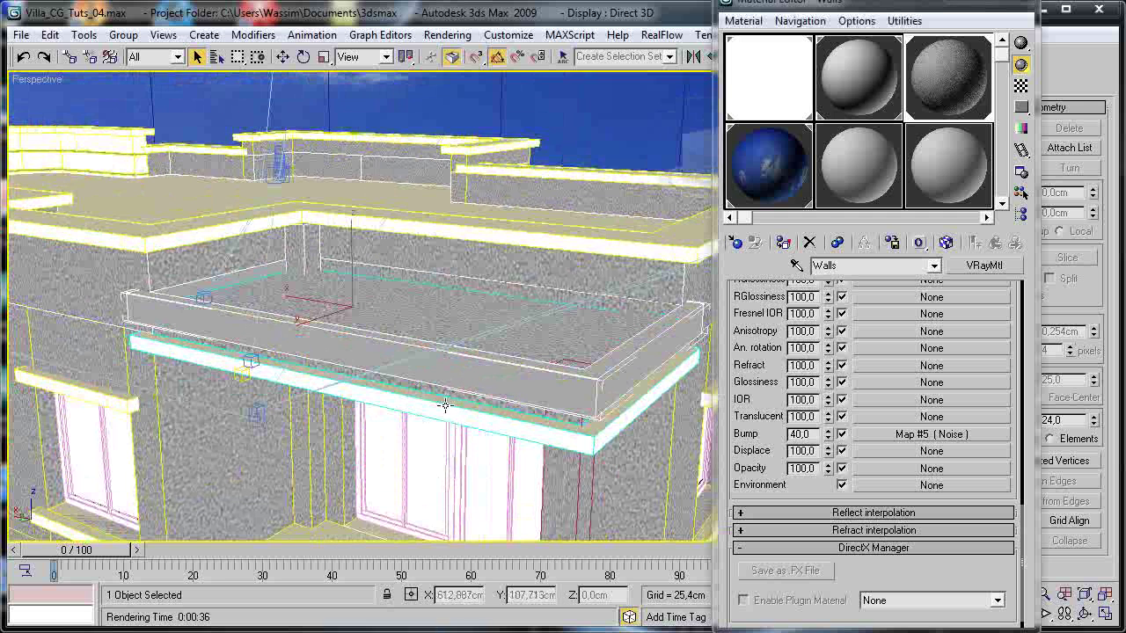
{"action": "left_click", "coordinate": [582, 436]}
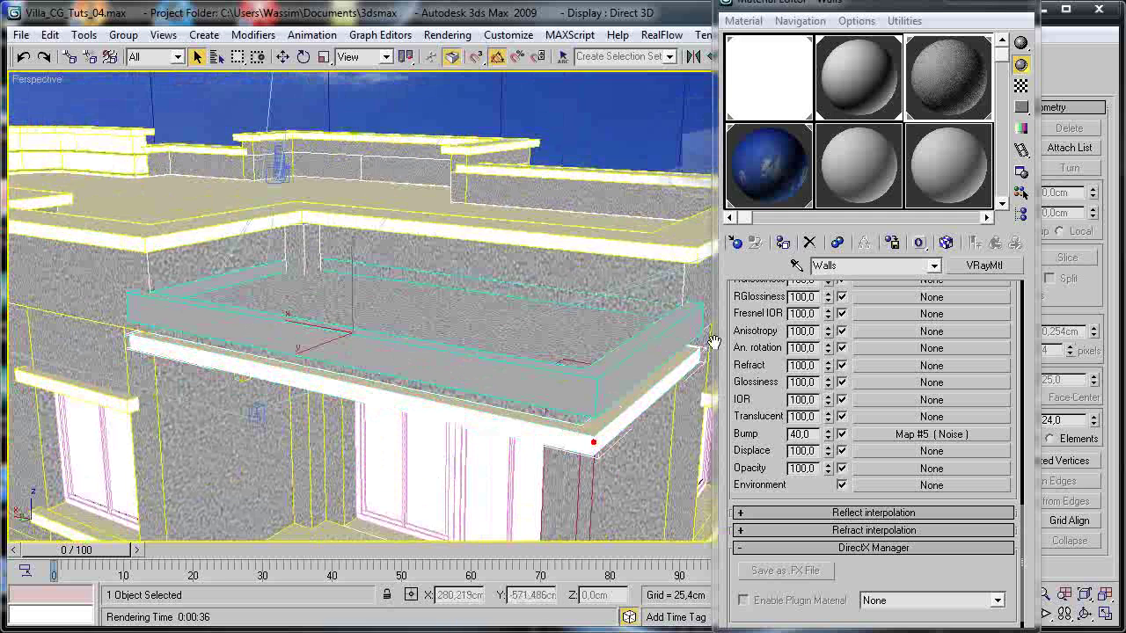
{"action": "left_click", "coordinate": [783, 243]}
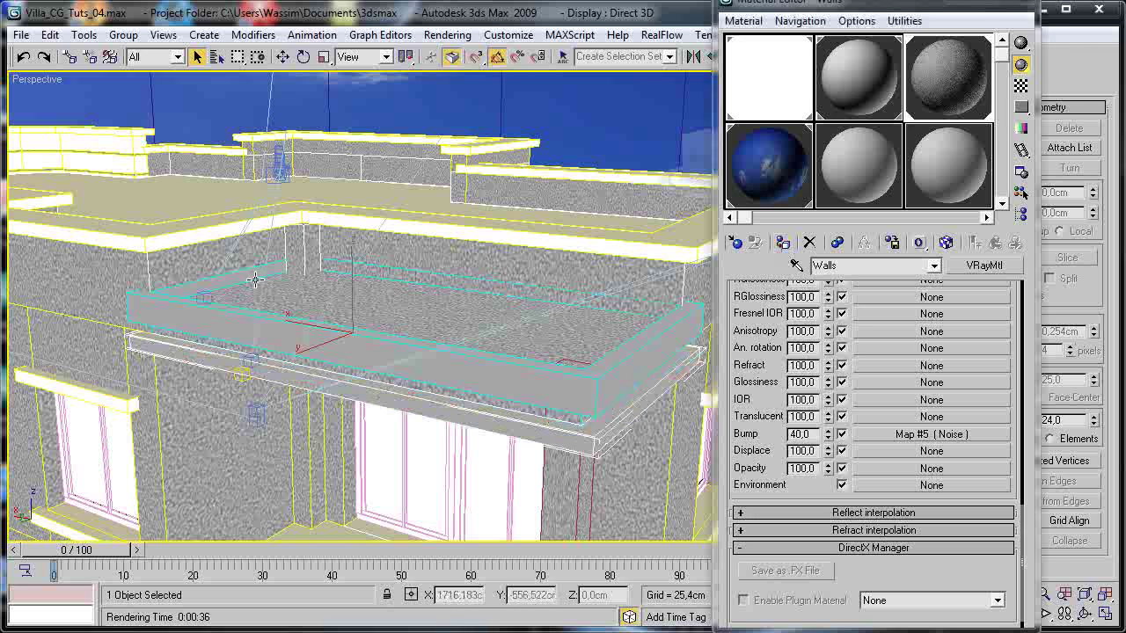
Select both bands of the side porch roof and both bands of the front-door canopy together, and minimize the Material Editor.
{"action": "middle_click_drag", "start_coordinate": [346, 344], "coordinate": [322, 369], "text": "alt"}
{"action": "left_click", "coordinate": [350, 506], "text": "ctrl"}
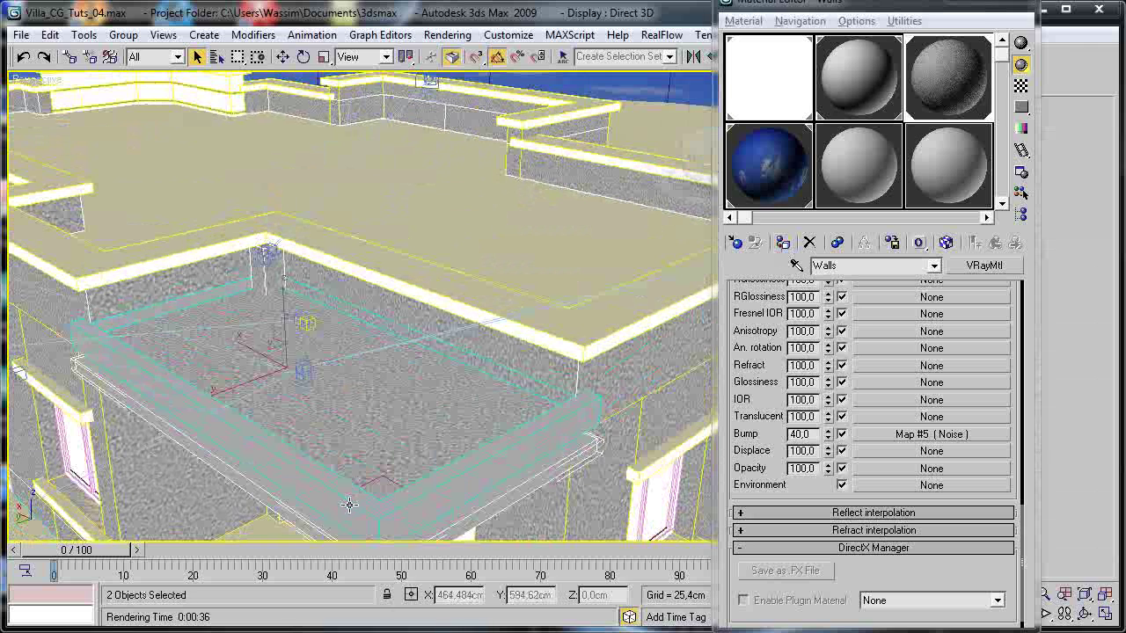
{"action": "middle_click_drag", "start_coordinate": [462, 394], "coordinate": [488, 364], "text": "alt"}
{"action": "scroll", "coordinate": [480, 391], "scroll_direction": "up", "scroll_amount": 3}
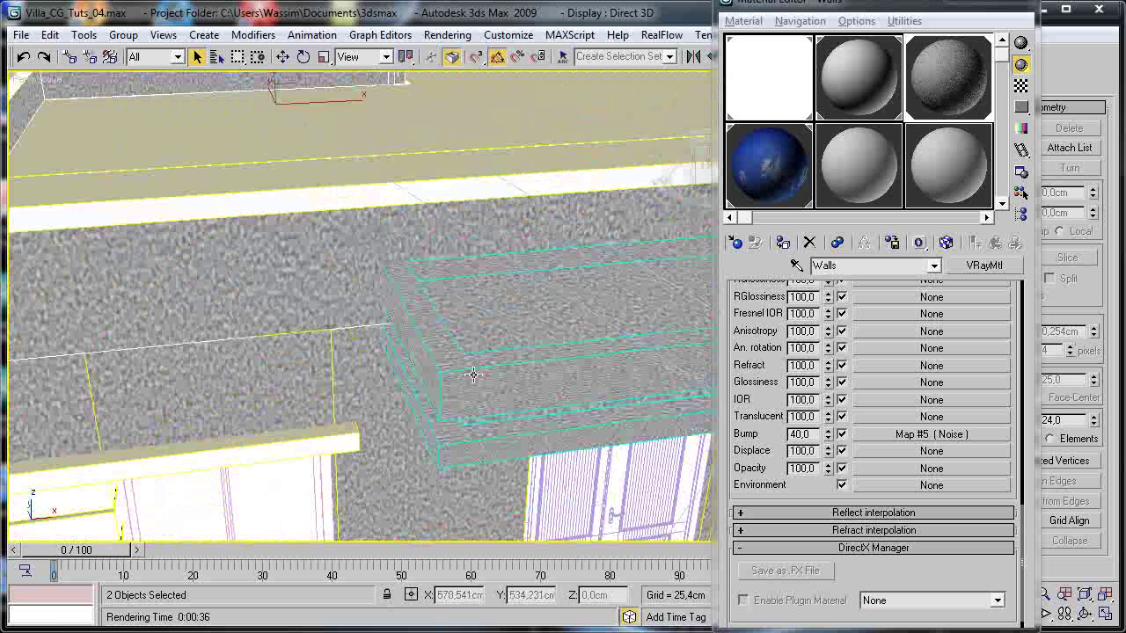
{"action": "left_click", "coordinate": [449, 368], "text": "ctrl"}
{"action": "left_click", "coordinate": [445, 454], "text": "ctrl"}
{"action": "left_click_drag", "start_coordinate": [880, 3], "coordinate": [567, 17]}
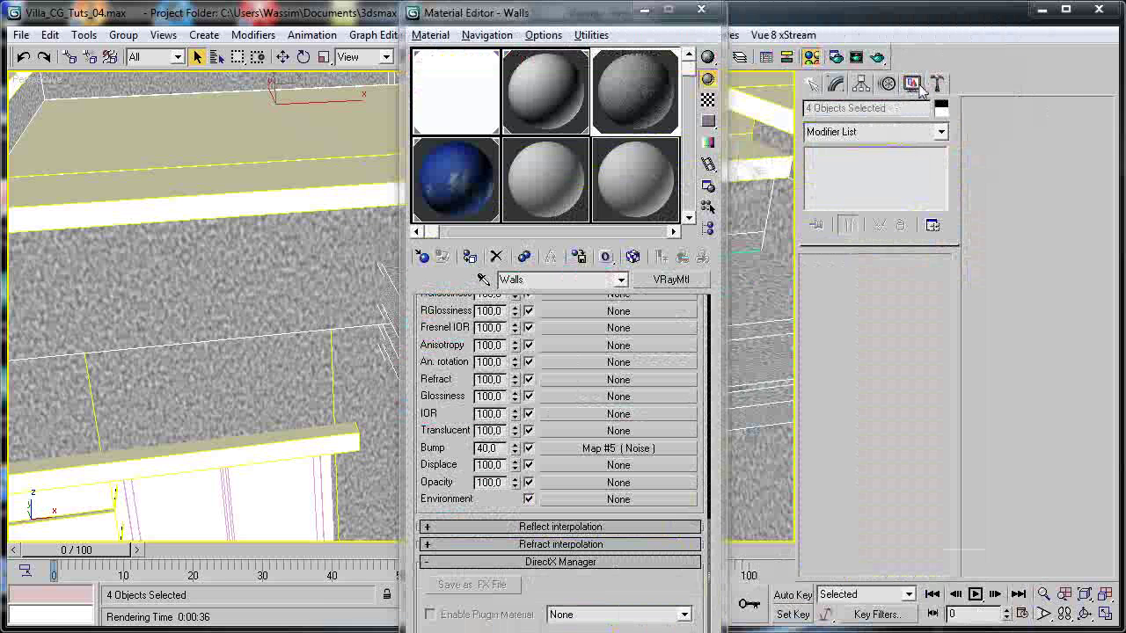
{"action": "left_click", "coordinate": [643, 10]}
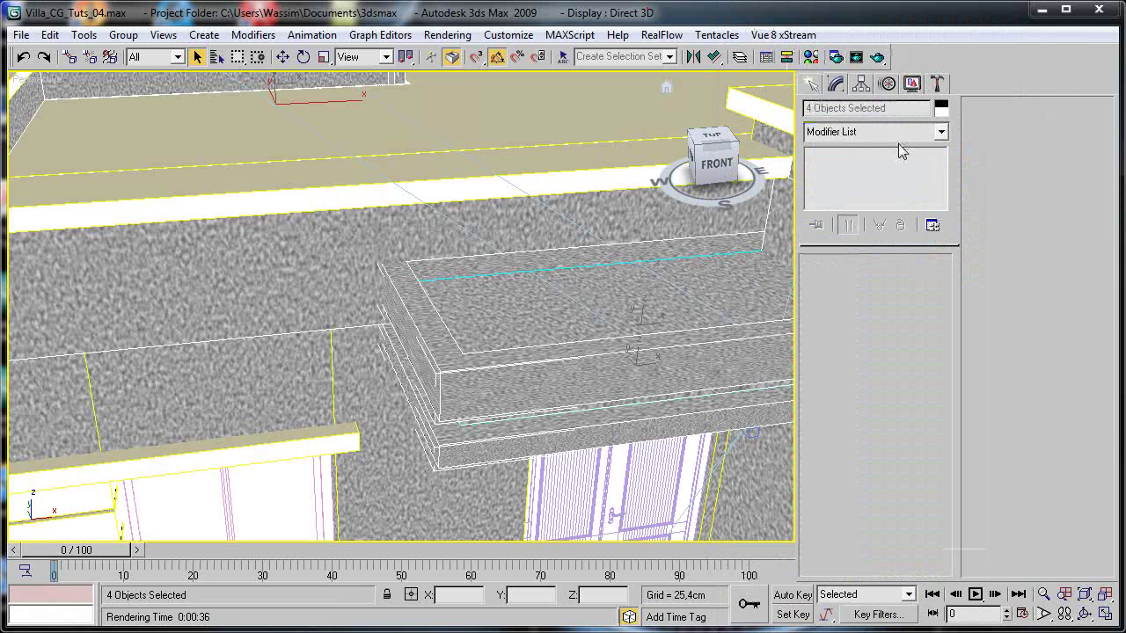
Add a UVW Map modifier to the four selected bands, set its mapping to Box and fit it to the objects.
{"action": "left_click", "coordinate": [894, 131]}
{"action": "left_click_drag", "start_coordinate": [943, 182], "coordinate": [943, 352]}
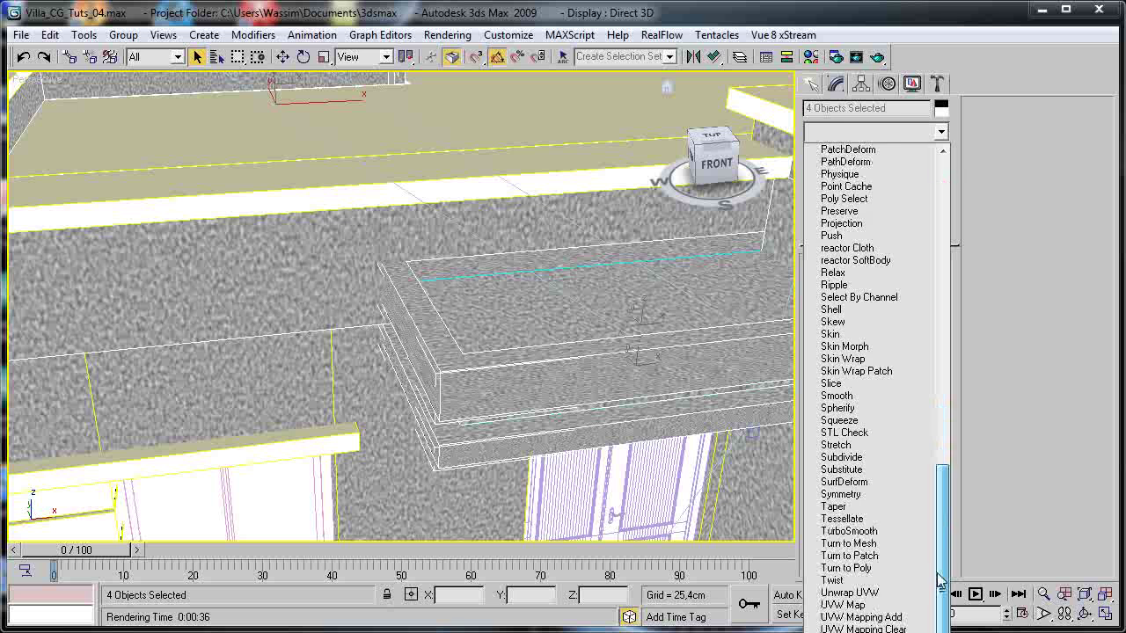
{"action": "left_click", "coordinate": [880, 607]}
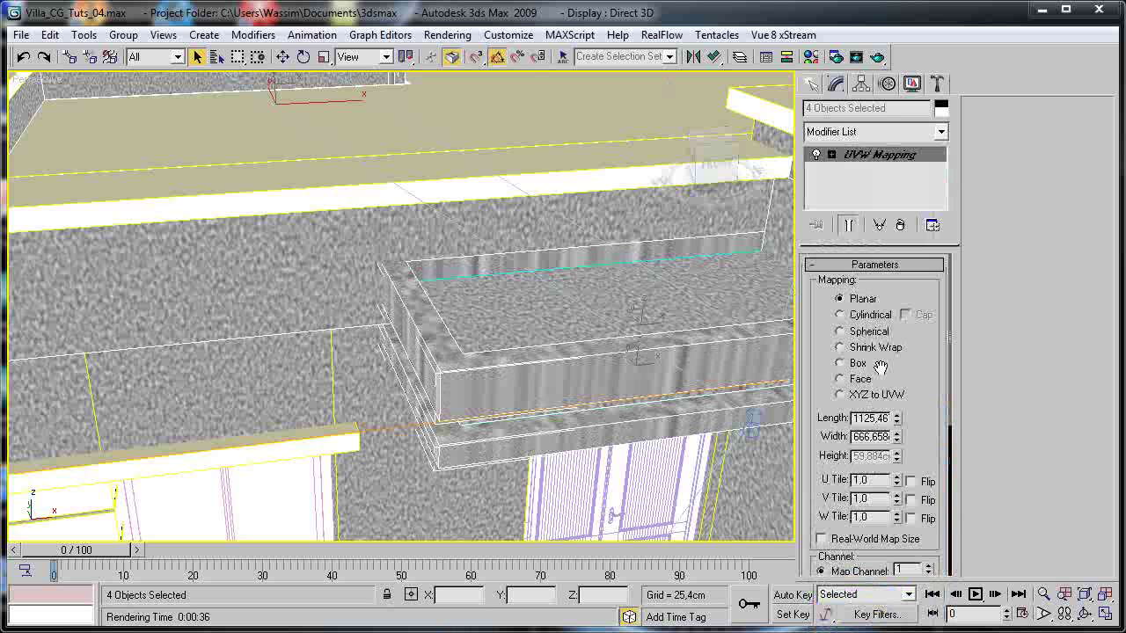
{"action": "left_click", "coordinate": [839, 364]}
{"action": "scroll", "coordinate": [915, 376], "scroll_direction": "down", "scroll_amount": 3}
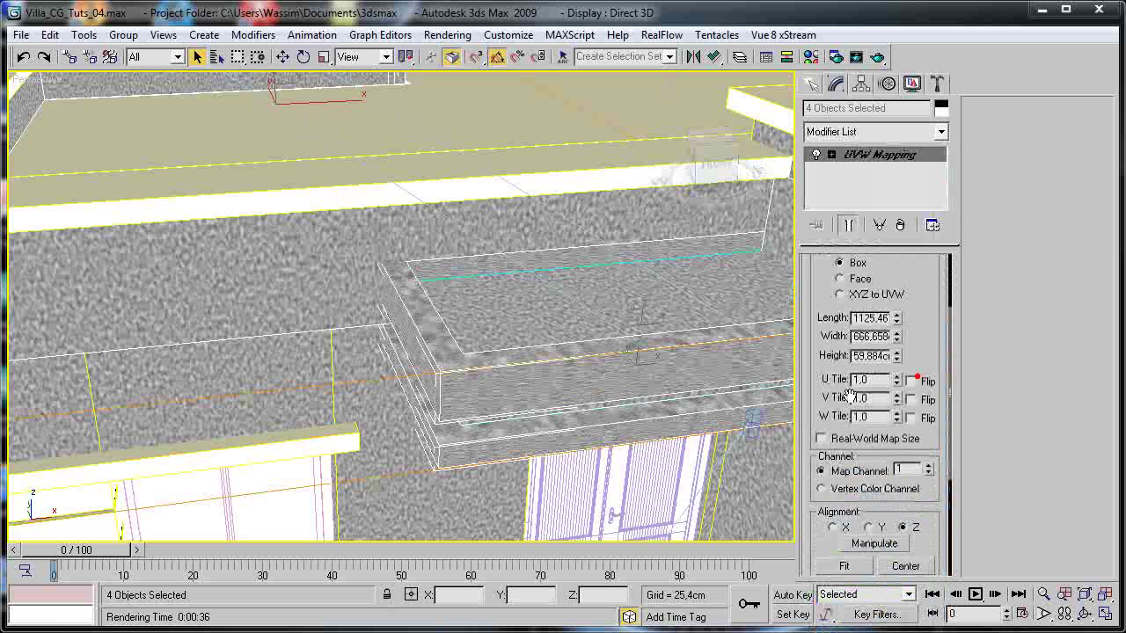
{"action": "left_click", "coordinate": [834, 568]}
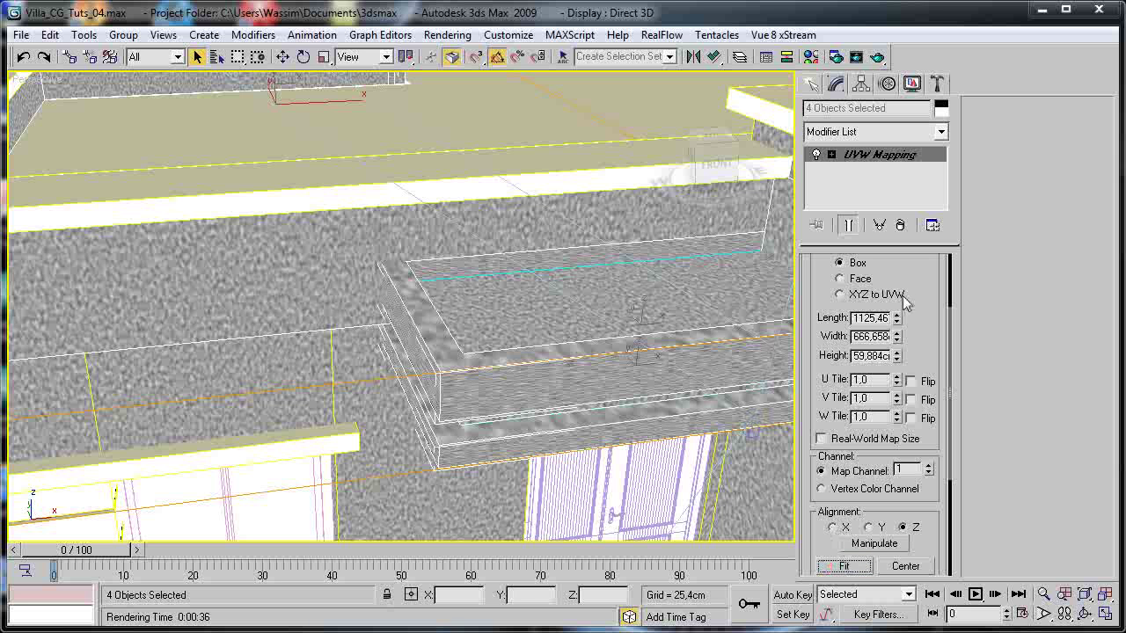
Set the box mapping size to about 112.5 cm length, 320.4 cm width and 131.7 cm height.
{"action": "left_click_drag", "start_coordinate": [902, 337], "coordinate": [909, 365]}
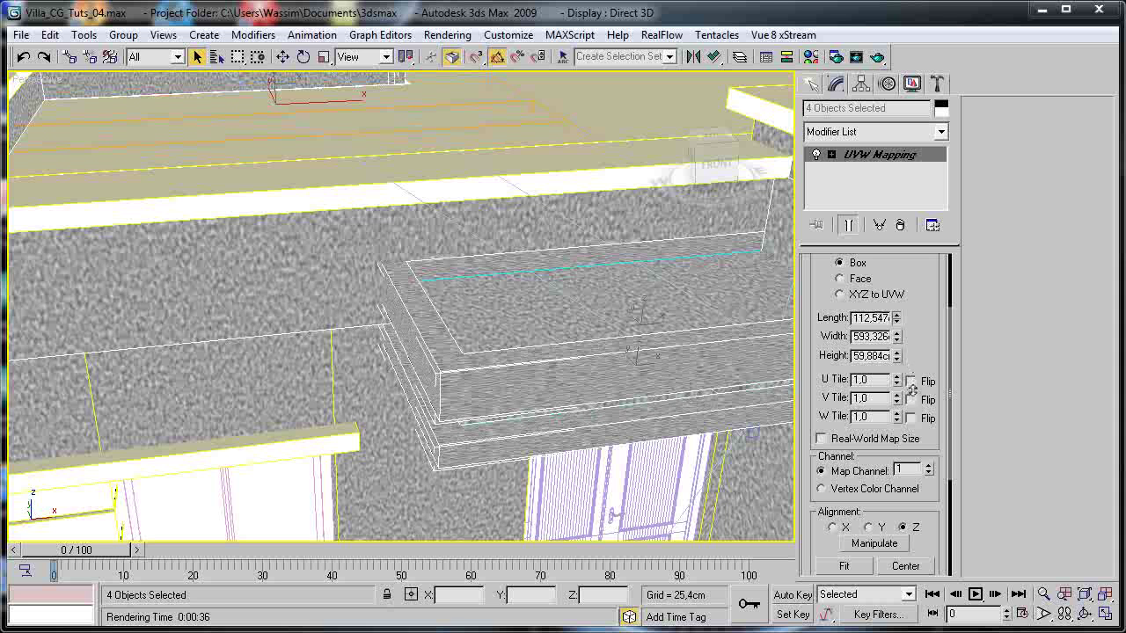
{"action": "scroll", "coordinate": [897, 360], "scroll_direction": "down", "scroll_amount": 1}
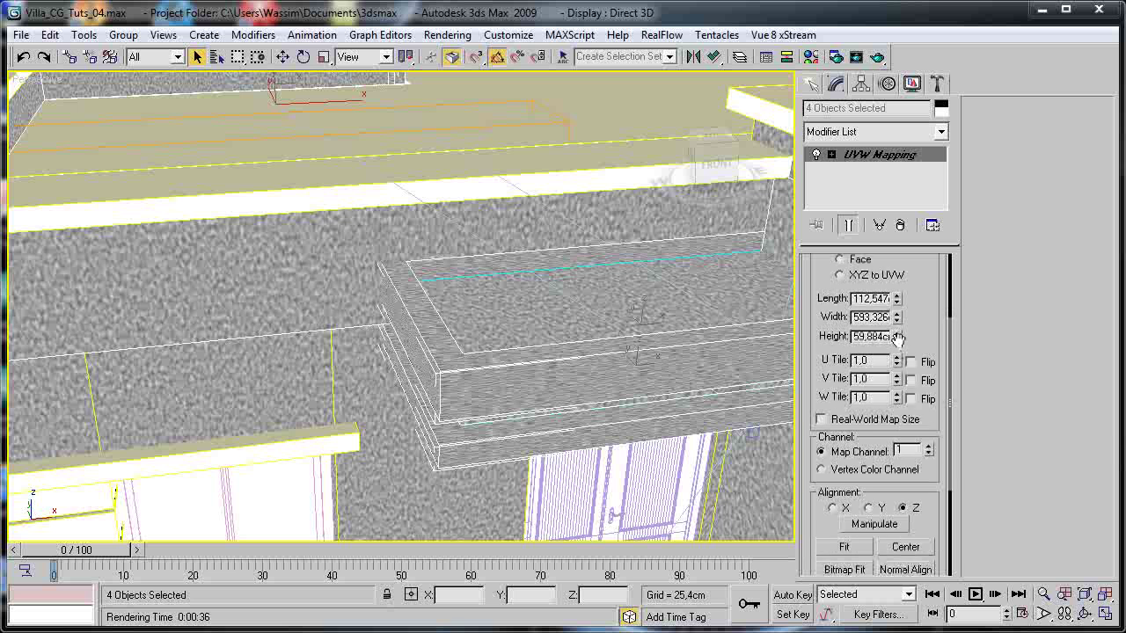
{"action": "left_click_drag", "start_coordinate": [898, 334], "coordinate": [889, 233]}
{"action": "left_click_drag", "start_coordinate": [897, 313], "coordinate": [892, 351]}
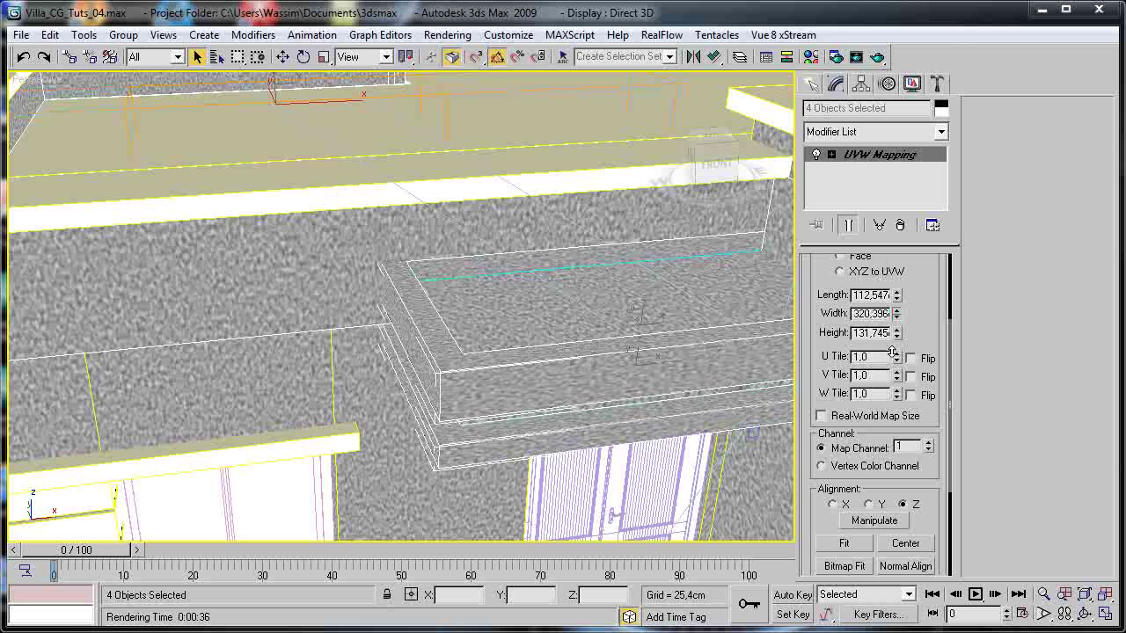
Compare the band and wall textures up close and enlarge the mapping to about 260 cm length, 456.9 cm width and 353.1 cm height.
{"action": "middle_click_drag", "start_coordinate": [588, 383], "coordinate": [502, 367], "text": "alt"}
{"action": "scroll", "coordinate": [612, 341], "scroll_direction": "up", "scroll_amount": 4}
{"action": "scroll", "coordinate": [584, 355], "scroll_direction": "down", "scroll_amount": 2}
{"action": "scroll", "coordinate": [584, 355], "scroll_direction": "up", "scroll_amount": 2}
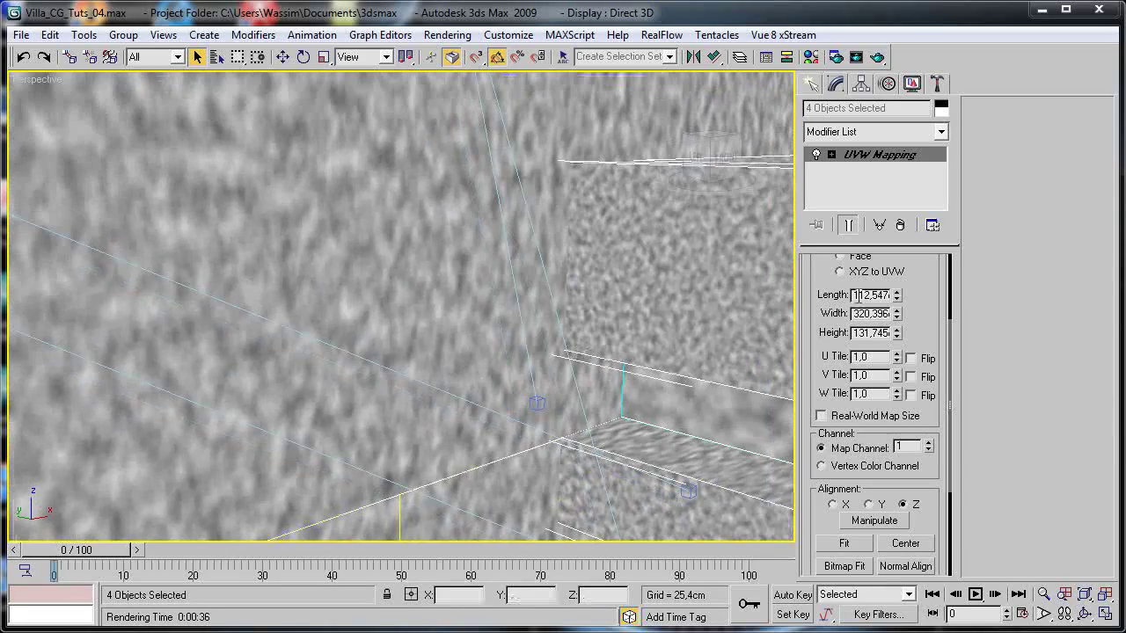
{"action": "left_click_drag", "start_coordinate": [897, 305], "coordinate": [897, 201]}
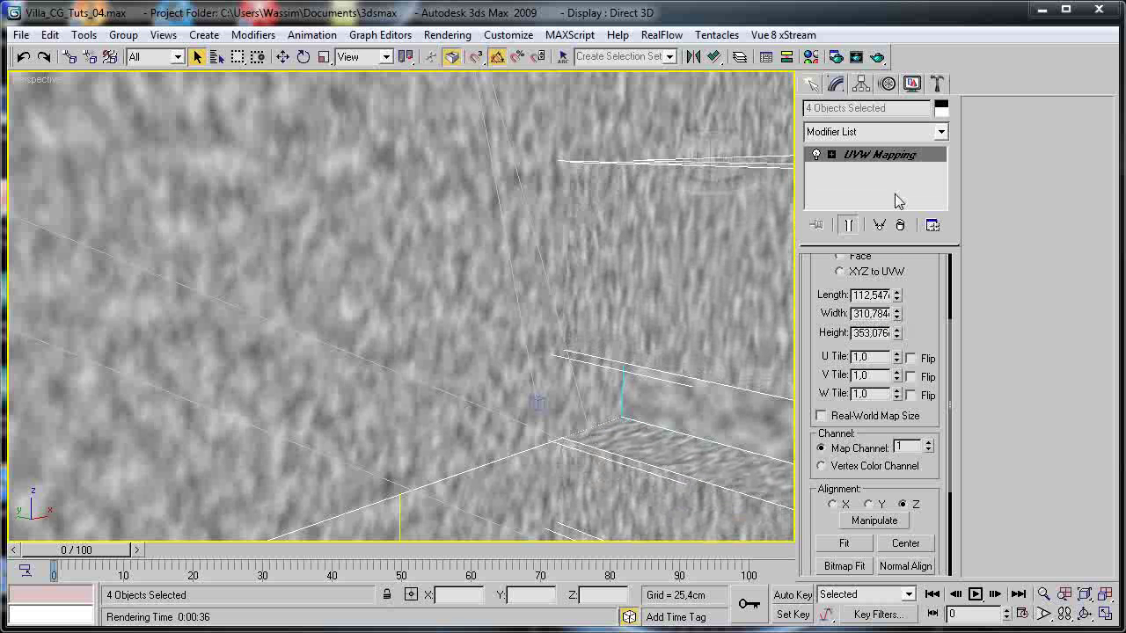
{"action": "left_click_drag", "start_coordinate": [897, 314], "coordinate": [886, 181]}
Reduce the UVW mapping width to about 188.6 cm so the canopy bands' grain matches the surrounding walls.
{"action": "scroll", "coordinate": [559, 387], "scroll_direction": "down", "scroll_amount": 5}
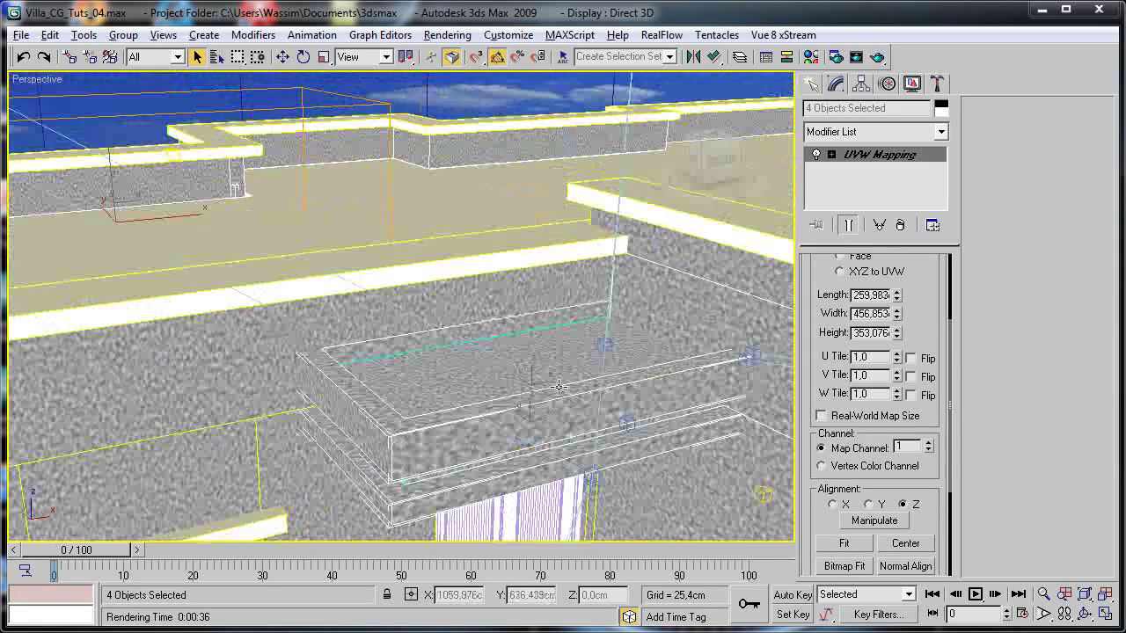
{"action": "mouse_move", "coordinate": [559, 387]}
{"action": "middle_mouse_down", "text": "alt"}
{"action": "mouse_move", "coordinate": [549, 389]}
{"action": "mouse_move", "coordinate": [560, 358]}
{"action": "mouse_move", "coordinate": [576, 357]}
{"action": "mouse_move", "coordinate": [552, 370]}
{"action": "middle_mouse_up", "text": "alt"}
{"action": "scroll", "coordinate": [551, 370], "scroll_direction": "up", "scroll_amount": 3}
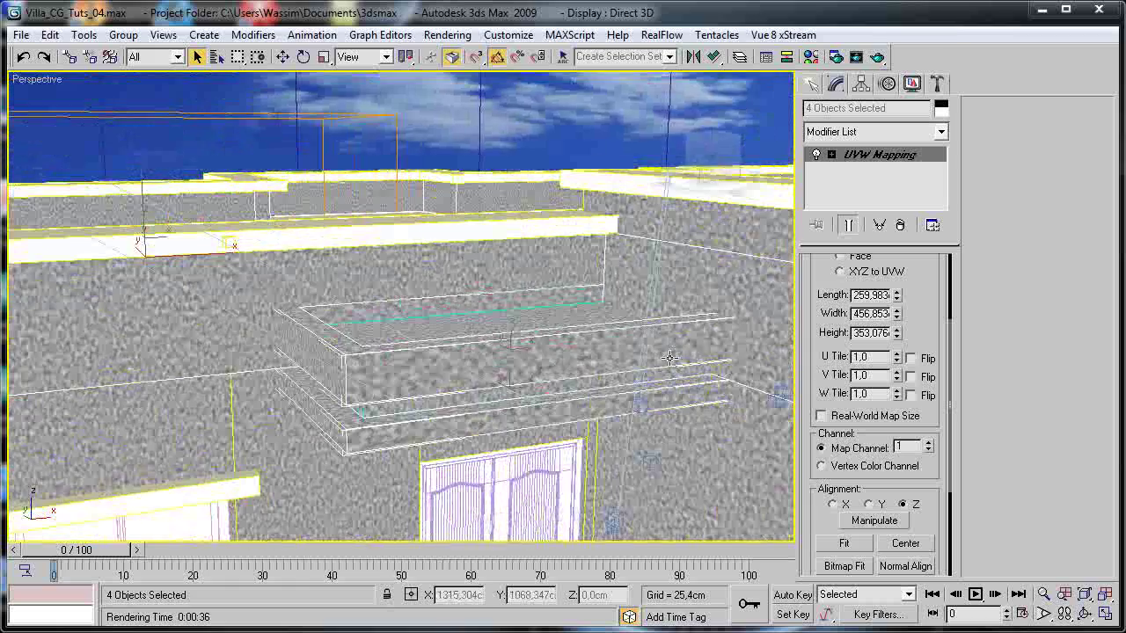
{"action": "left_click_drag", "start_coordinate": [896, 315], "coordinate": [877, 356]}
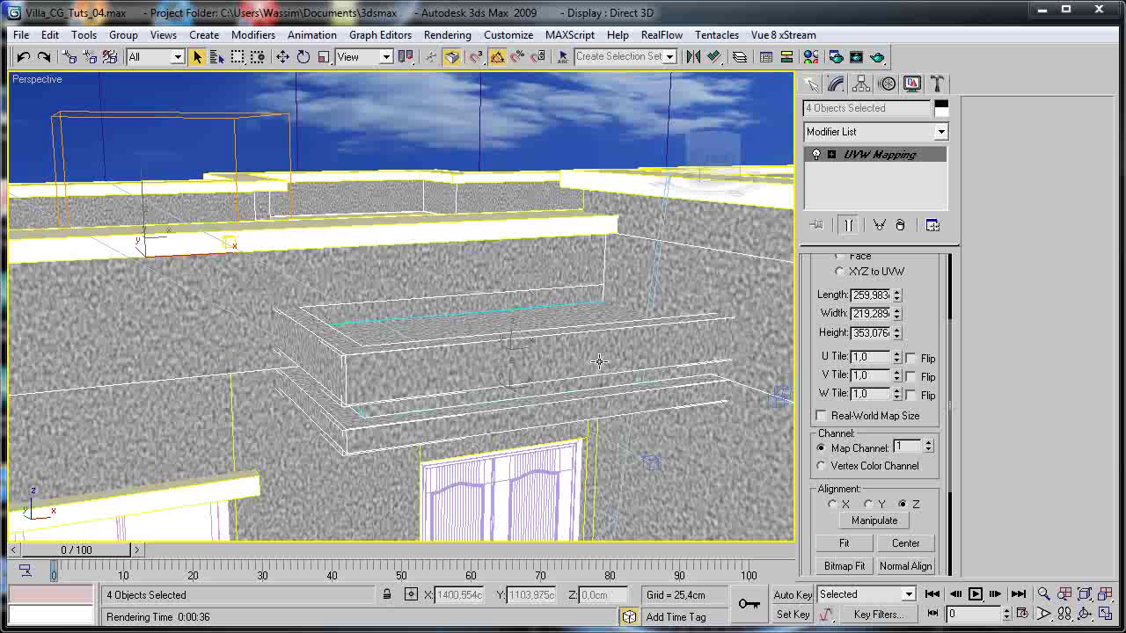
{"action": "left_click_drag", "start_coordinate": [897, 315], "coordinate": [831, 337]}
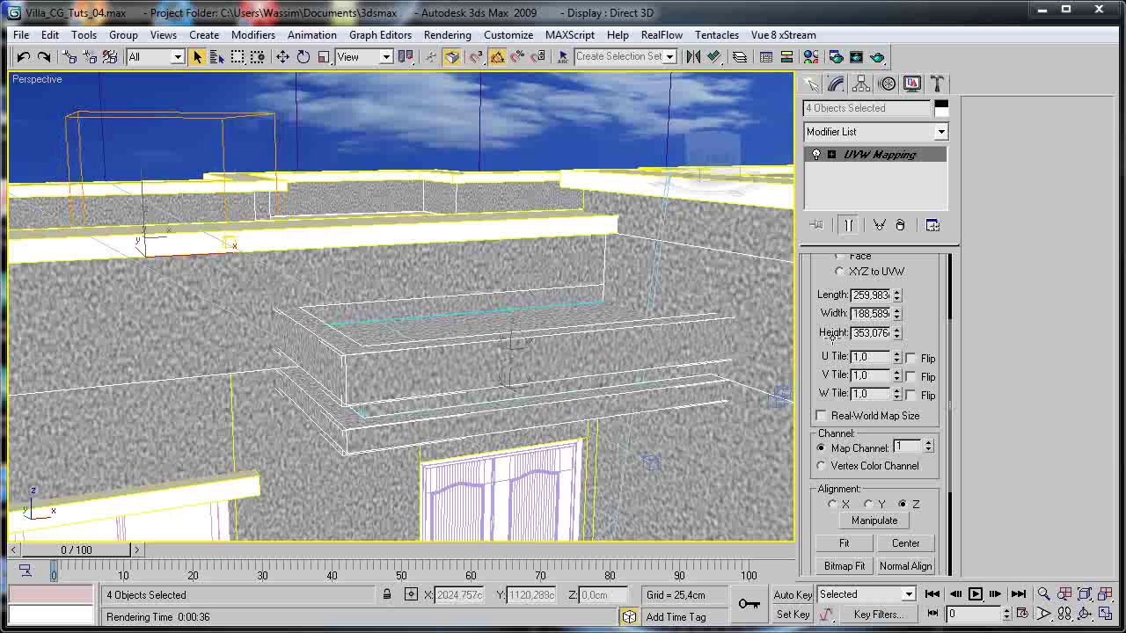
Switch the perspective viewport to the VRayPhysicalCamera02 view to see the whole villa.
{"action": "scroll", "coordinate": [450, 334], "scroll_direction": "down", "scroll_amount": 3}
{"action": "scroll", "coordinate": [451, 334], "scroll_direction": "down", "scroll_amount": 5}
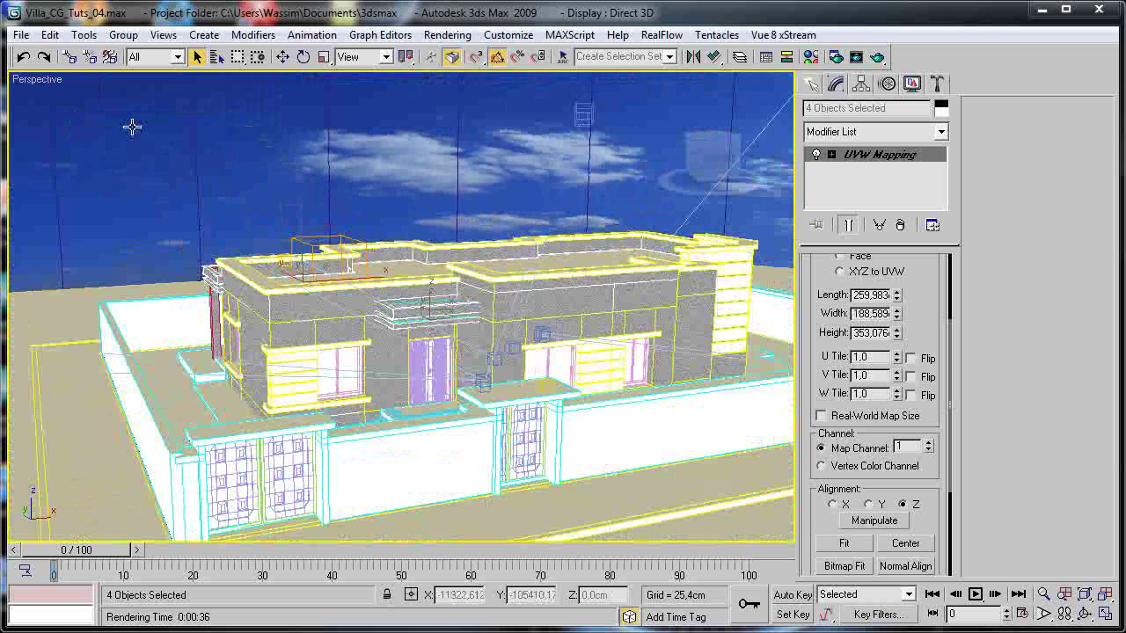
{"action": "left_click", "coordinate": [53, 81]}
{"action": "mouse_move", "coordinate": [79, 27]}
{"action": "left_click", "coordinate": [344, 192]}
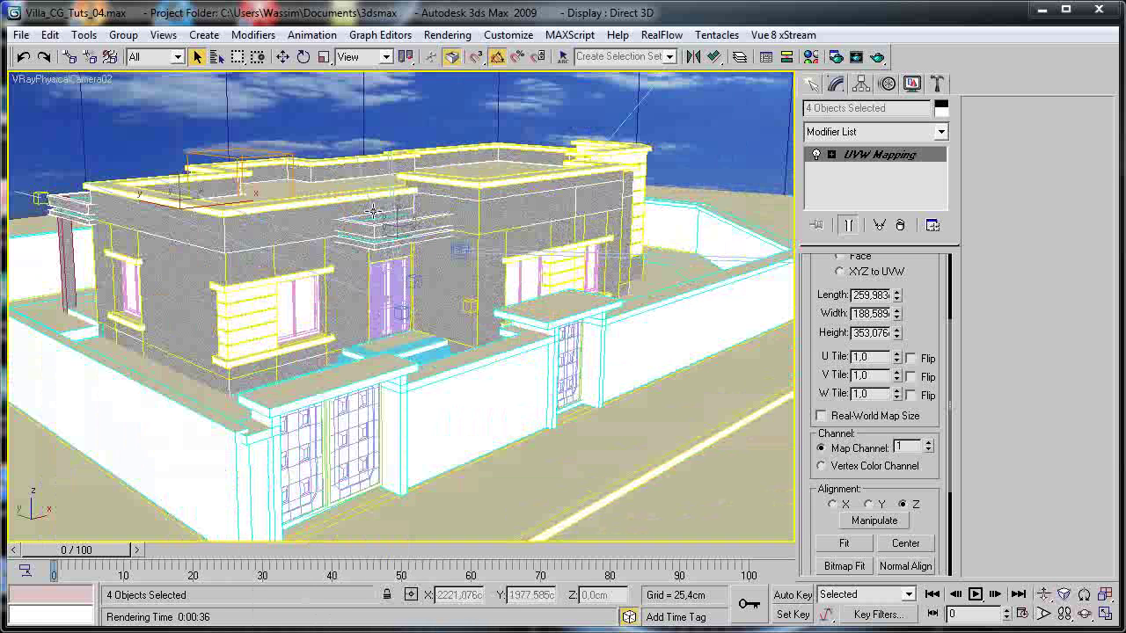